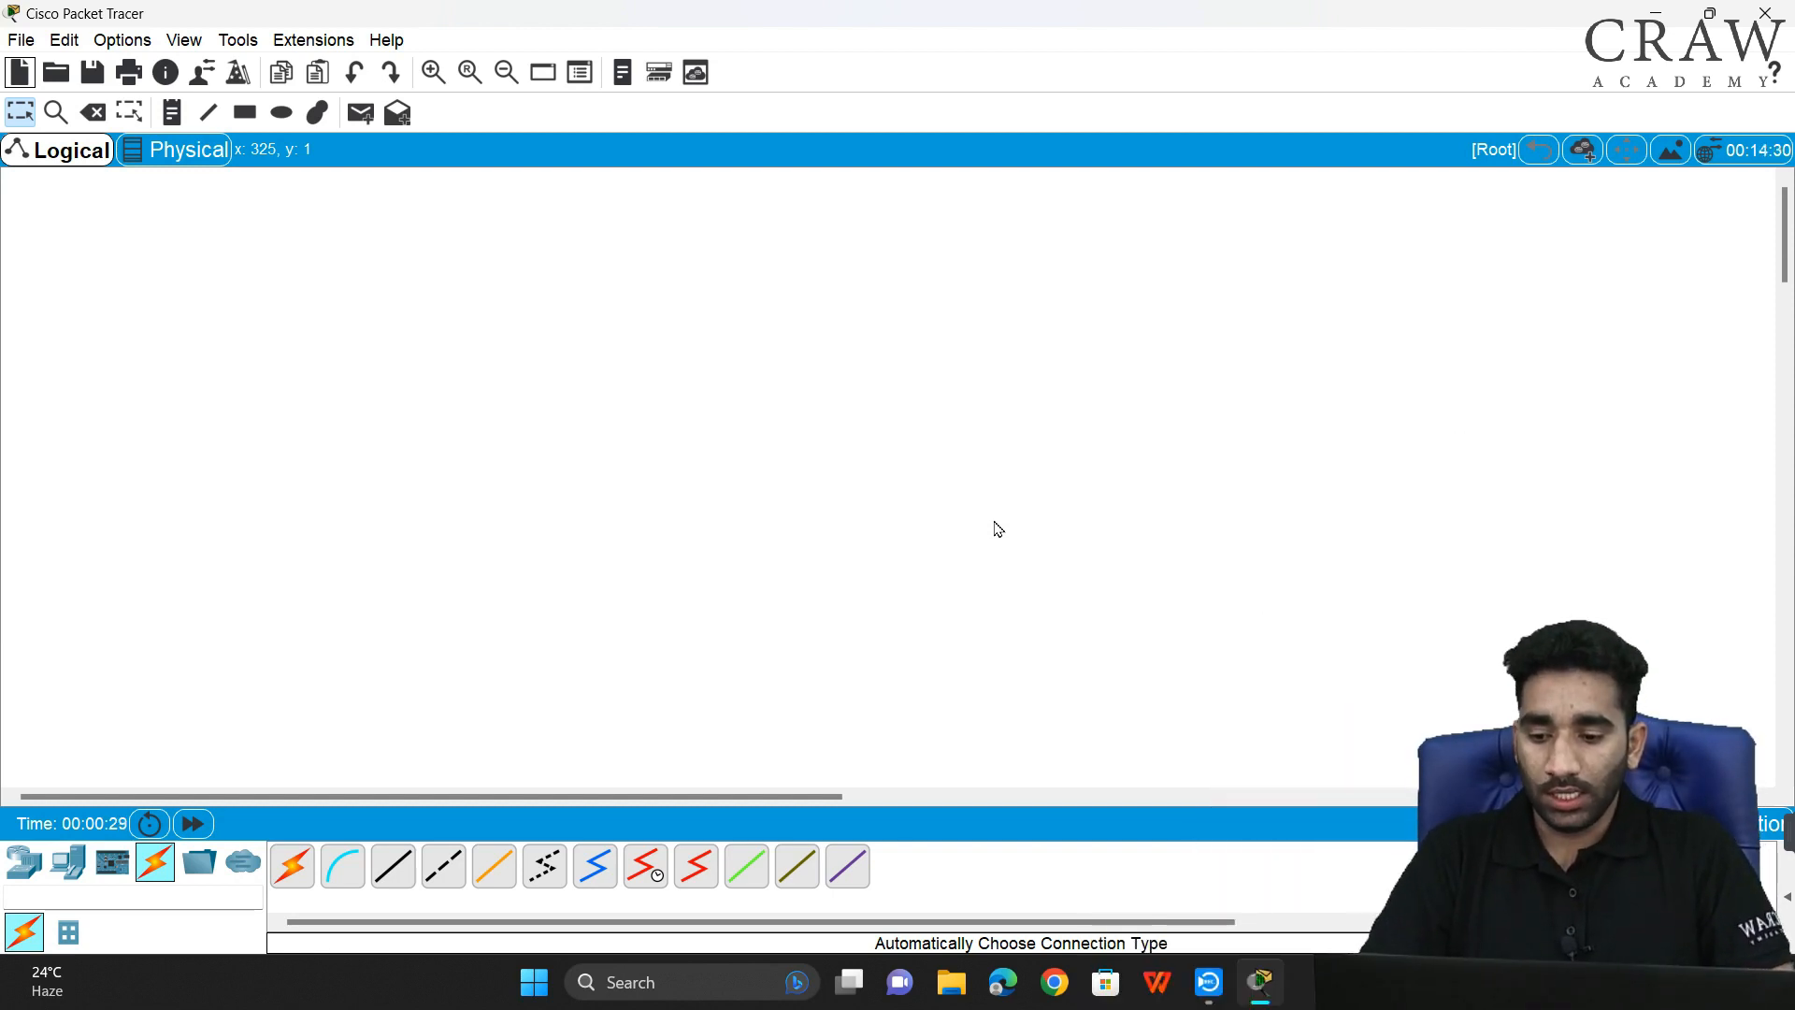
- Place a 2811 router in the logical workspace and a generic server up and to the right of it
{"action": "left_click", "coordinate": [12, 871]}
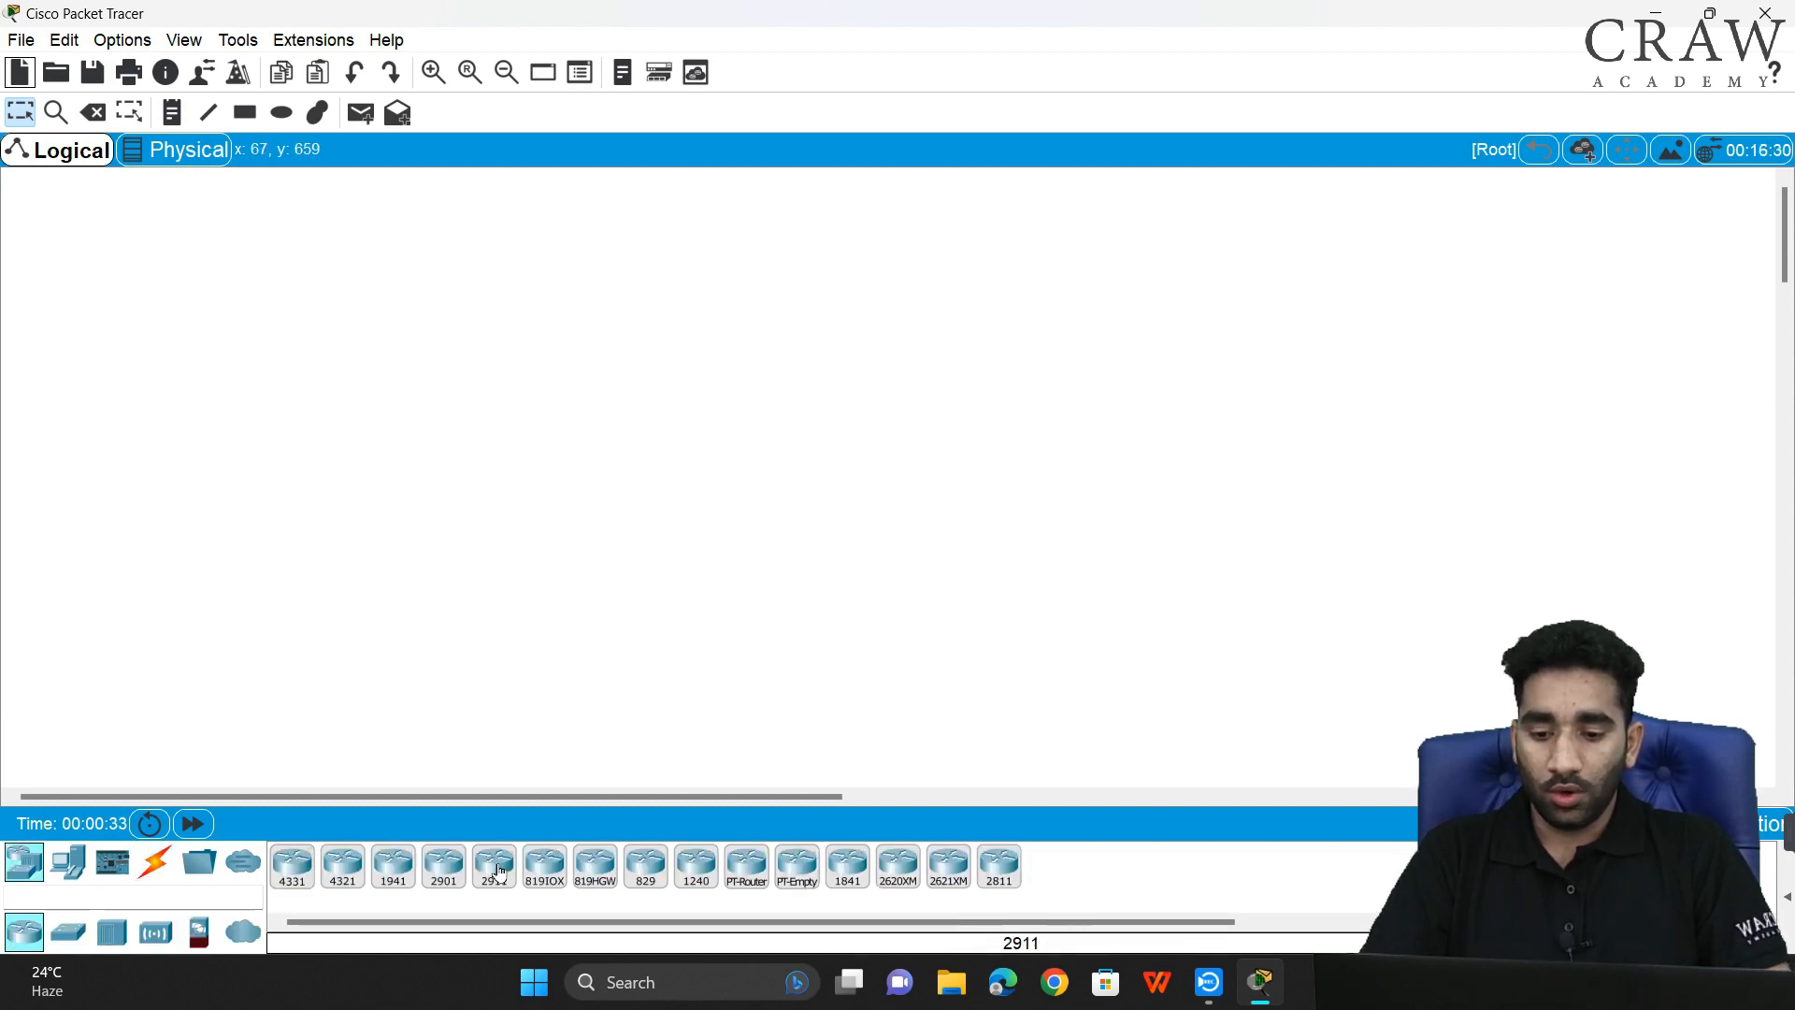
{"action": "left_click", "coordinate": [1000, 867]}
{"action": "left_click", "coordinate": [505, 450]}
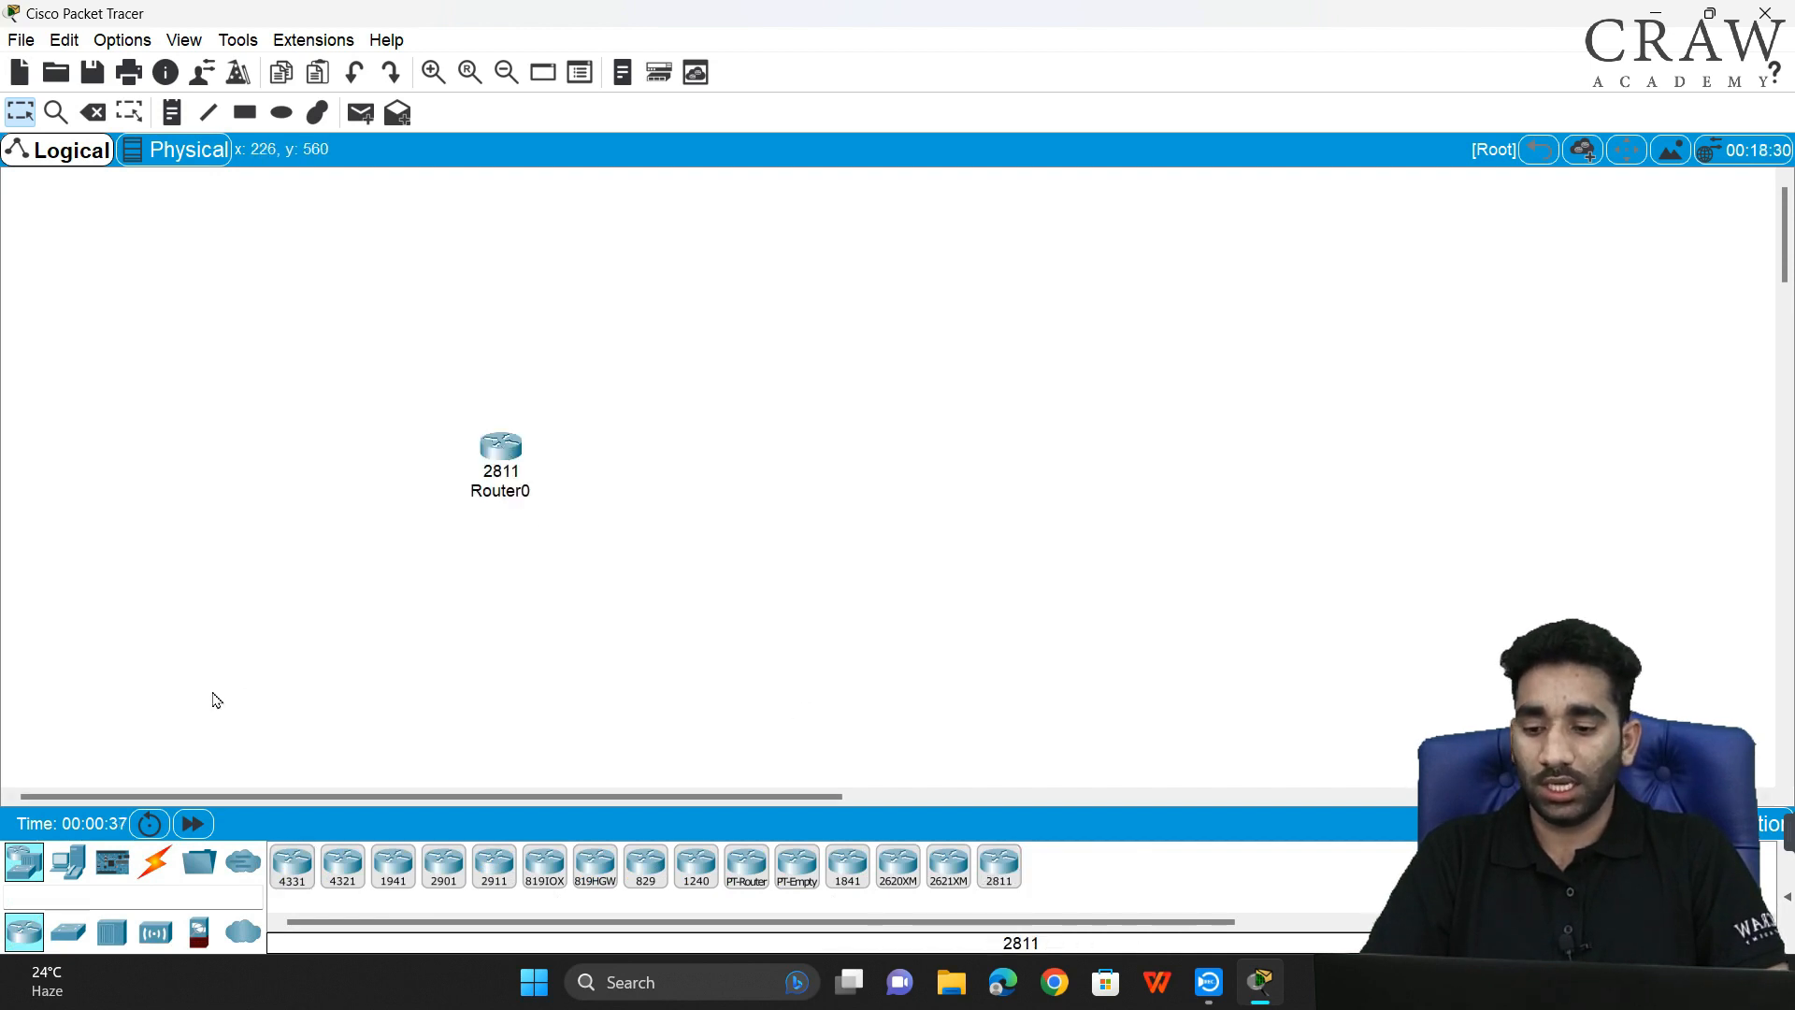
{"action": "left_click", "coordinate": [68, 861]}
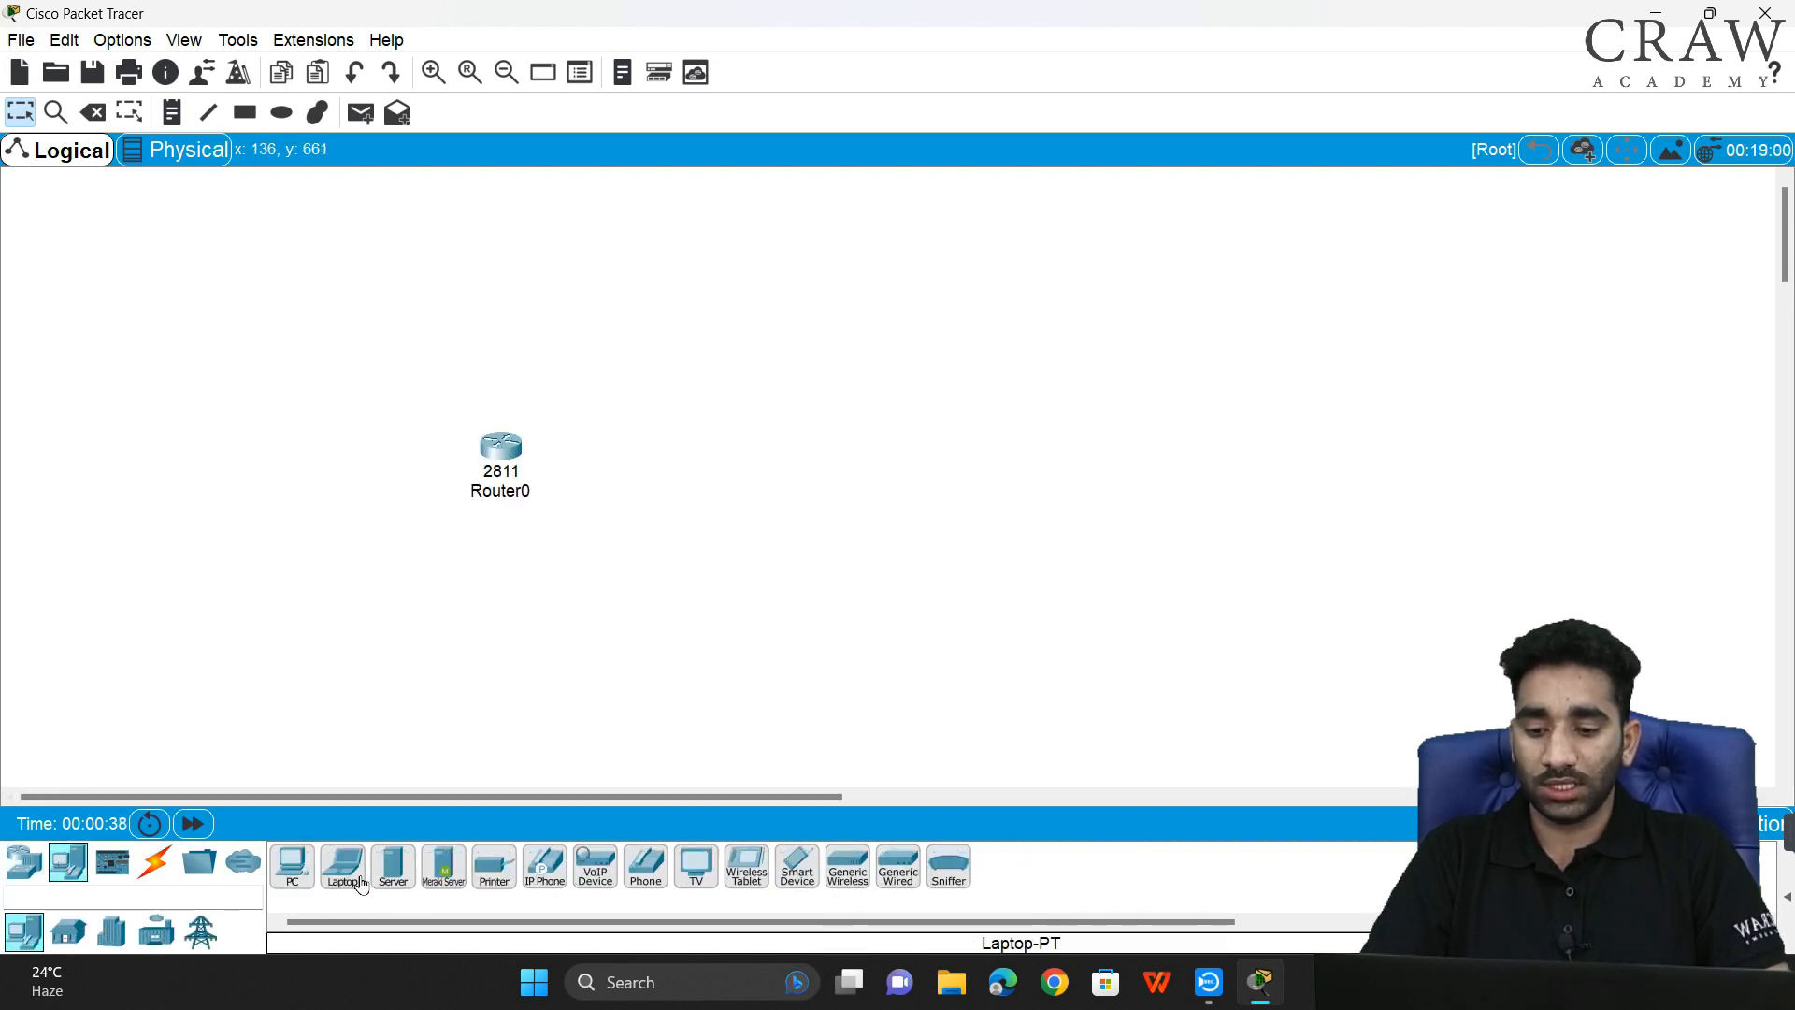
{"action": "left_click", "coordinate": [407, 877]}
{"action": "left_click", "coordinate": [958, 310]}
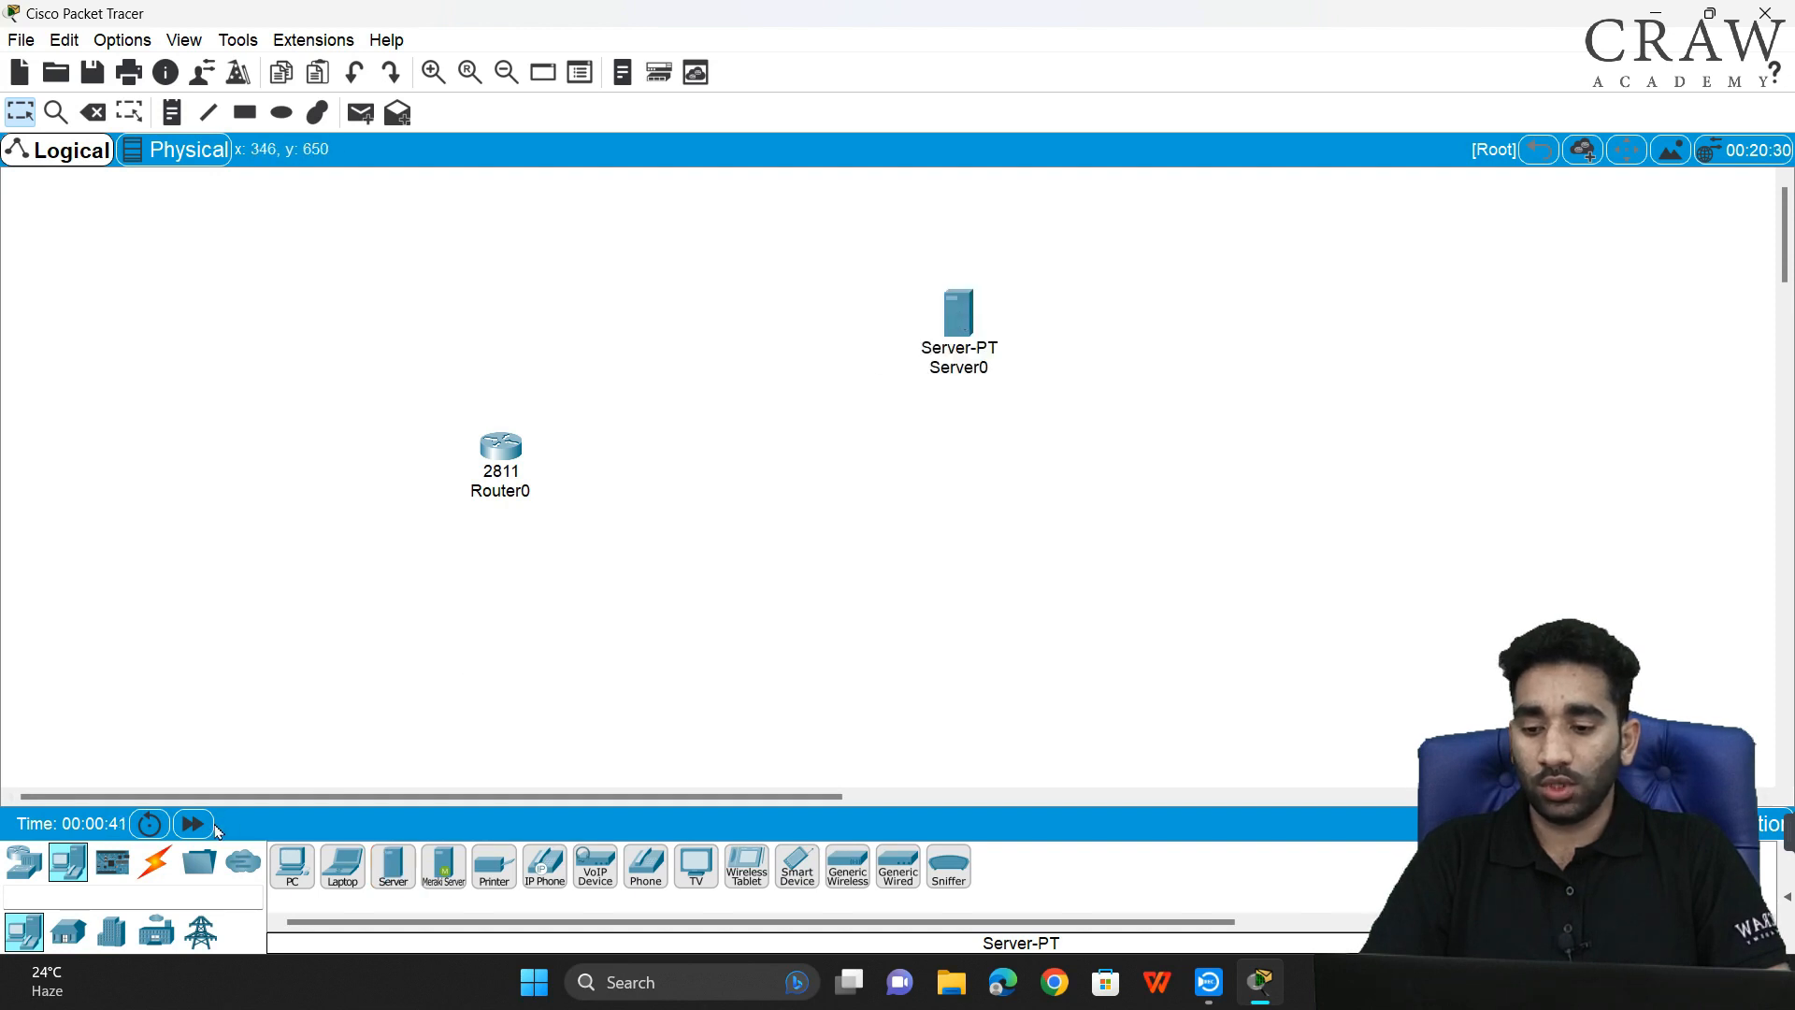
- Connect the router to the server with an automatically chosen connection type
{"action": "left_click", "coordinate": [154, 861]}
{"action": "left_click", "coordinate": [292, 867]}
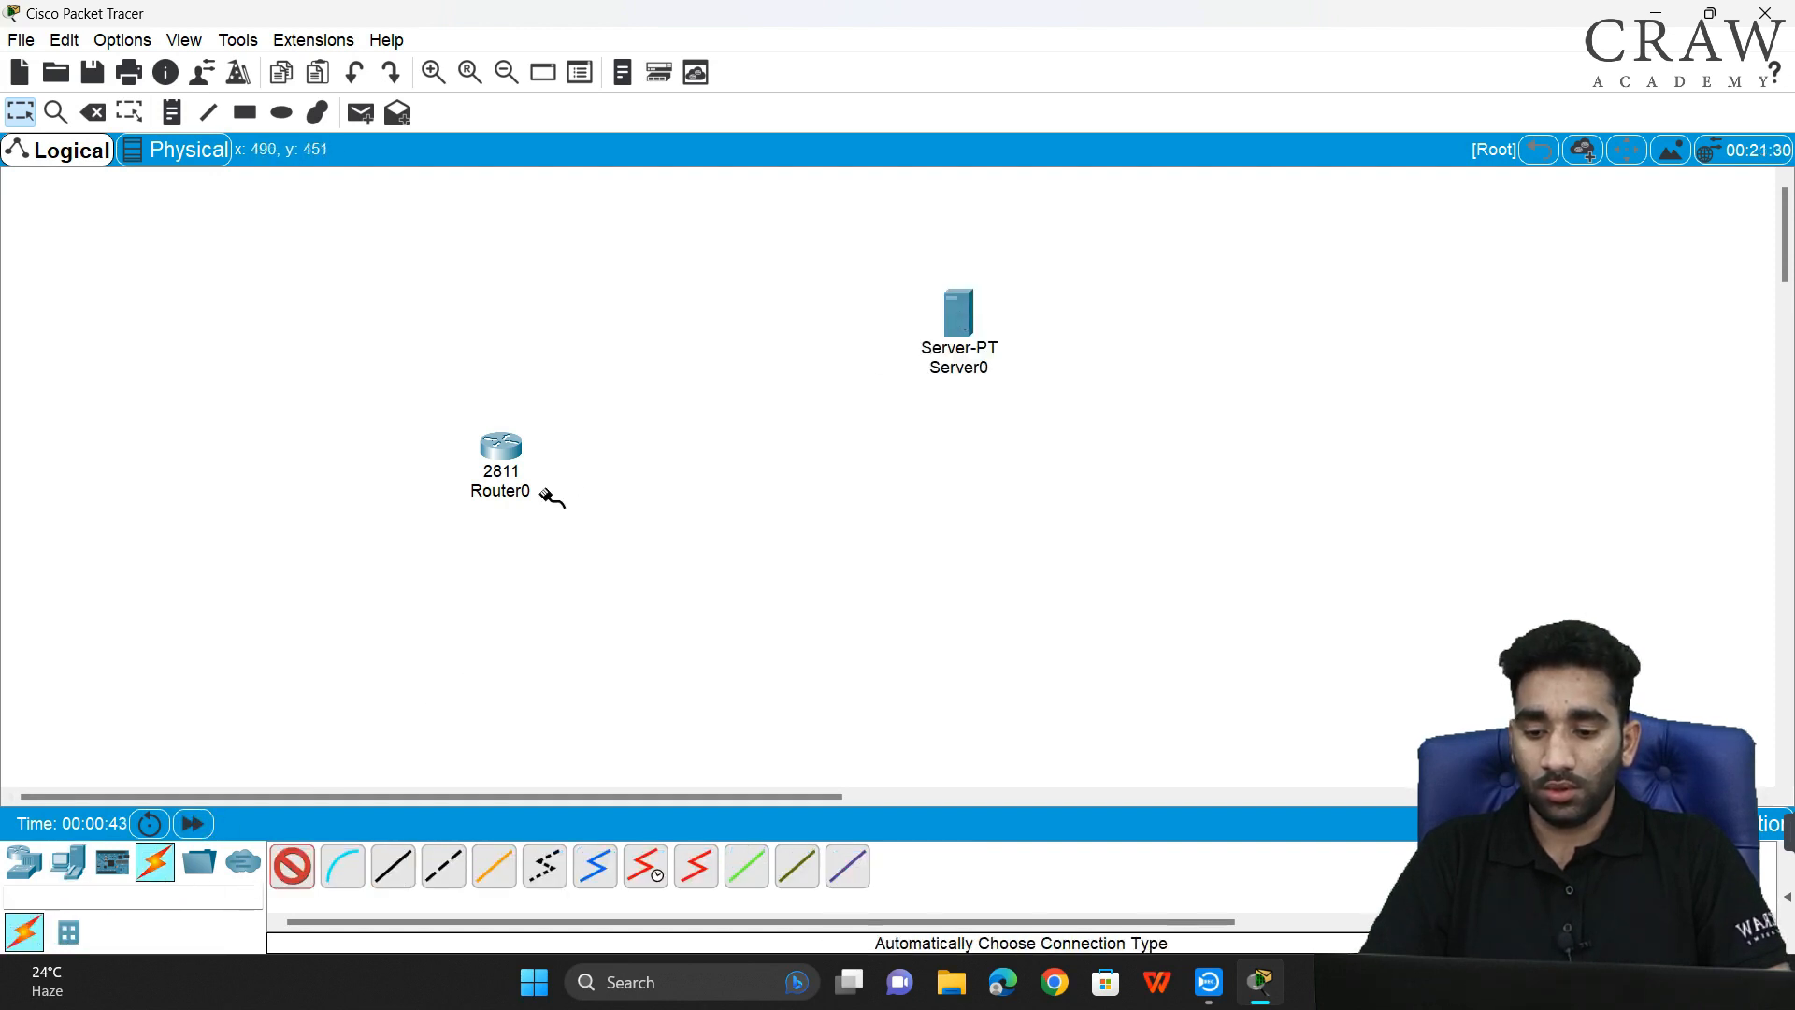
{"action": "left_click", "coordinate": [501, 458]}
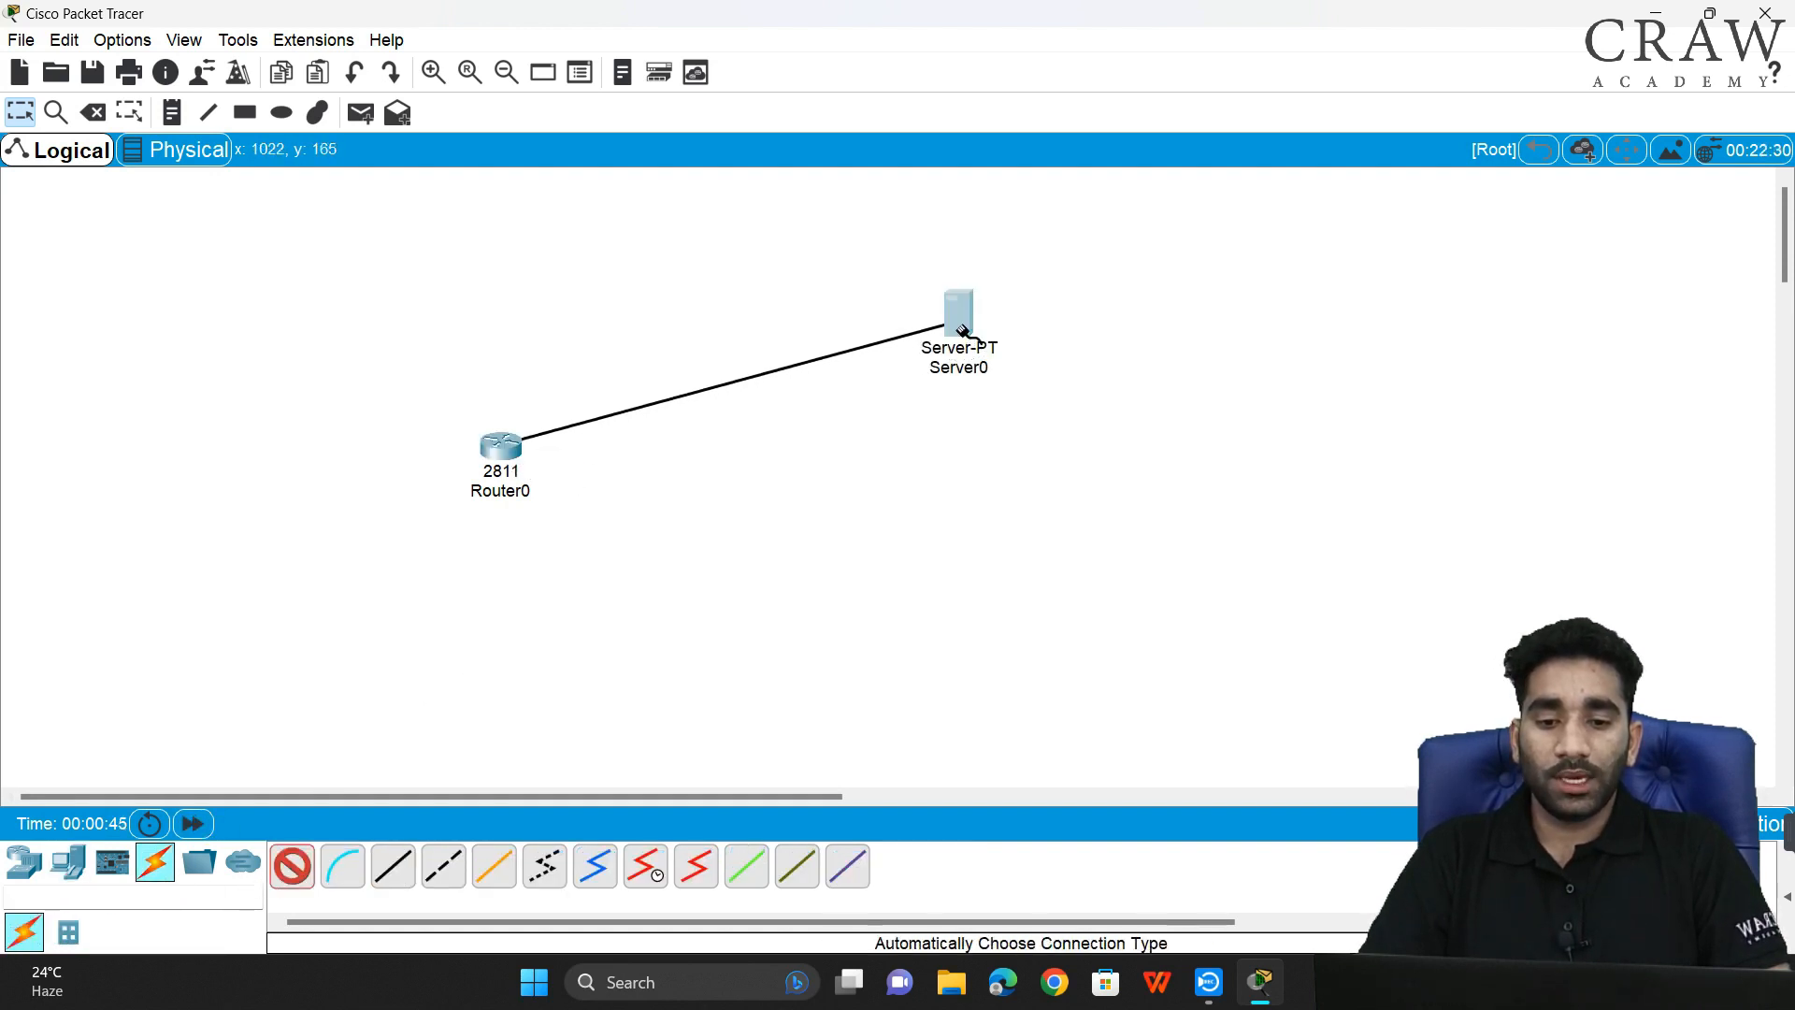
{"action": "left_click", "coordinate": [961, 329]}
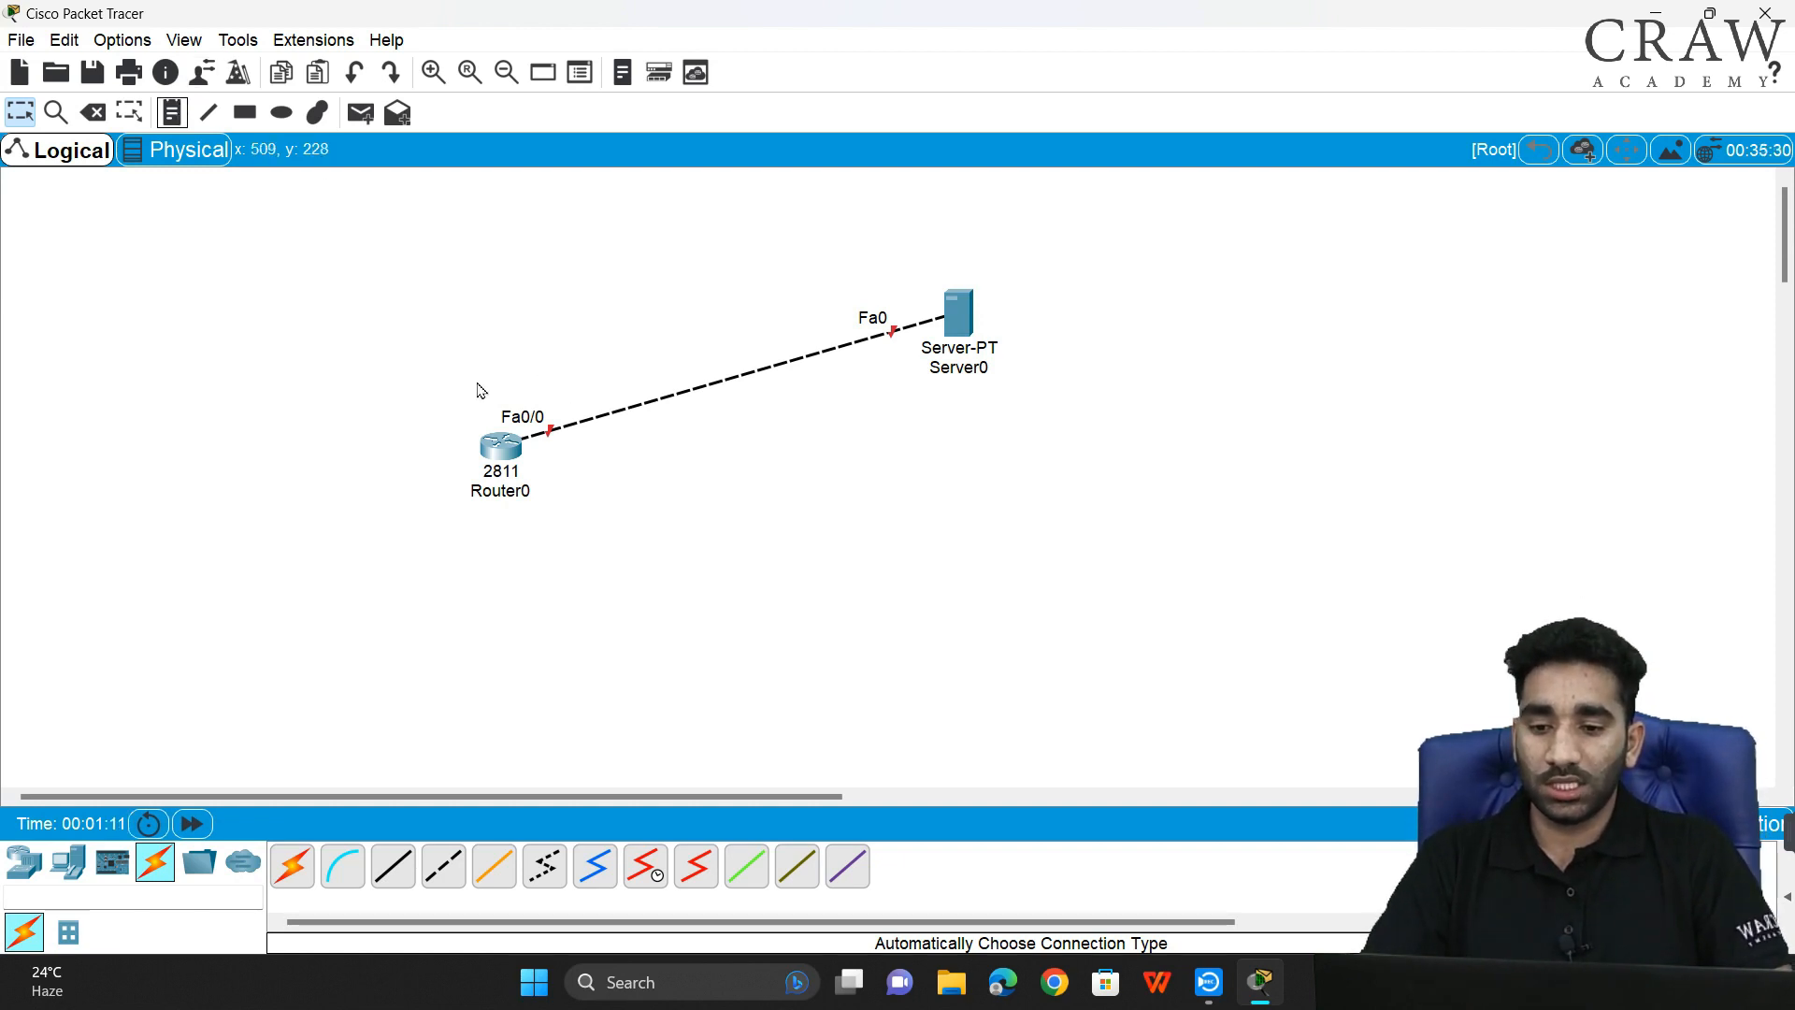
- Add the text note 10.0.0.1 above the router and the note 10.0.0.2 above the server
{"action": "left_click", "coordinate": [172, 113]}
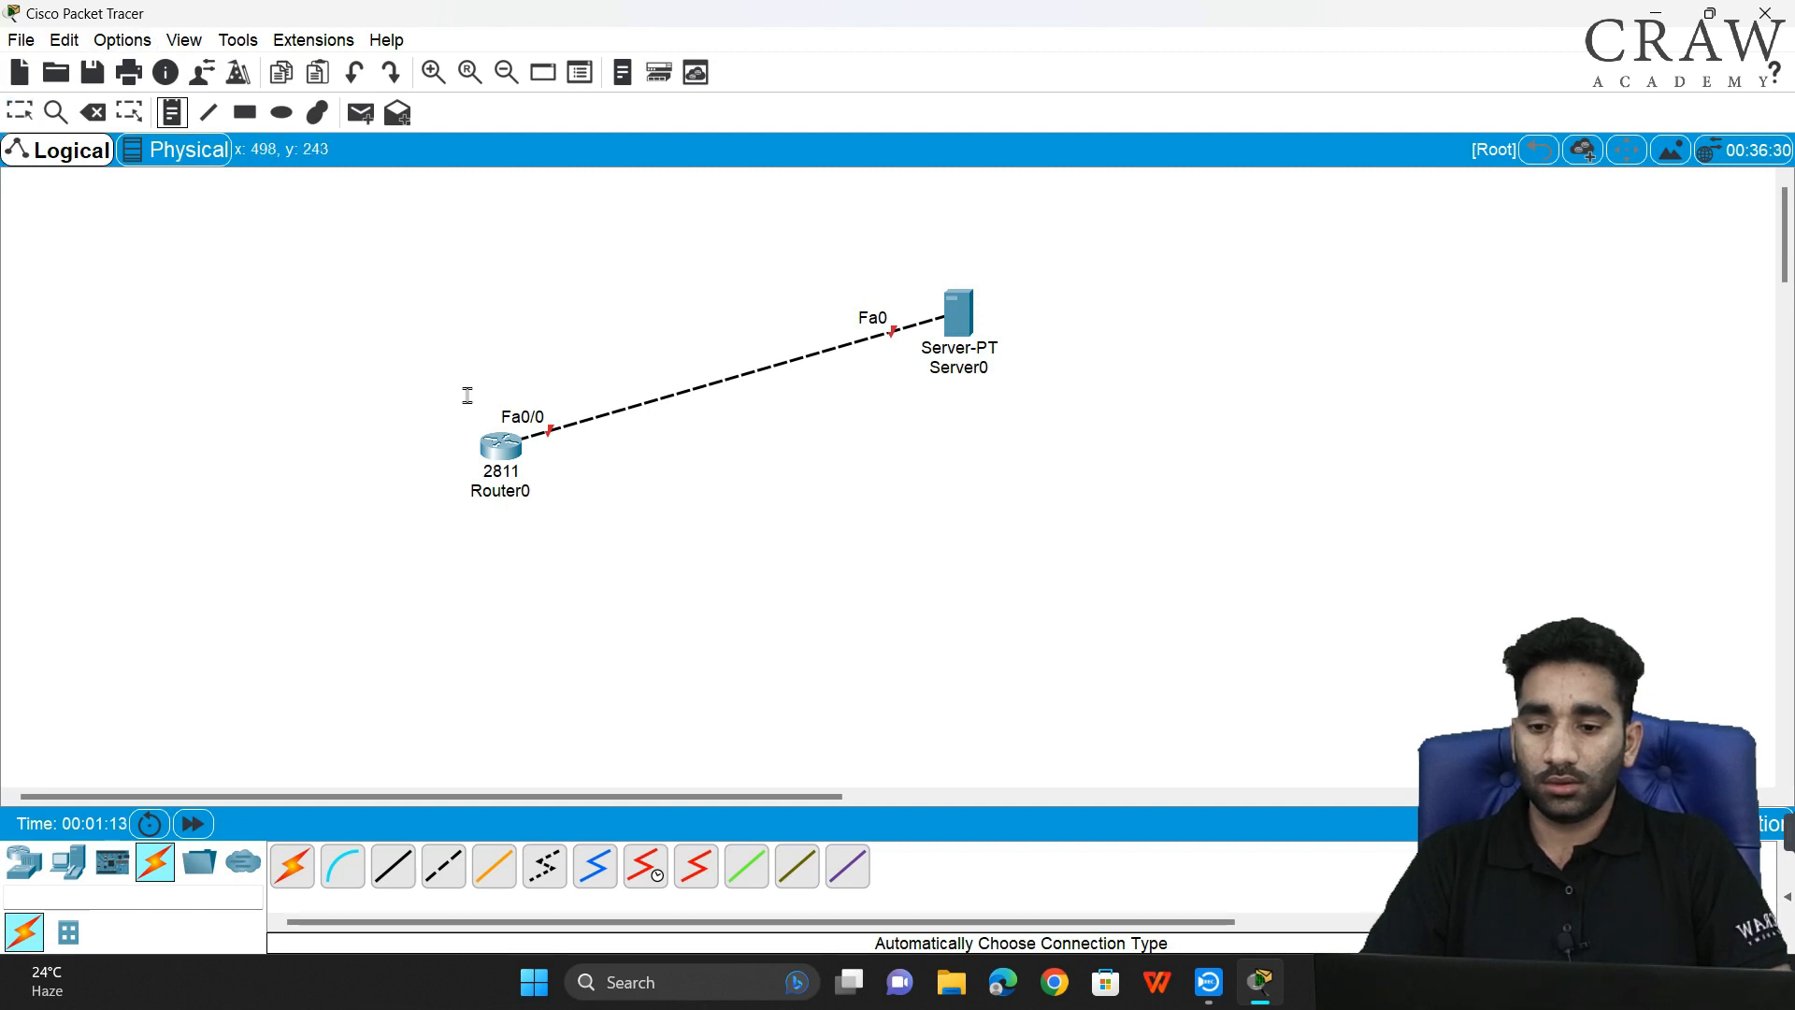
{"action": "left_click", "coordinate": [470, 374]}
{"action": "type", "text": "10.0.0.1"}
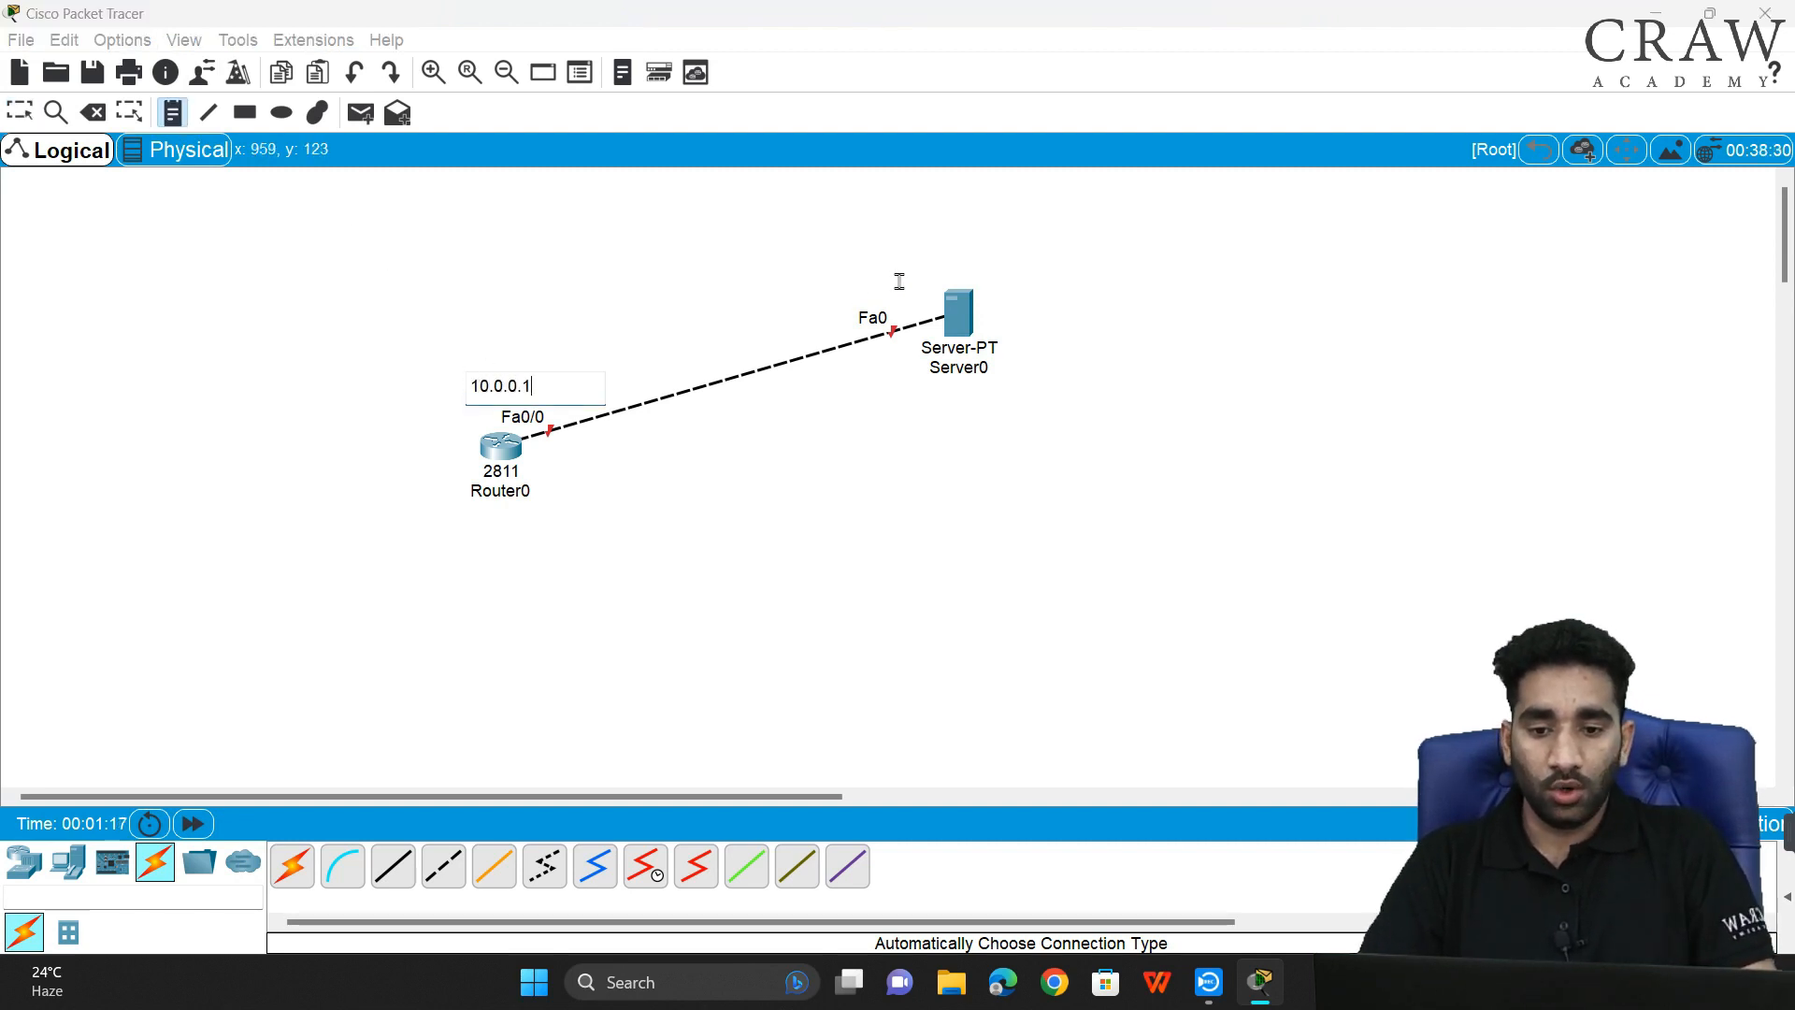
{"action": "left_click", "coordinate": [903, 251]}
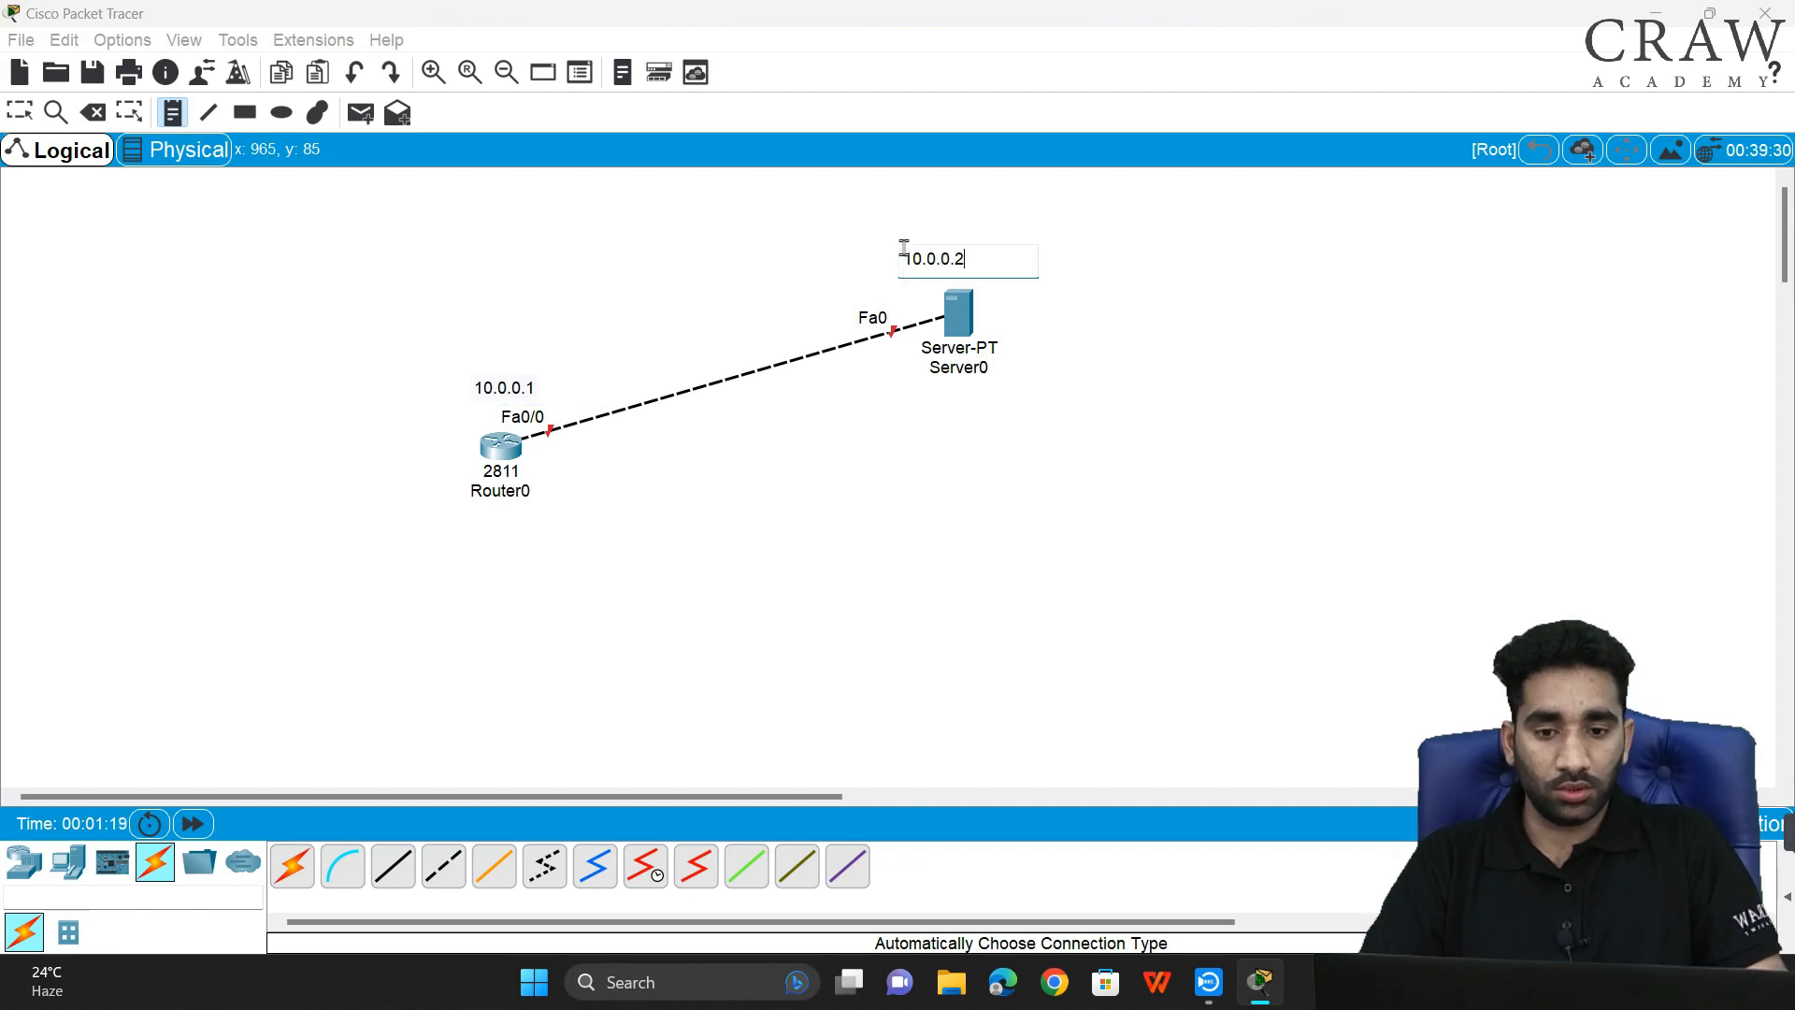
{"action": "left_click", "coordinate": [20, 113]}
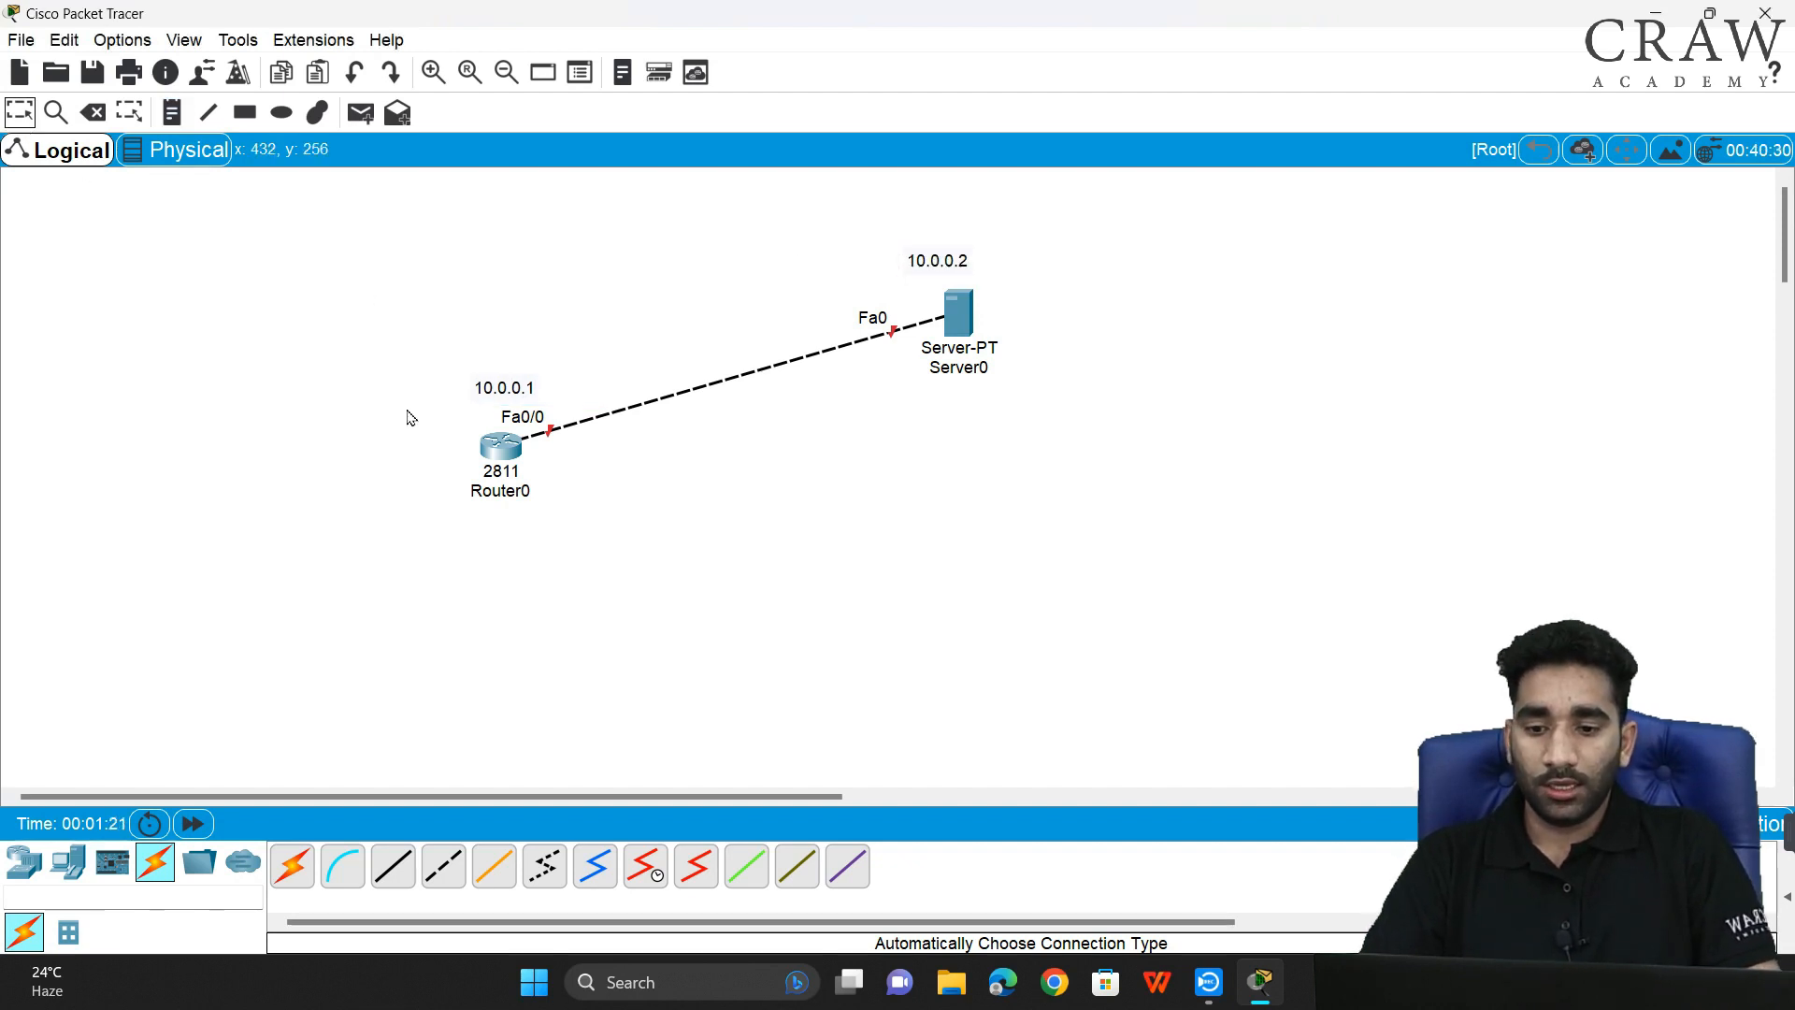
- Open the router's command line in a widened window and answer no to the initial configuration dialog
{"action": "left_click", "coordinate": [501, 447]}
{"action": "left_click_drag", "start_coordinate": [827, 192], "coordinate": [1143, 184]}
{"action": "left_click", "coordinate": [1094, 207]}
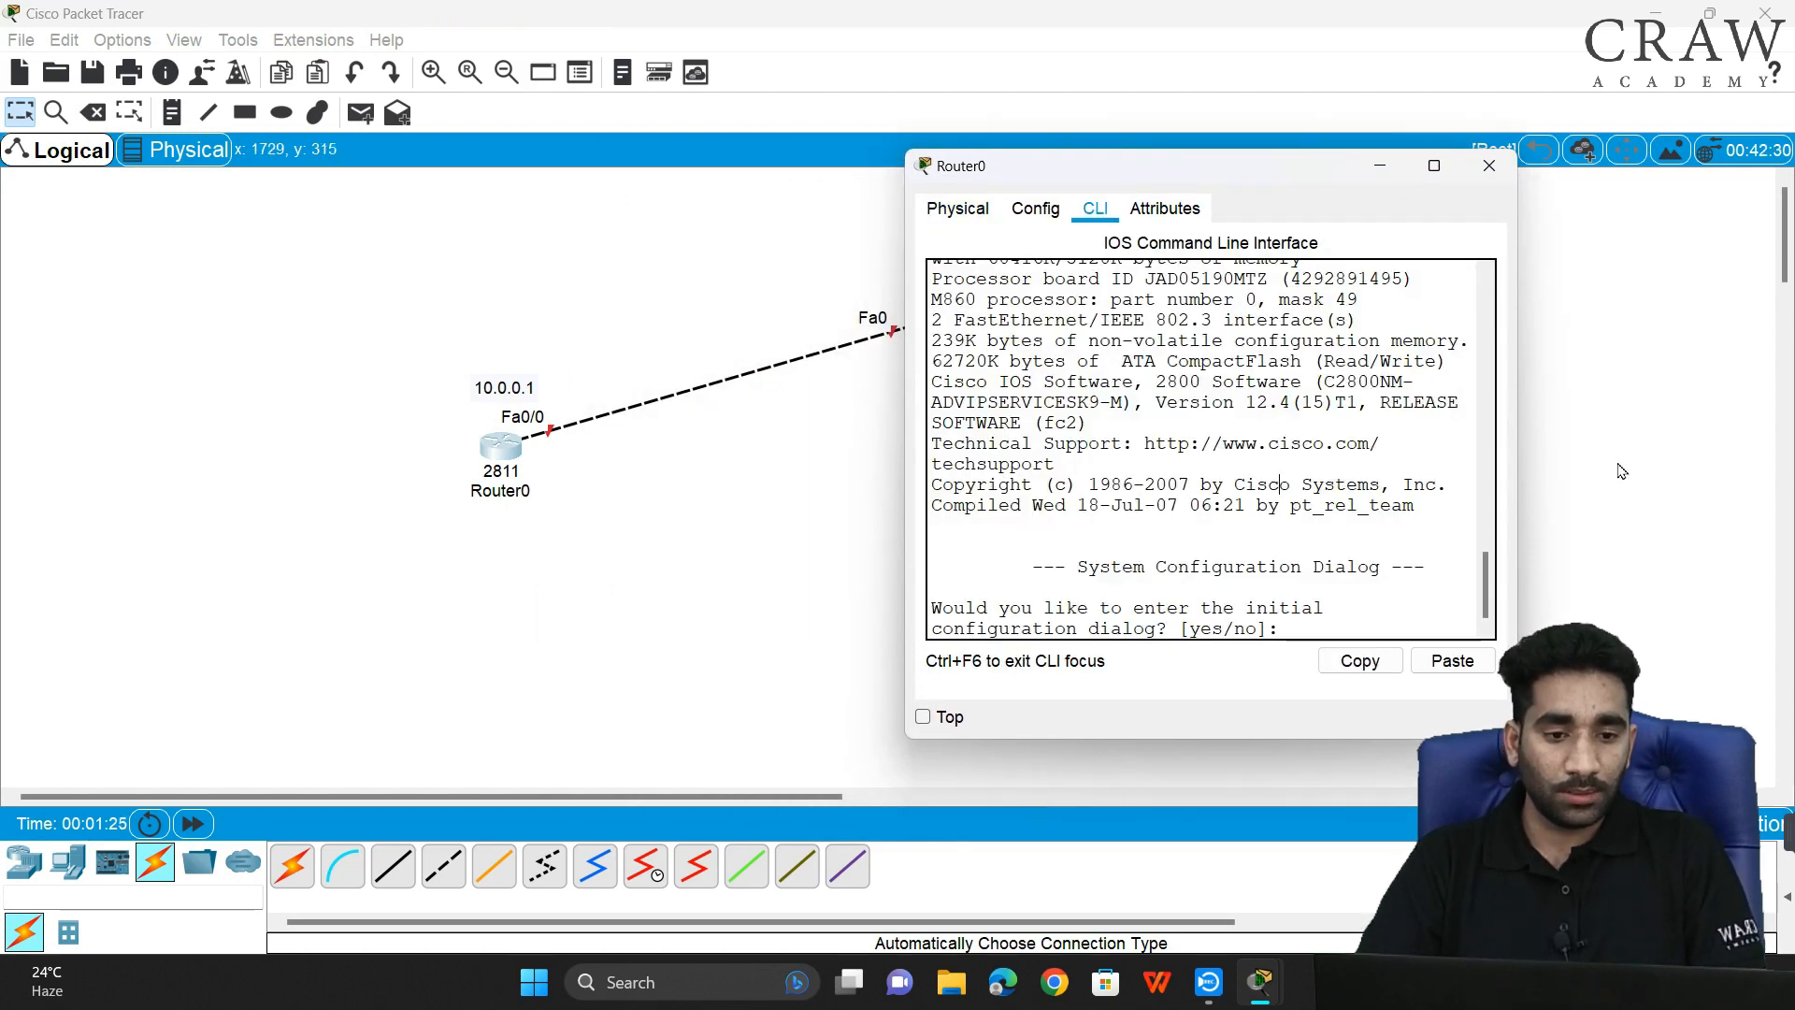
{"action": "left_click_drag", "start_coordinate": [1518, 478], "coordinate": [1711, 479]}
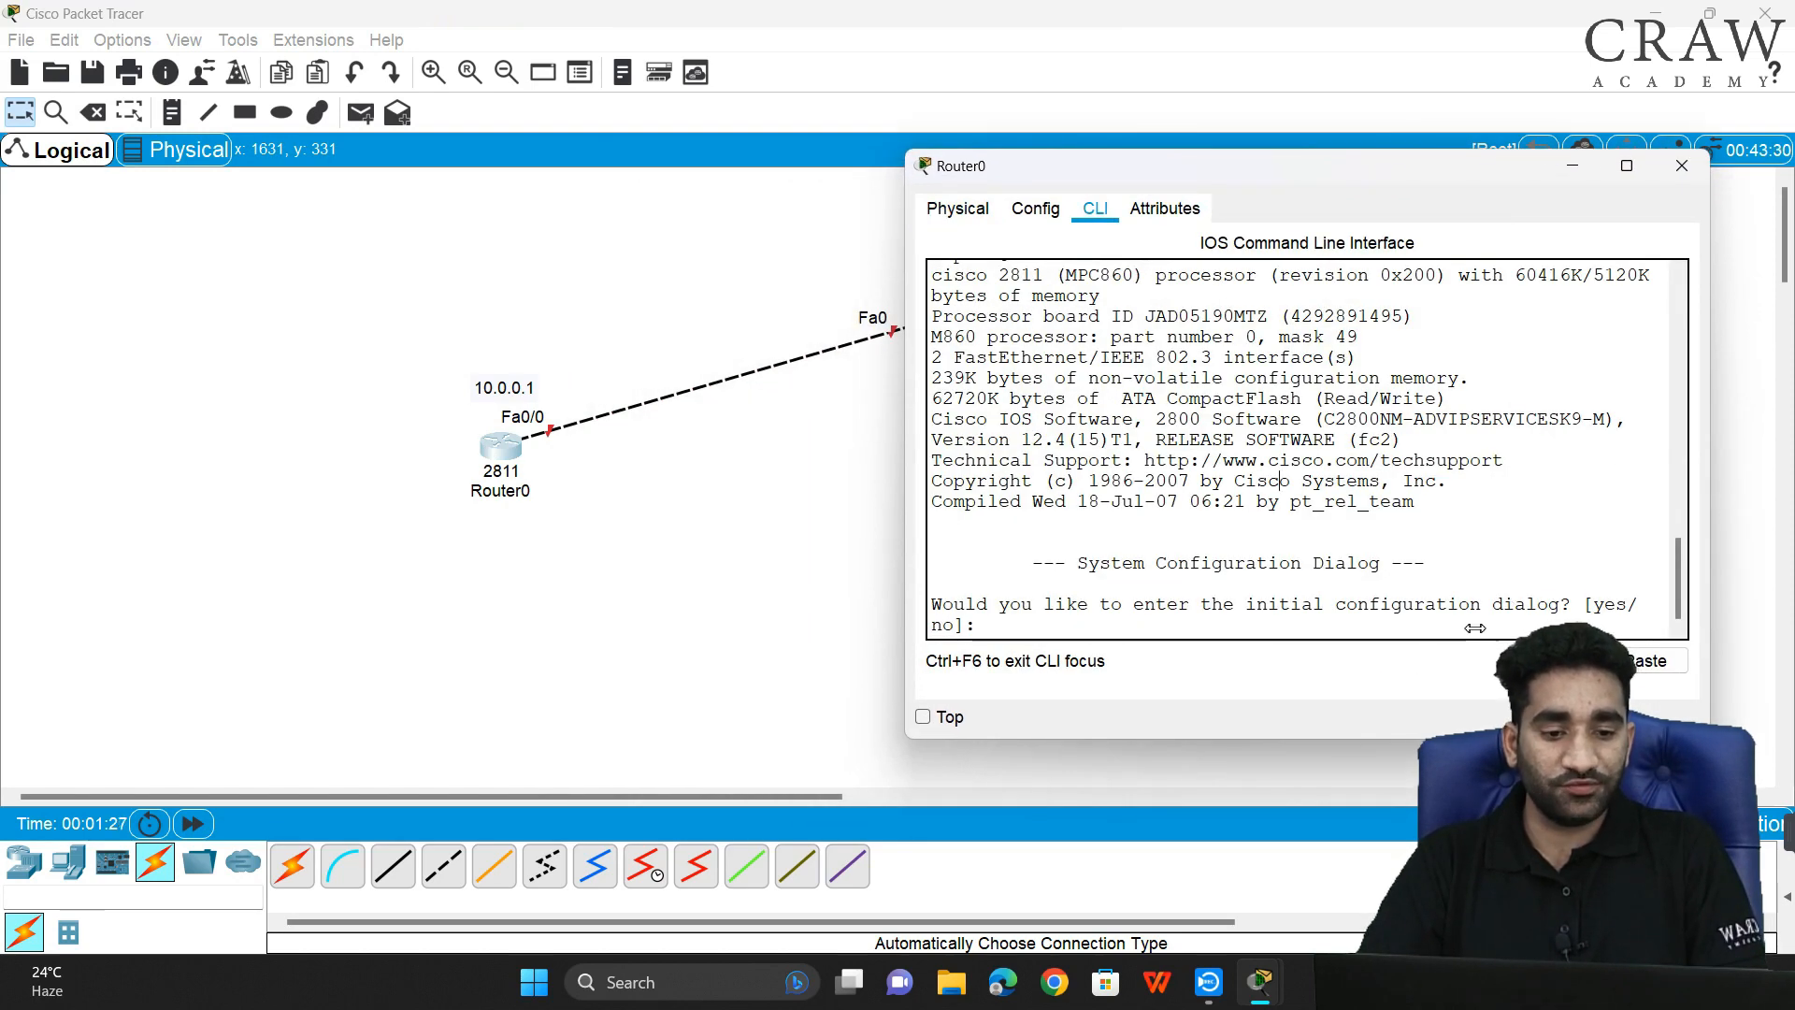
{"action": "key", "text": "Return"}
{"action": "key", "text": "Return"}
{"action": "type", "text": "no"}
{"action": "key", "text": "Return"}
{"action": "key", "text": "Return"}
{"action": "key", "text": "Return"}
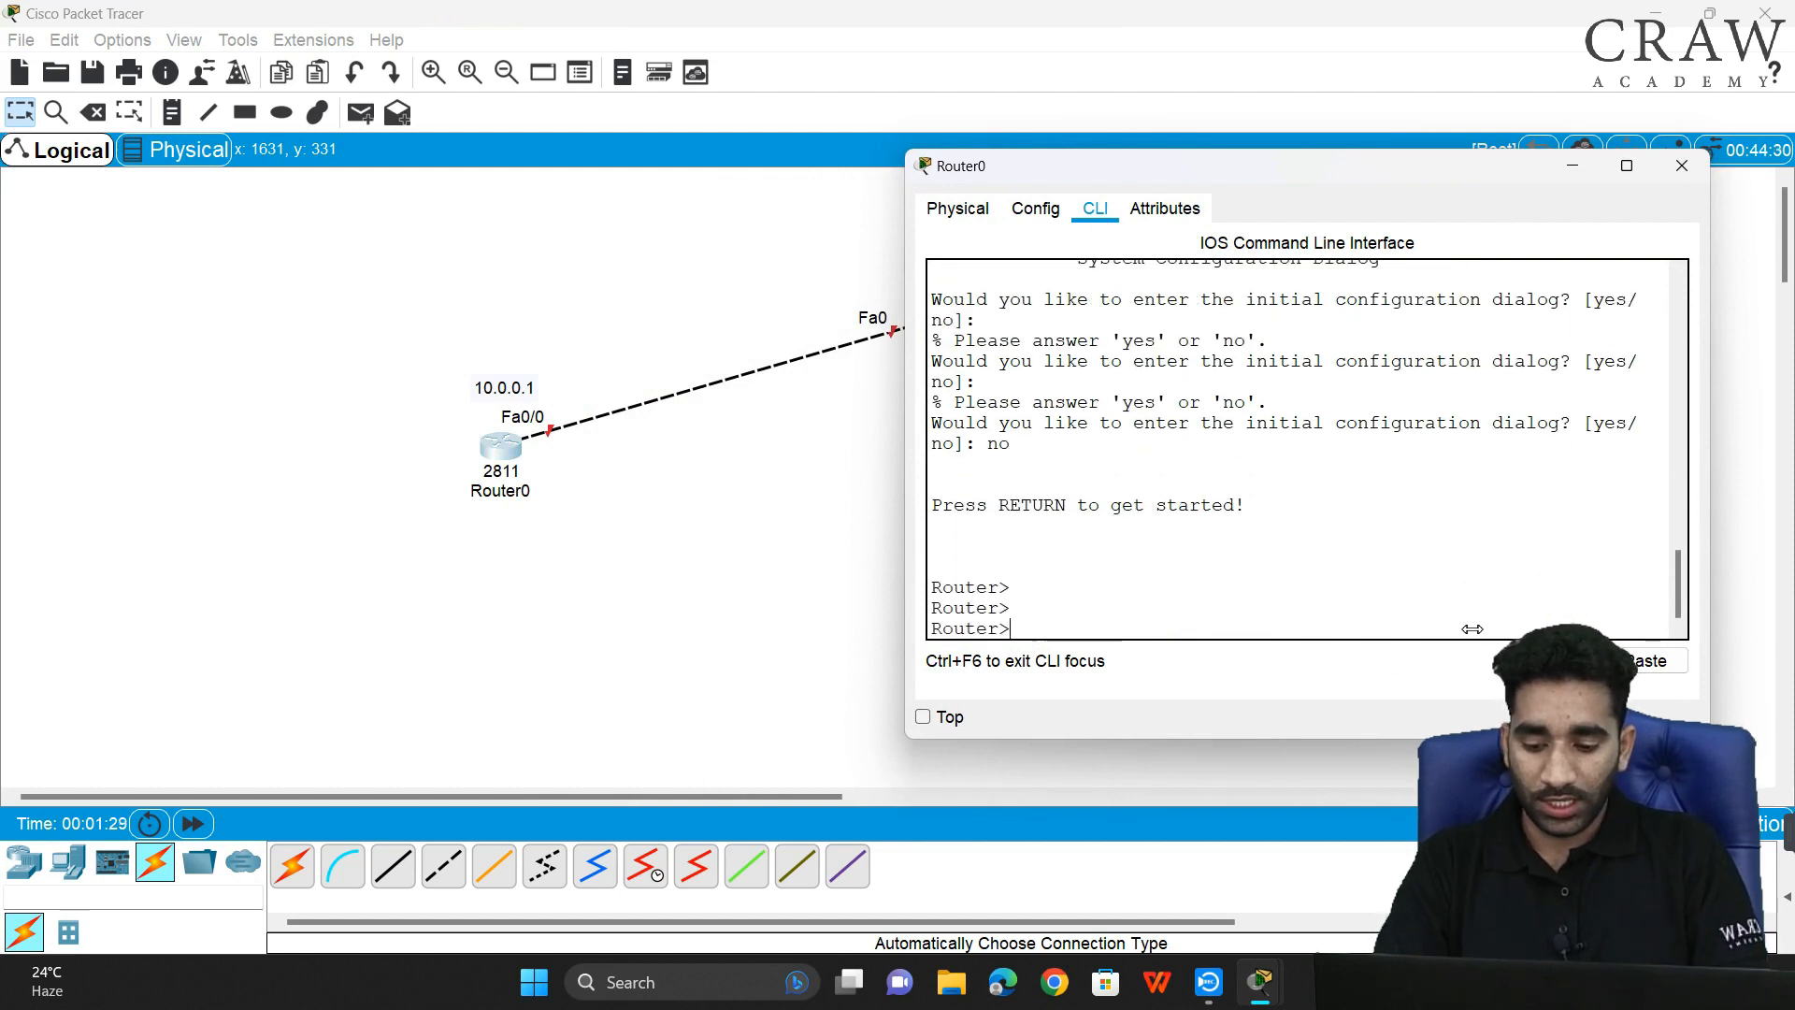
- Enter privileged mode with enable and switch to global configuration mode from the terminal
{"action": "type", "text": "en"}
{"action": "key", "text": "Tab"}
{"action": "key", "text": "Return"}
{"action": "key", "text": "Return"}
{"action": "key", "text": "Return"}
{"action": "key", "text": "Return"}
{"action": "type", "text": "conf"}
{"action": "key", "text": "Tab"}
{"action": "key", "text": "Return"}
{"action": "key", "text": "Return"}
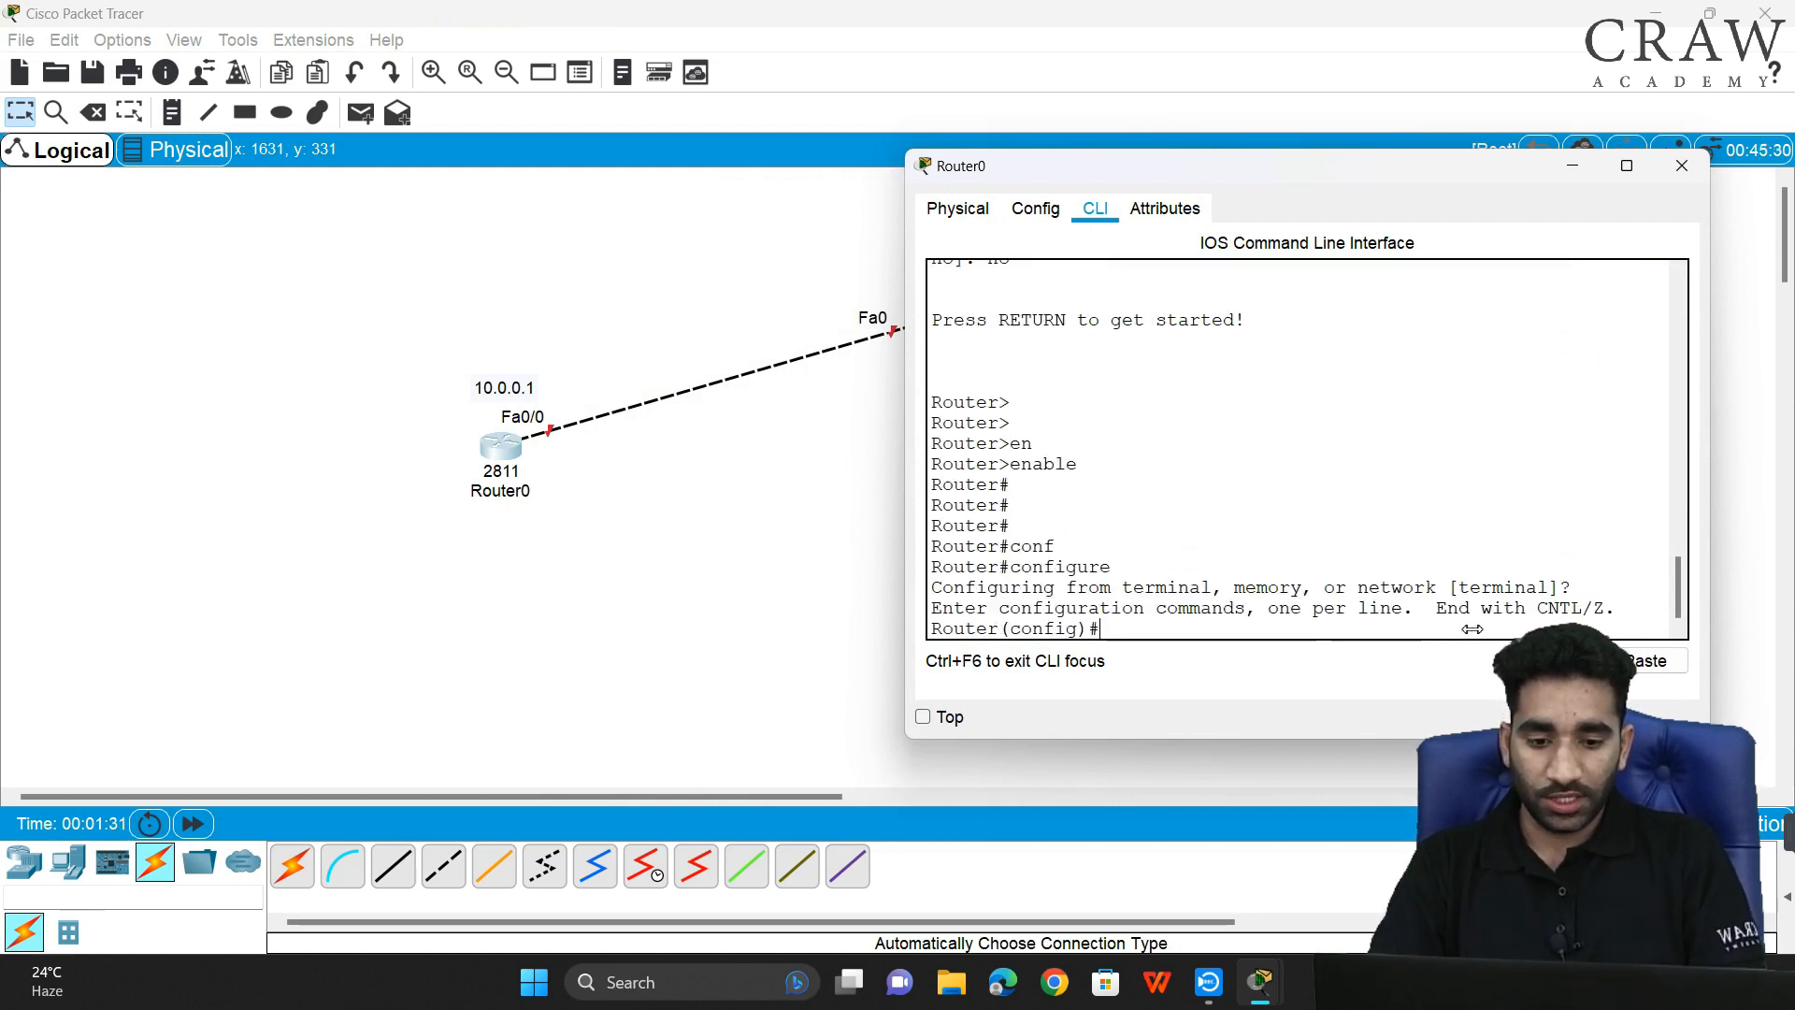
- Start an interface command at the router's global configuration prompt
{"action": "key", "text": "Return"}
{"action": "type", "text": "int"}
{"action": "key", "text": "Tab"}
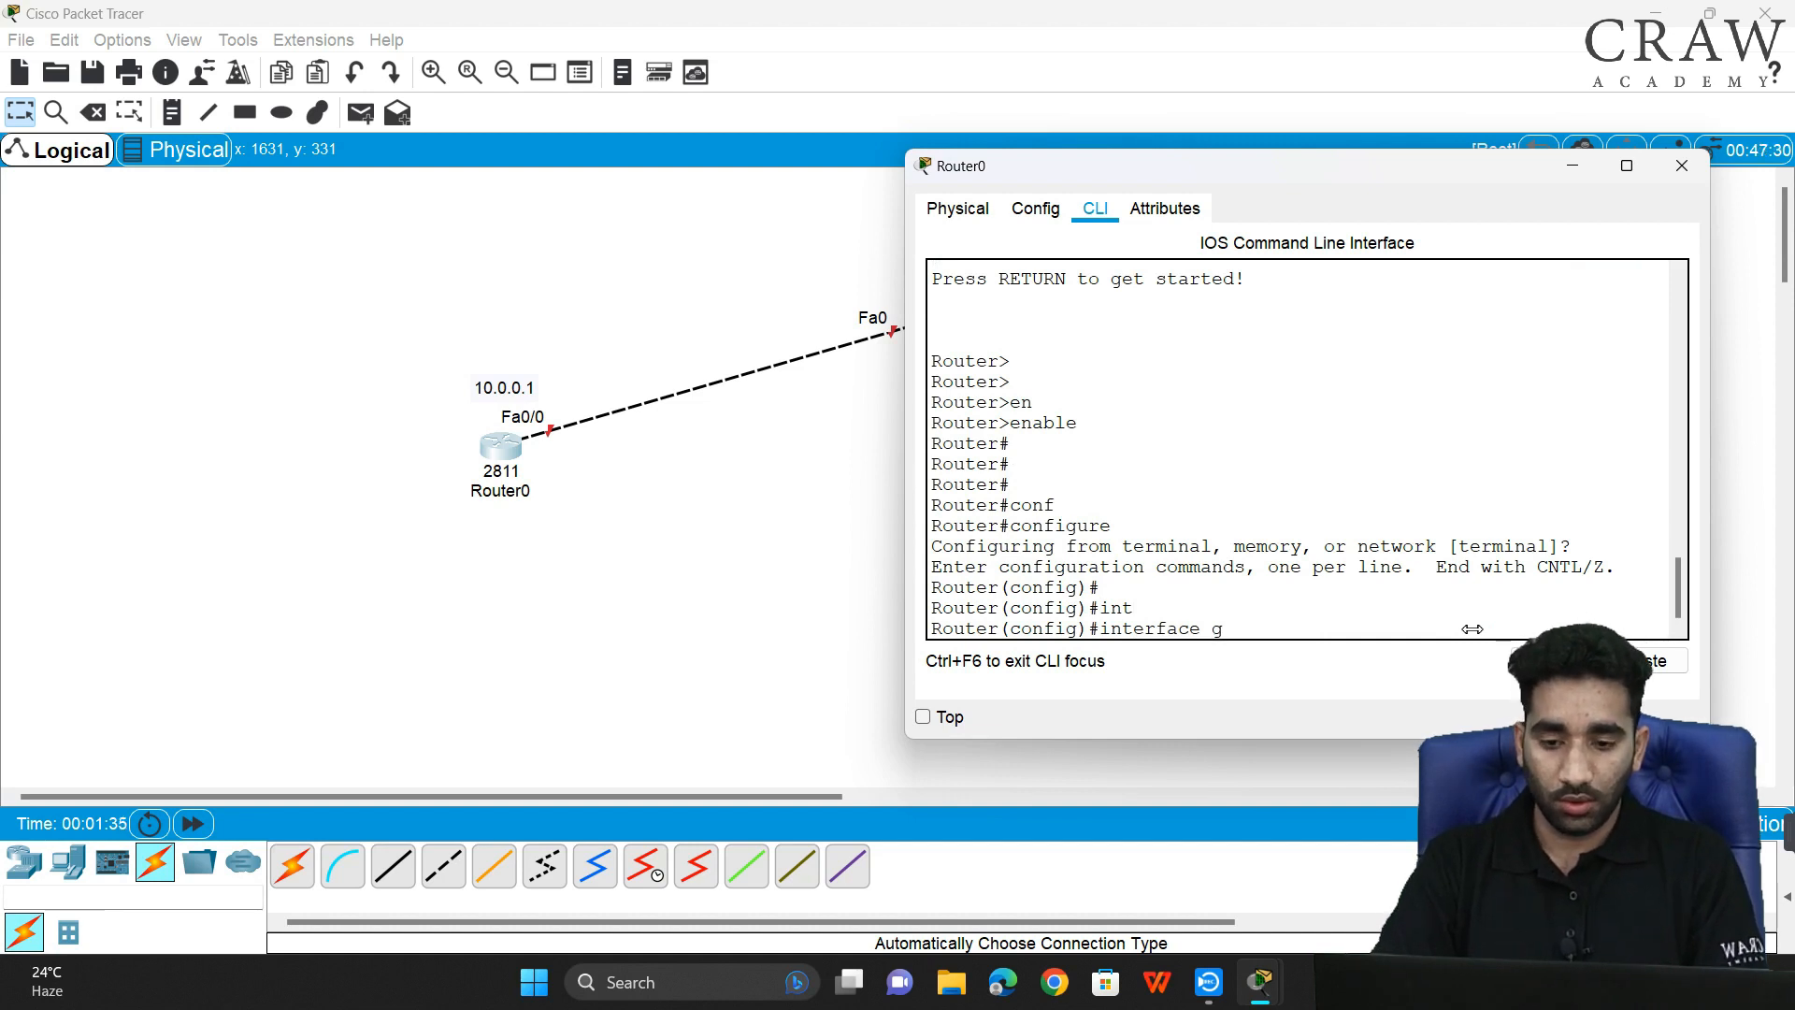
{"action": "type", "text": "g"}
{"action": "key", "text": "Tab"}
{"action": "key", "text": "BackSpace"}
{"action": "key", "text": "BackSpace"}
{"action": "key", "text": "BackSpace"}
{"action": "key", "text": "BackSpace"}
{"action": "key", "text": "BackSpace"}
{"action": "key", "text": "BackSpace"}
{"action": "key", "text": "BackSpace"}
{"action": "key", "text": "BackSpace"}
{"action": "key", "text": "BackSpace"}
{"action": "key", "text": "BackSpace"}
{"action": "key", "text": "BackSpace"}
{"action": "key", "text": "BackSpace"}
{"action": "key", "text": "BackSpace"}
{"action": "key", "text": "BackSpace"}
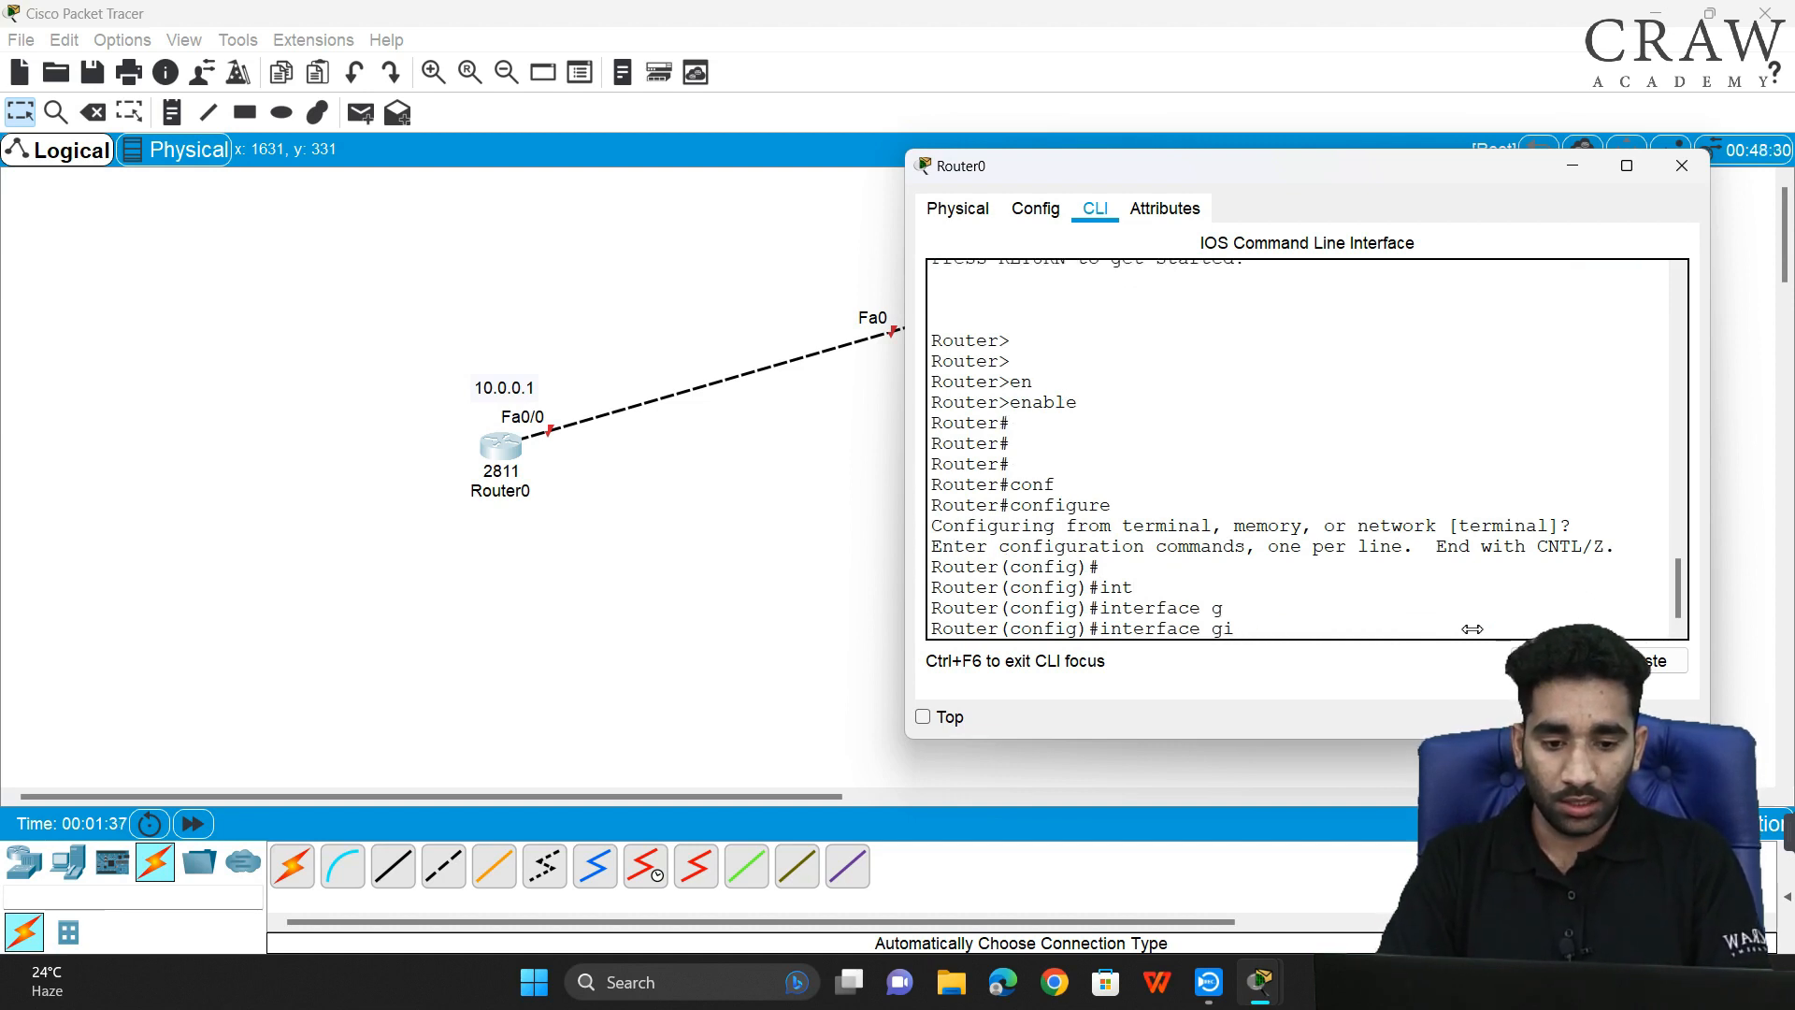
- Complete the interface command with fastEthernet 0/0 to enter that interface's configuration mode
{"action": "type", "text": "f"}
{"action": "key", "text": "Tab"}
{"action": "type", "text": "0/0"}
{"action": "key", "text": "Return"}
{"action": "key", "text": "Return"}
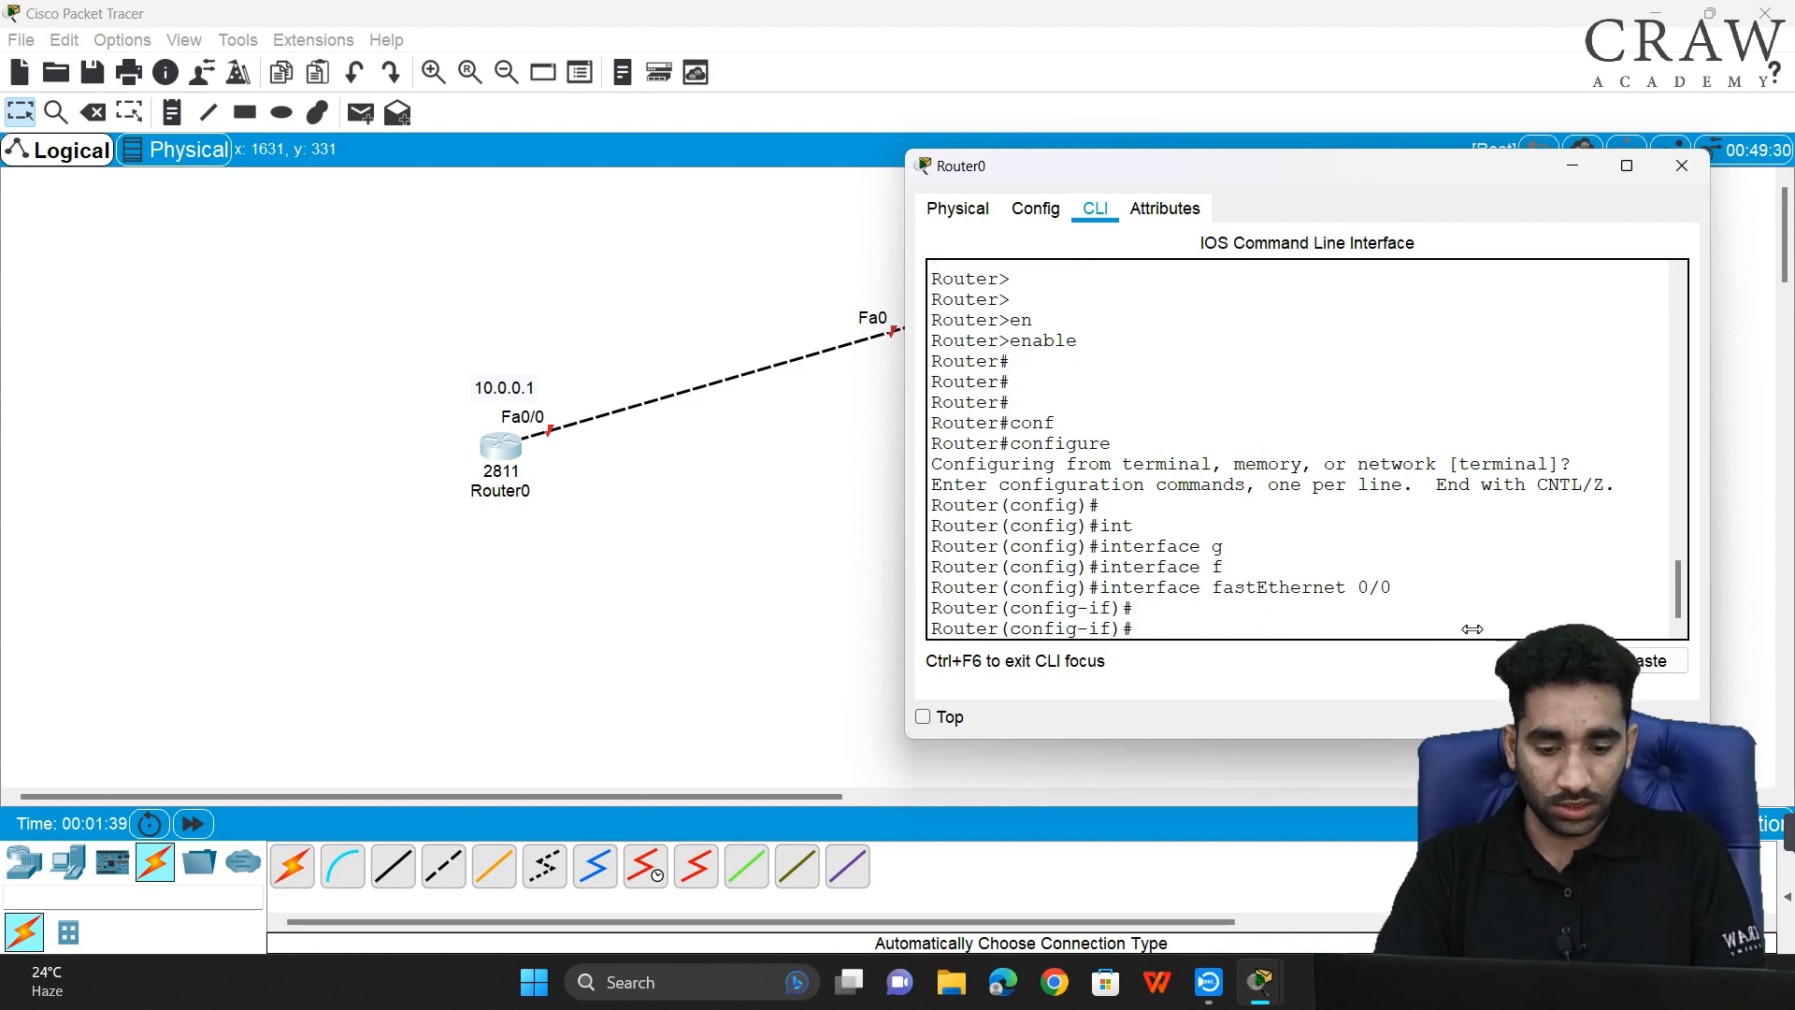
- Assign the IP address 10.0.0.1 with subnet mask 255.0.0.0 to the router's fastEthernet 0/0 interface
{"action": "type", "text": "ip ad"}
{"action": "key", "text": "Tab"}
{"action": "type", "text": "10.0"}
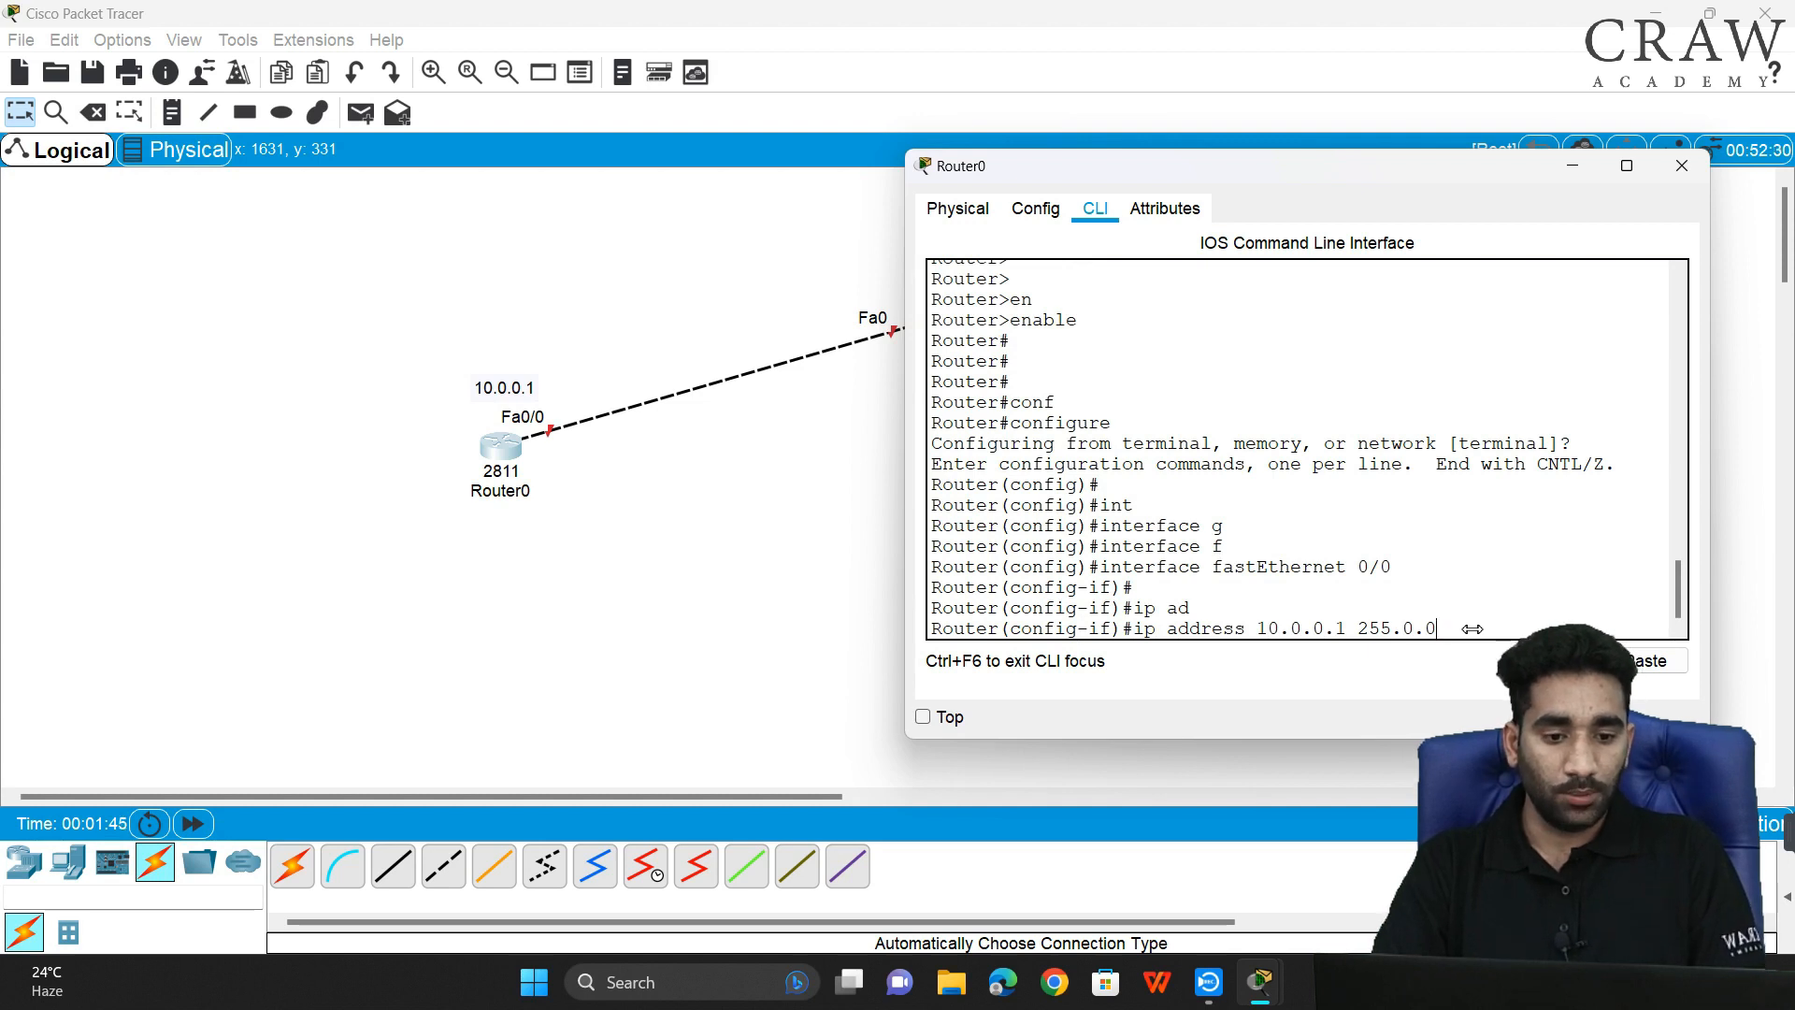
{"action": "type", "text": ".0.1 255.0.0.0"}
{"action": "key", "text": "Return"}
- Enable the fastEthernet 0/0 interface with no shutdown and exit to global configuration mode
{"action": "type", "text": "no sh"}
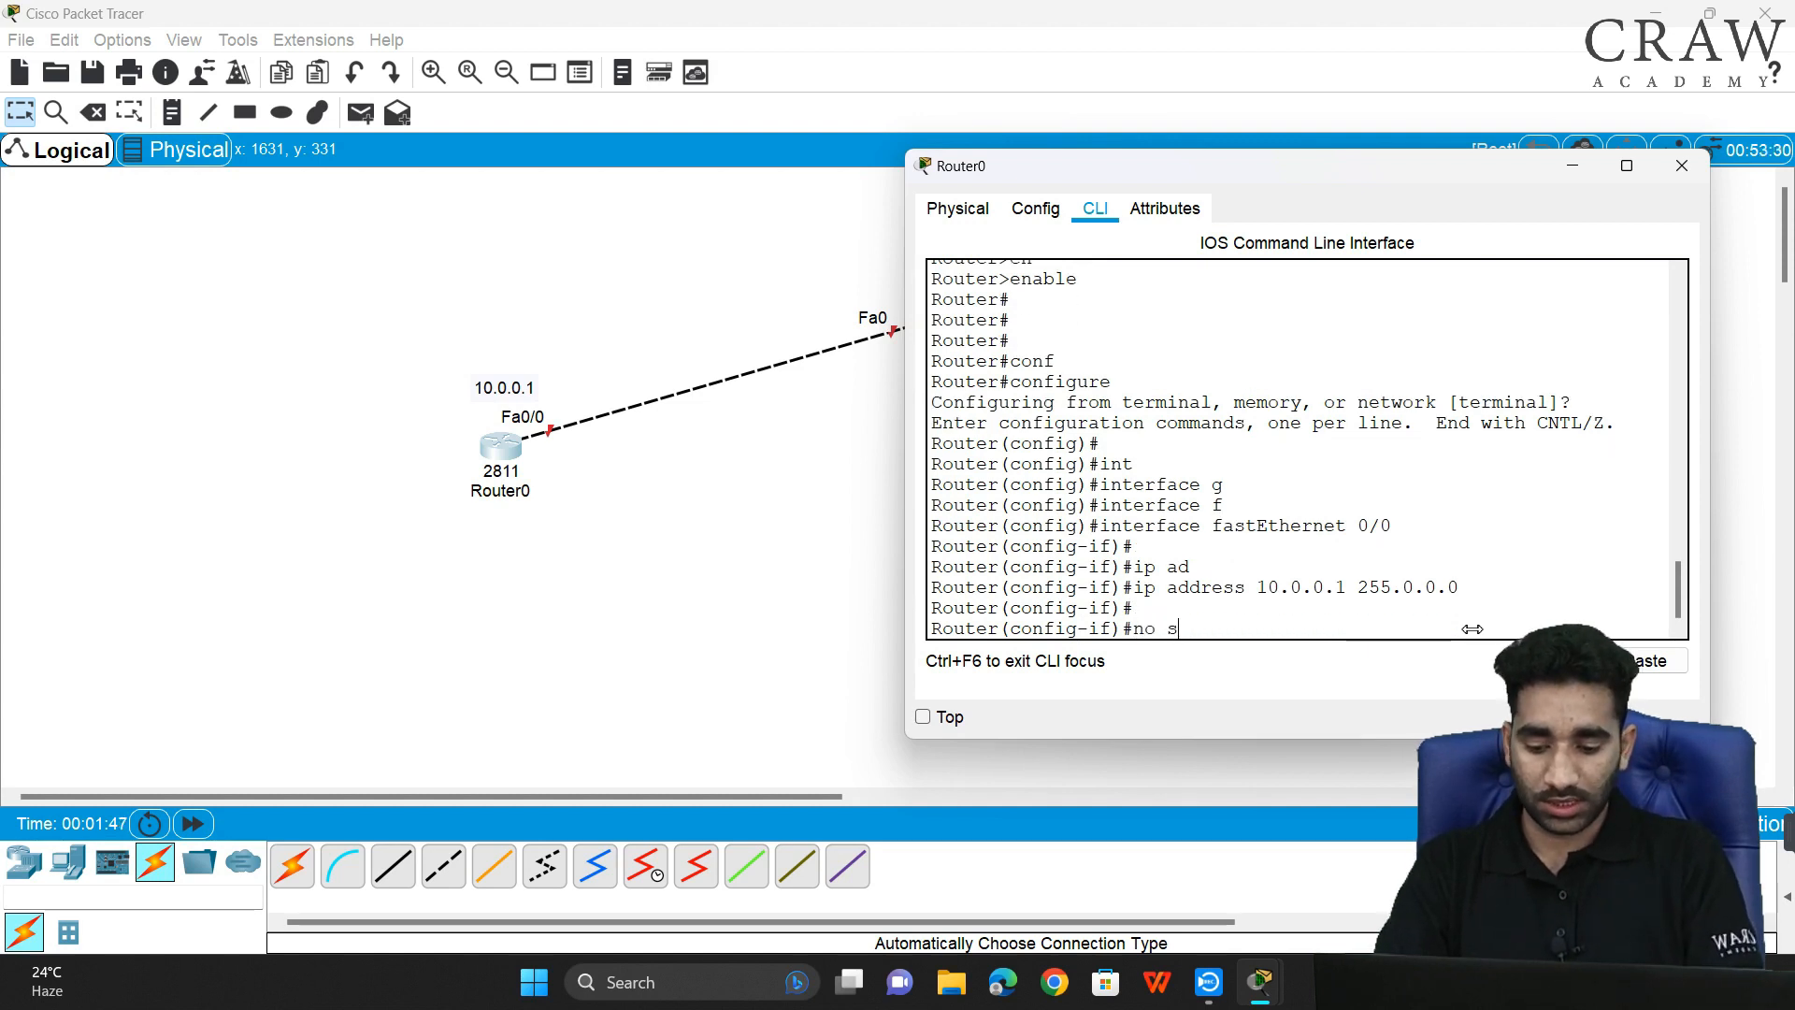
{"action": "key", "text": "Tab"}
{"action": "key", "text": "Return"}
{"action": "key", "text": "Return"}
{"action": "type", "text": "ex"}
{"action": "key", "text": "Return"}
{"action": "key", "text": "Return"}
{"action": "key", "text": "Return"}
{"action": "key", "text": "Return"}
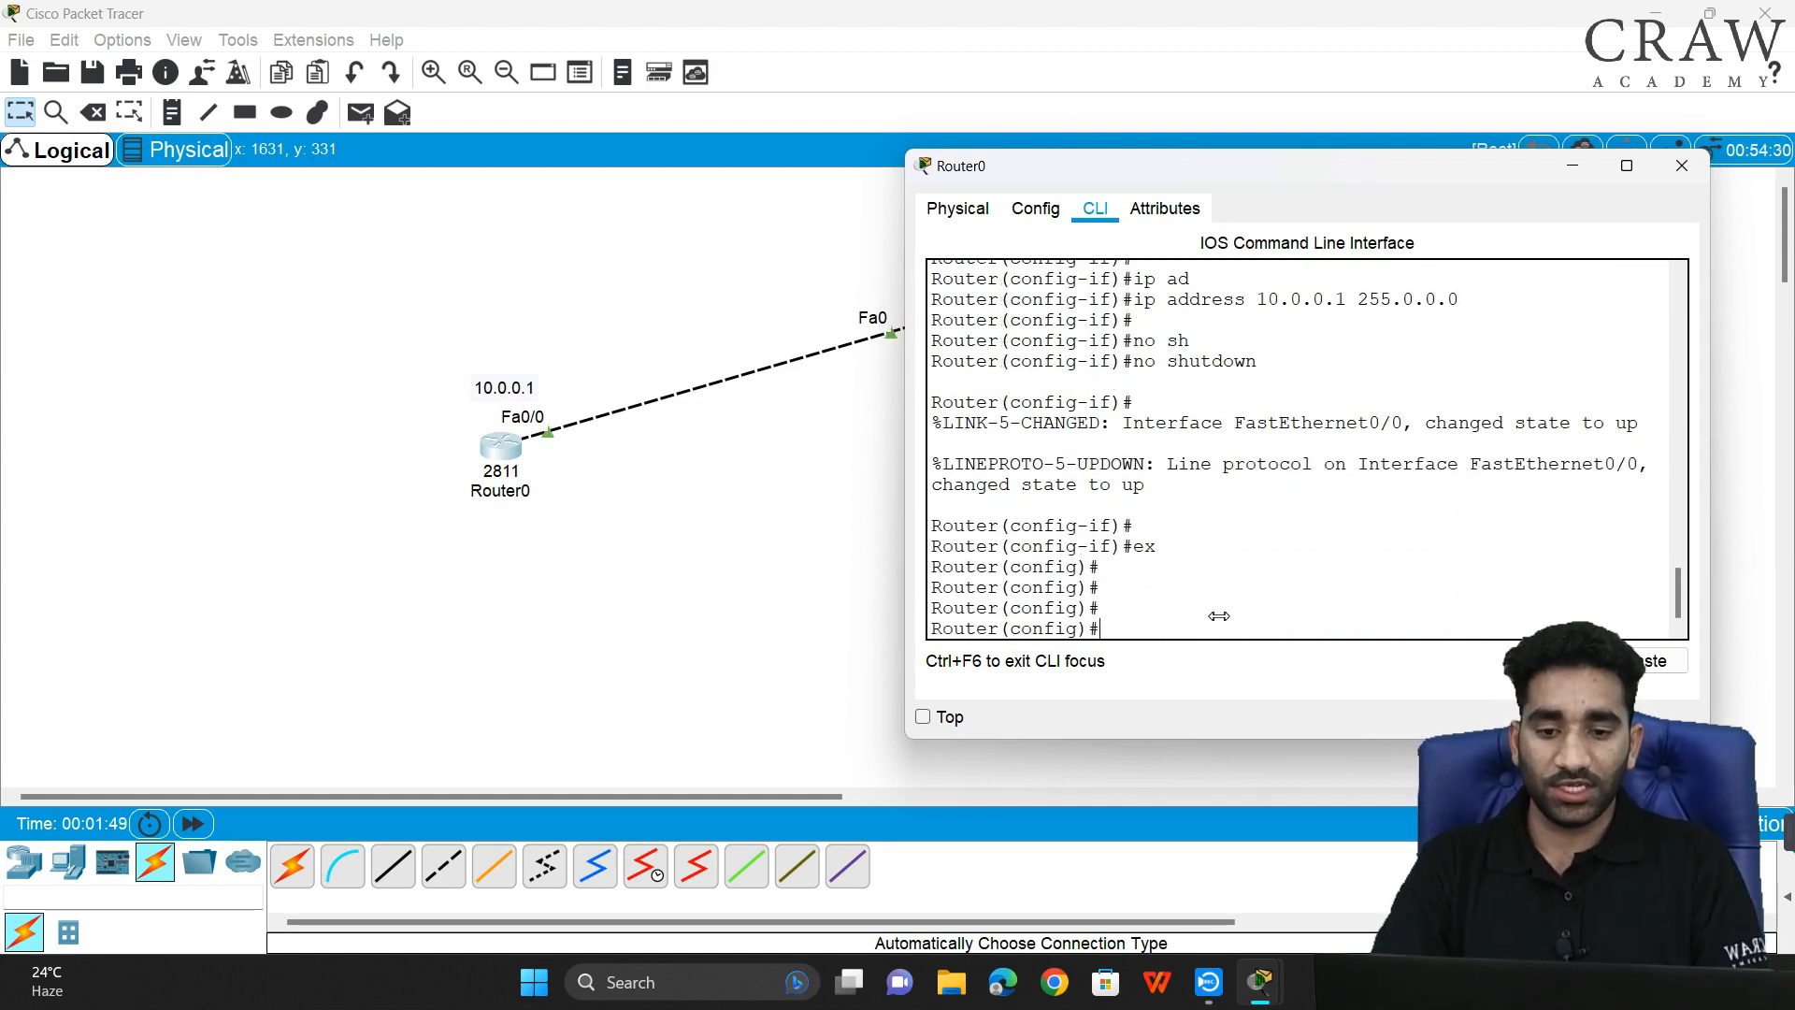
- Give the server the static IP address 10.0.0.2 in its IP configuration and return to the workspace
{"action": "left_click", "coordinate": [784, 625]}
{"action": "left_click", "coordinate": [963, 316]}
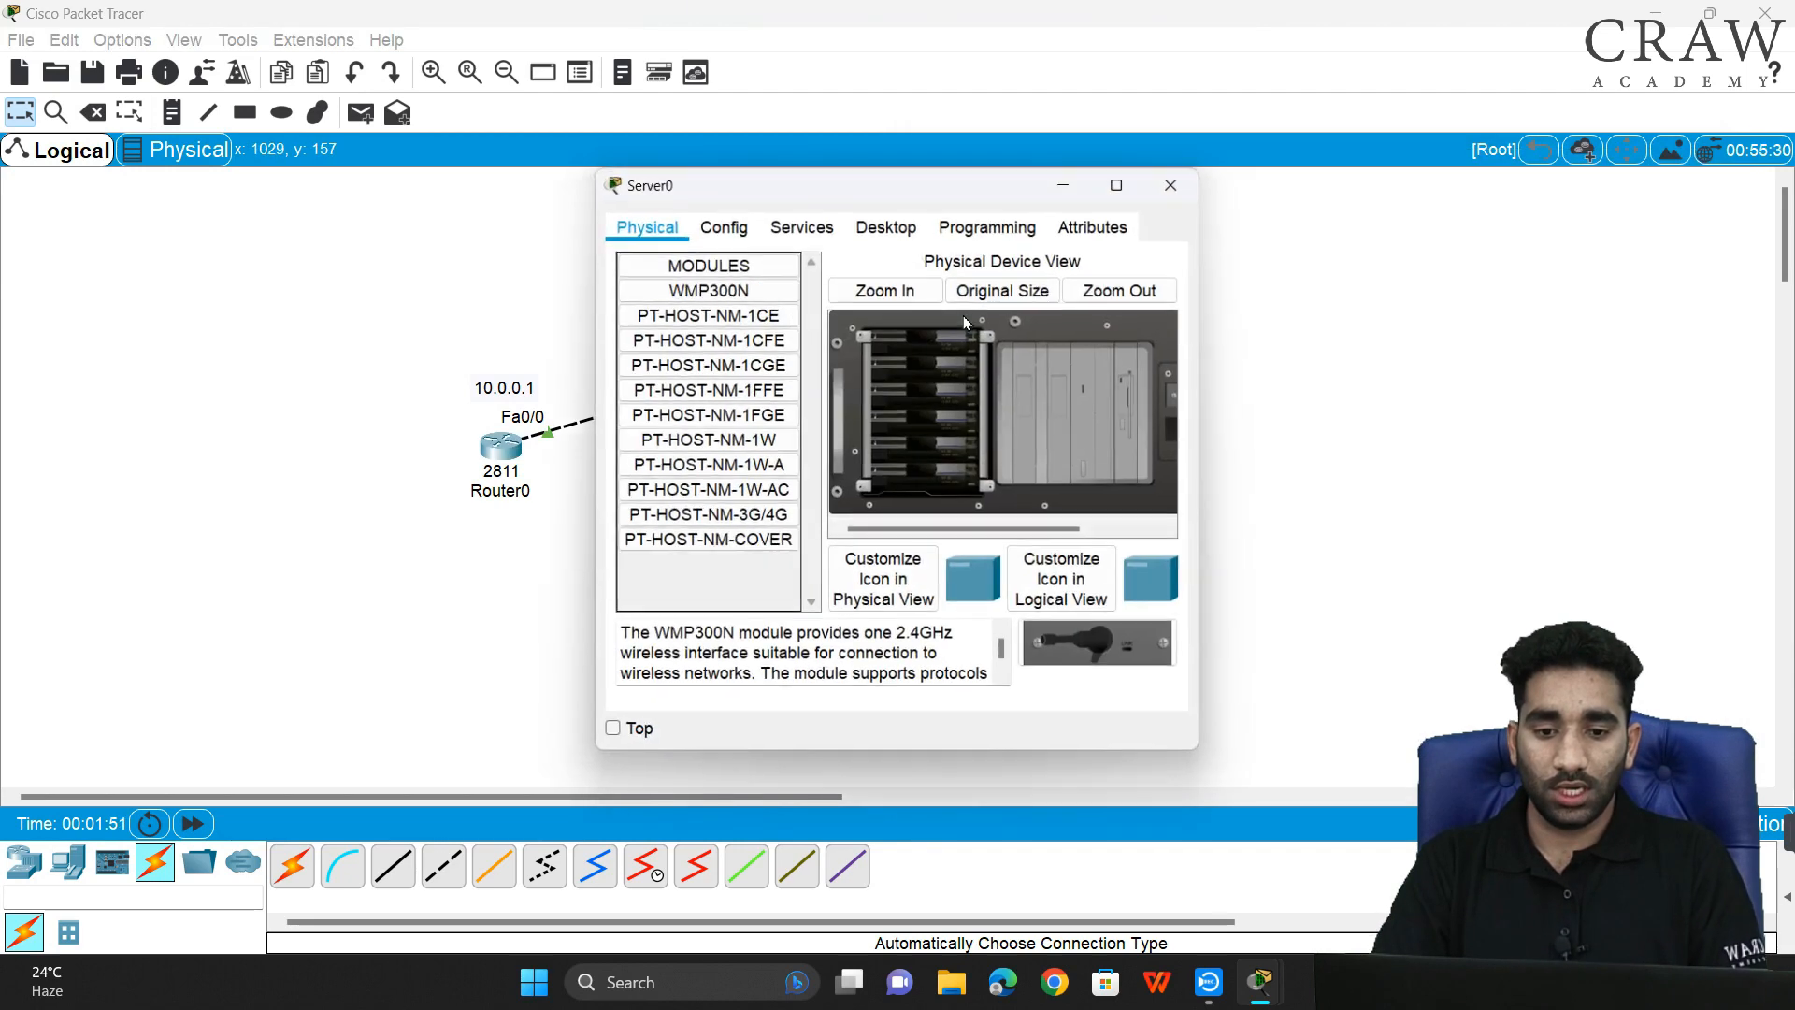
{"action": "left_click", "coordinate": [887, 225]}
{"action": "left_click", "coordinate": [670, 297]}
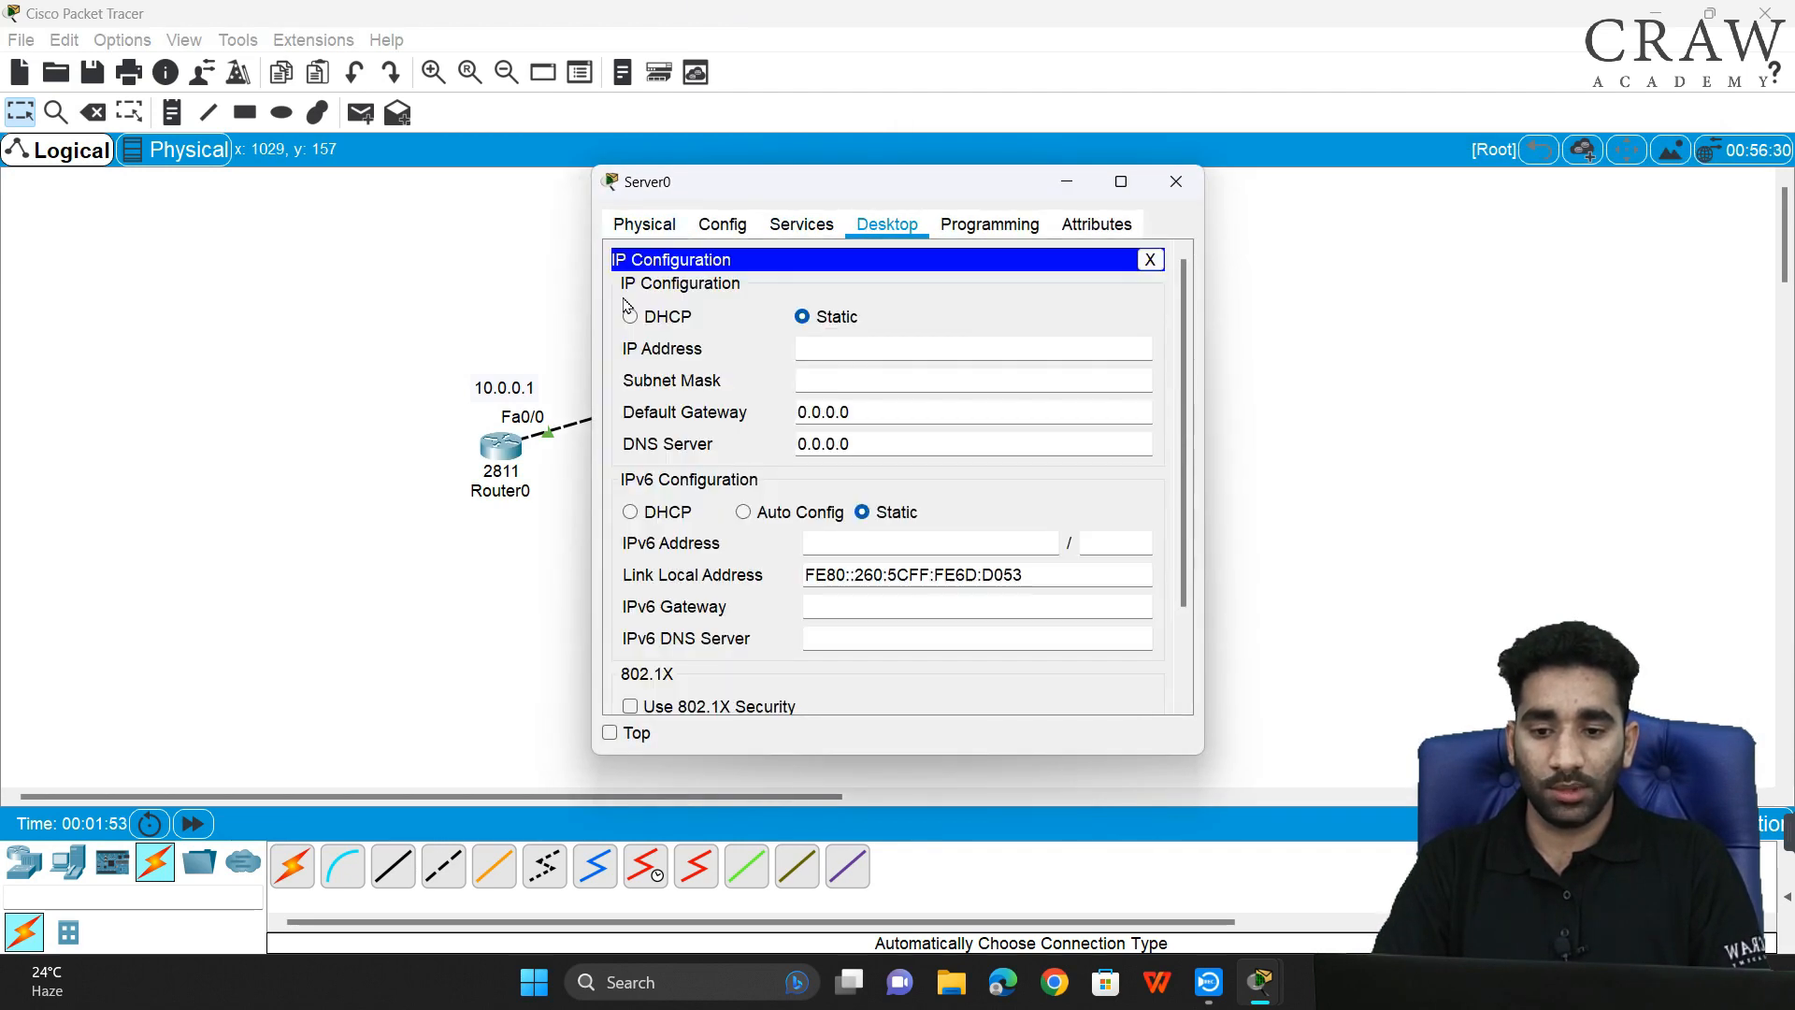
{"action": "left_click", "coordinate": [862, 347]}
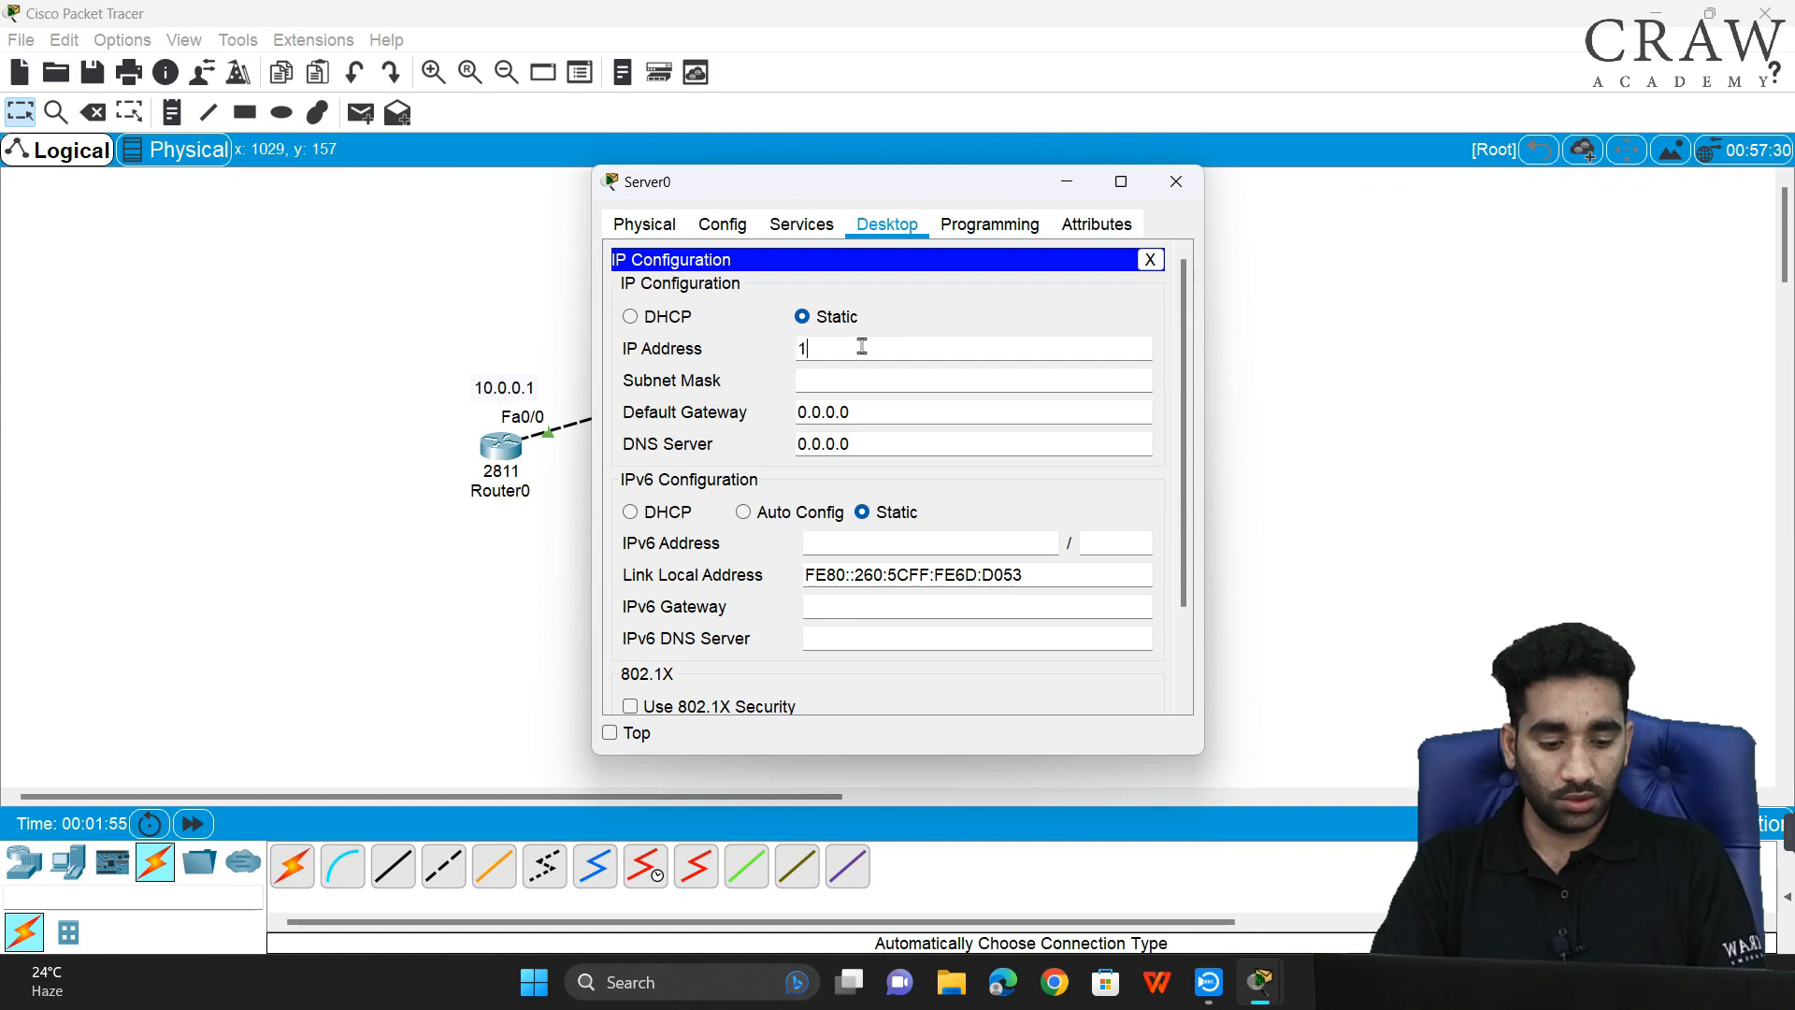
{"action": "type", "text": "10.0.0.2"}
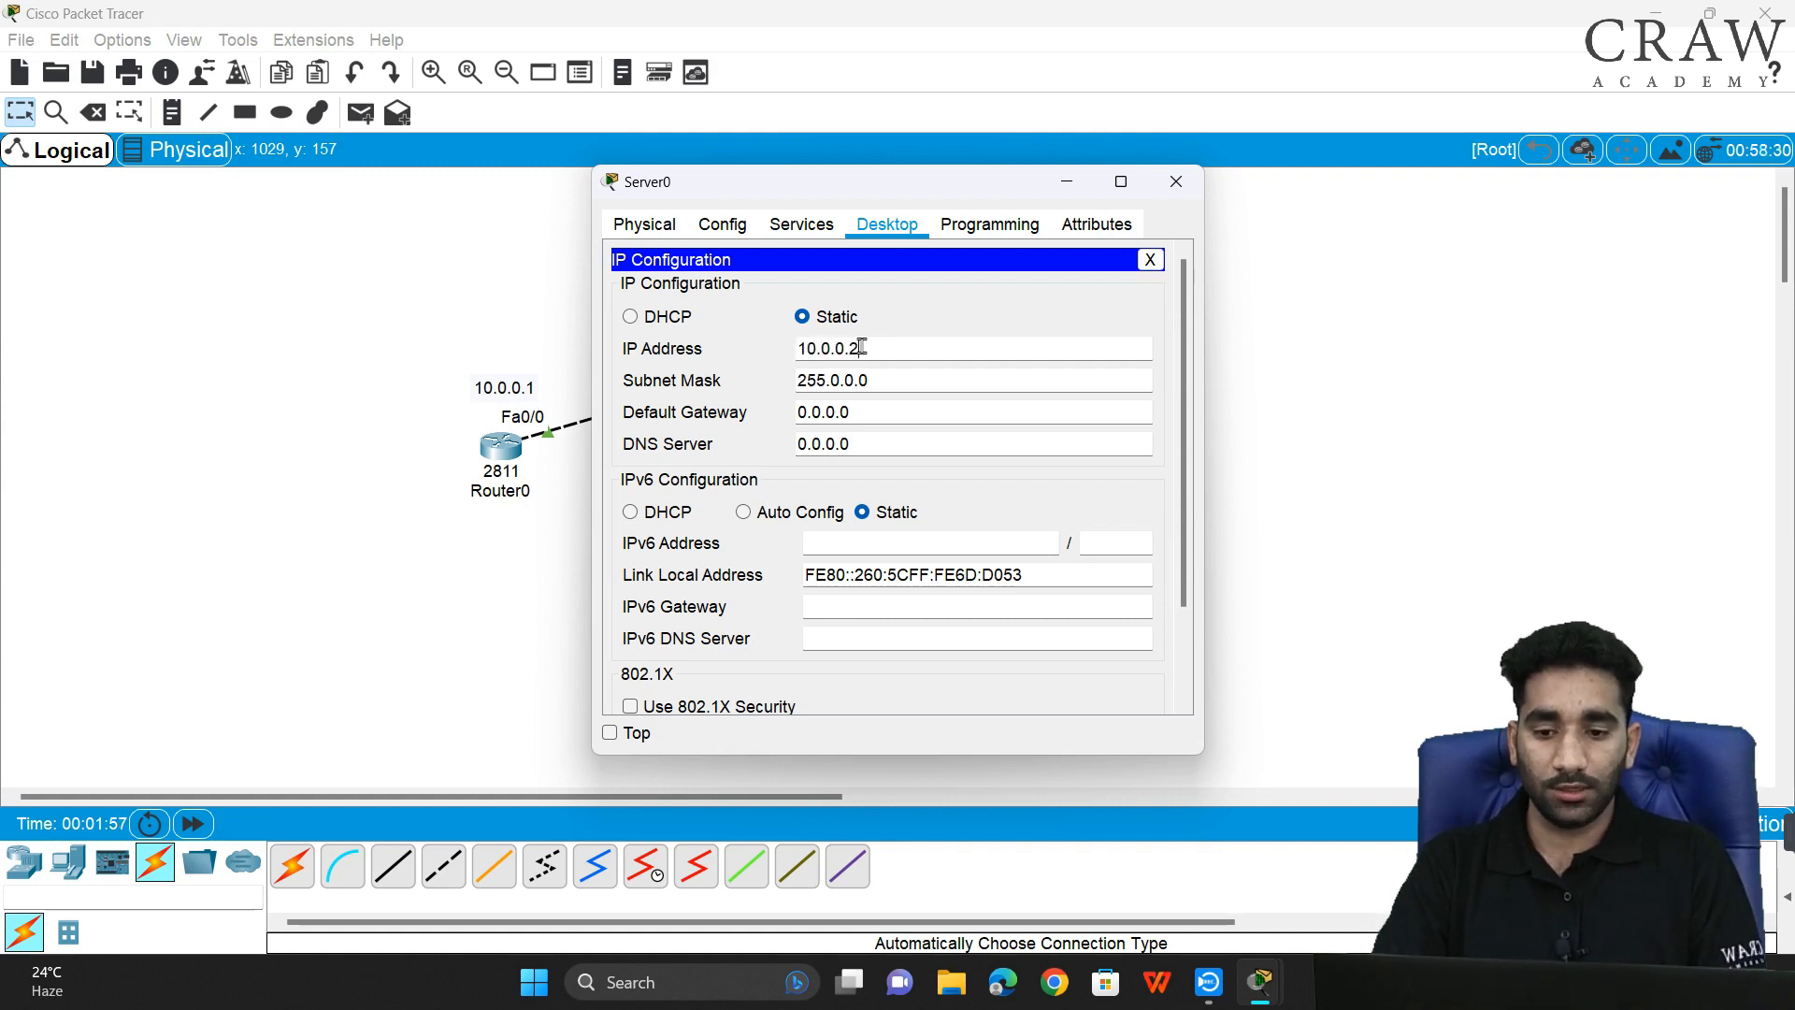
{"action": "left_click", "coordinate": [422, 337]}
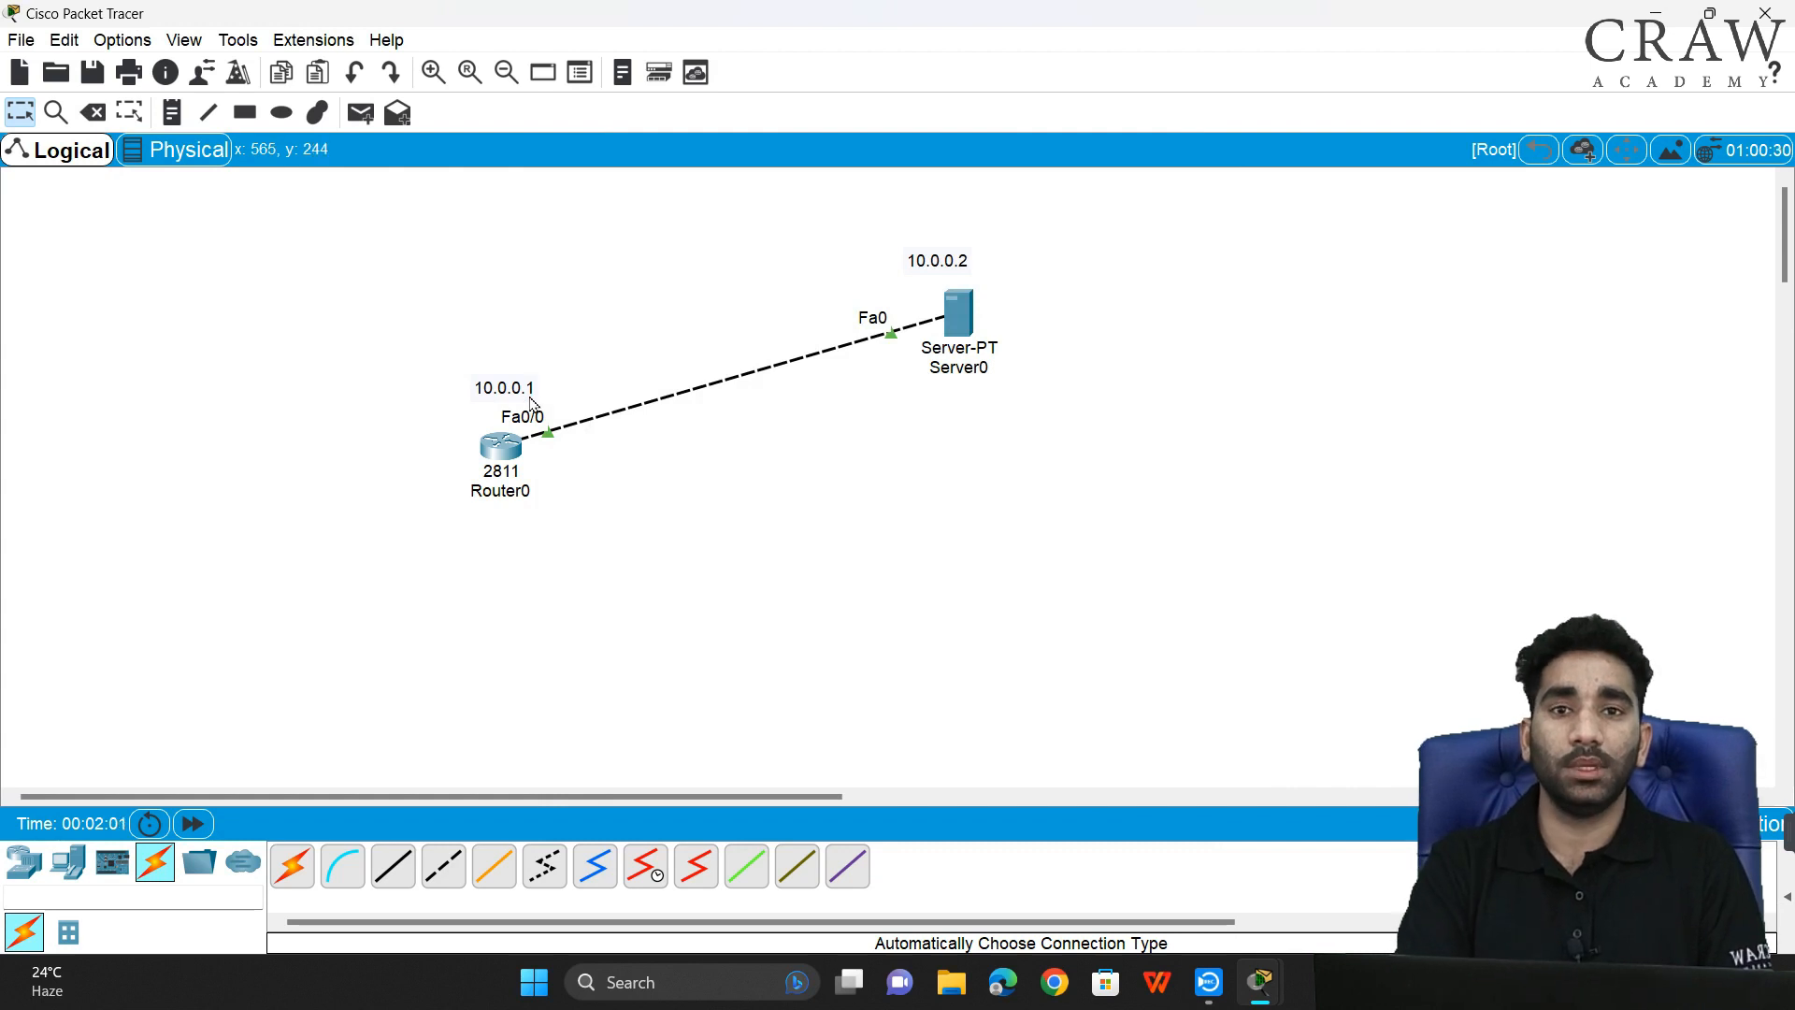
- Reopen the router's command line and exit global configuration mode to the privileged prompt
{"action": "left_click", "coordinate": [503, 451]}
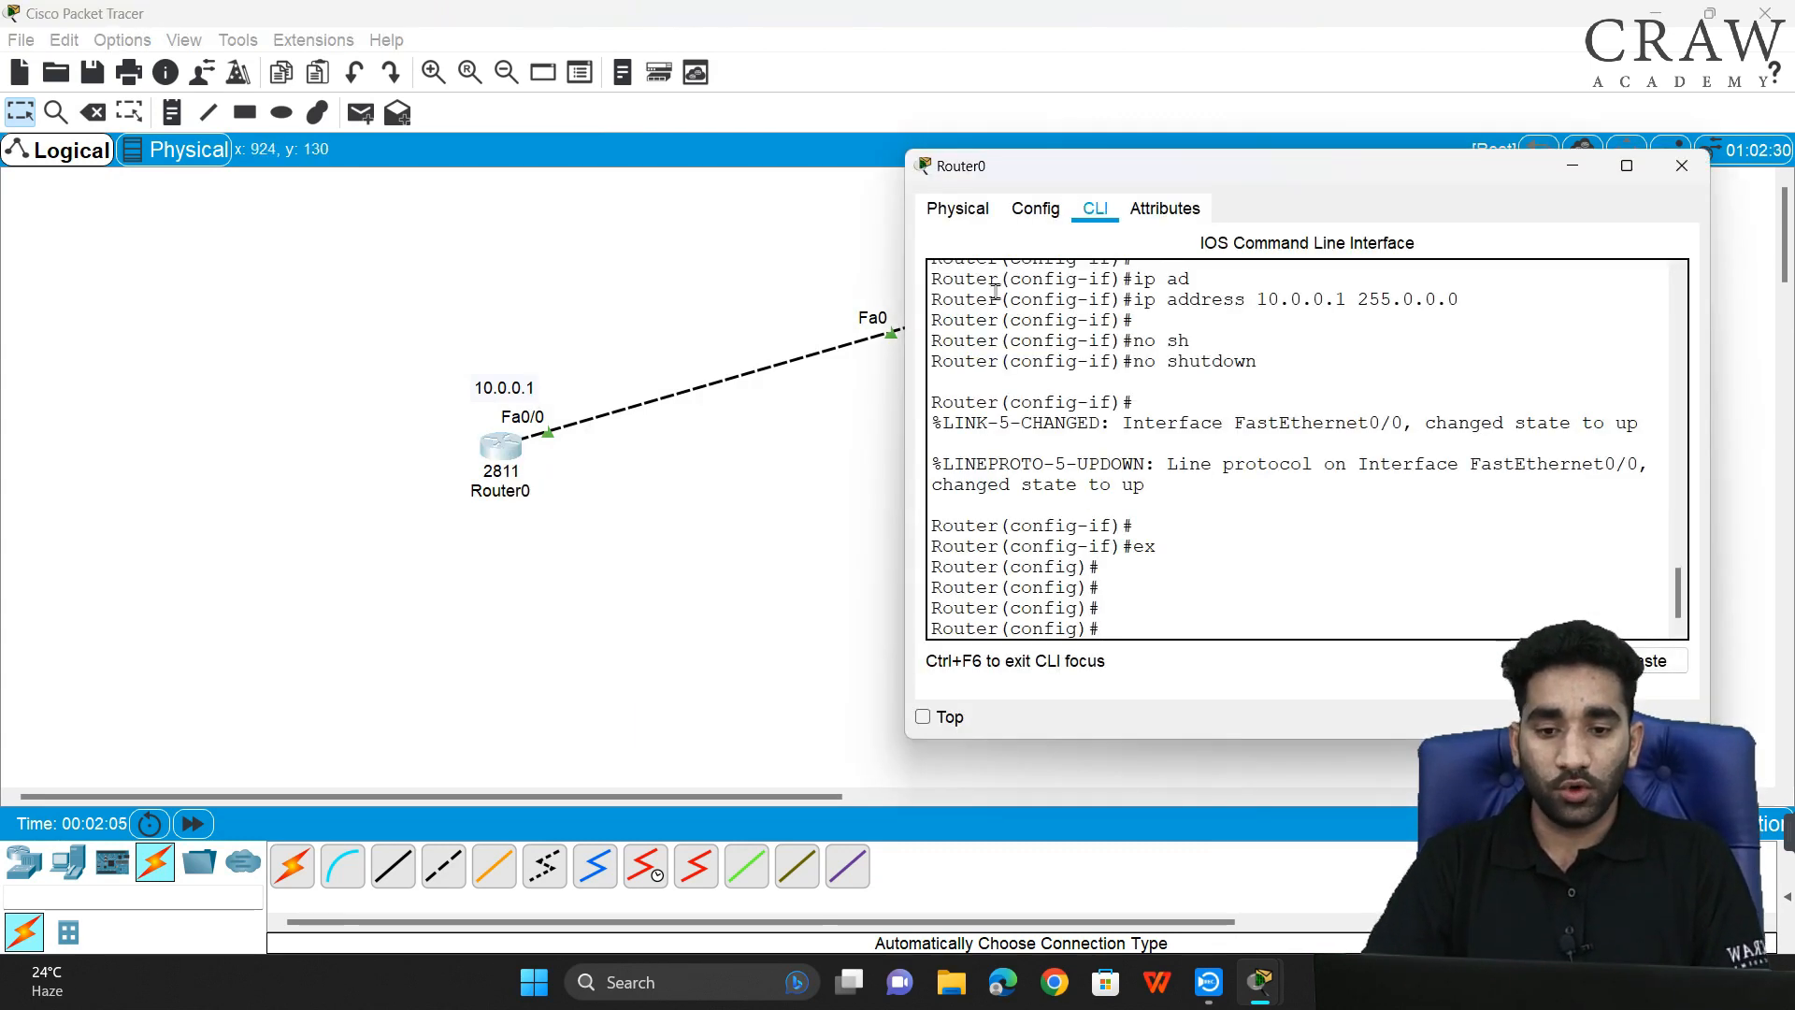
{"action": "key", "text": "Return"}
{"action": "key", "text": "Return"}
{"action": "type", "text": "ex"}
{"action": "key", "text": "Return"}
{"action": "key", "text": "Return"}
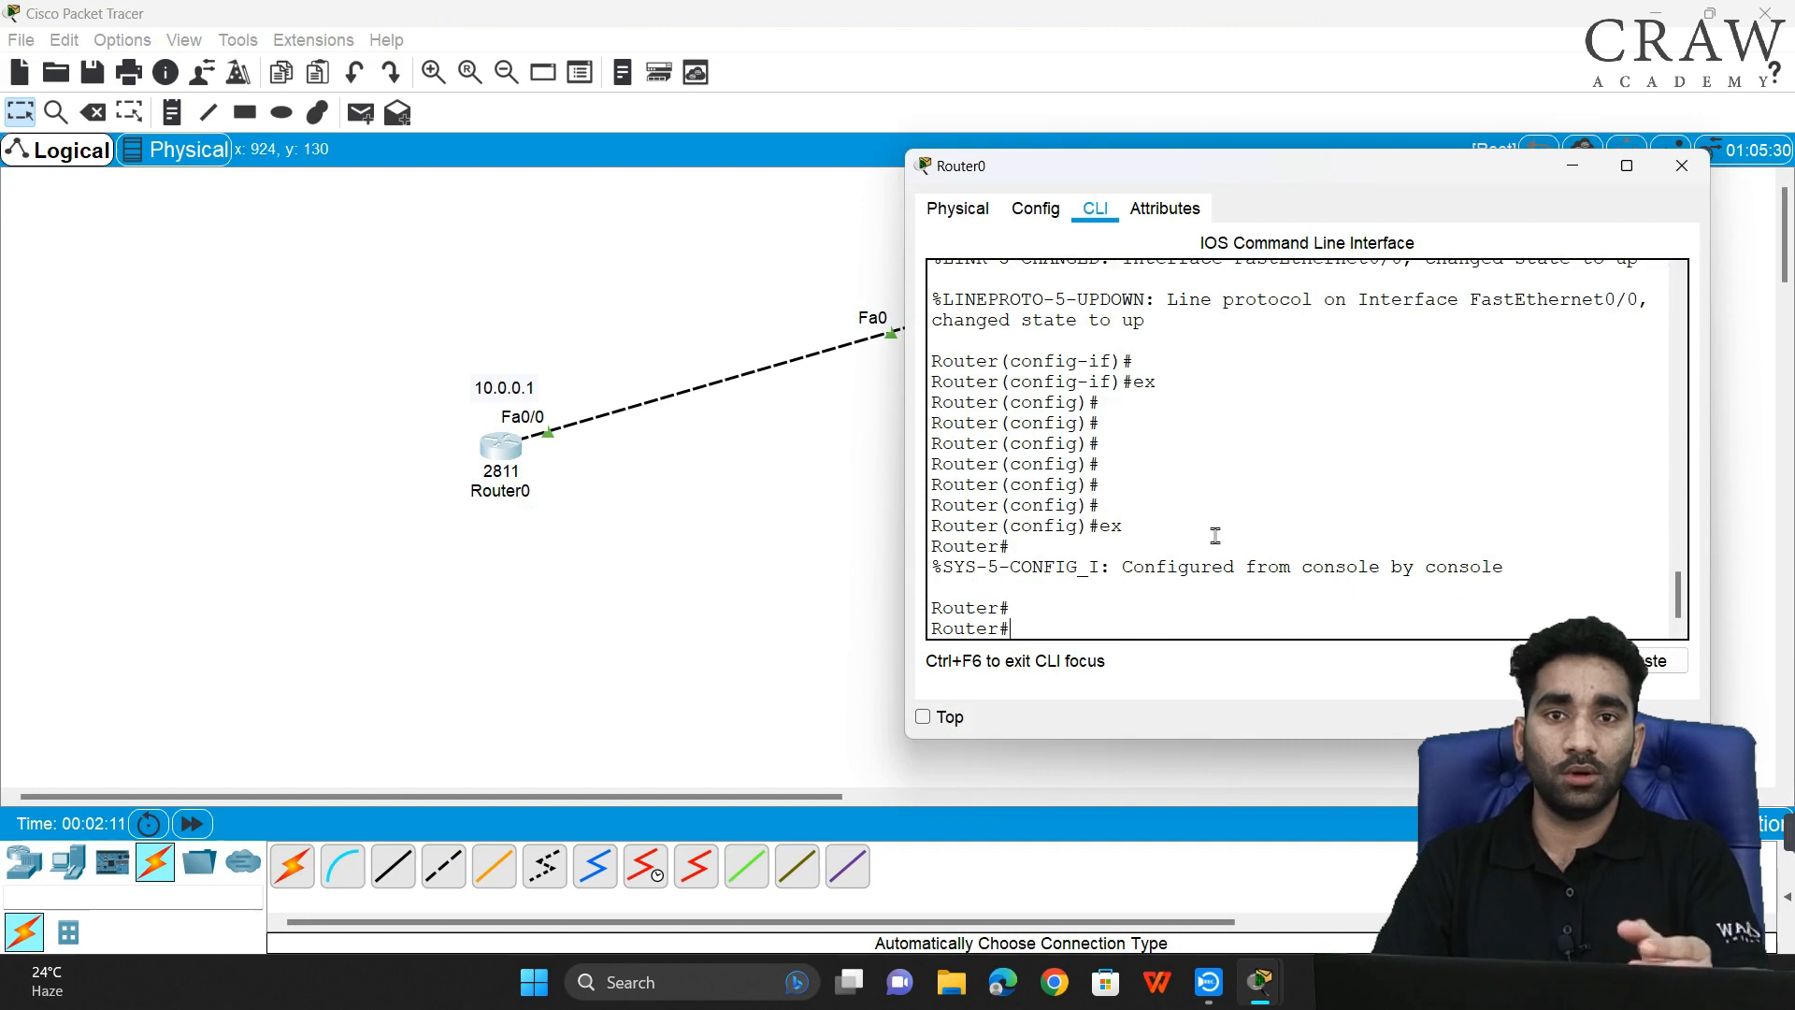
- List the contents of the router's flash memory with show flash:
{"action": "type", "text": "h"}
{"action": "key", "text": "Tab"}
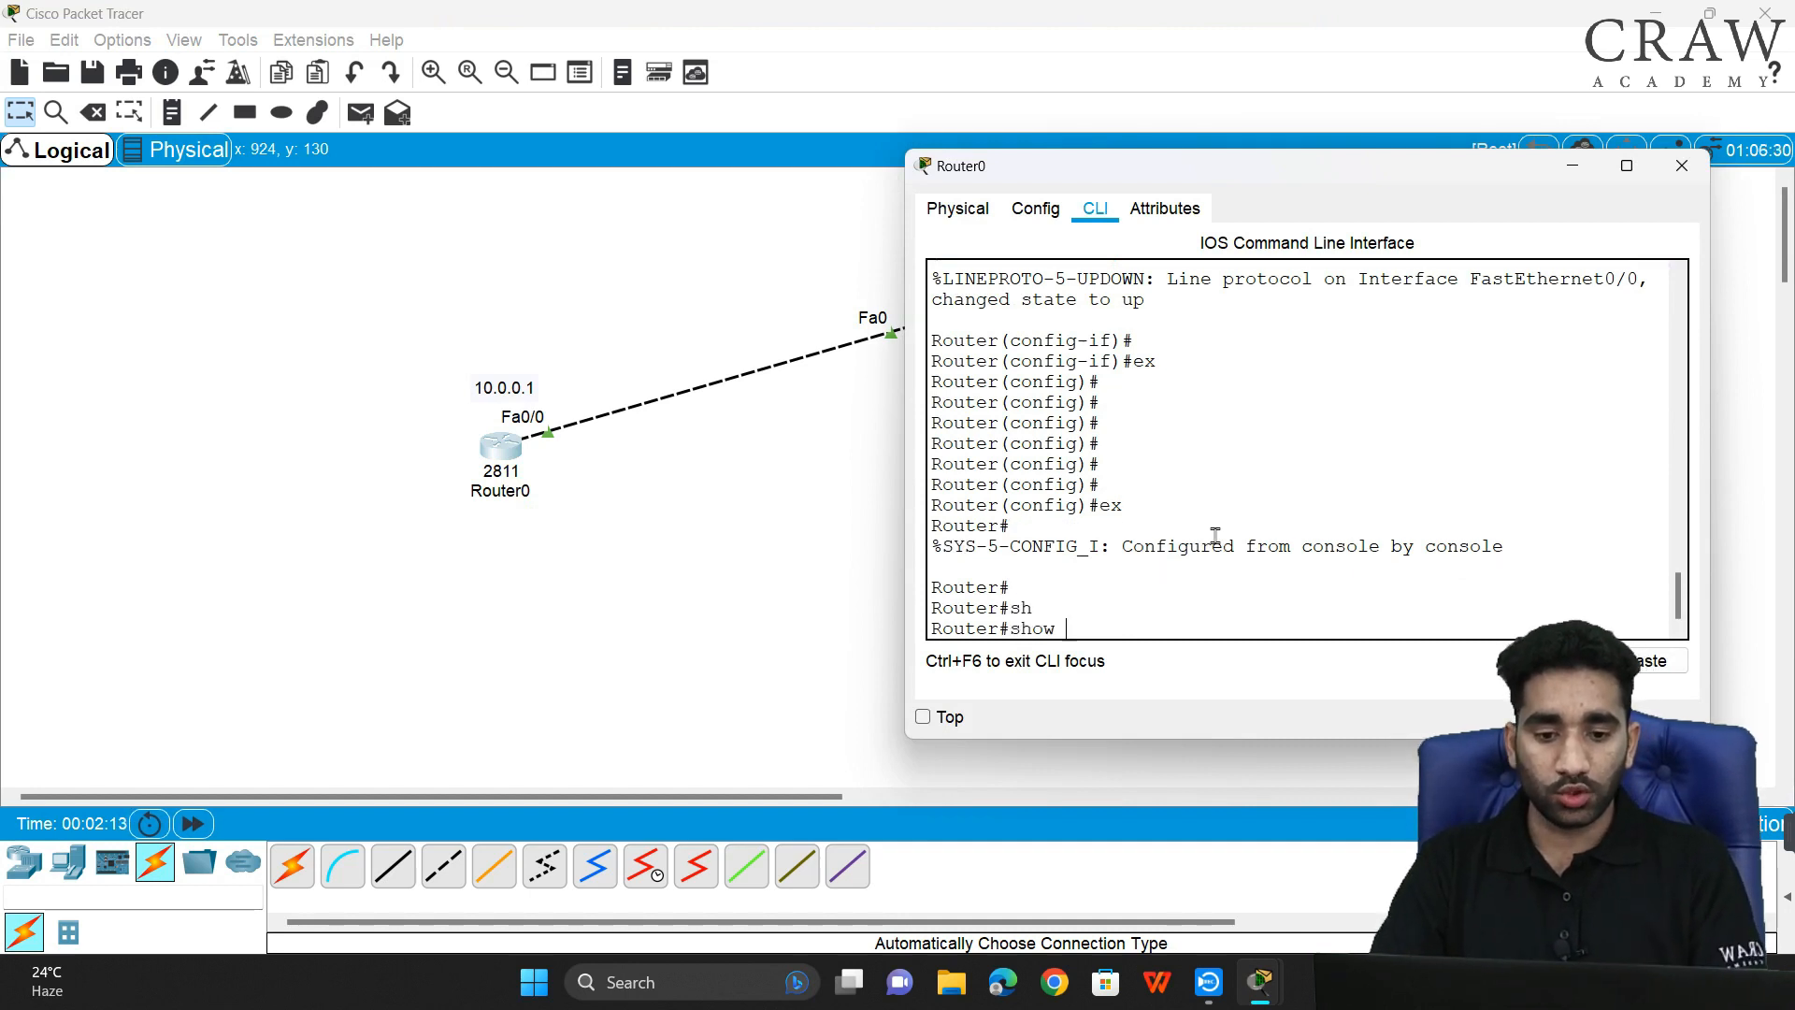
{"action": "type", "text": "fla"}
{"action": "key", "text": "Tab"}
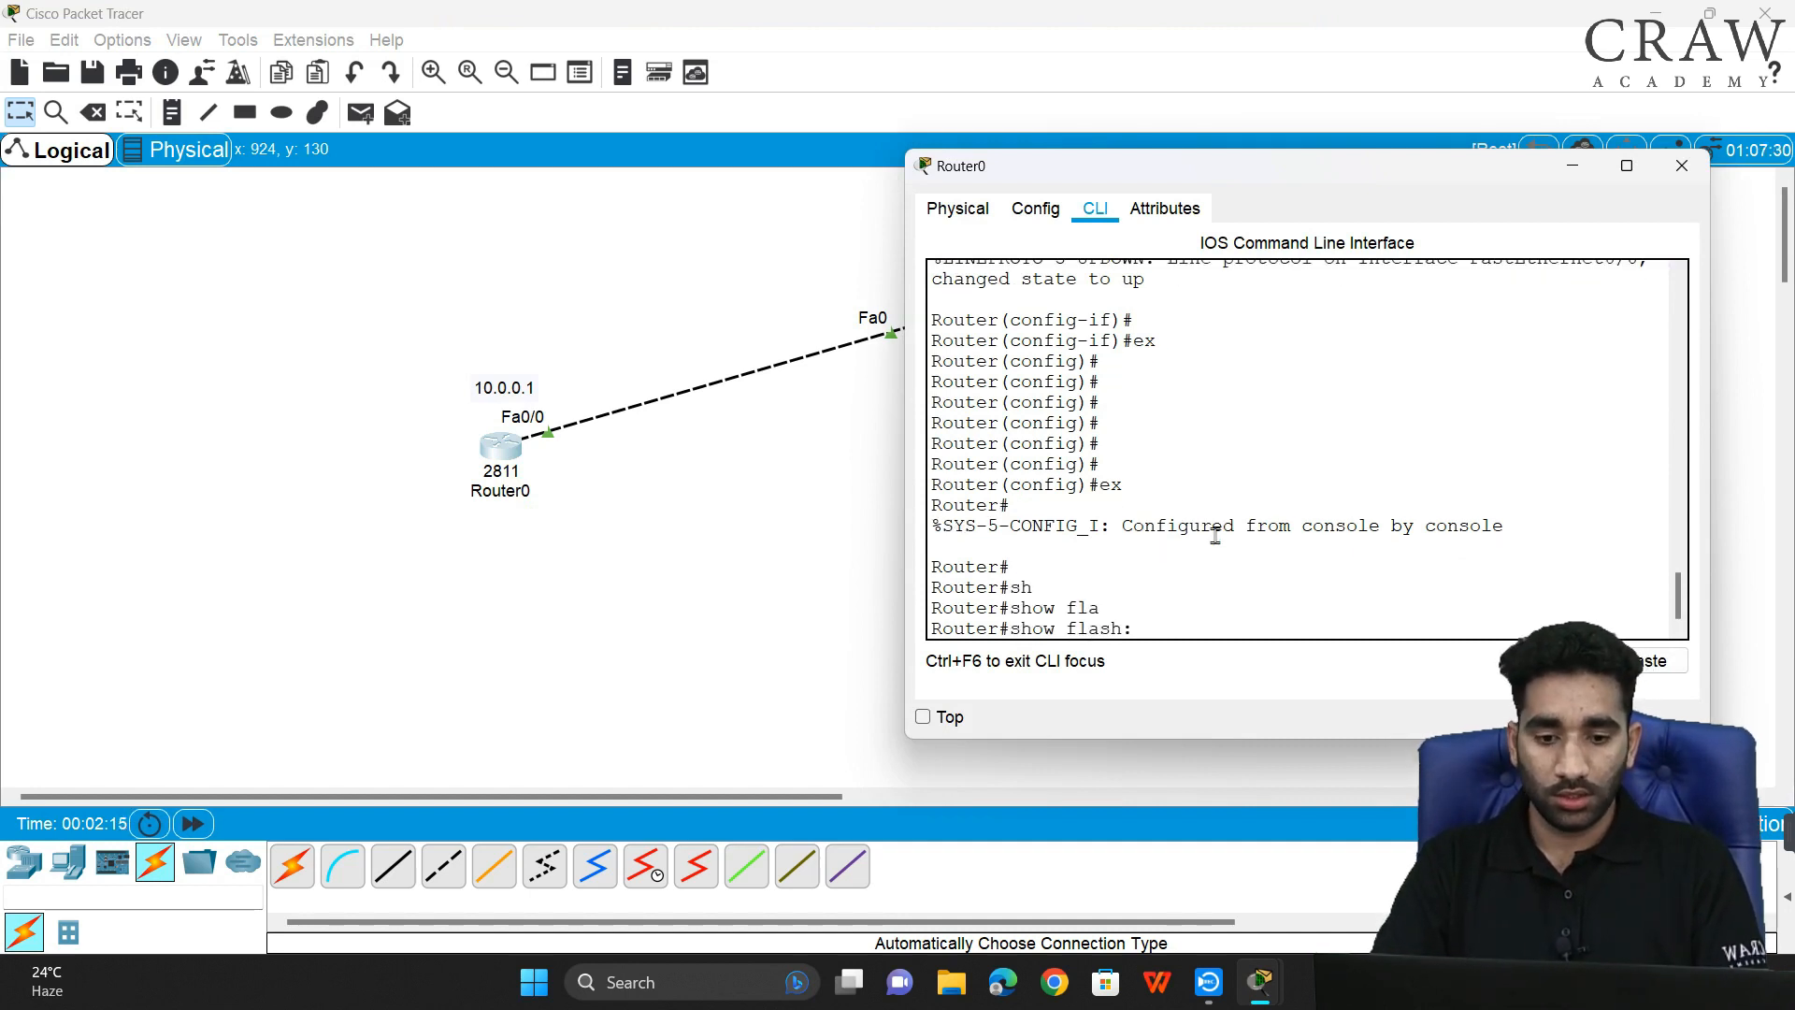
{"action": "key", "text": "Return"}
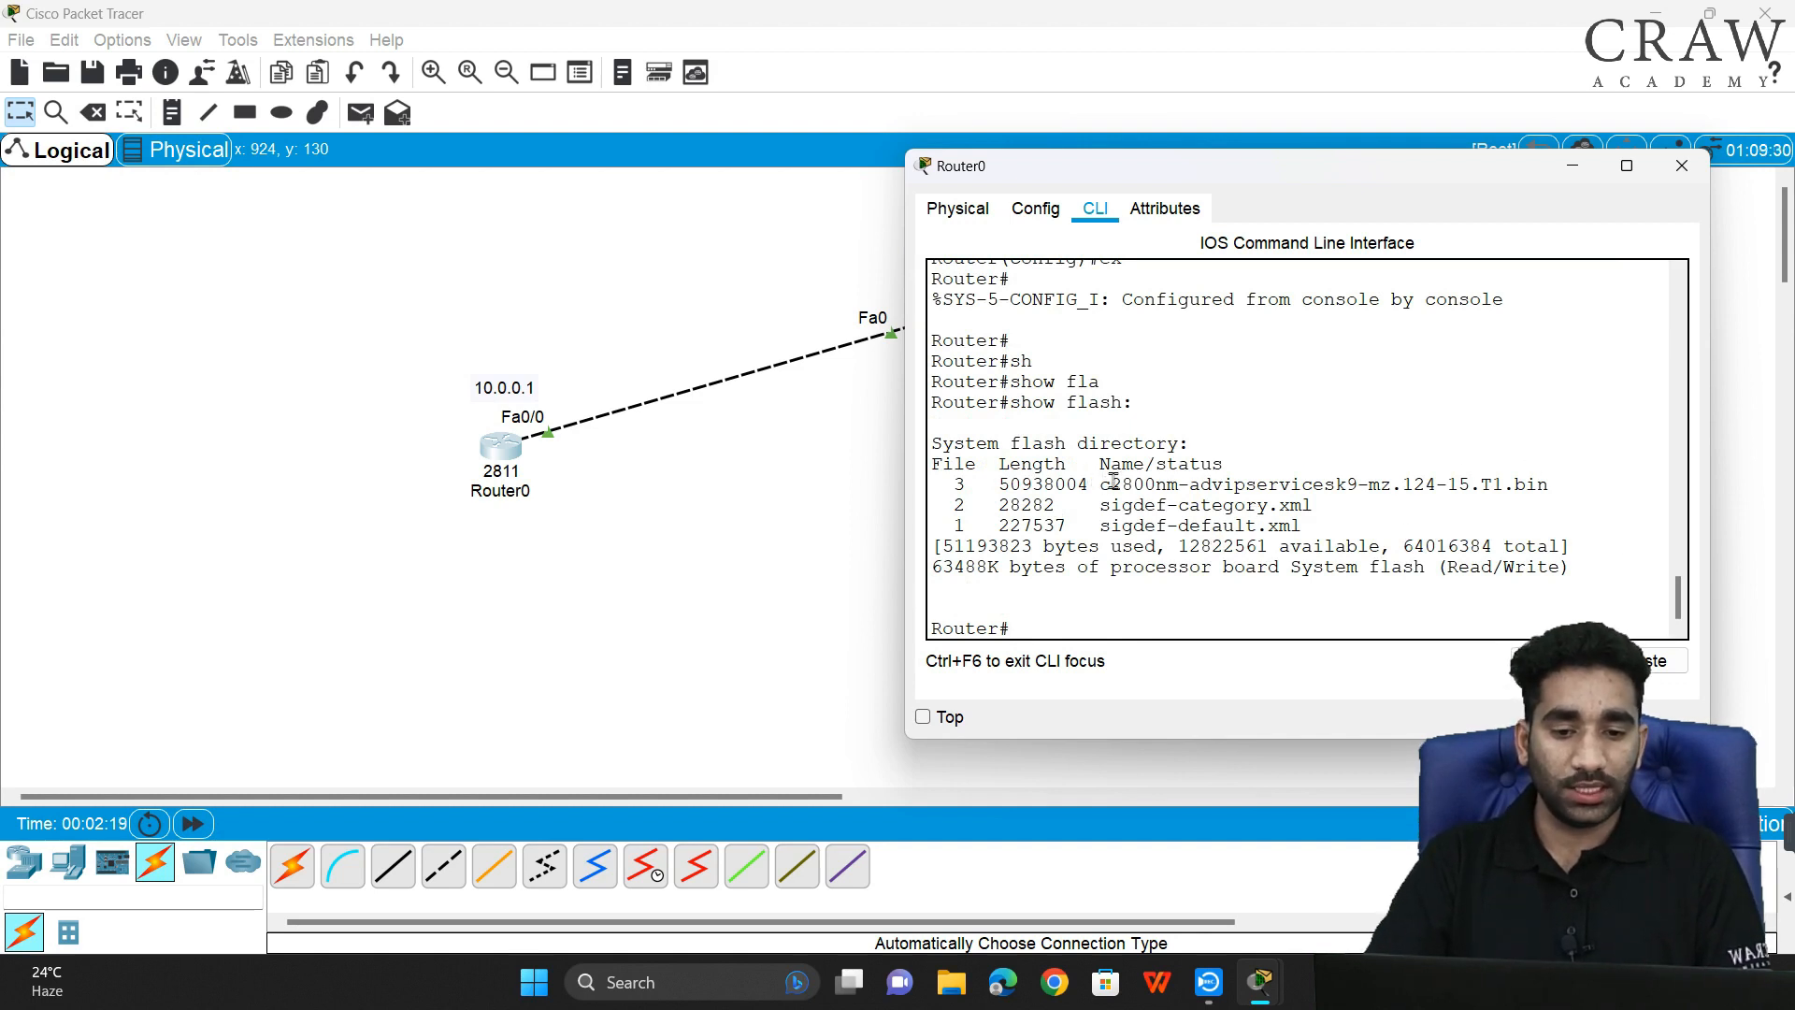
- Copy the file name c2800nm-advipservicesk9-mz.124-15.T1.bin from the flash listing and return focus to the command line
{"action": "left_click_drag", "start_coordinate": [1101, 484], "coordinate": [1564, 489]}
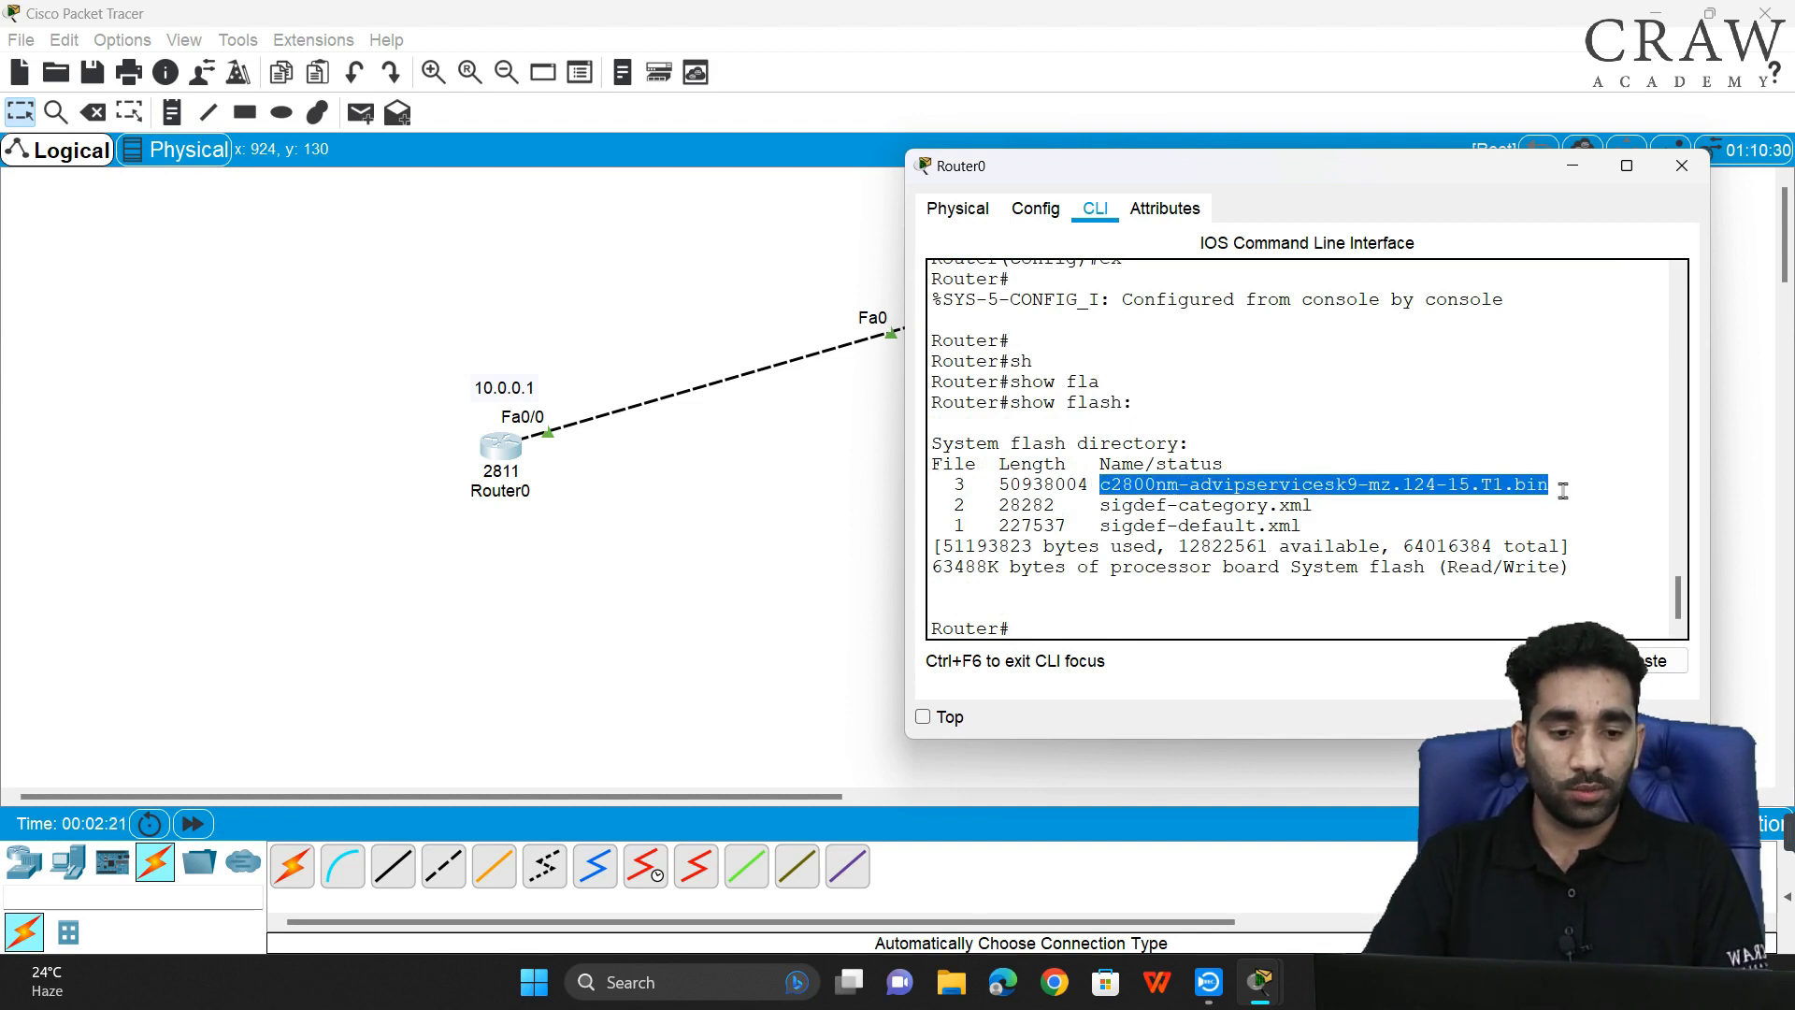
{"action": "left_click", "coordinate": [1554, 661]}
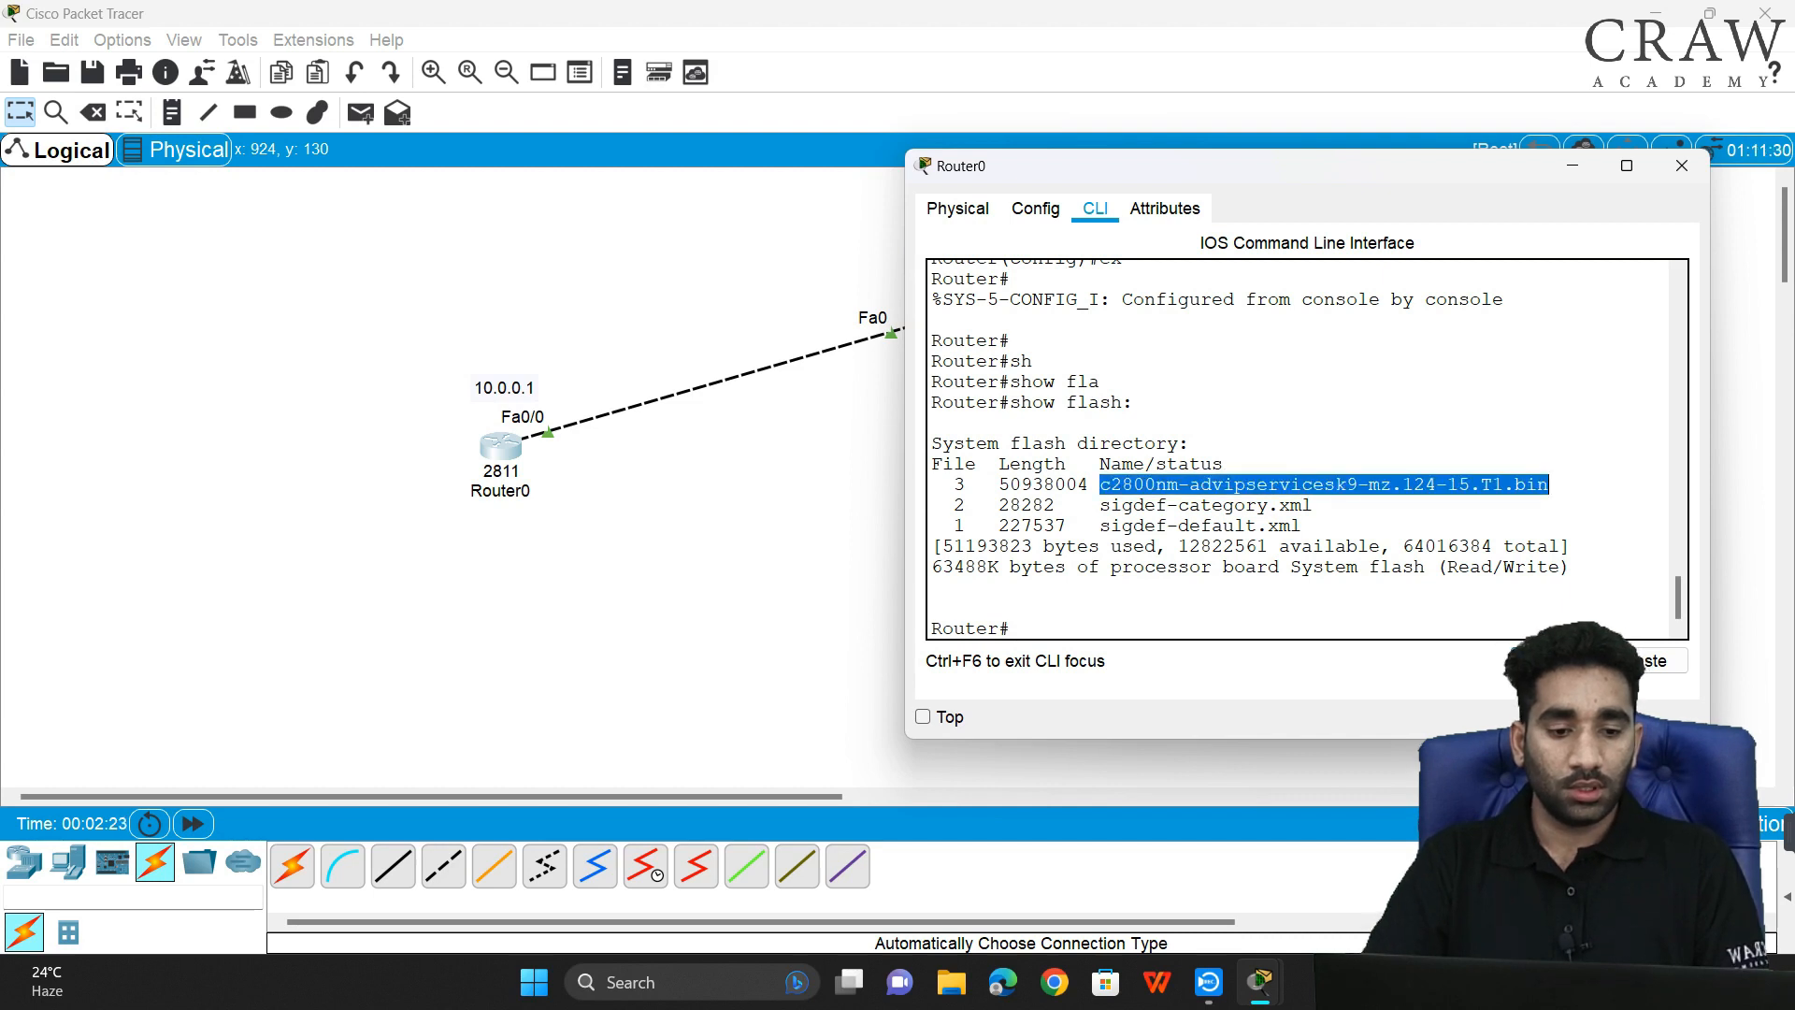
{"action": "left_click", "coordinate": [1490, 635]}
- Start copying from flash to a TFTP server with copy flash: tftp: on the router
{"action": "key", "text": "Return"}
{"action": "key", "text": "Return"}
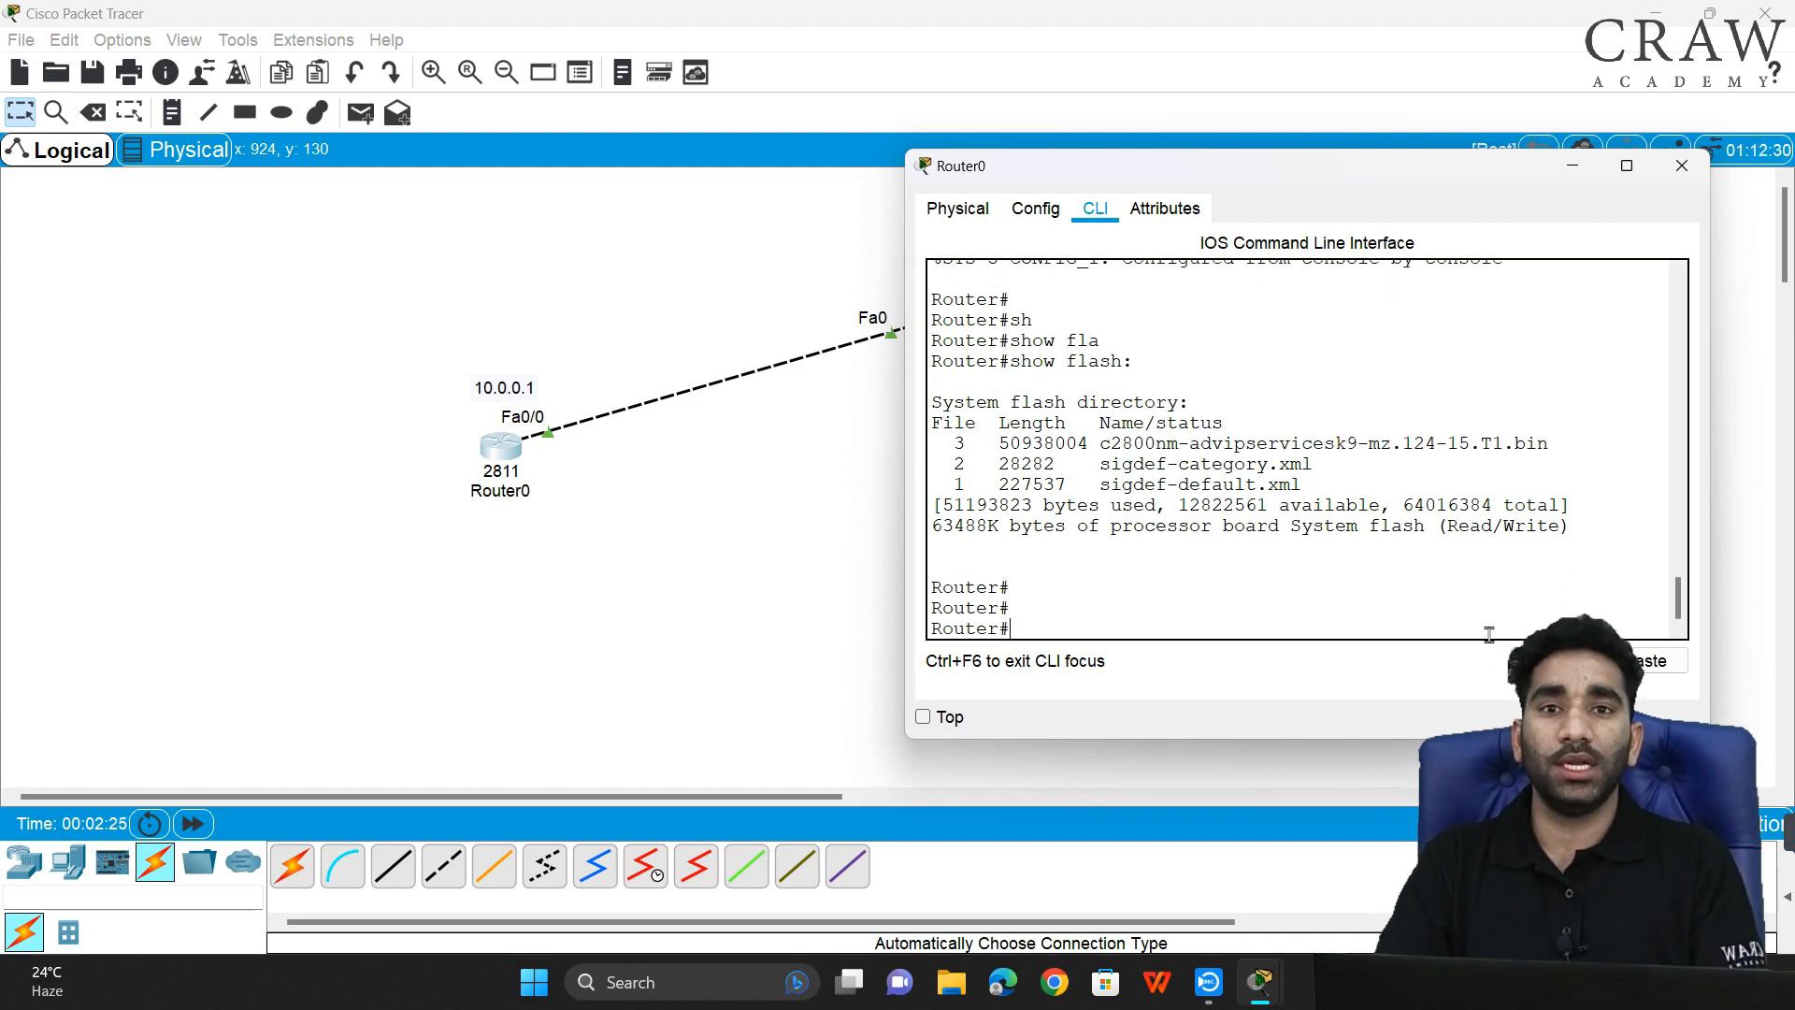
{"action": "type", "text": "co"}
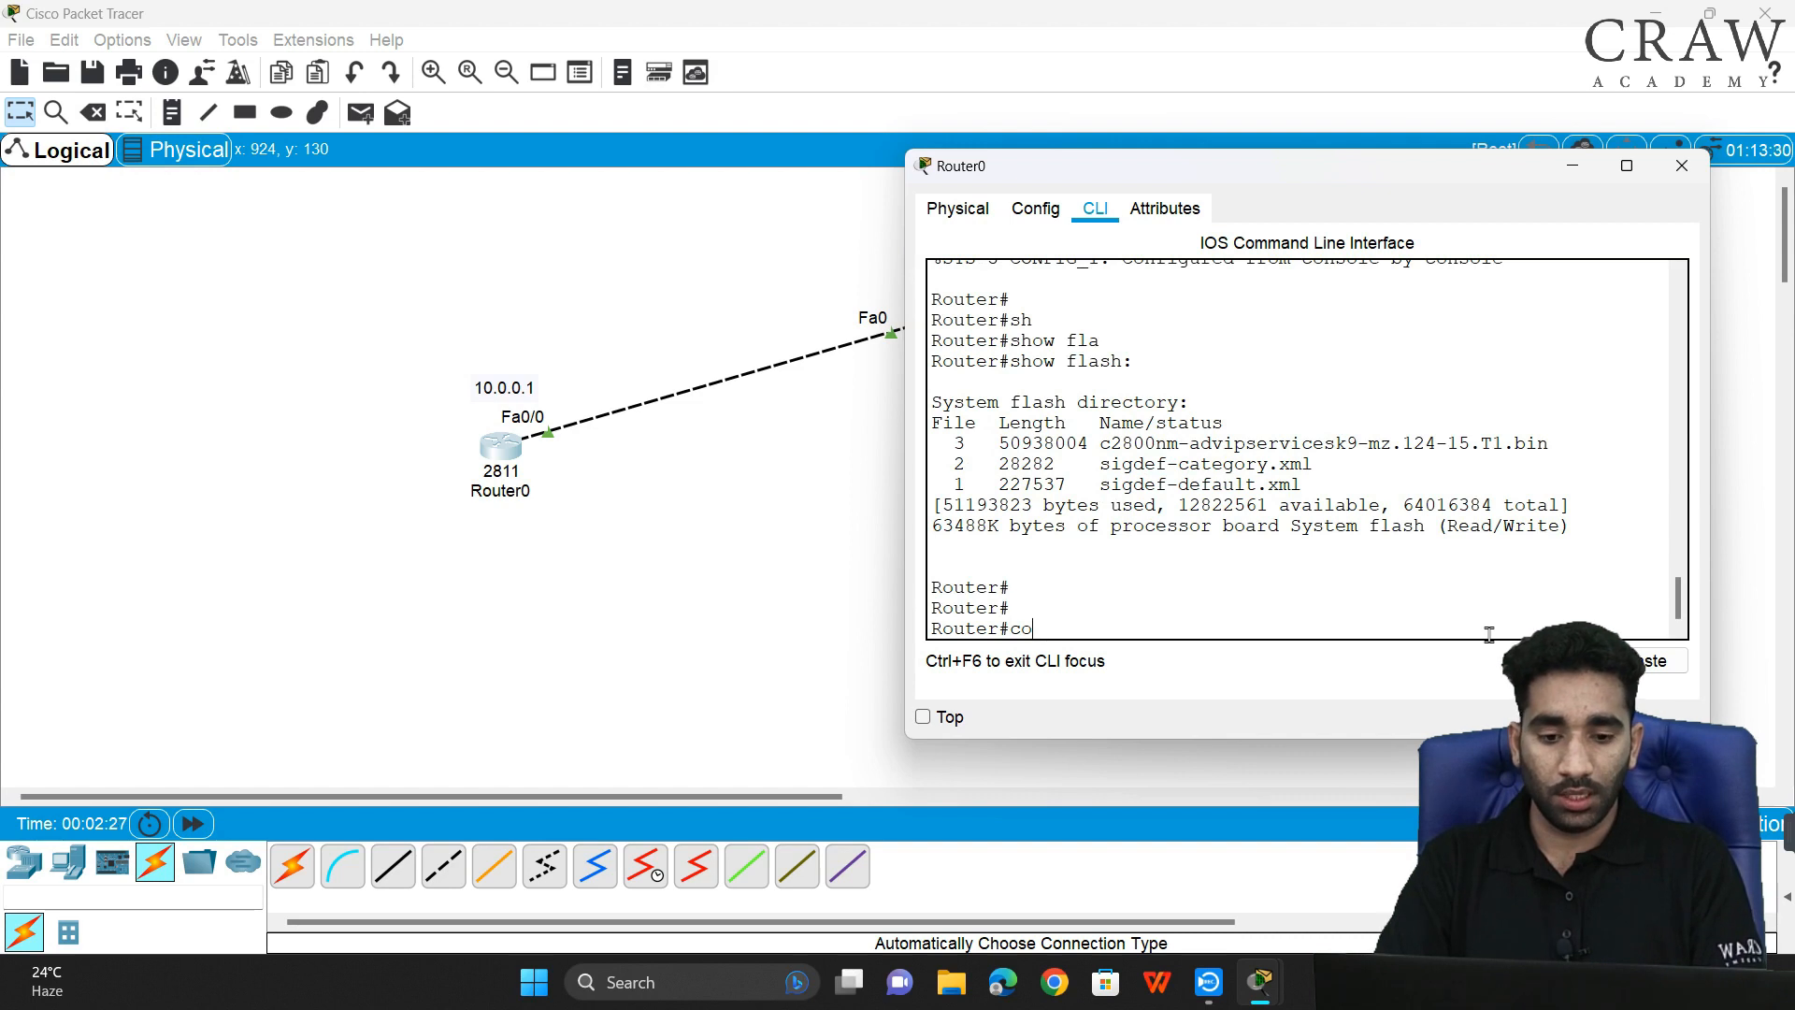
{"action": "type", "text": "p"}
{"action": "key", "text": "Tab"}
{"action": "type", "text": "fl"}
{"action": "key", "text": "Tab"}
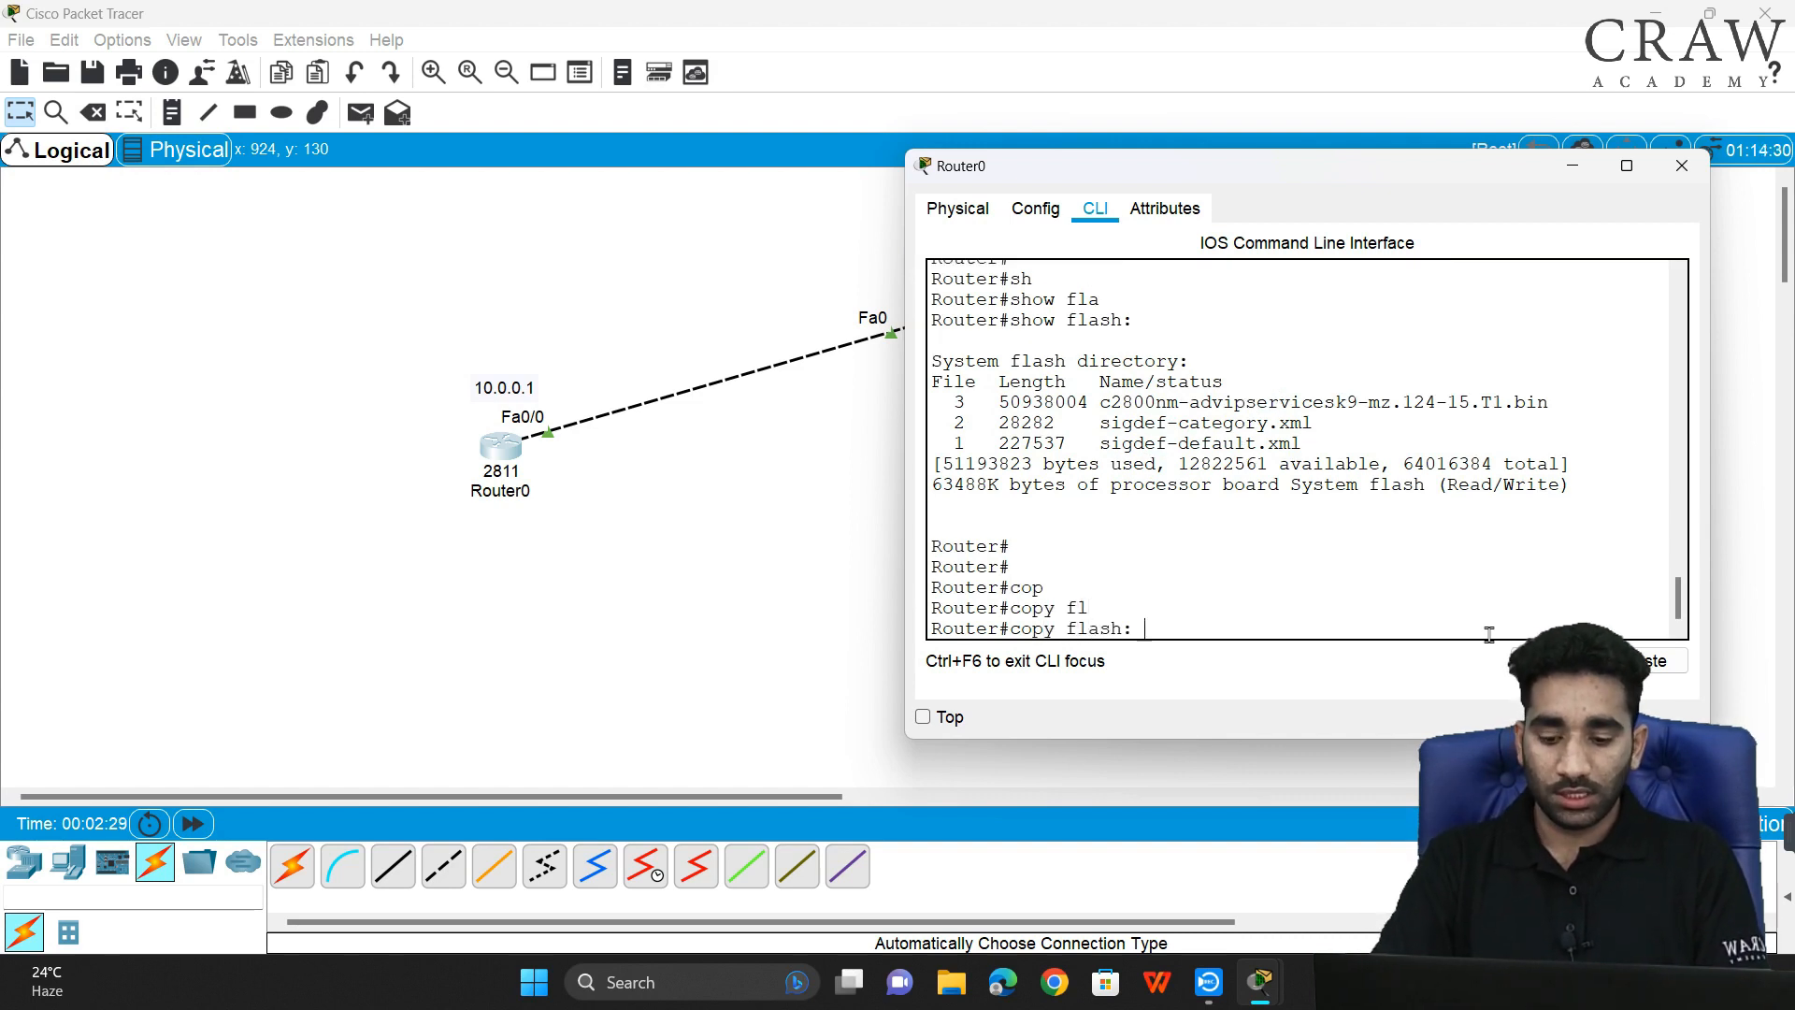
{"action": "type", "text": "t"}
{"action": "key", "text": "Tab"}
{"action": "key", "text": "Return"}
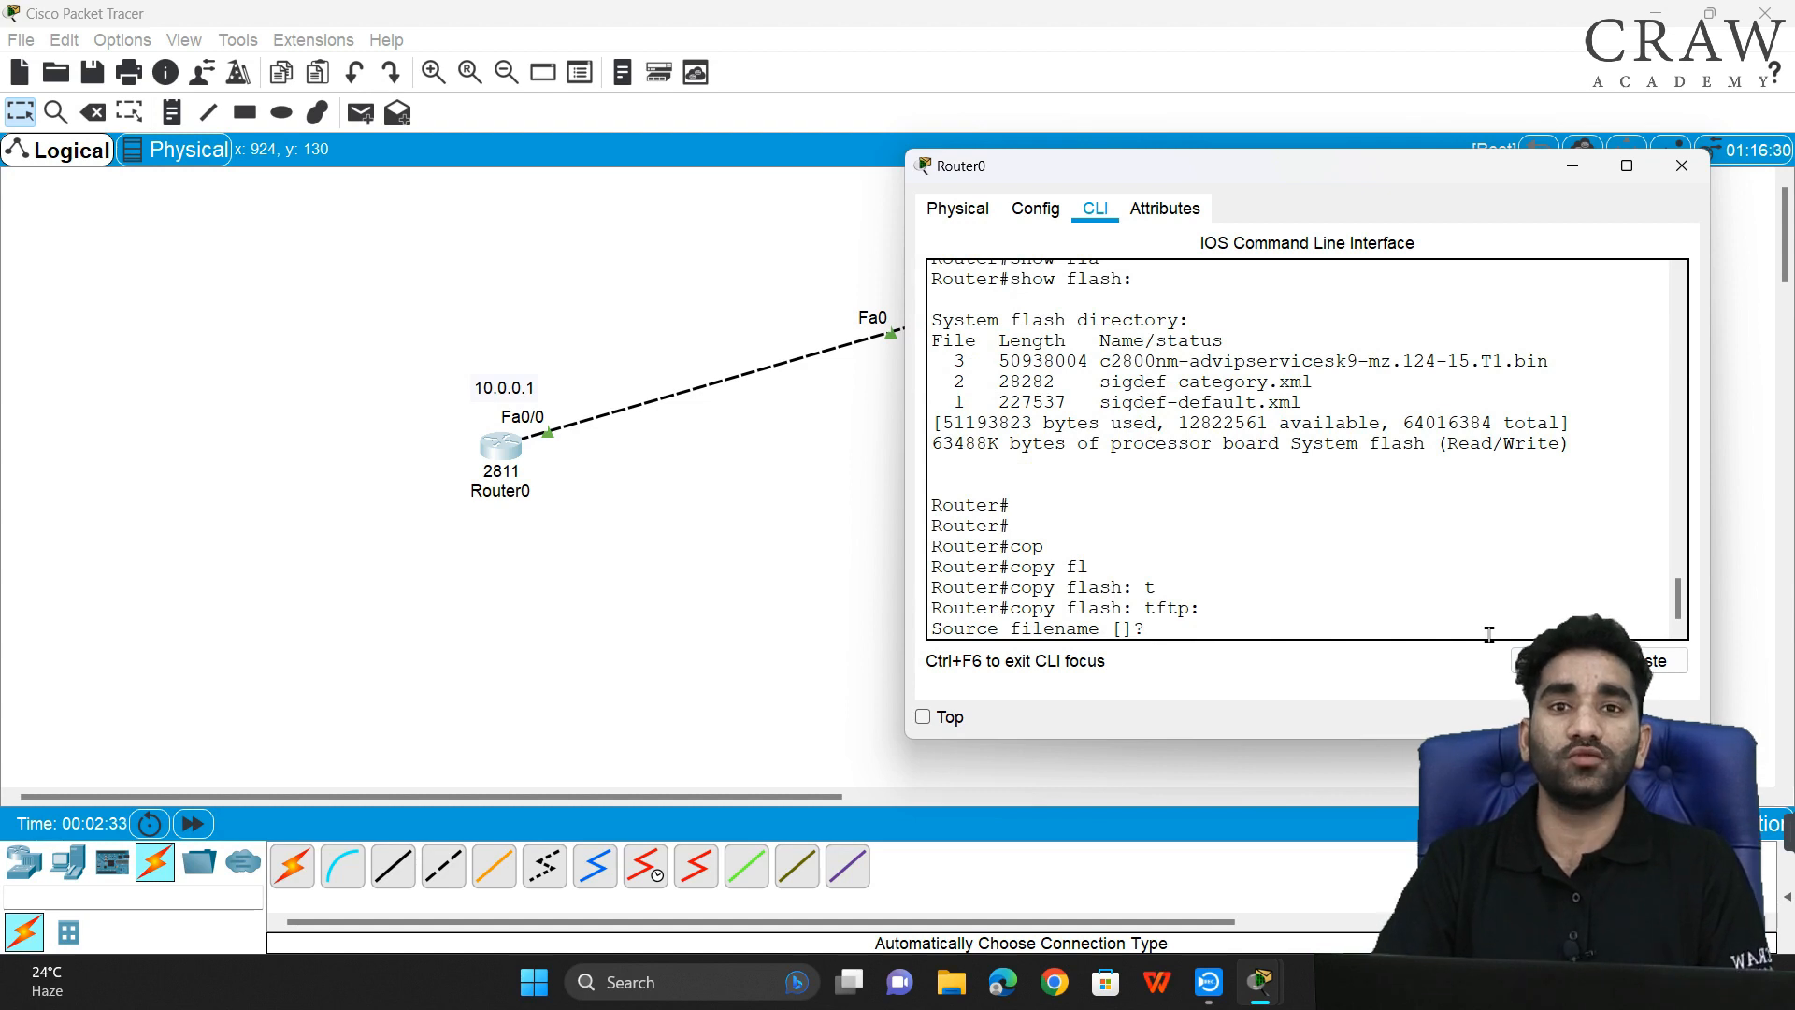
- Run the copy with source file c2800nm-advipservicesk9-mz.124-15.T1.bin, remote host 10.0.0.2 and destination file name asd.bin
{"action": "left_click", "coordinate": [1657, 662]}
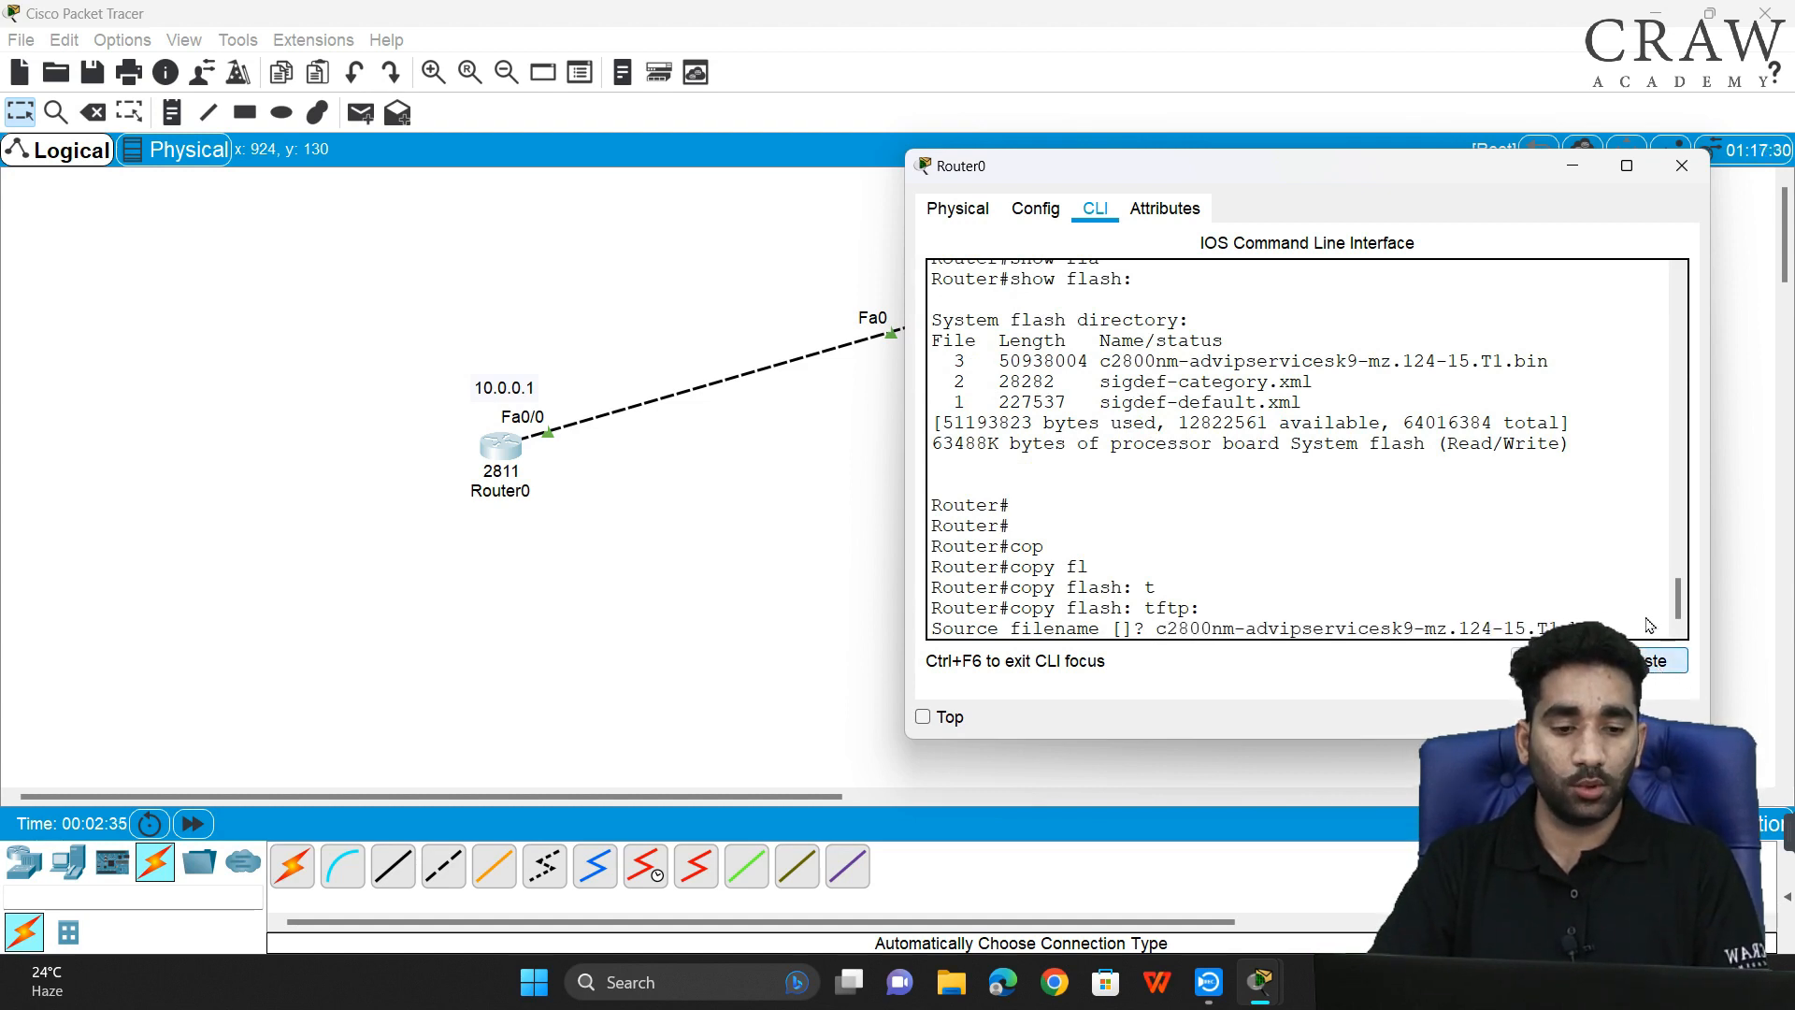
{"action": "key", "text": "Return"}
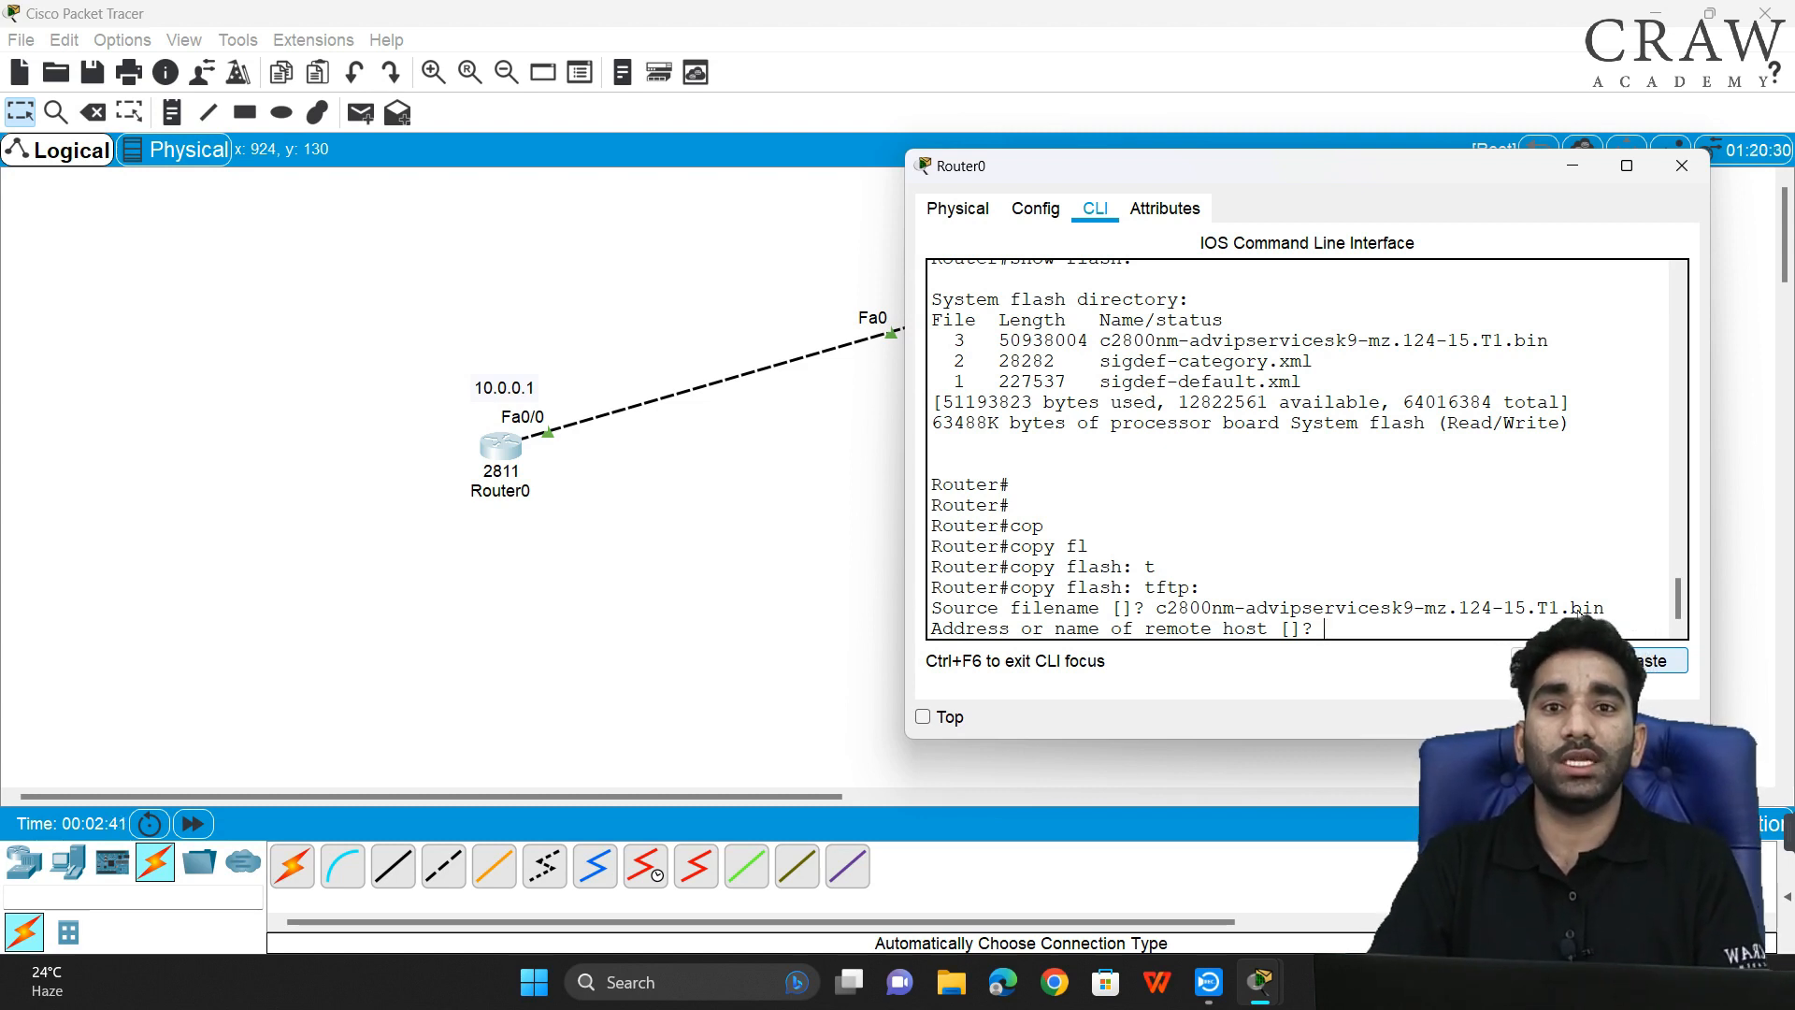
{"action": "type", "text": "10.0.0"}
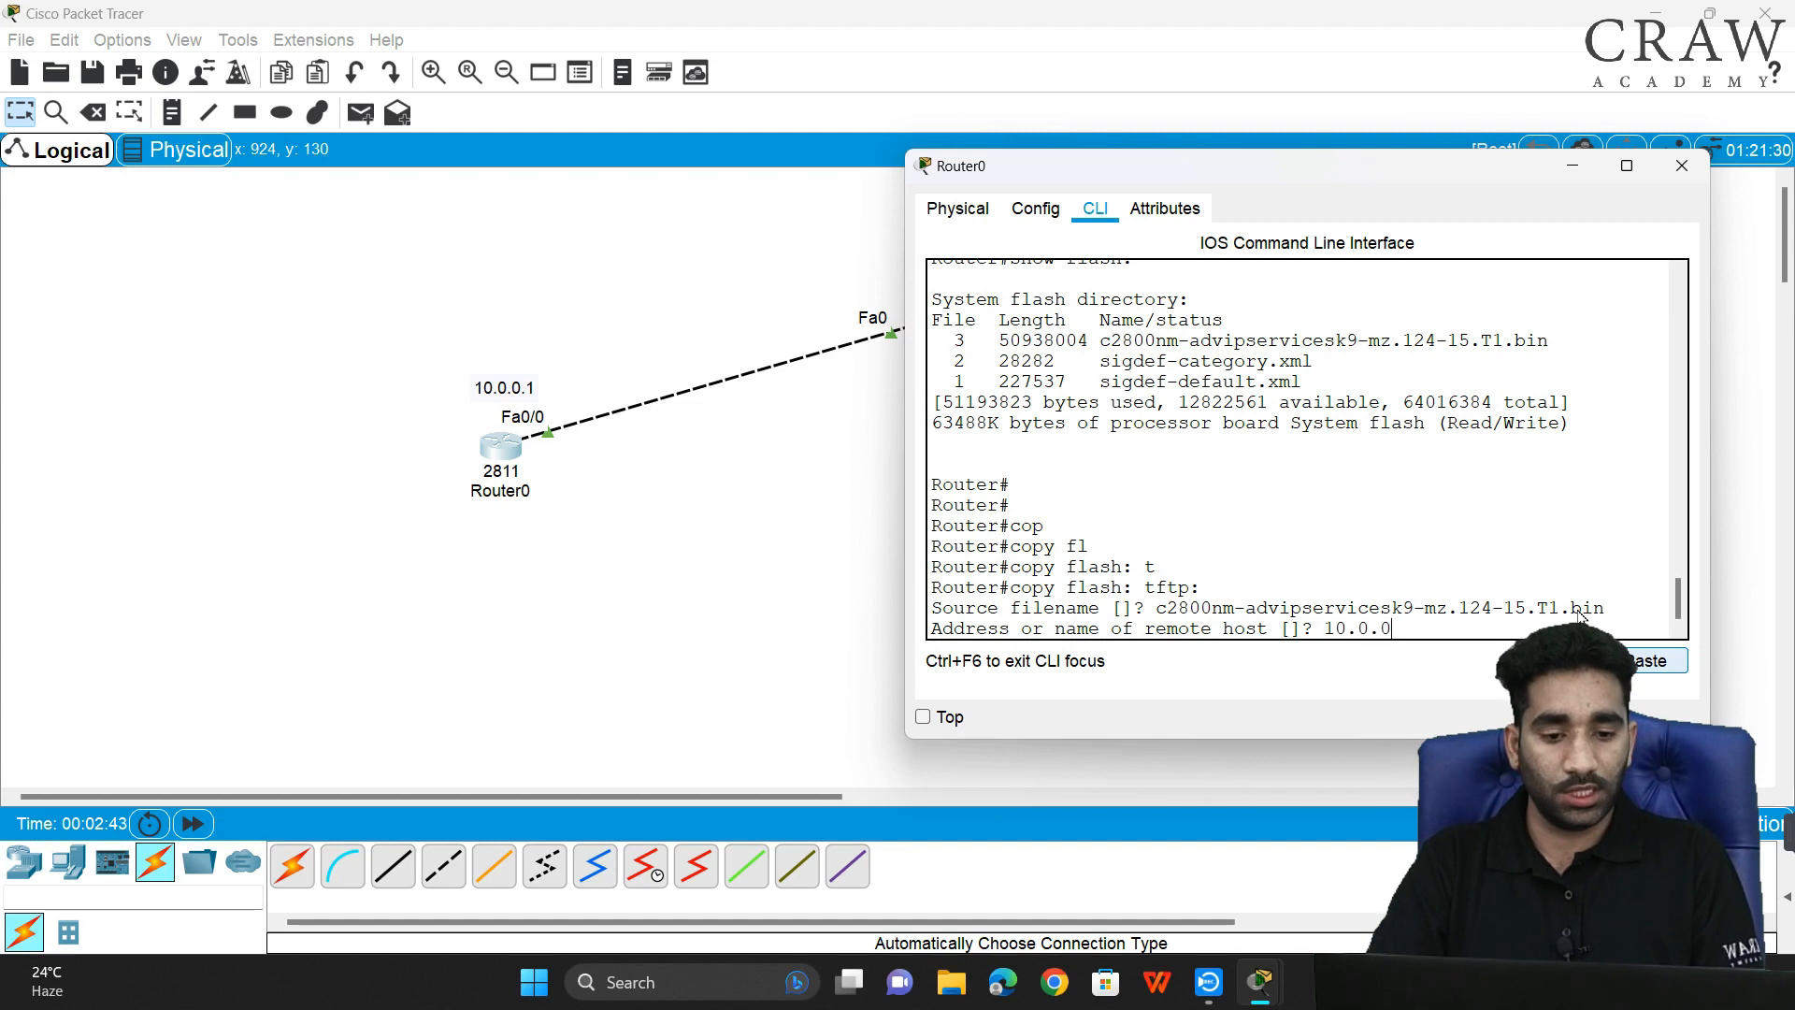
{"action": "type", "text": ".2"}
{"action": "key", "text": "Return"}
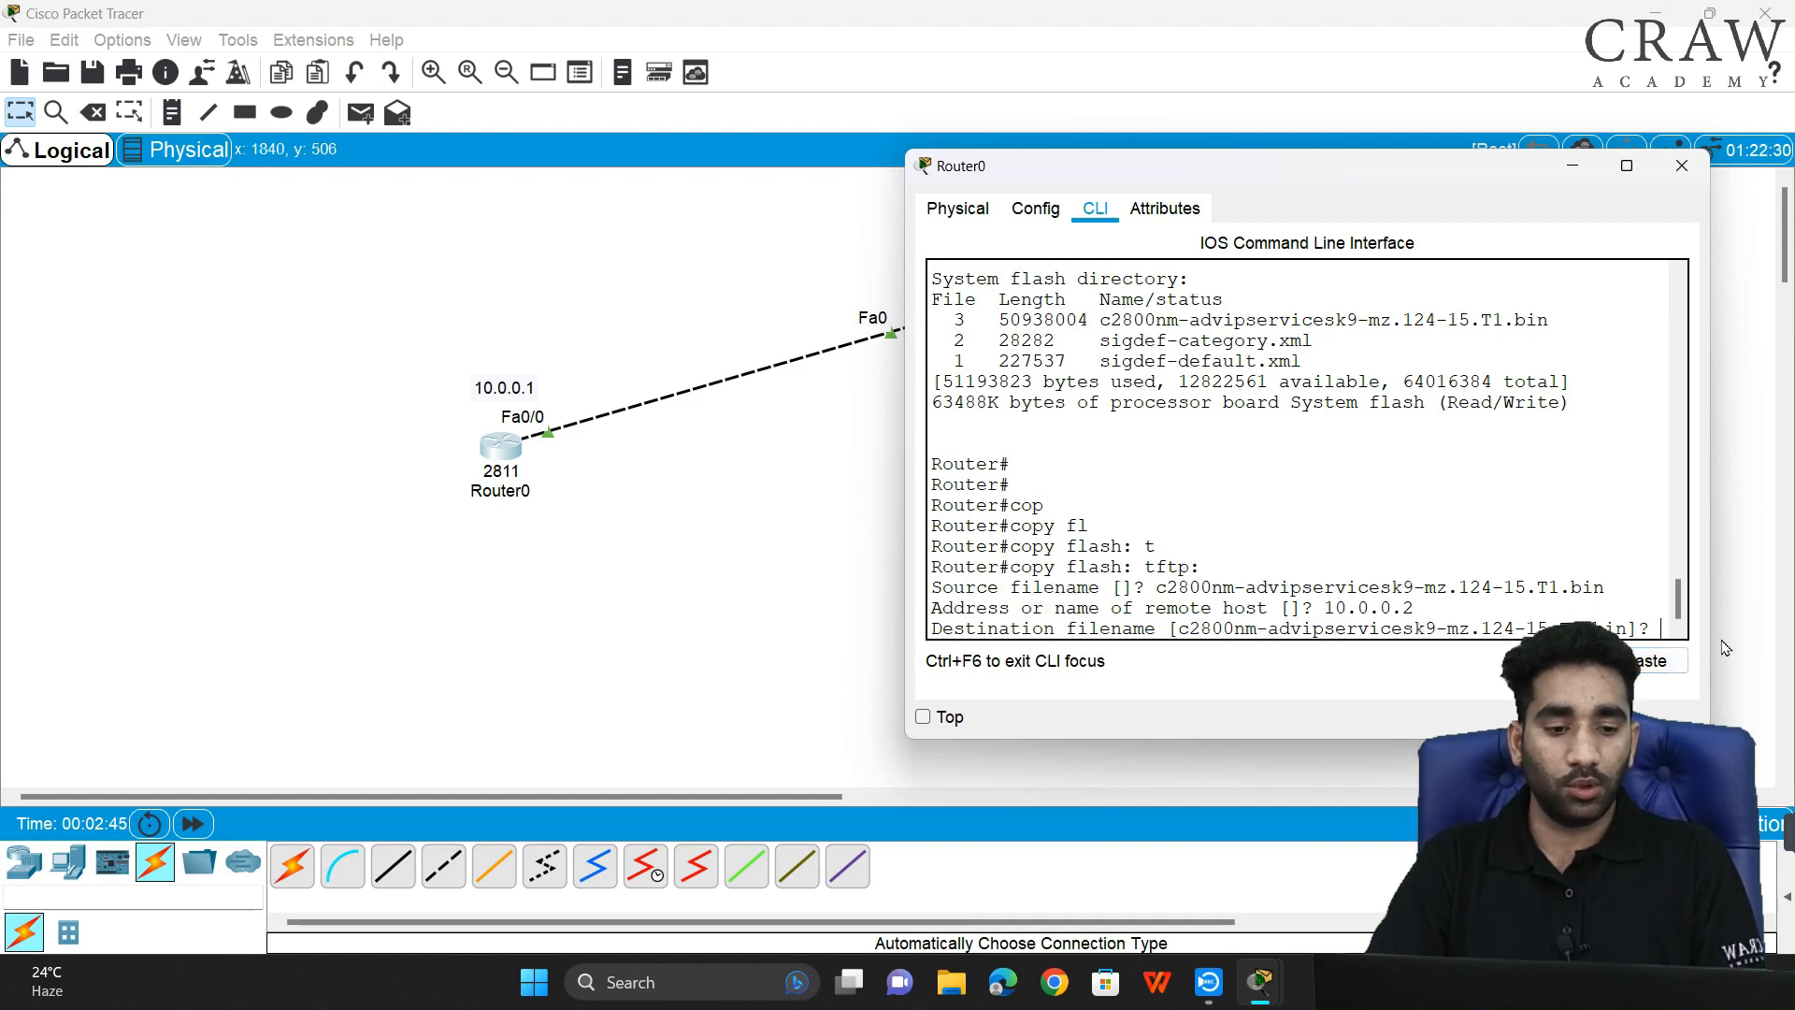
{"action": "left_click_drag", "start_coordinate": [1713, 645], "coordinate": [1786, 632]}
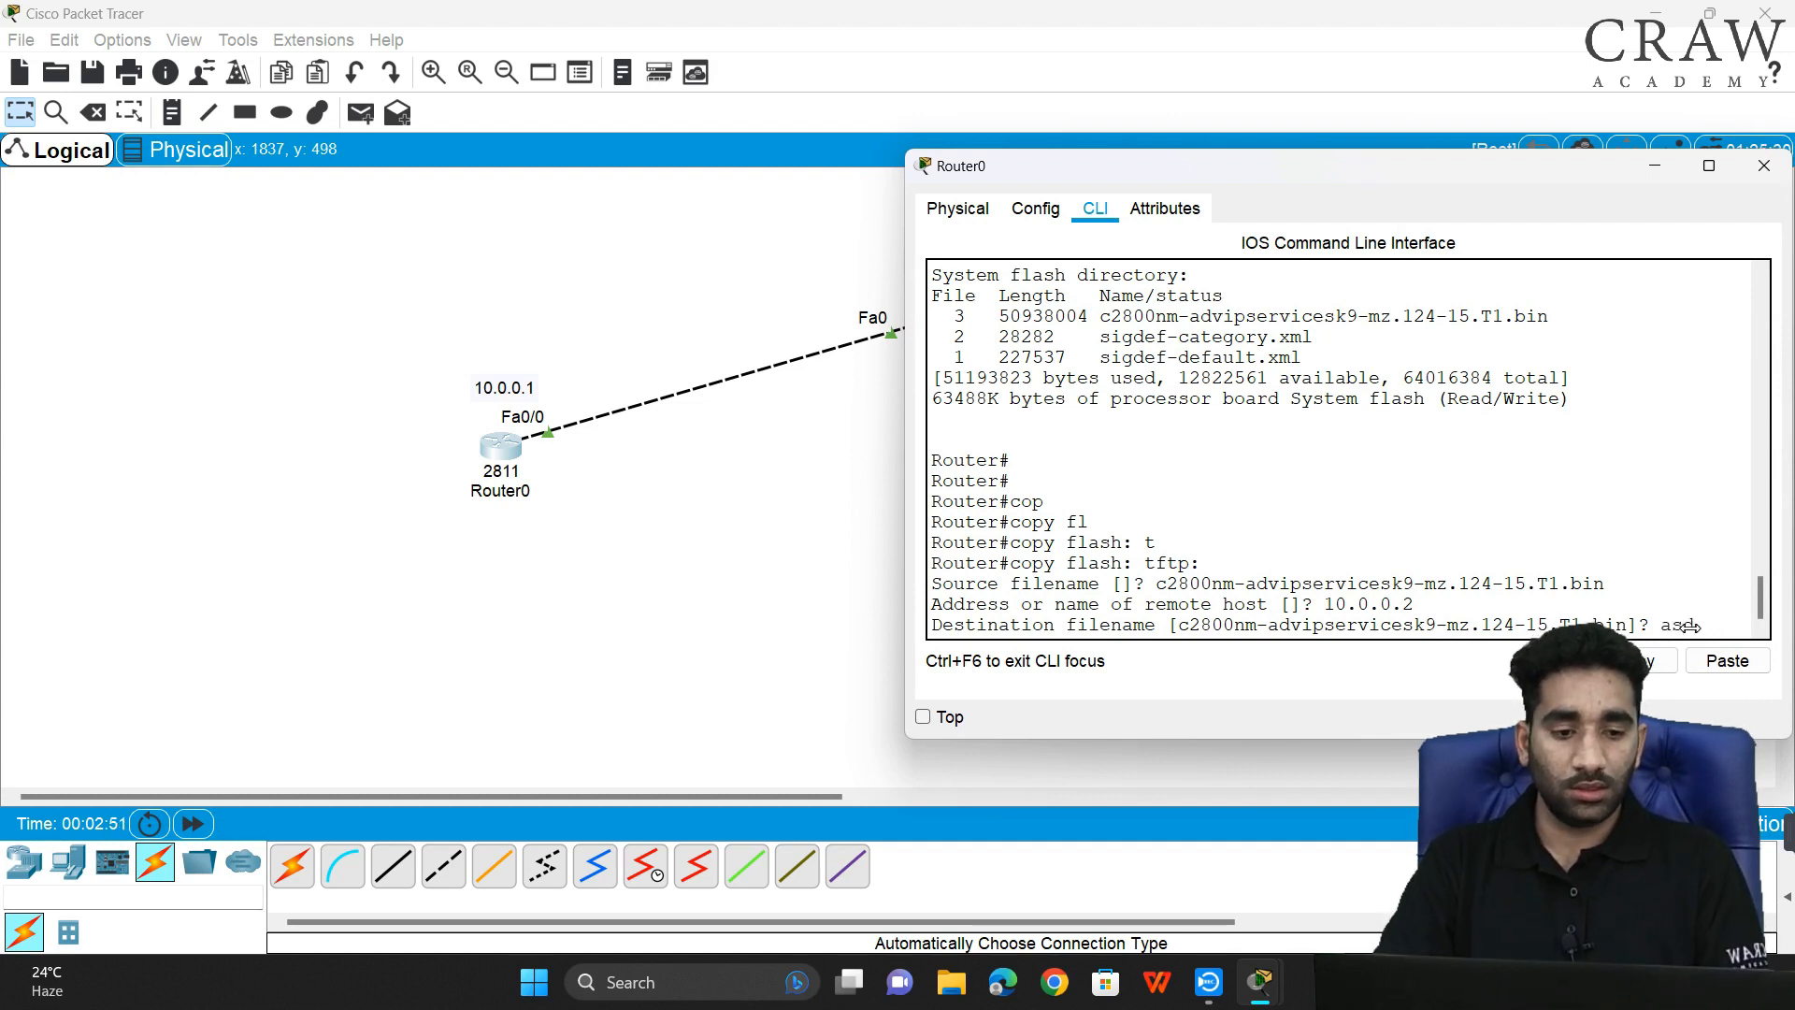
{"action": "type", "text": "bin"}
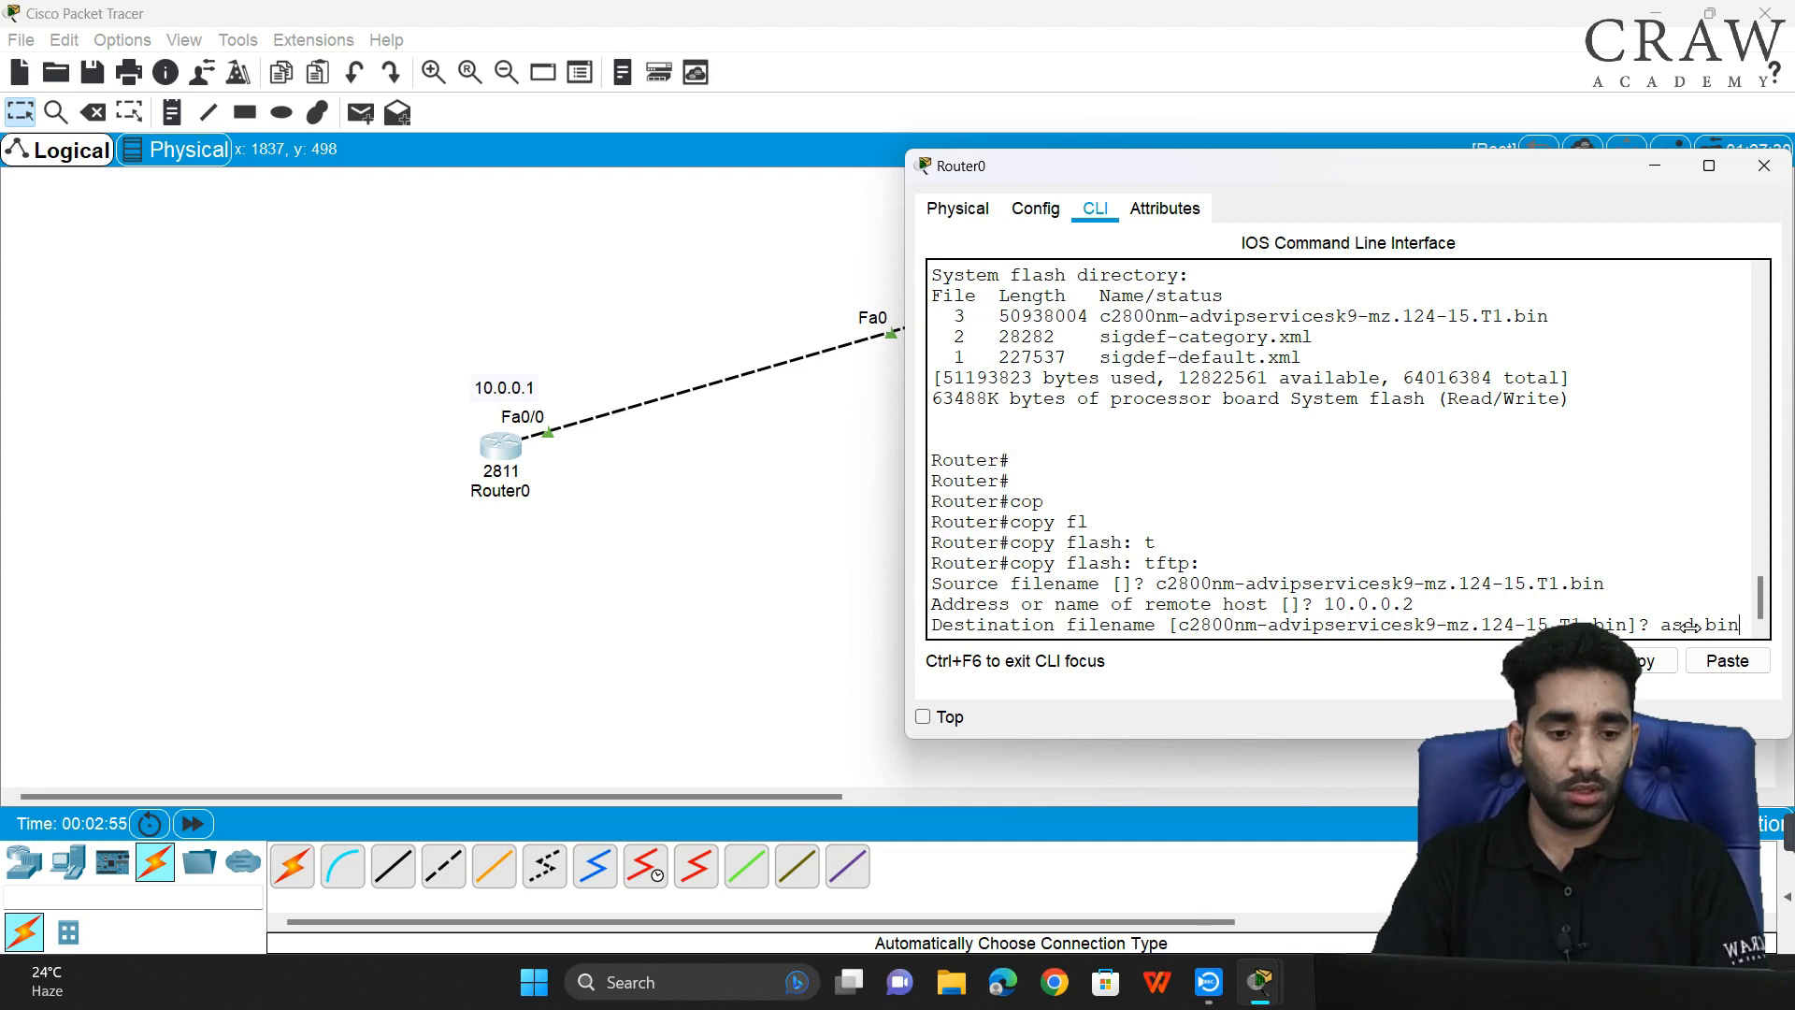
{"action": "key", "text": "Return"}
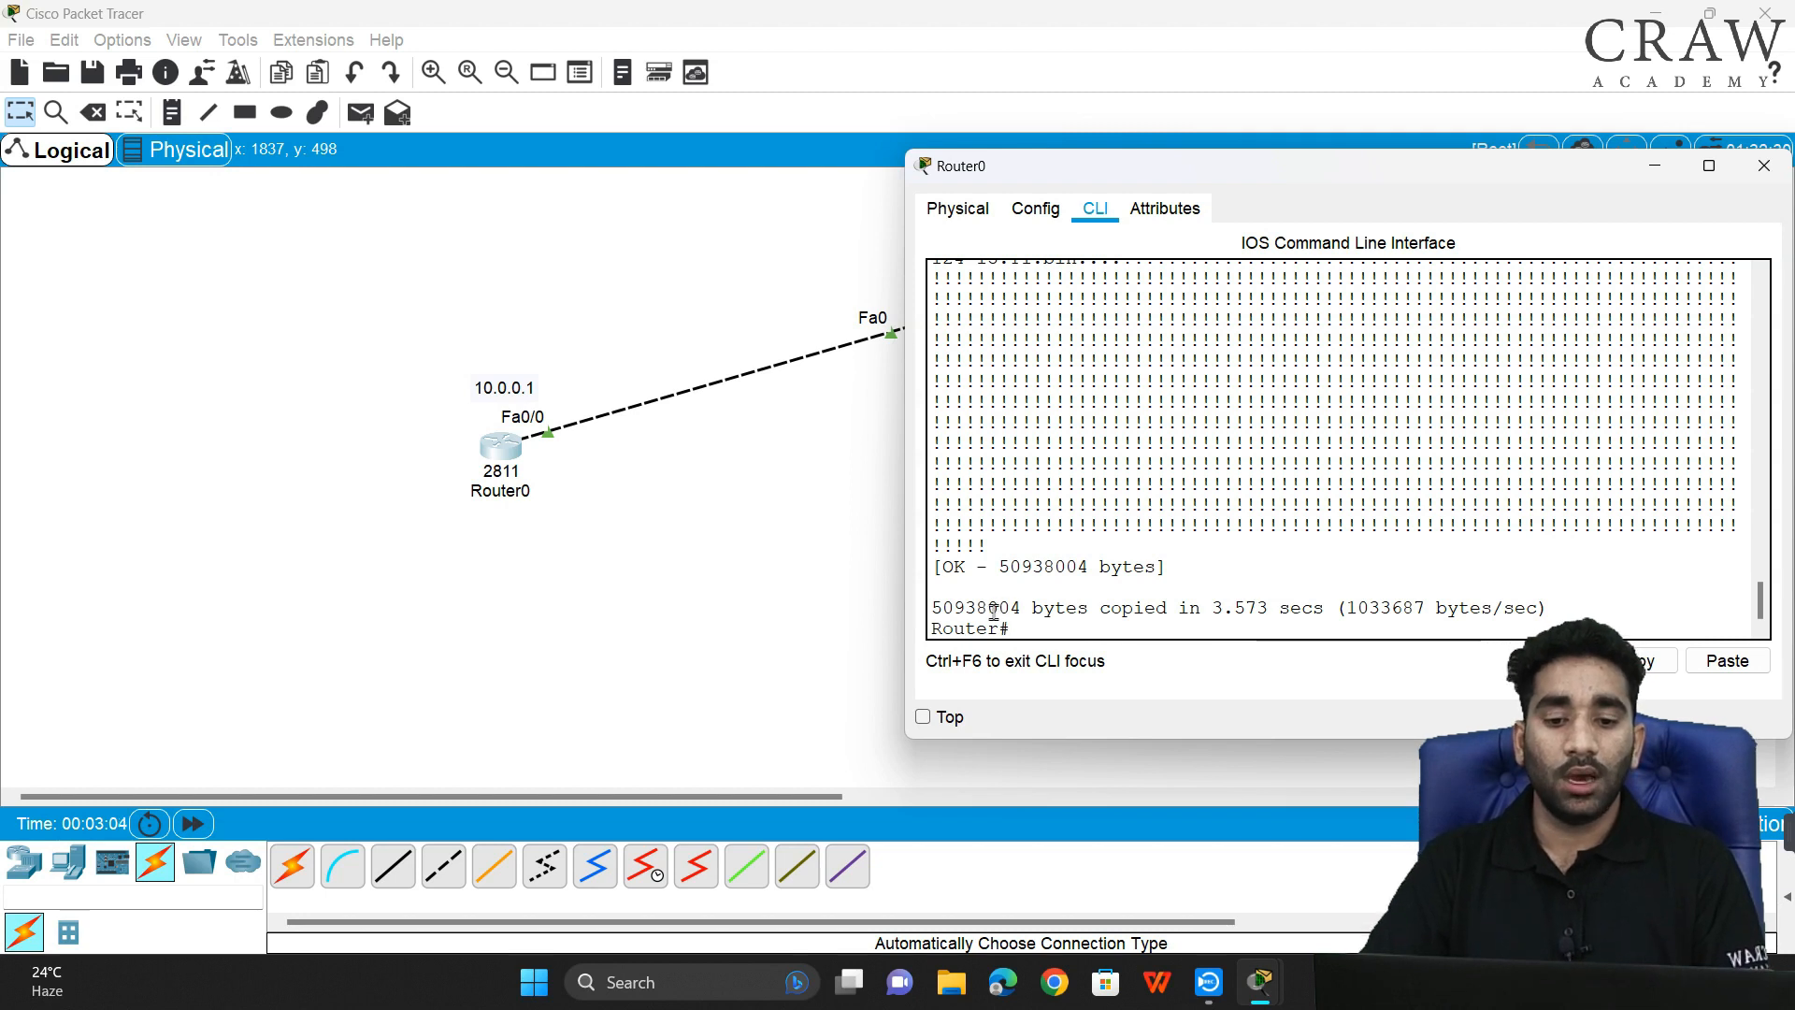
- Check the router's copy summary, look for asd.bin in the server's TFTP file list, and return to the workspace
{"action": "left_click_drag", "start_coordinate": [989, 613], "coordinate": [1312, 612]}
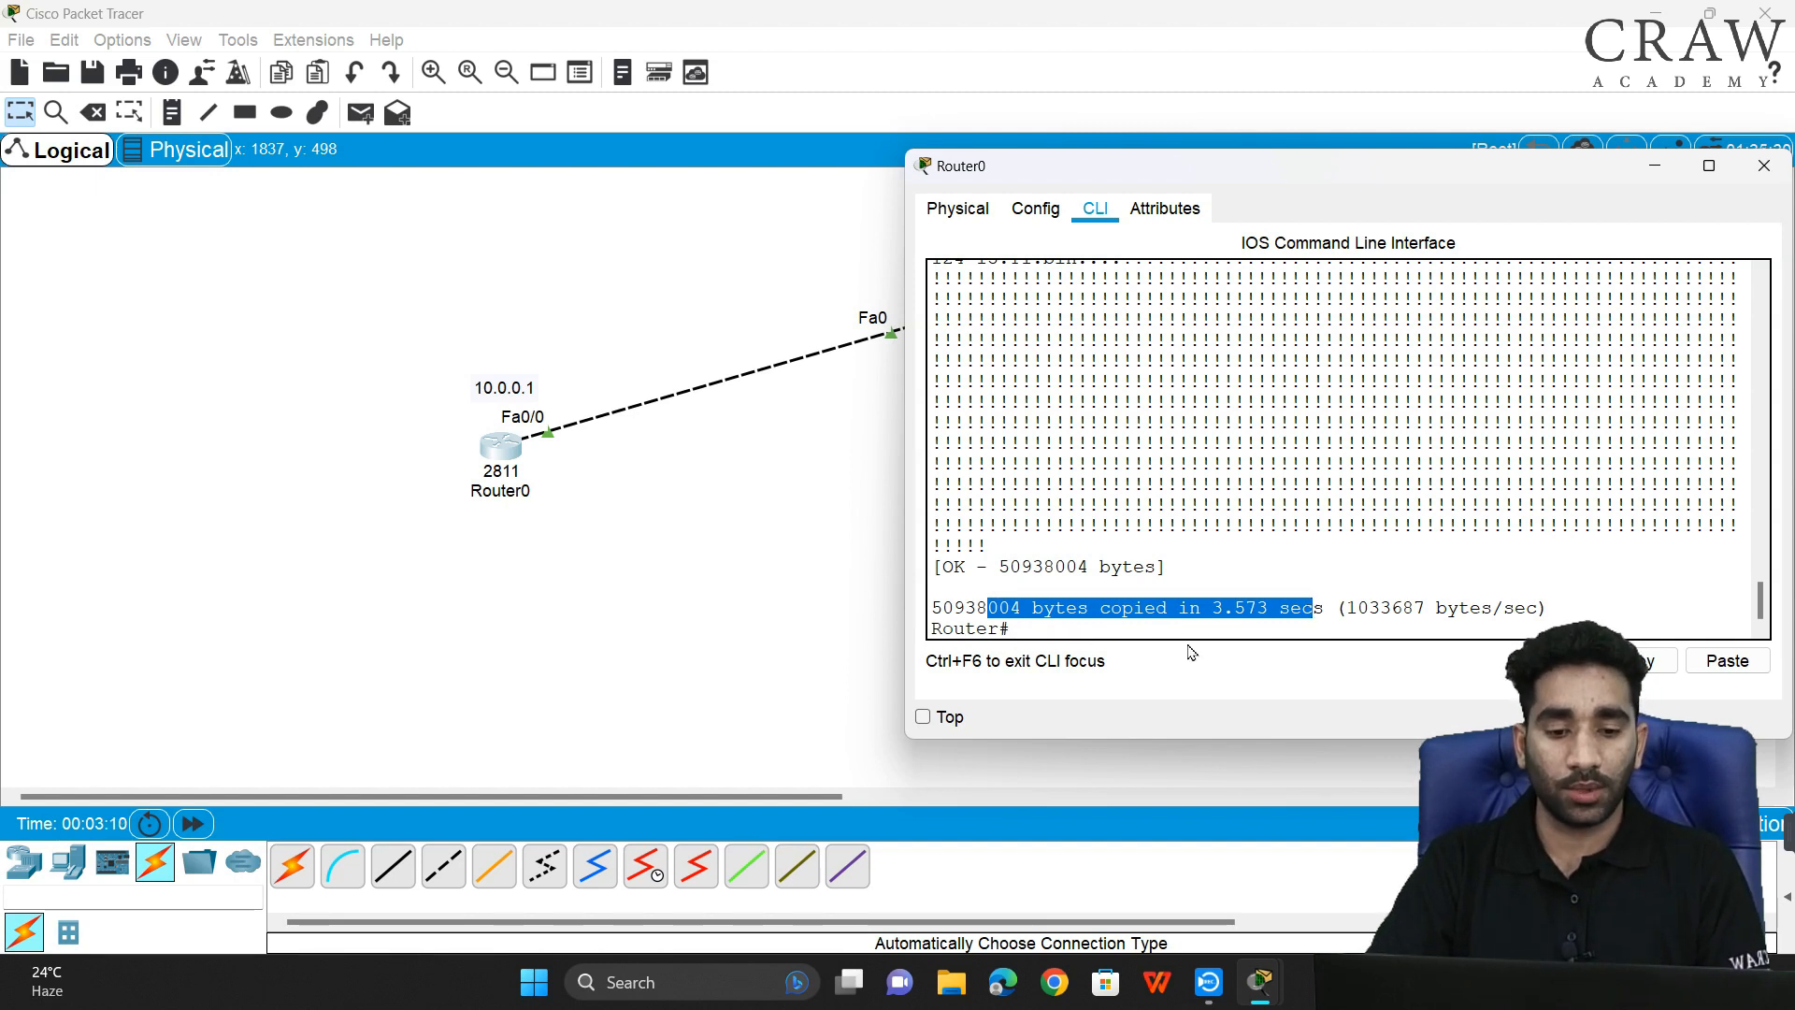
{"action": "left_click", "coordinate": [1163, 629]}
{"action": "key", "text": "Return"}
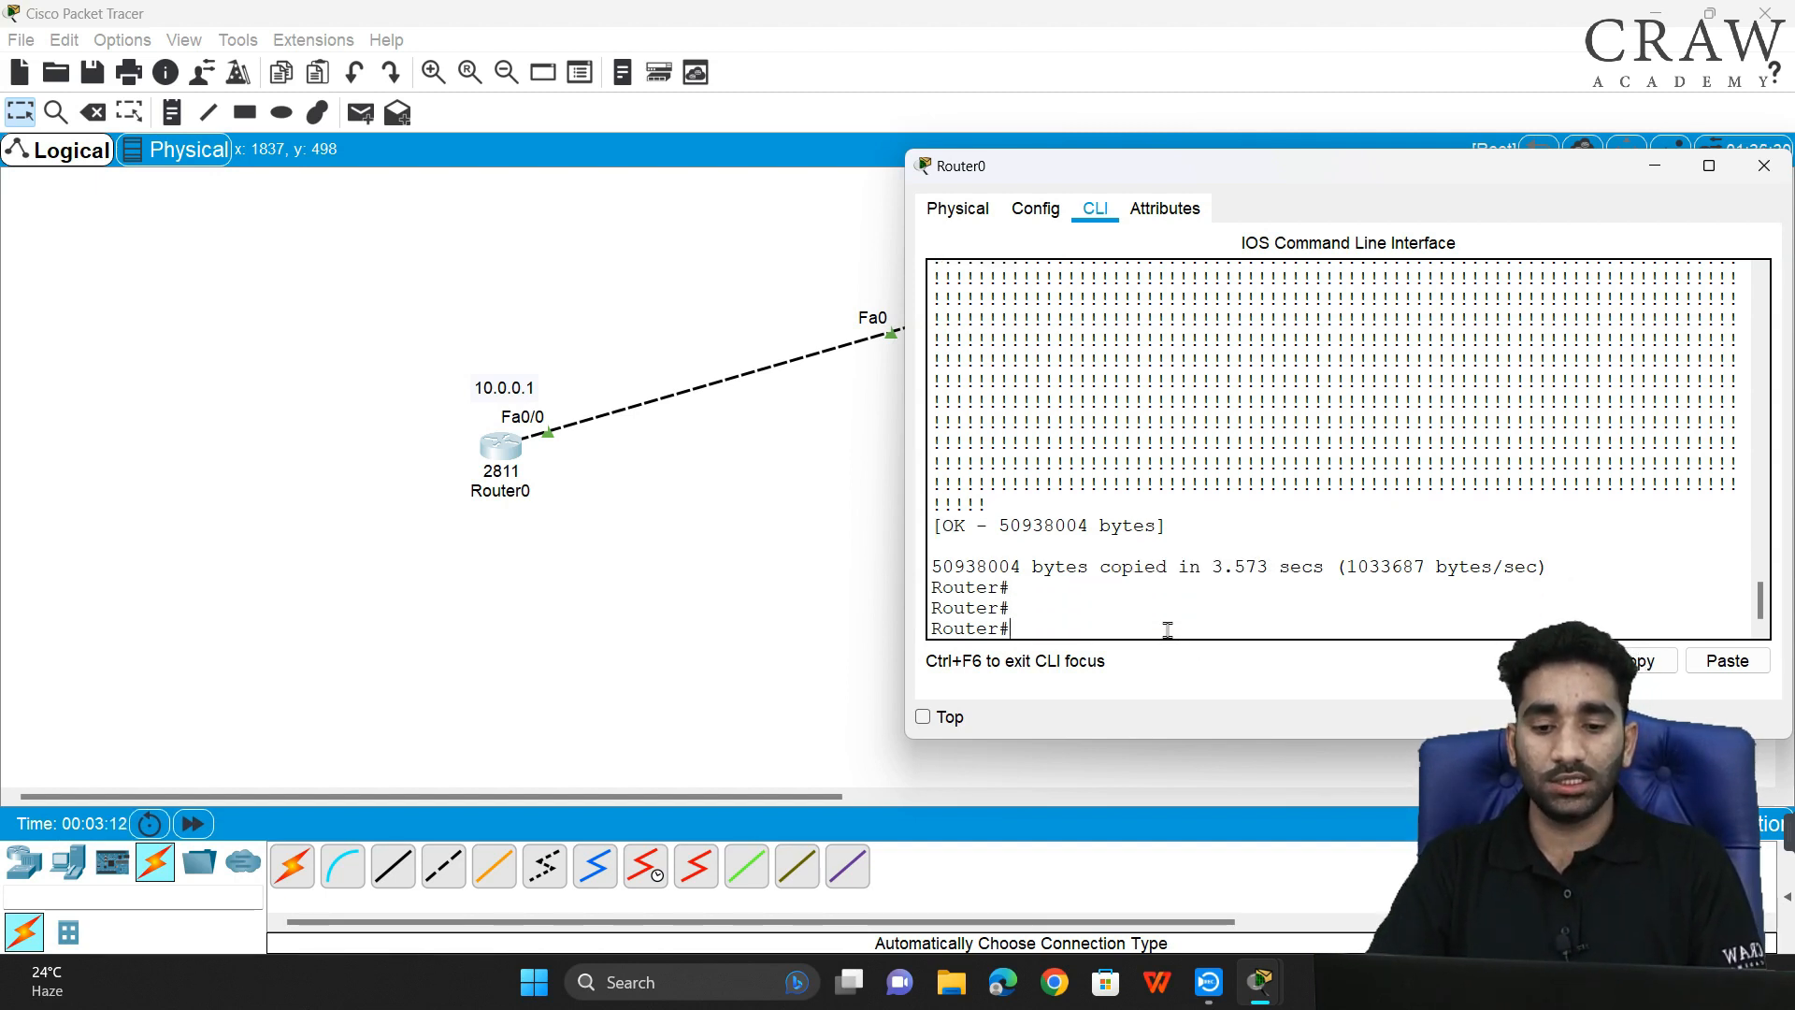
{"action": "left_click", "coordinate": [812, 565]}
{"action": "left_click", "coordinate": [951, 332]}
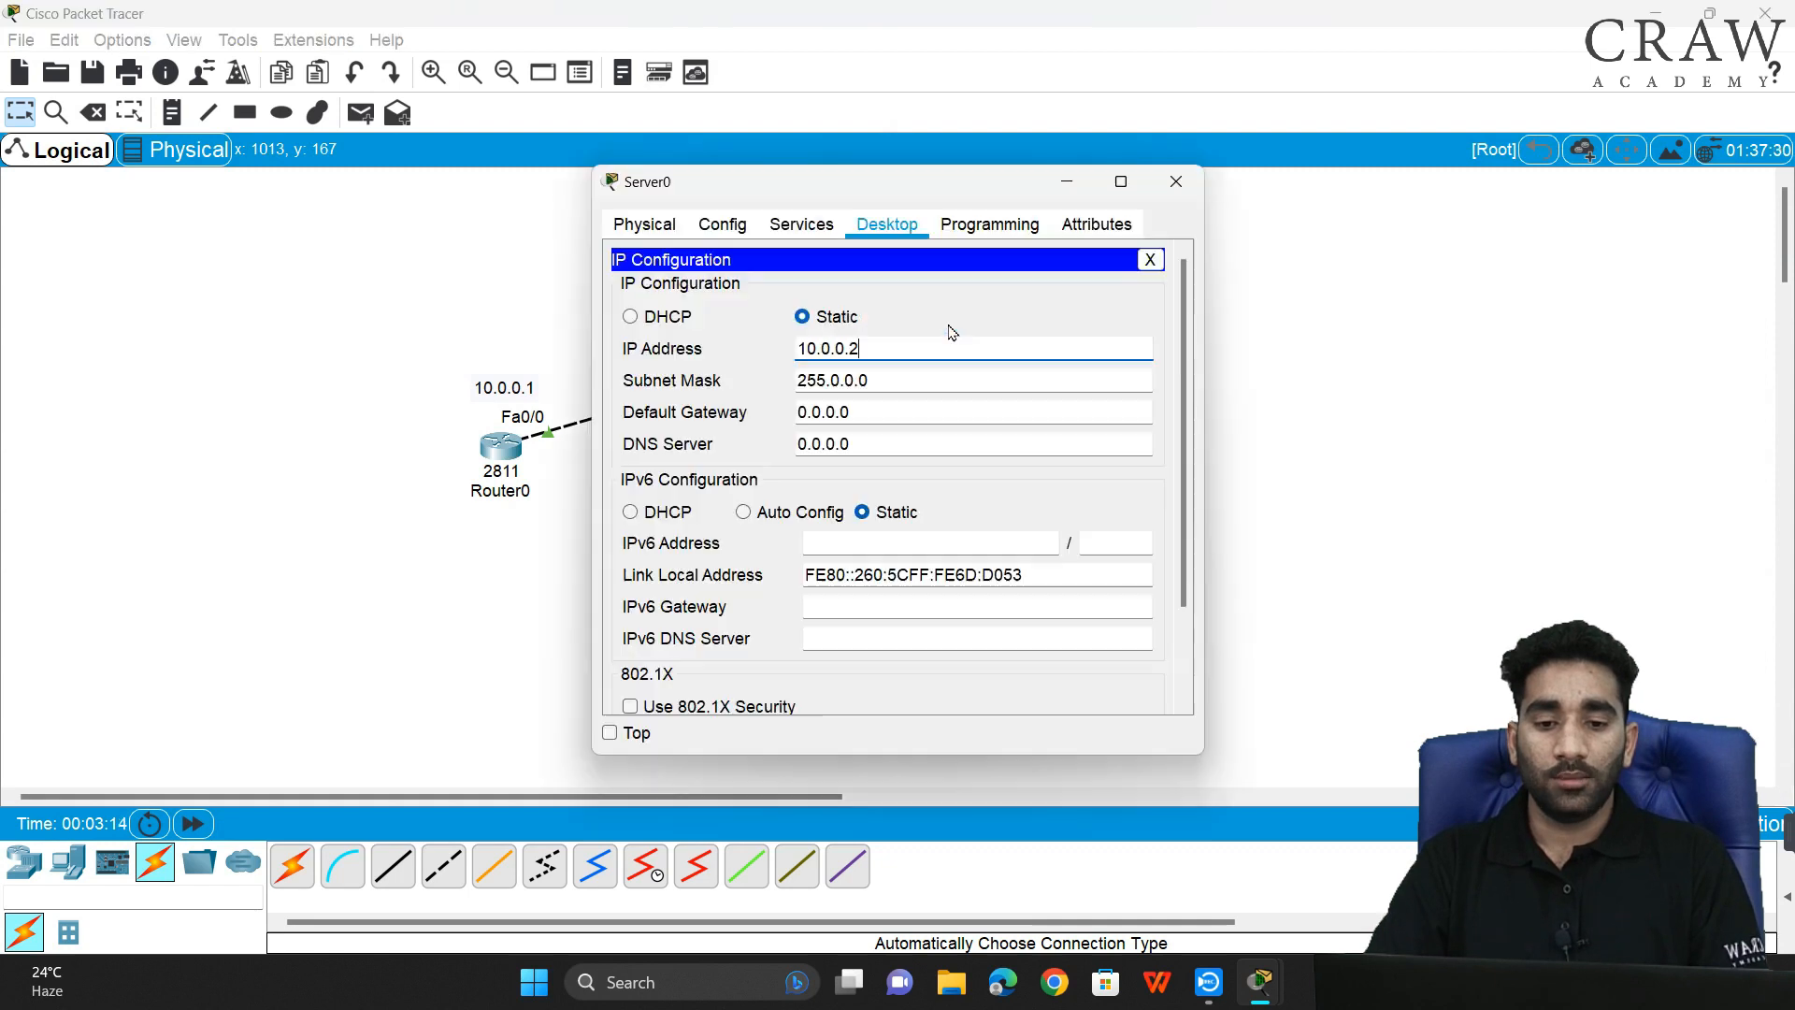
{"action": "left_click", "coordinate": [801, 225]}
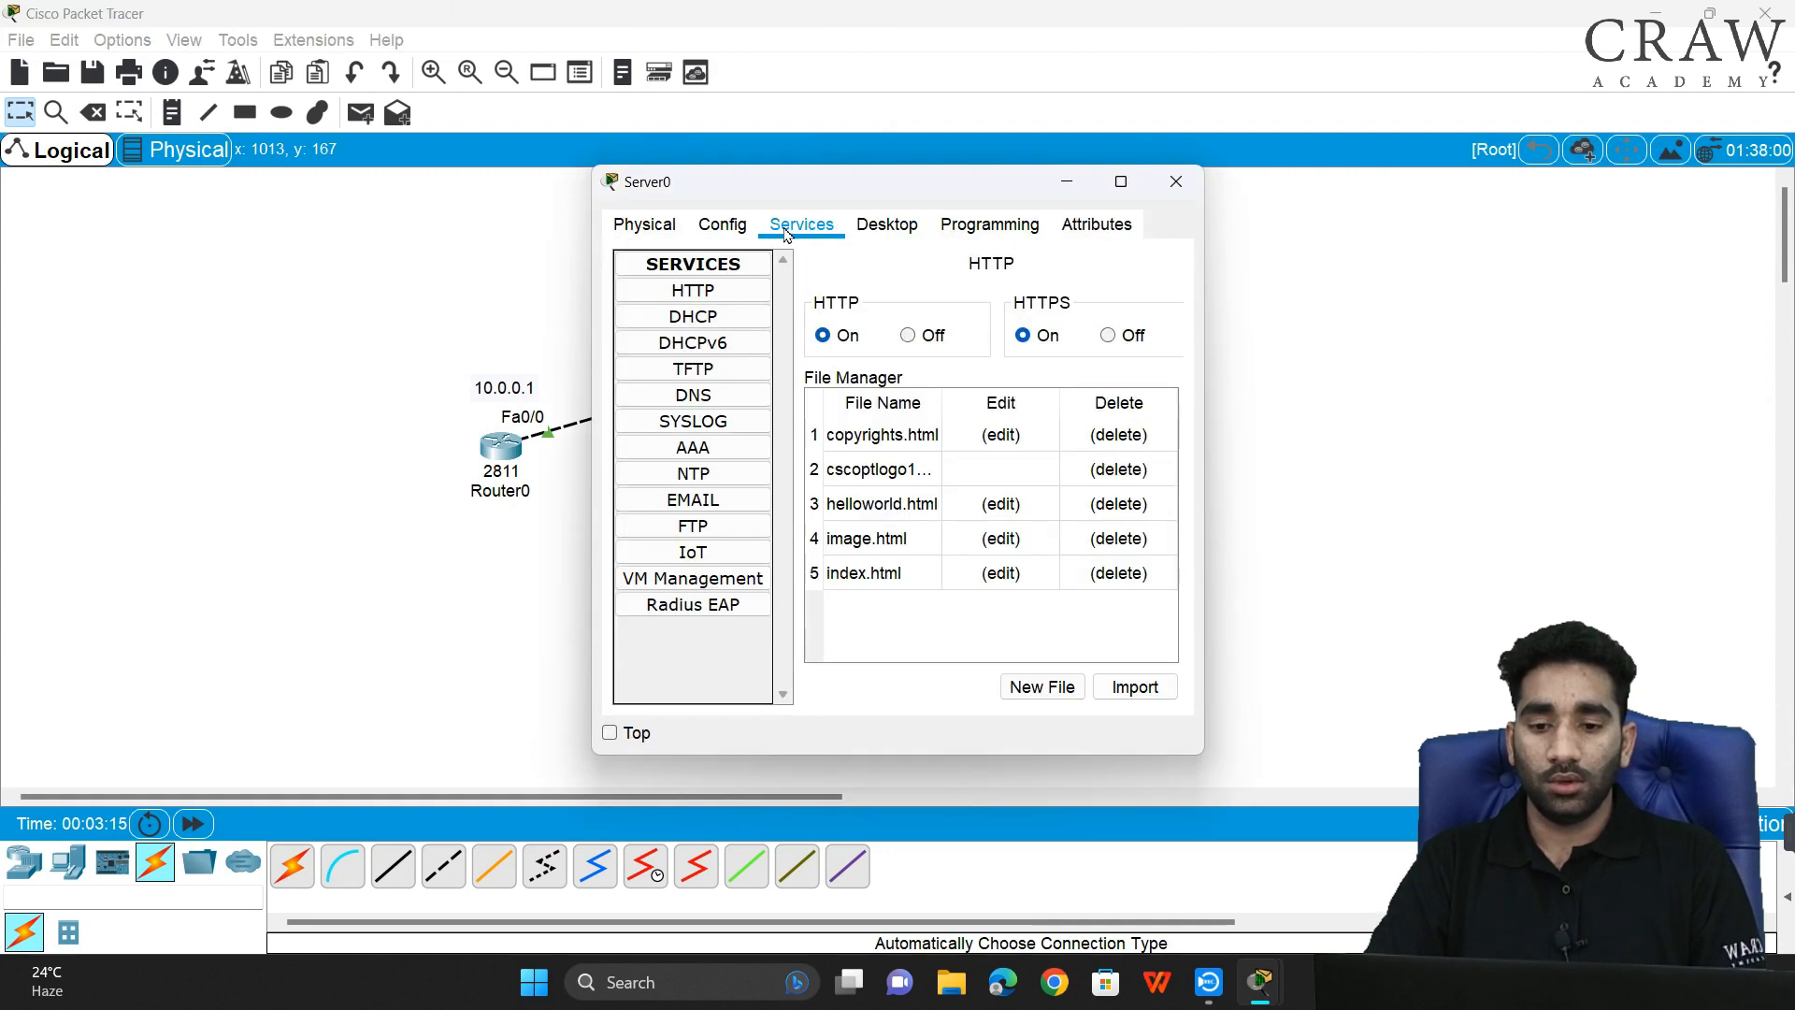
{"action": "left_click", "coordinate": [708, 375]}
{"action": "left_click", "coordinate": [982, 435]}
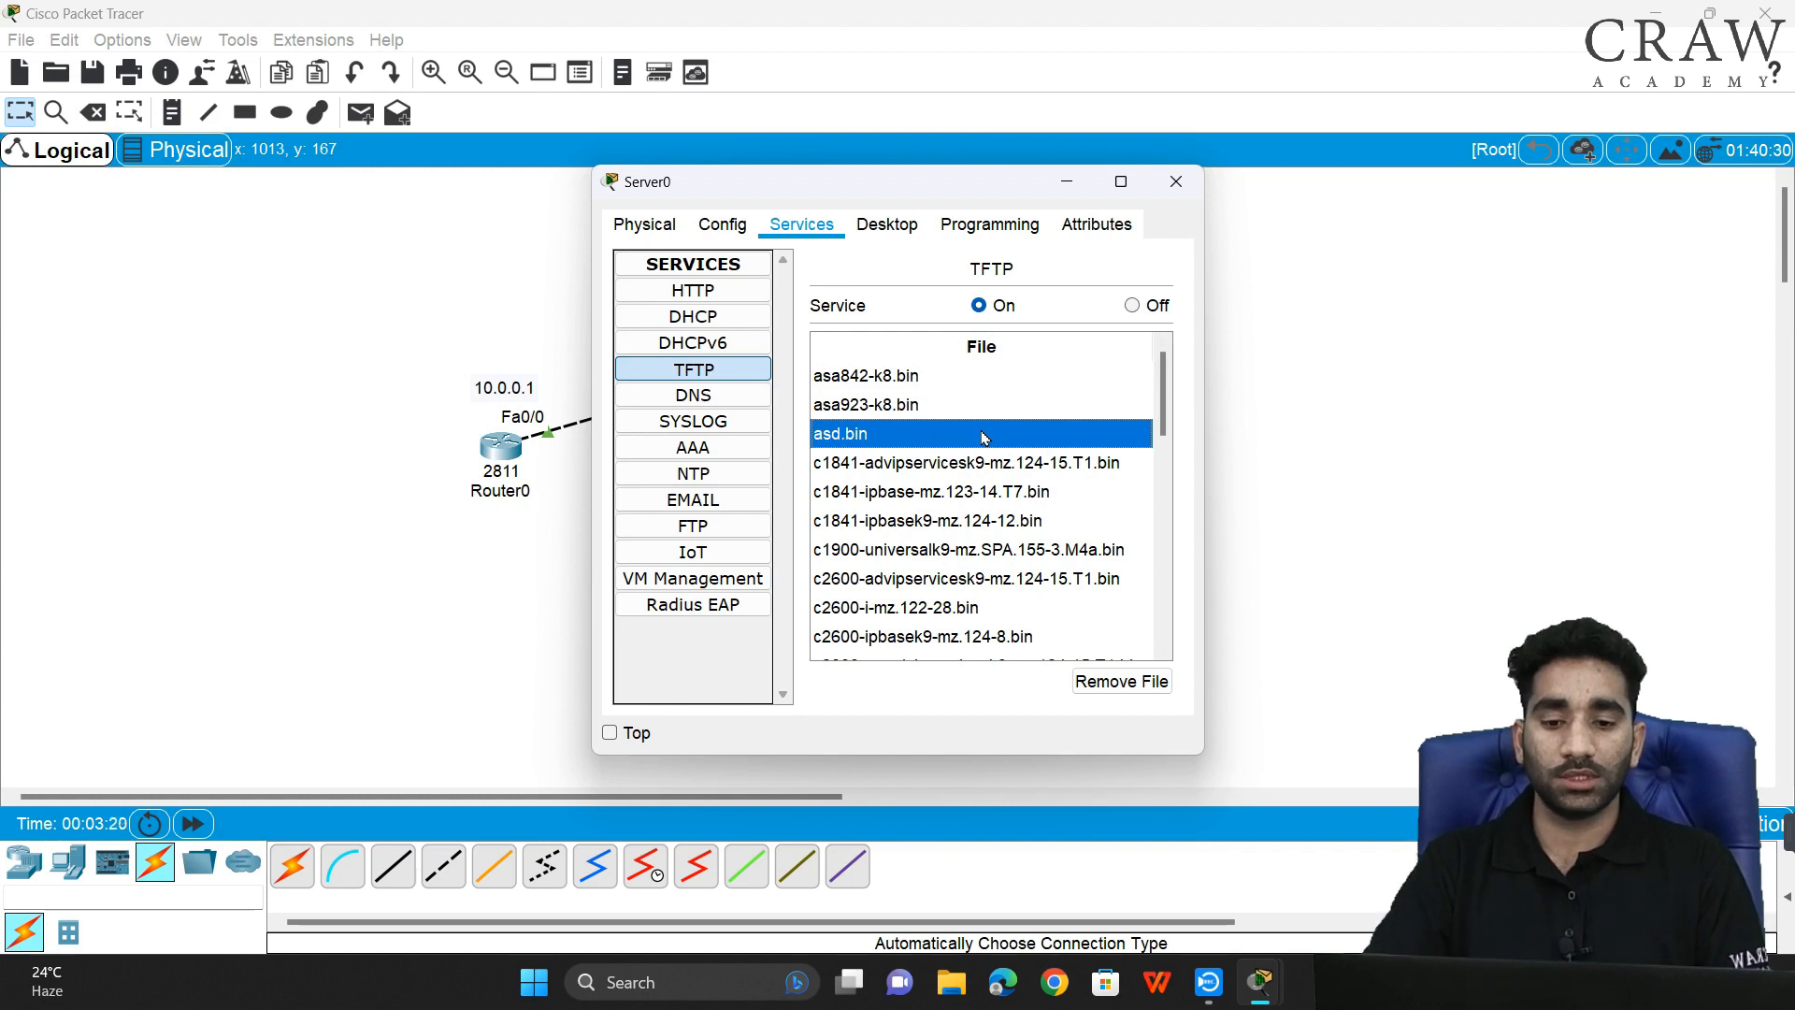
{"action": "left_click", "coordinate": [1274, 497]}
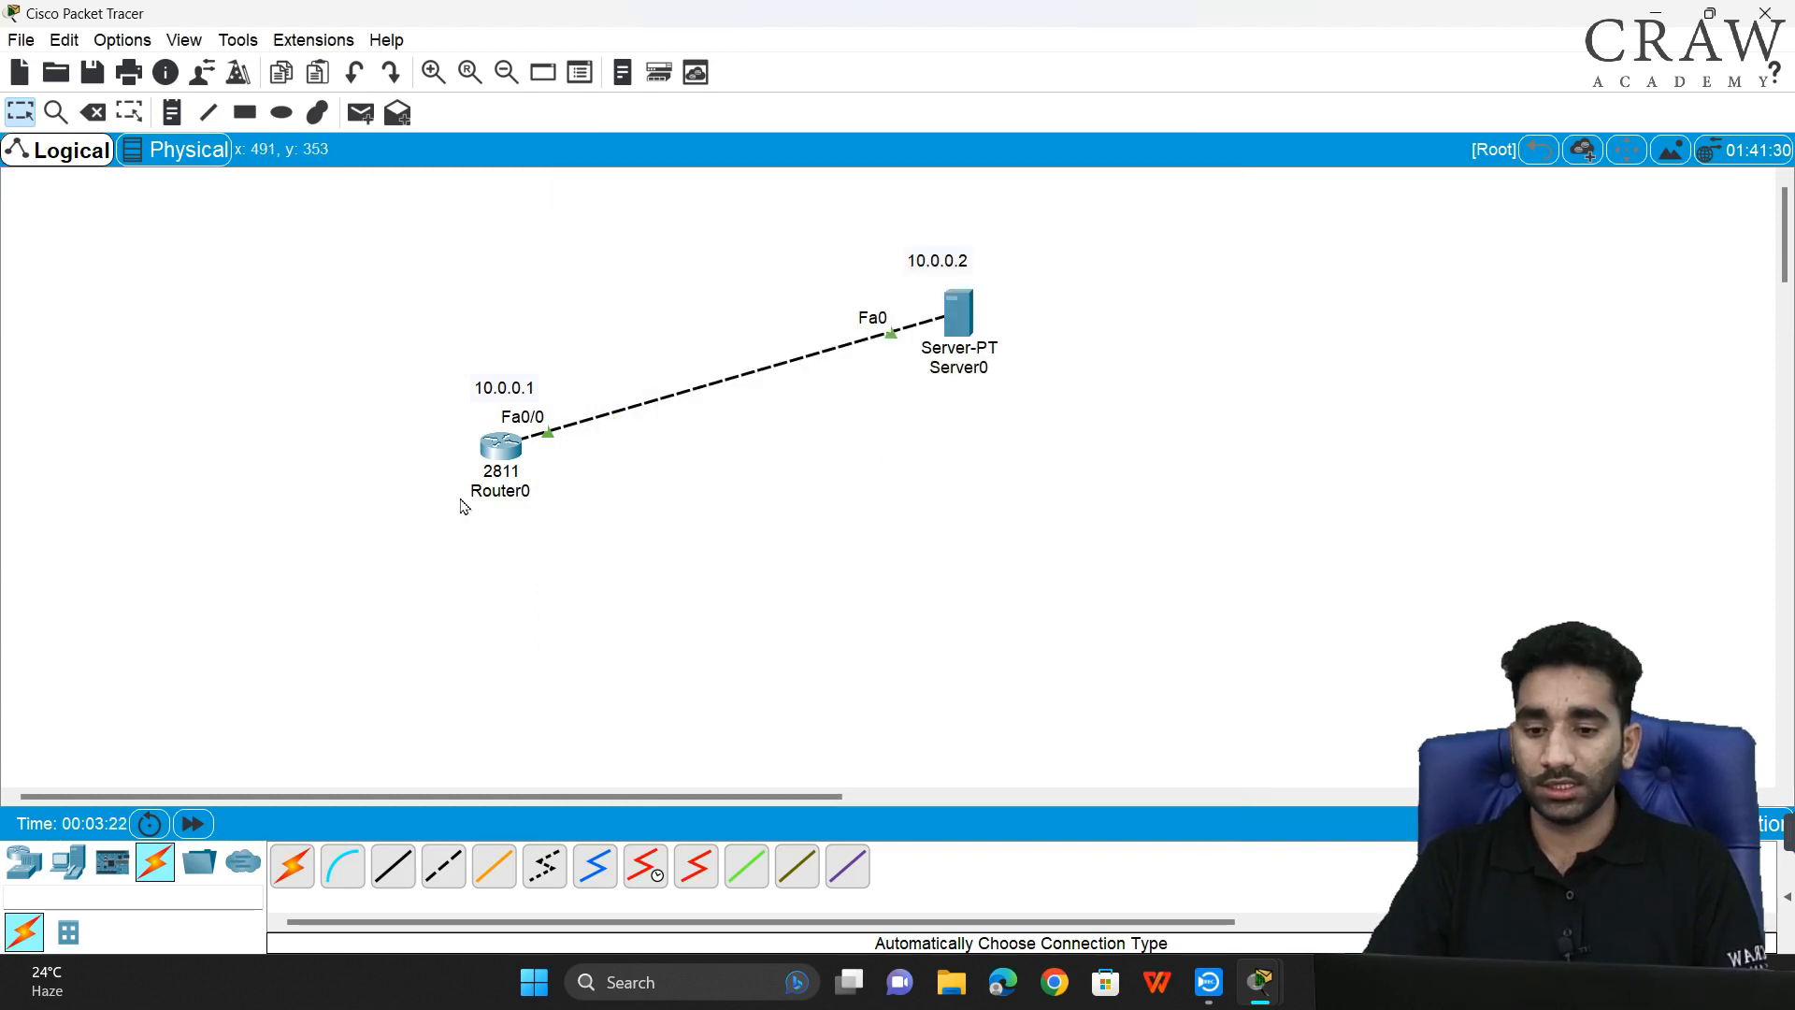
- Add a second 2811 router to the workspace and reposition it below Router0, moving Router0 up
{"action": "left_click", "coordinate": [23, 860]}
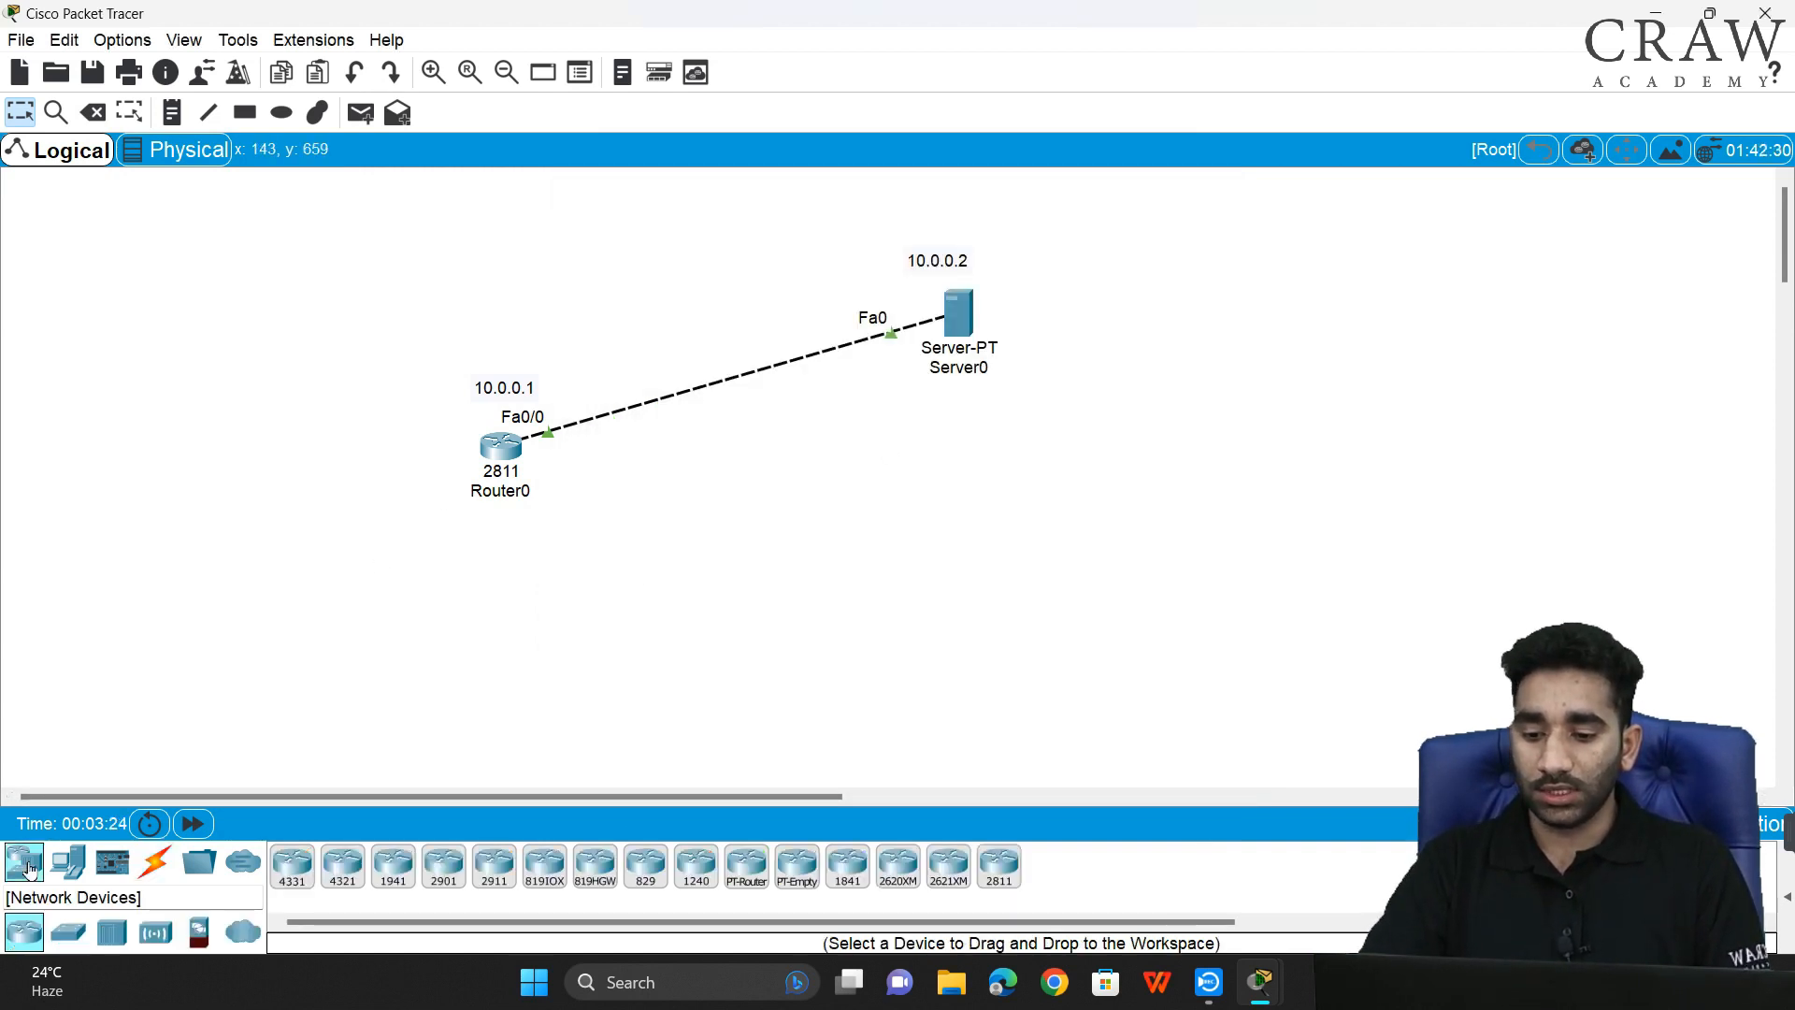
{"action": "left_click", "coordinate": [494, 865]}
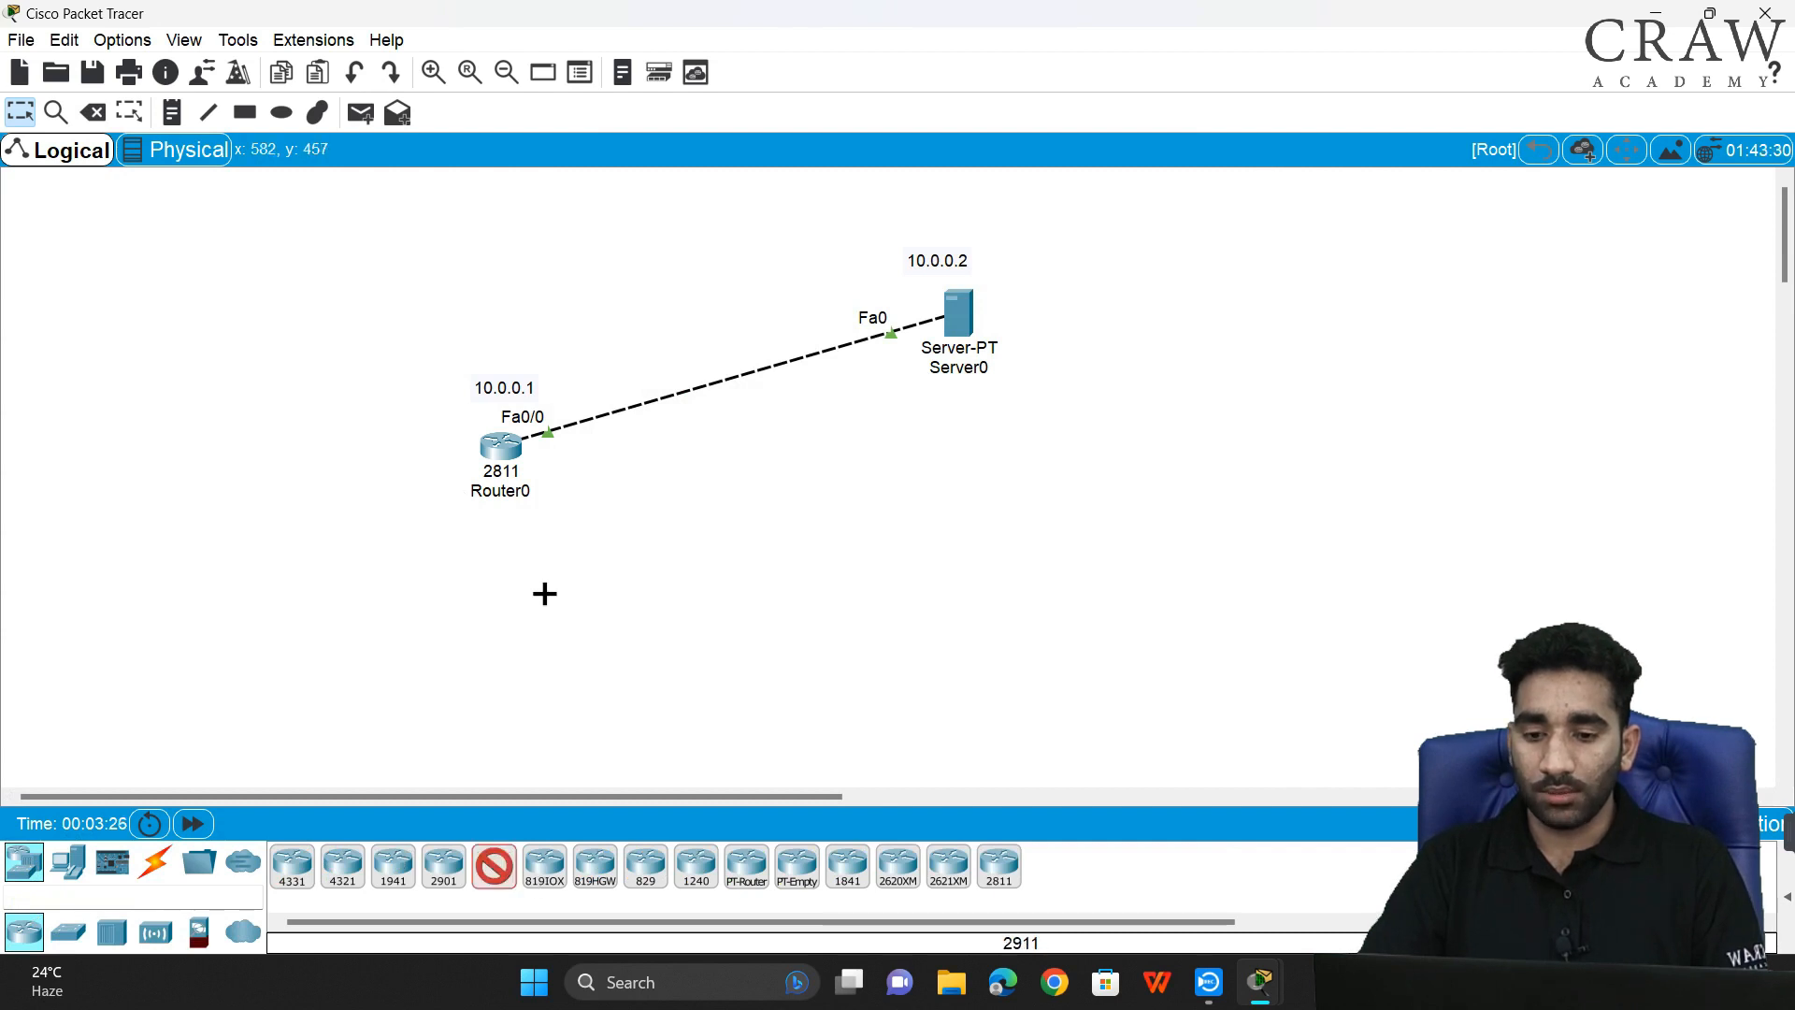
{"action": "left_click", "coordinate": [998, 865]}
{"action": "left_click", "coordinate": [605, 595]}
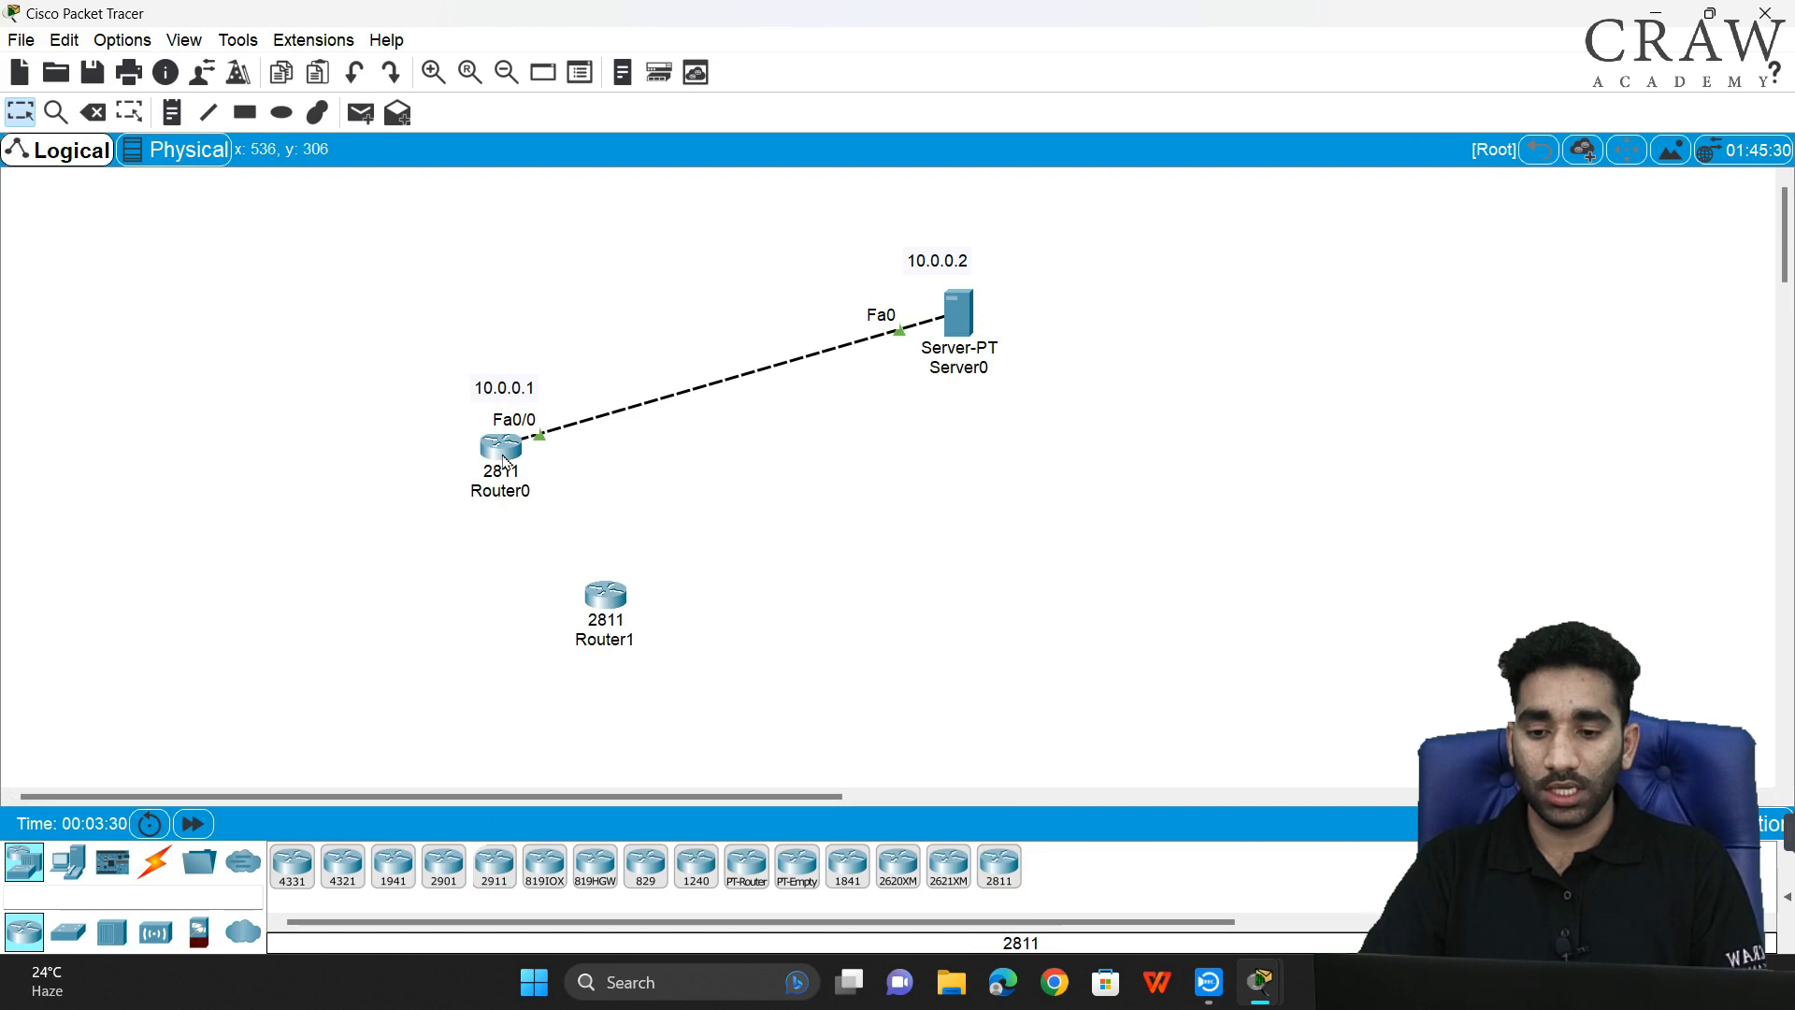
{"action": "left_click_drag", "start_coordinate": [501, 447], "coordinate": [458, 343]}
{"action": "left_click_drag", "start_coordinate": [606, 591], "coordinate": [538, 510]}
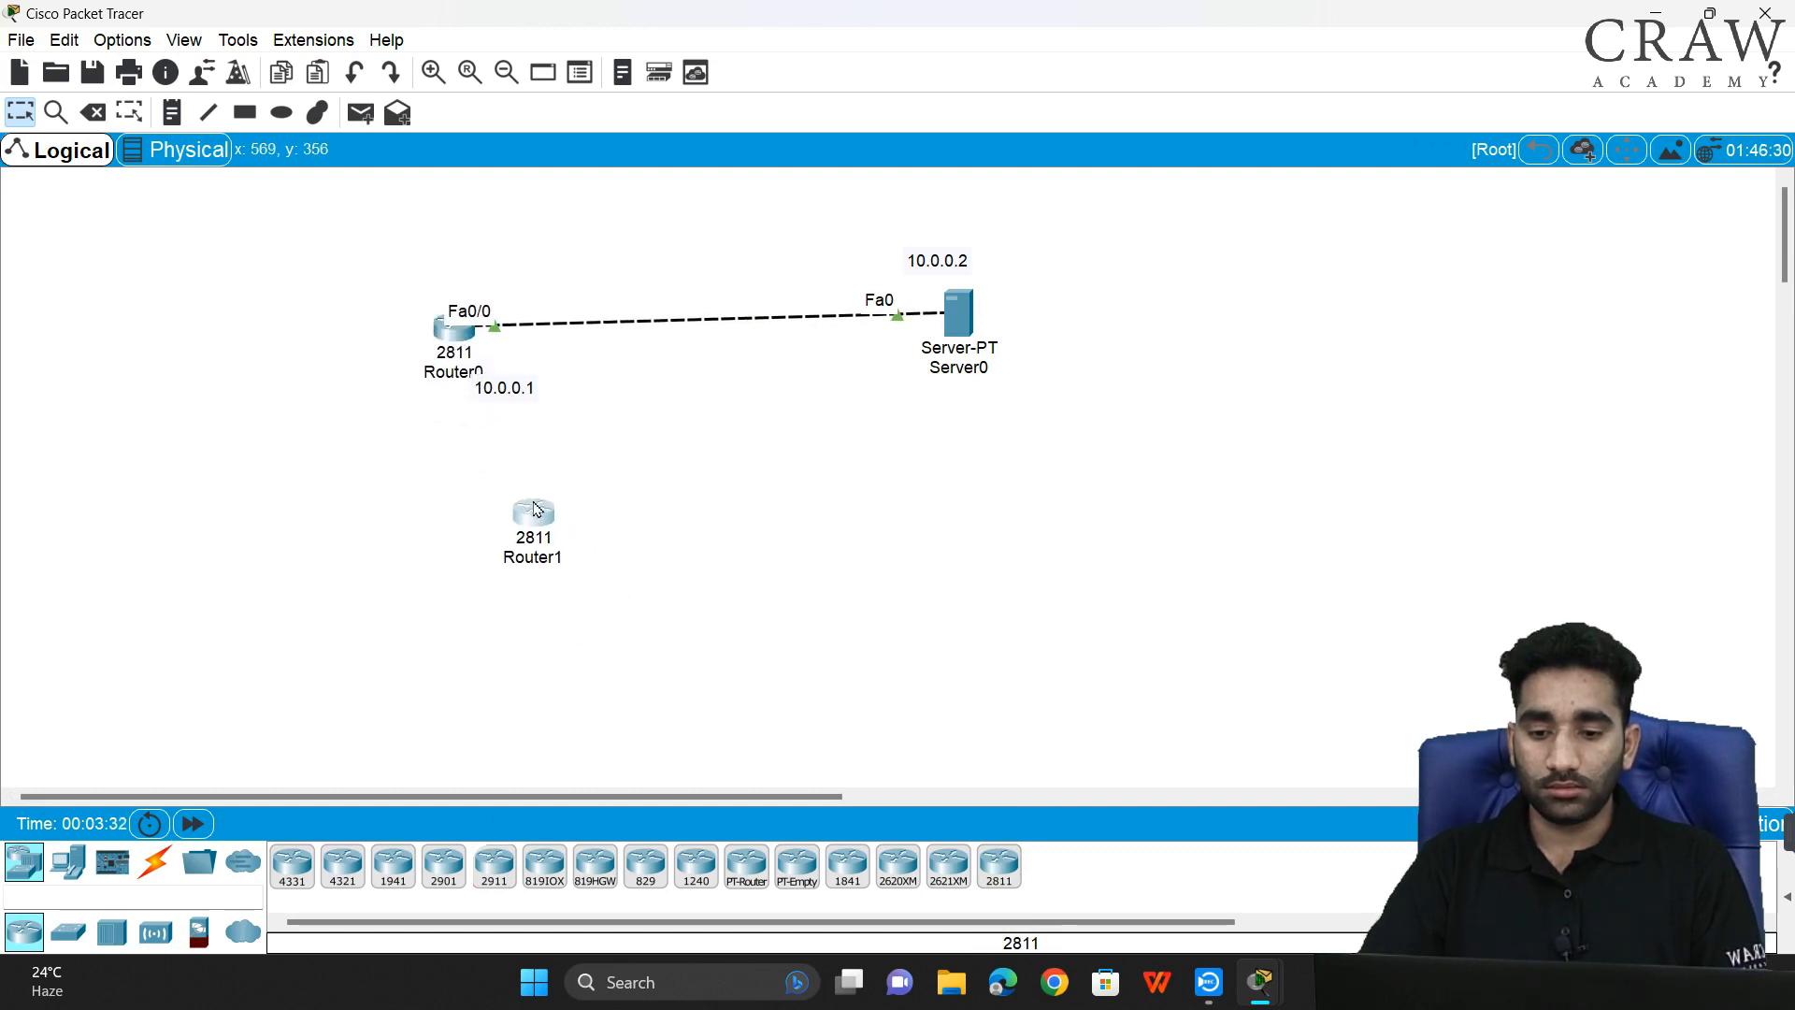
- Open Router1's command line, fast-forward the simulation time past its boot, and reopen the command line
{"action": "left_click", "coordinate": [537, 510]}
{"action": "left_click", "coordinate": [784, 235]}
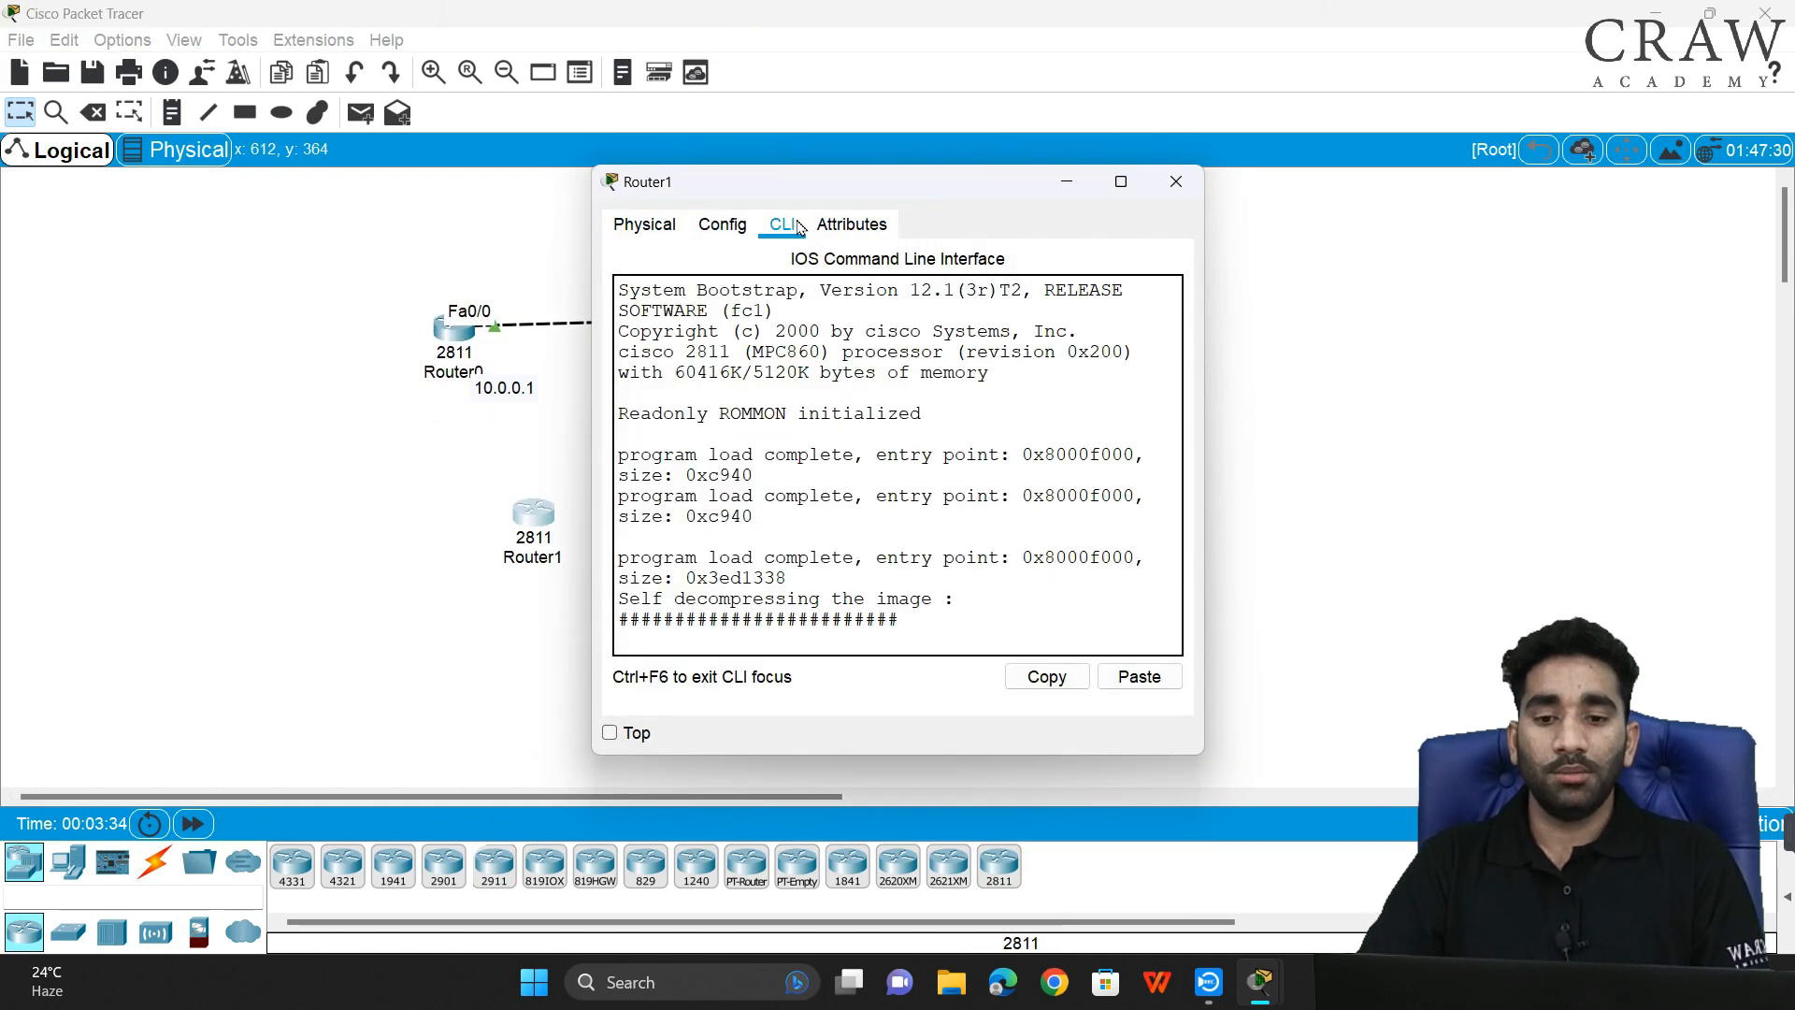
{"action": "left_click_drag", "start_coordinate": [827, 202], "coordinate": [993, 220]}
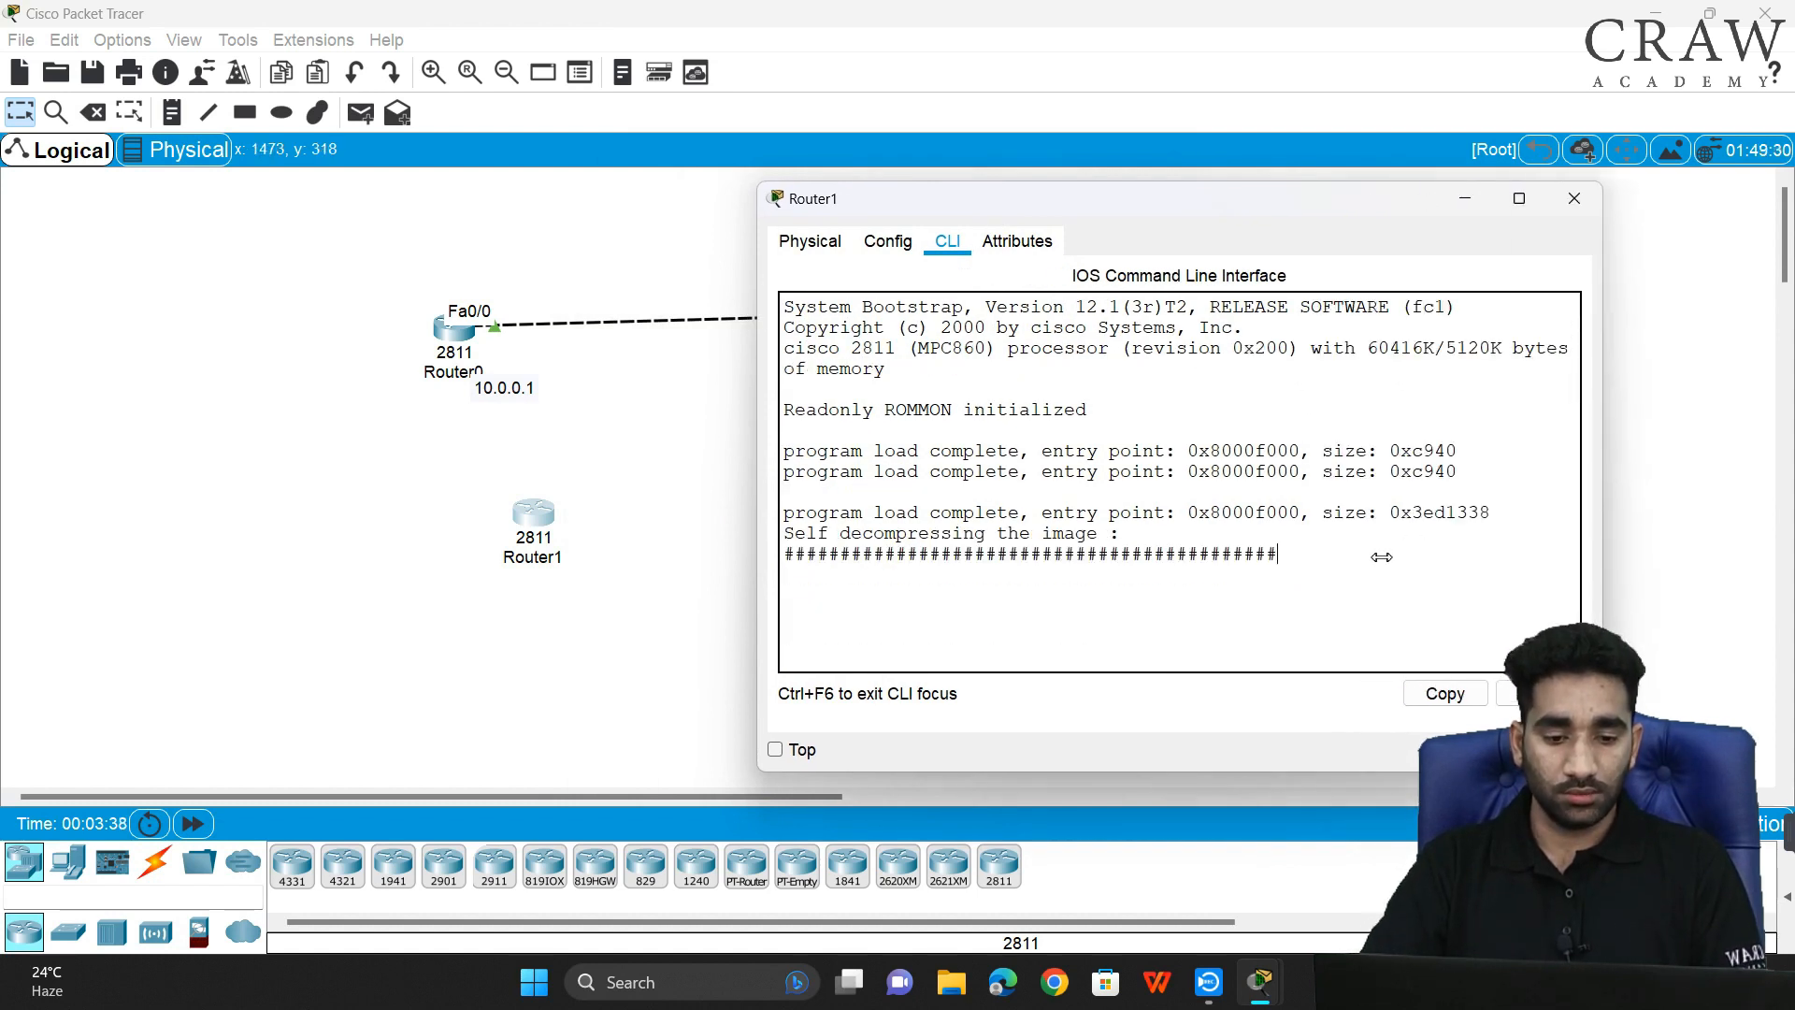
{"action": "left_click", "coordinate": [201, 826]}
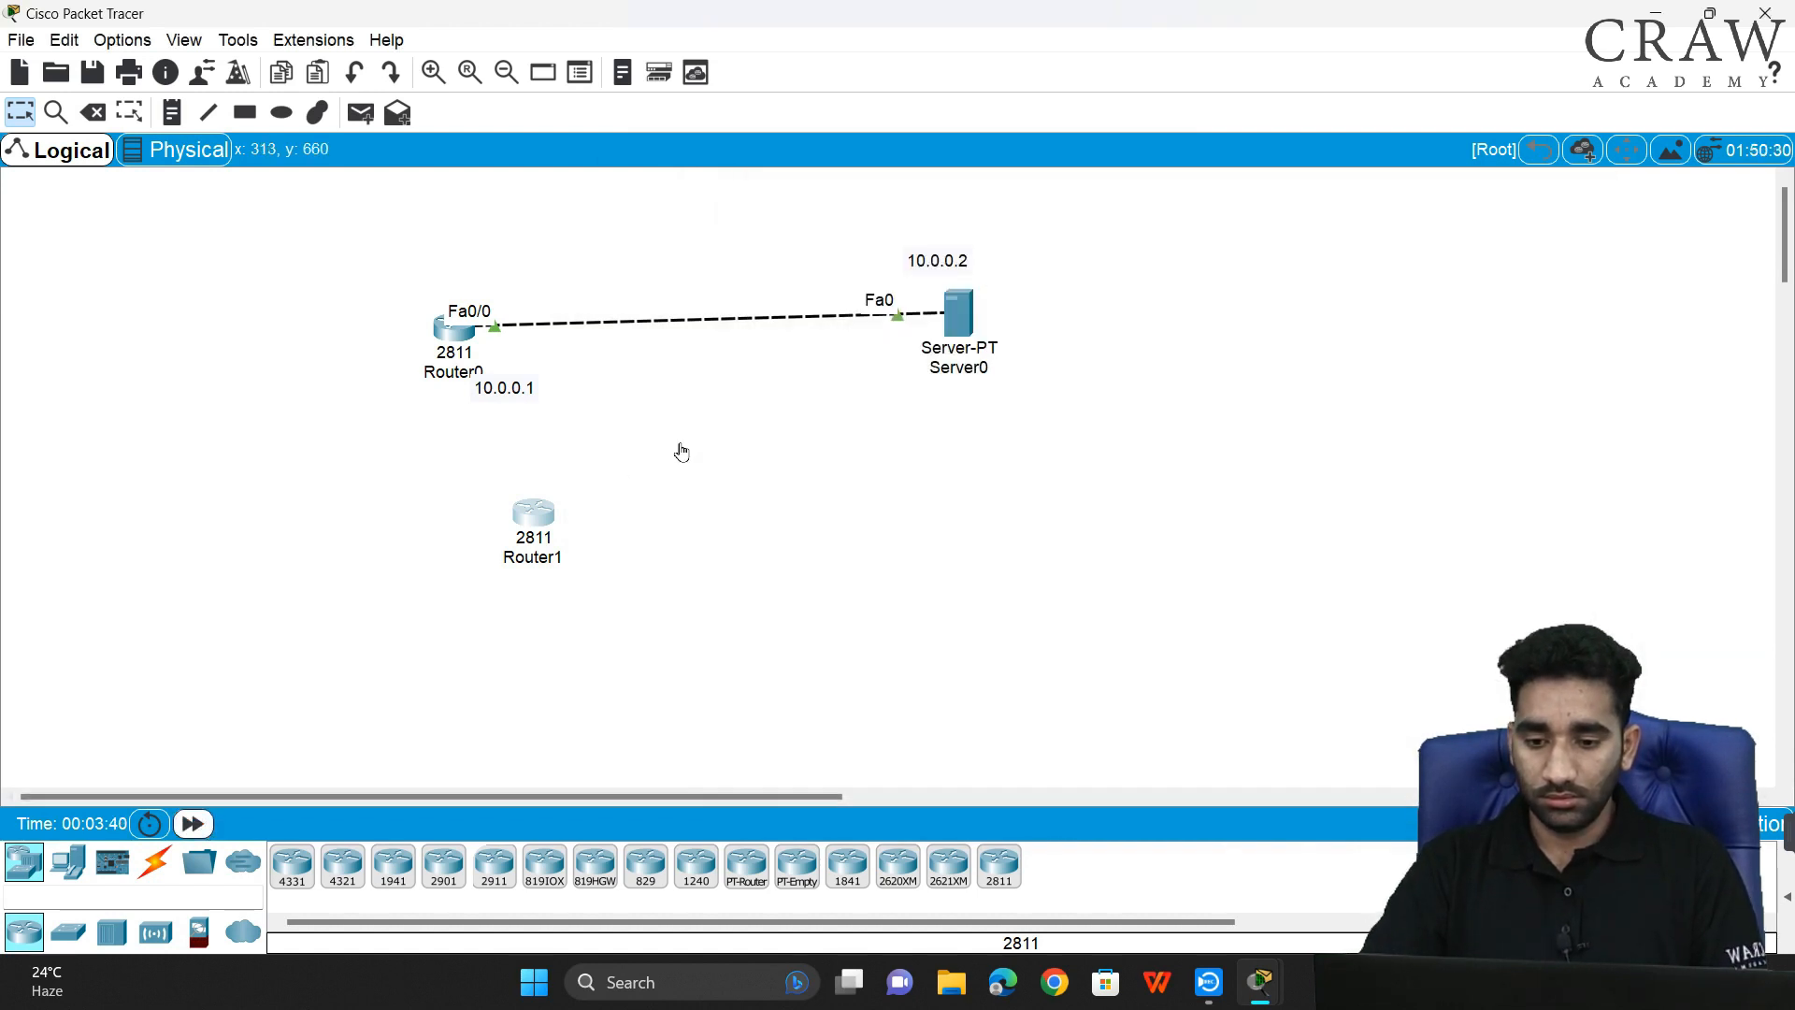
{"action": "left_click", "coordinate": [551, 512]}
- Decline Router1's initial configuration dialog with no and enter privileged mode with enable
{"action": "key", "text": "Return"}
{"action": "key", "text": "Return"}
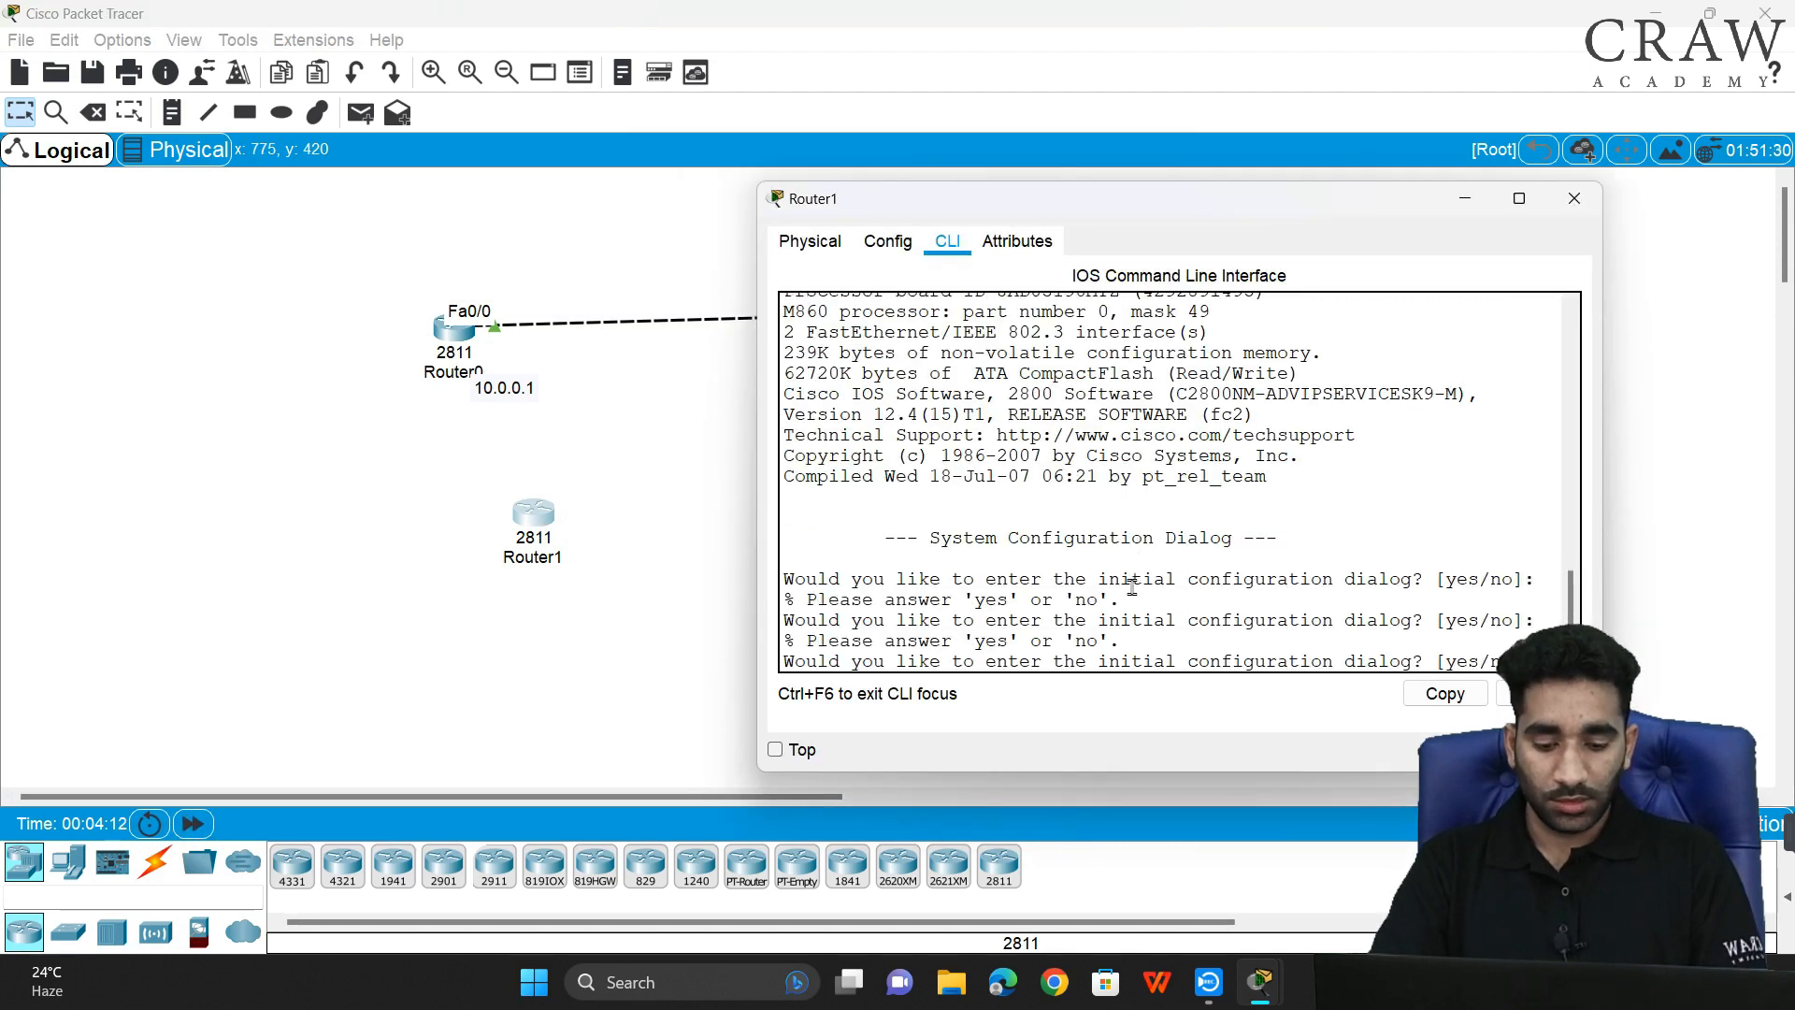
{"action": "type", "text": "no"}
{"action": "key", "text": "Return"}
{"action": "key", "text": "Return"}
{"action": "key", "text": "Return"}
{"action": "type", "text": "en"}
{"action": "key", "text": "Tab"}
{"action": "key", "text": "Return"}
{"action": "key", "text": "Return"}
{"action": "key", "text": "Return"}
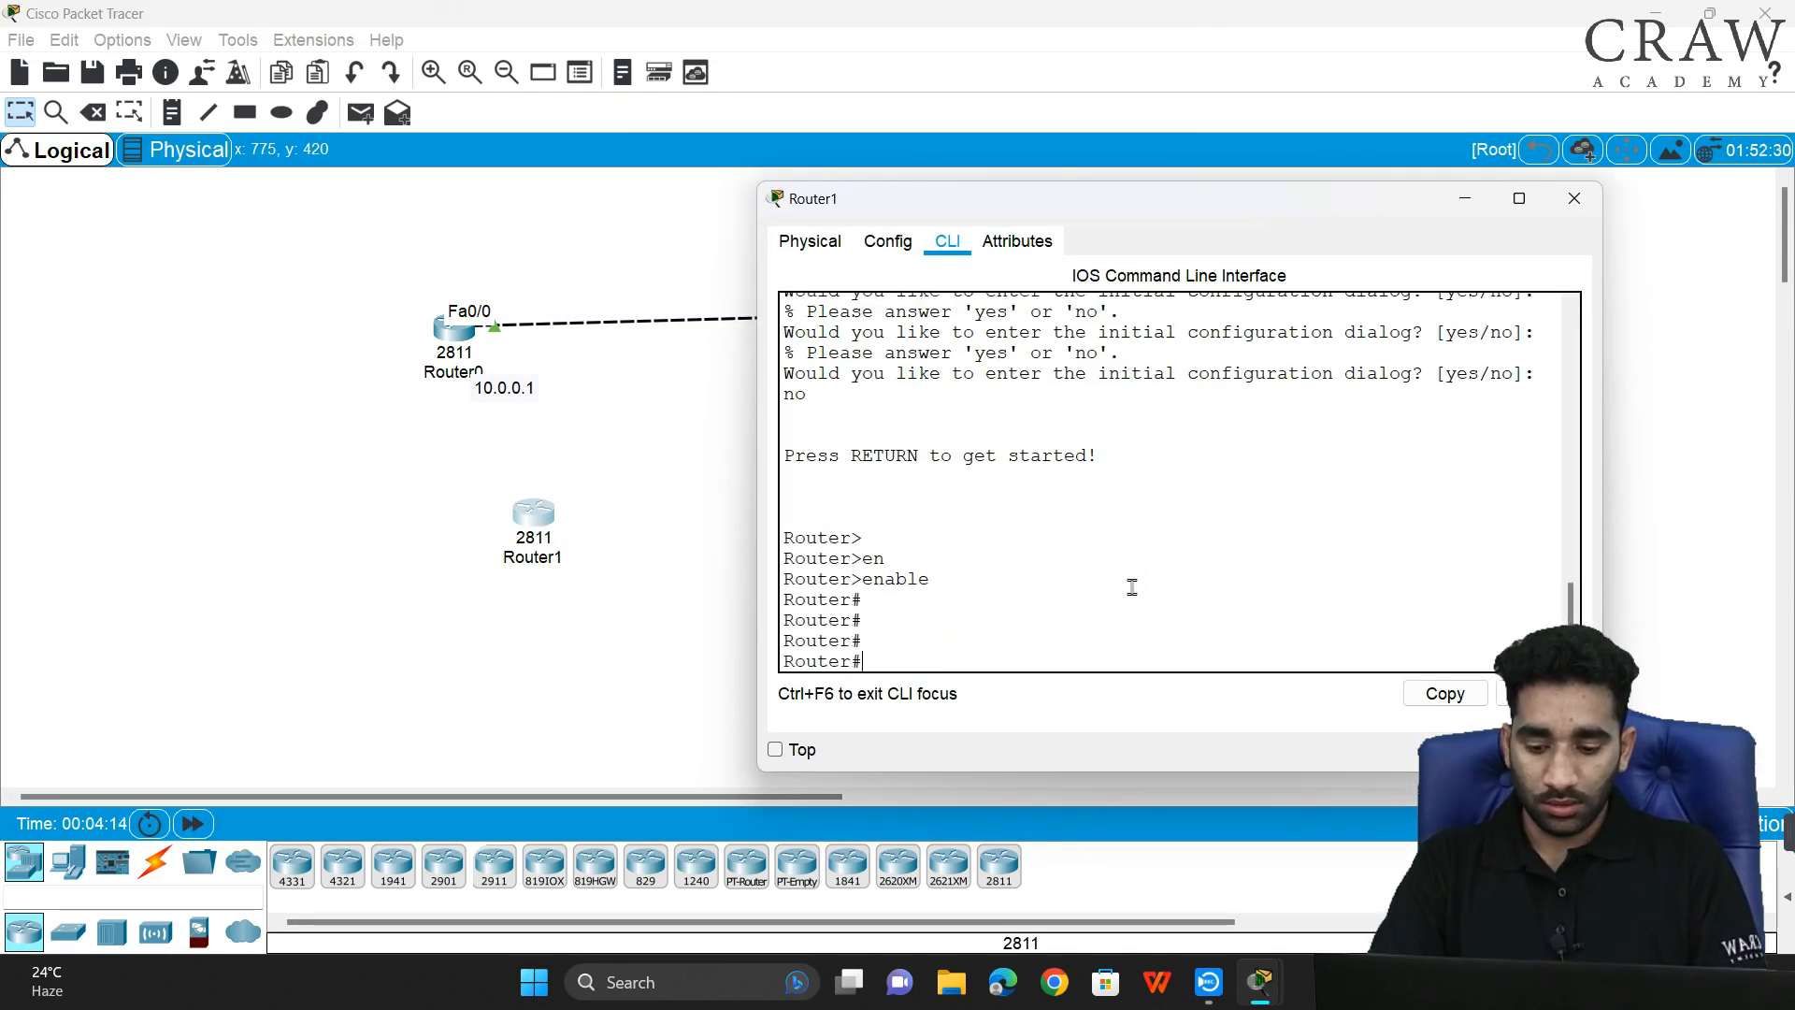
- Enter global configuration mode from the terminal on Router1
{"action": "type", "text": "conf"}
{"action": "key", "text": "Tab"}
{"action": "key", "text": "Return"}
{"action": "key", "text": "Return"}
{"action": "key", "text": "Return"}
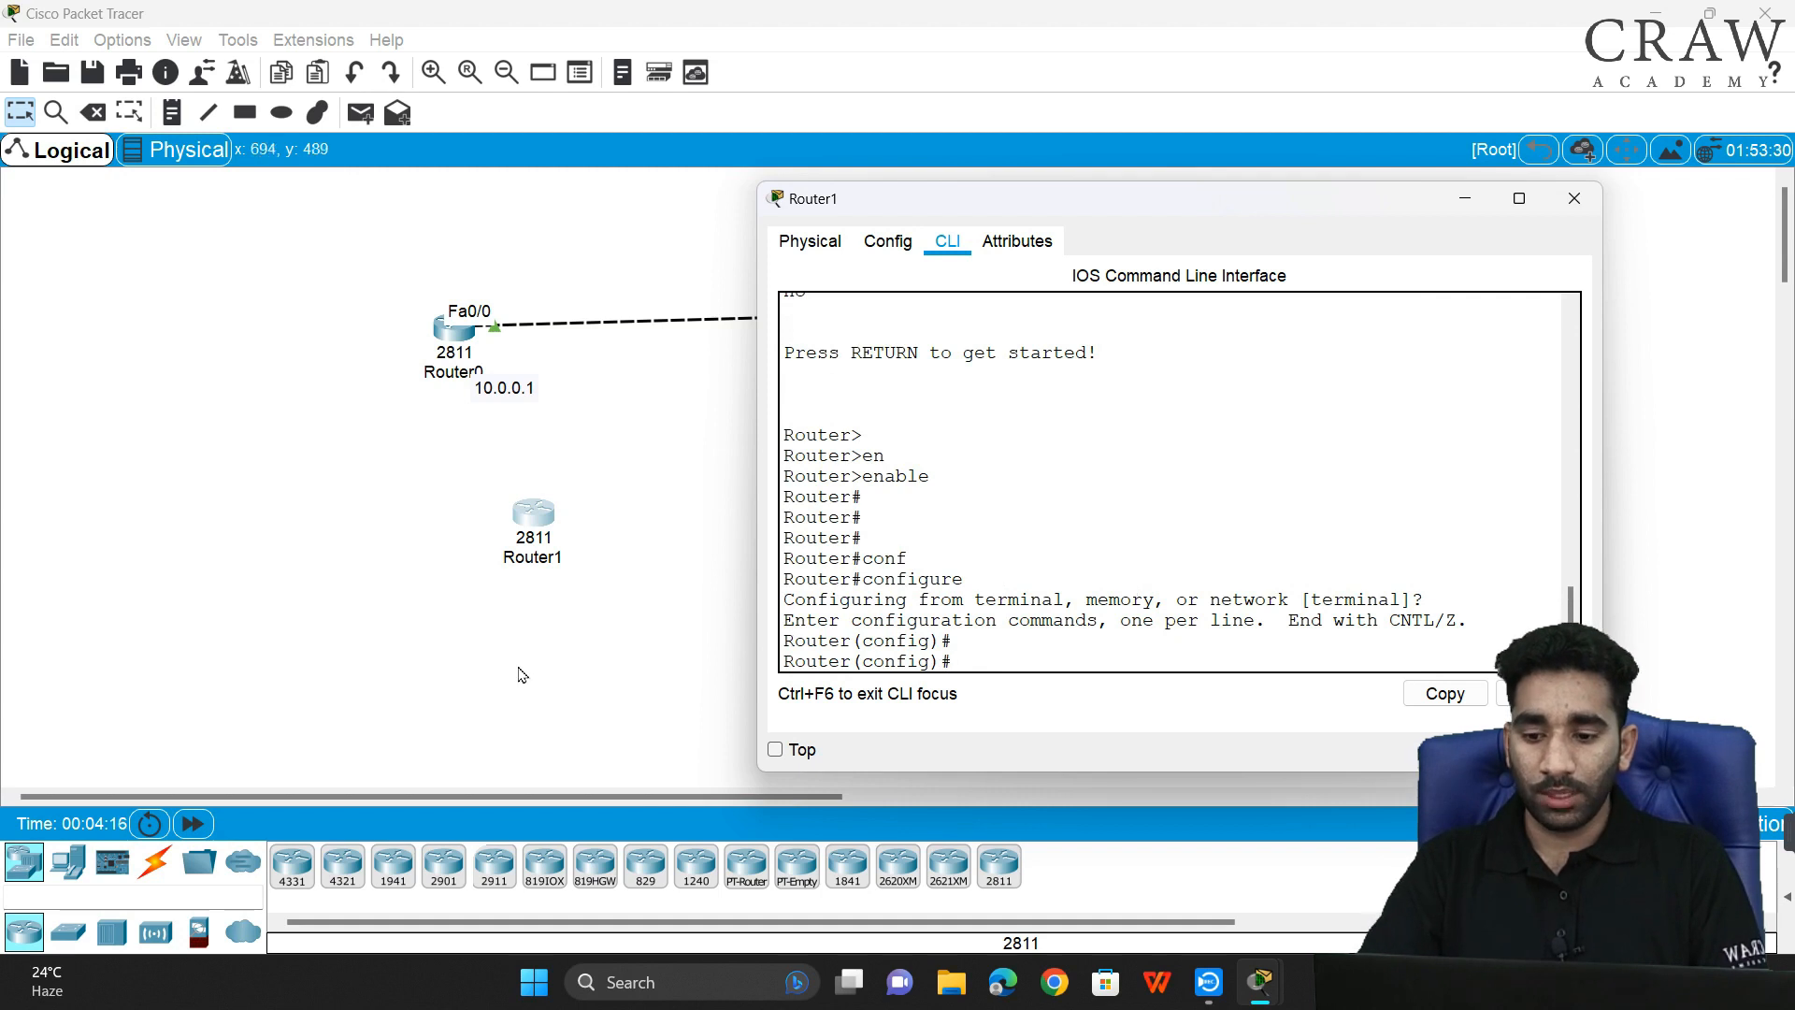
- Move the server cable's Router0 end to Router1's FastEthernet0/0 port
{"action": "left_click", "coordinate": [463, 733]}
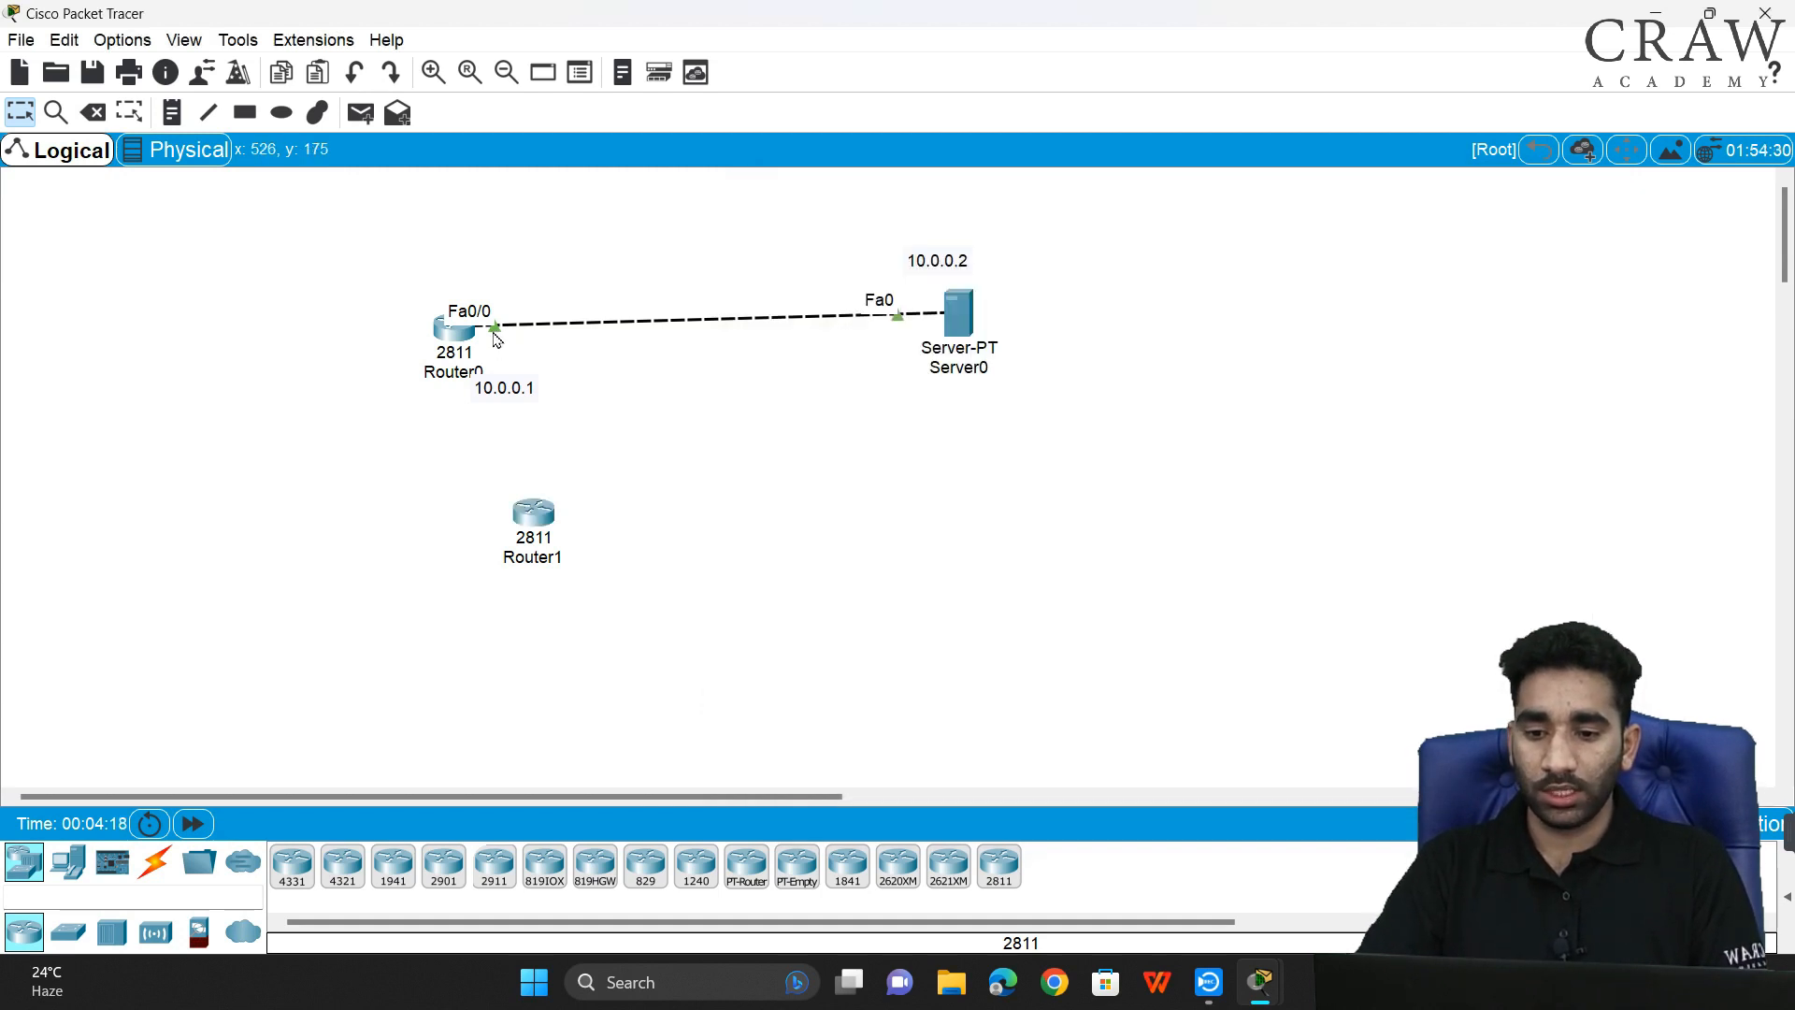
{"action": "left_click_drag", "start_coordinate": [496, 341], "coordinate": [519, 528]}
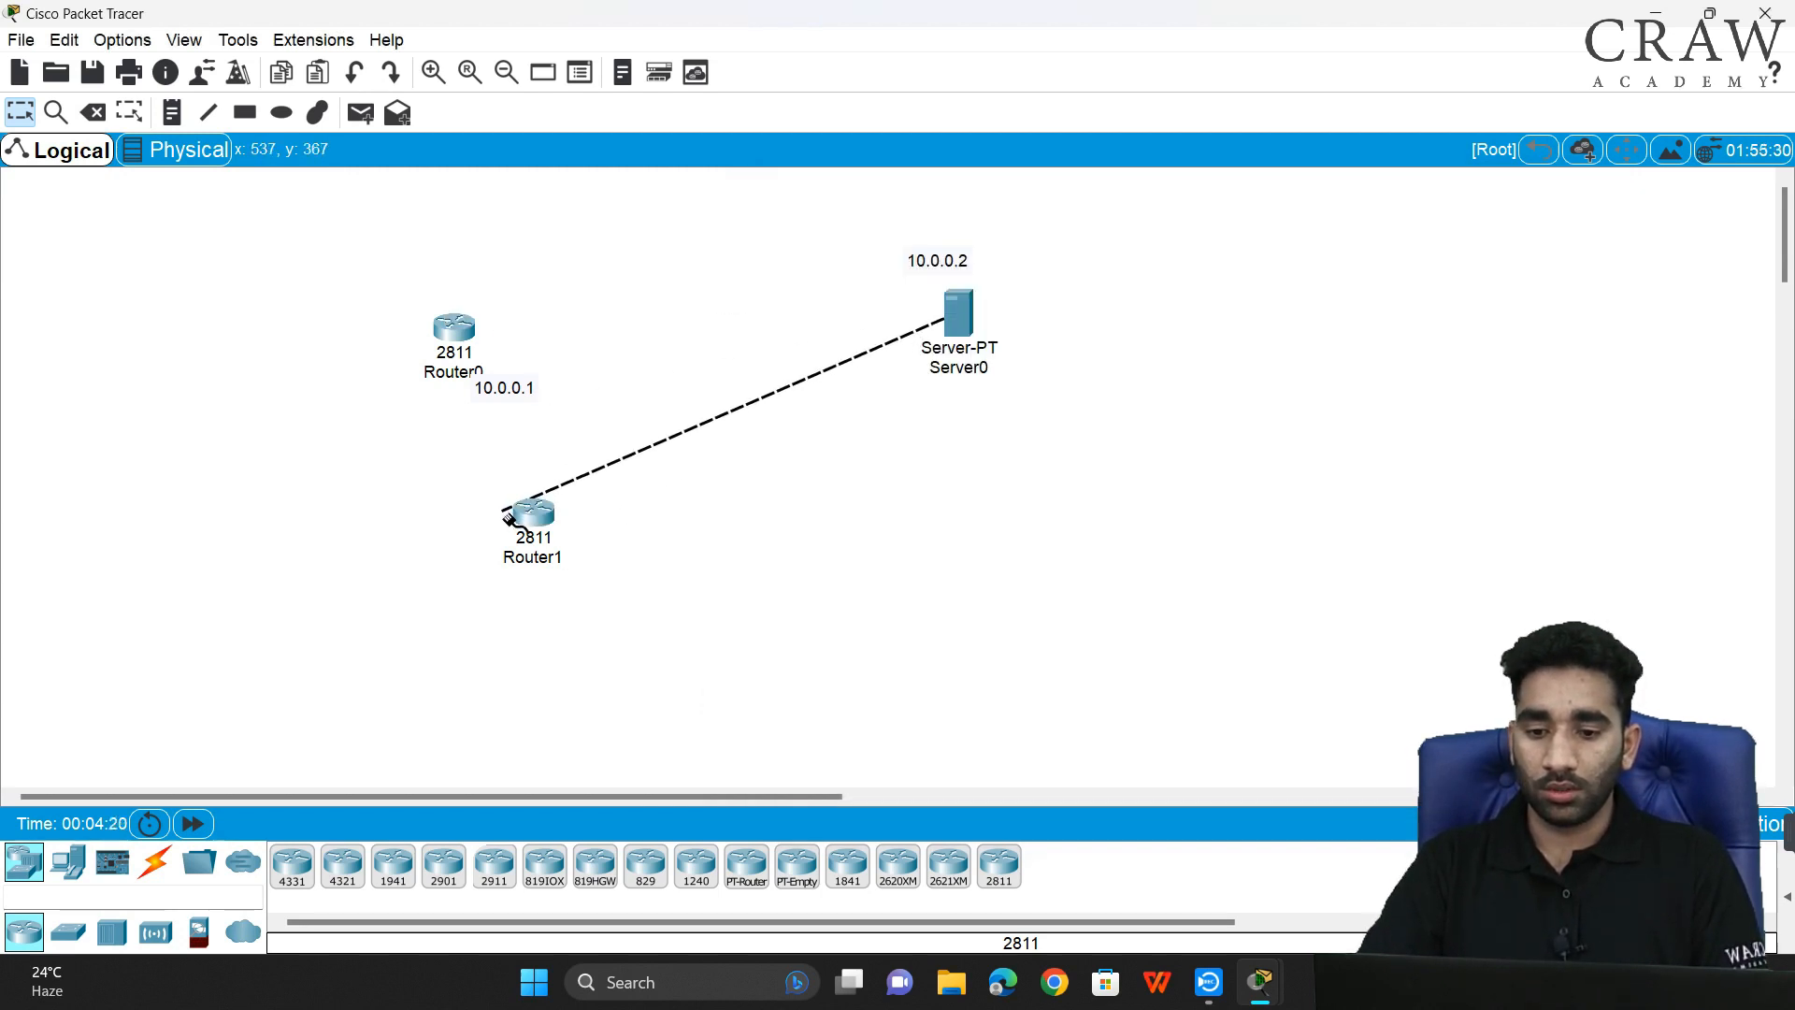
{"action": "left_click", "coordinate": [520, 512]}
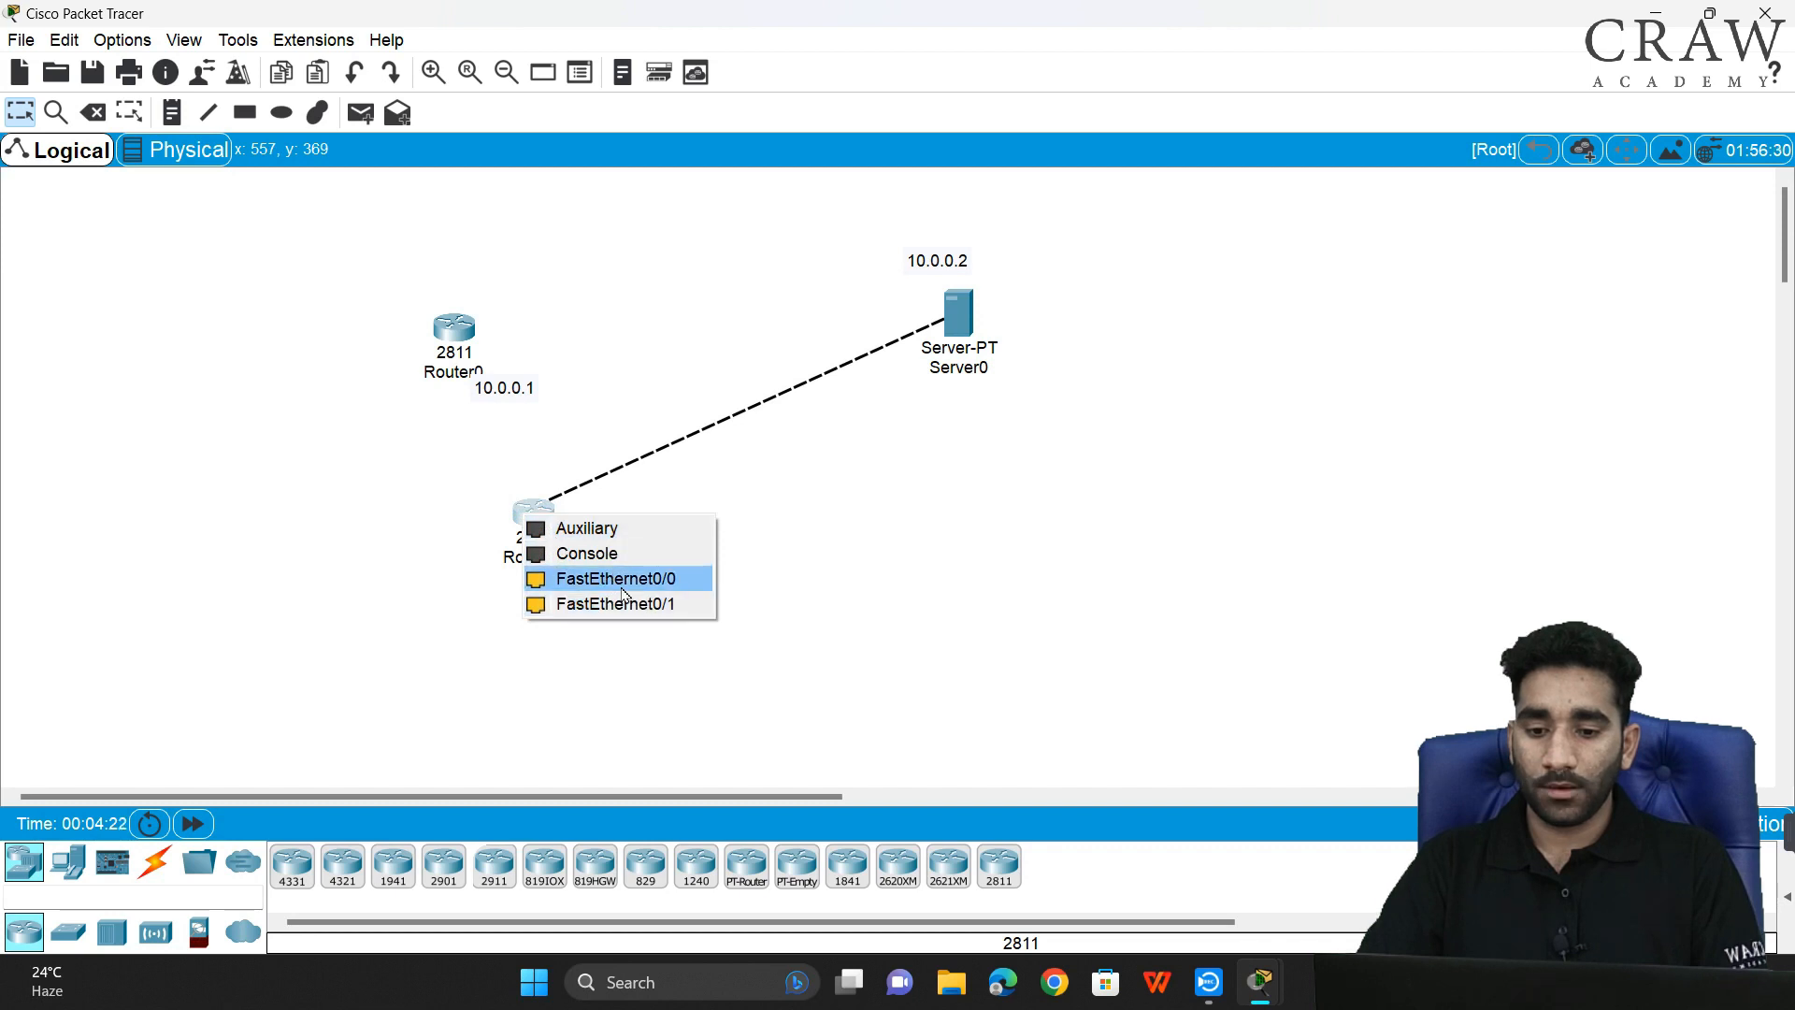
{"action": "left_click", "coordinate": [617, 578]}
- Reopen Router1's command line at the global configuration prompt
{"action": "left_click", "coordinate": [537, 517]}
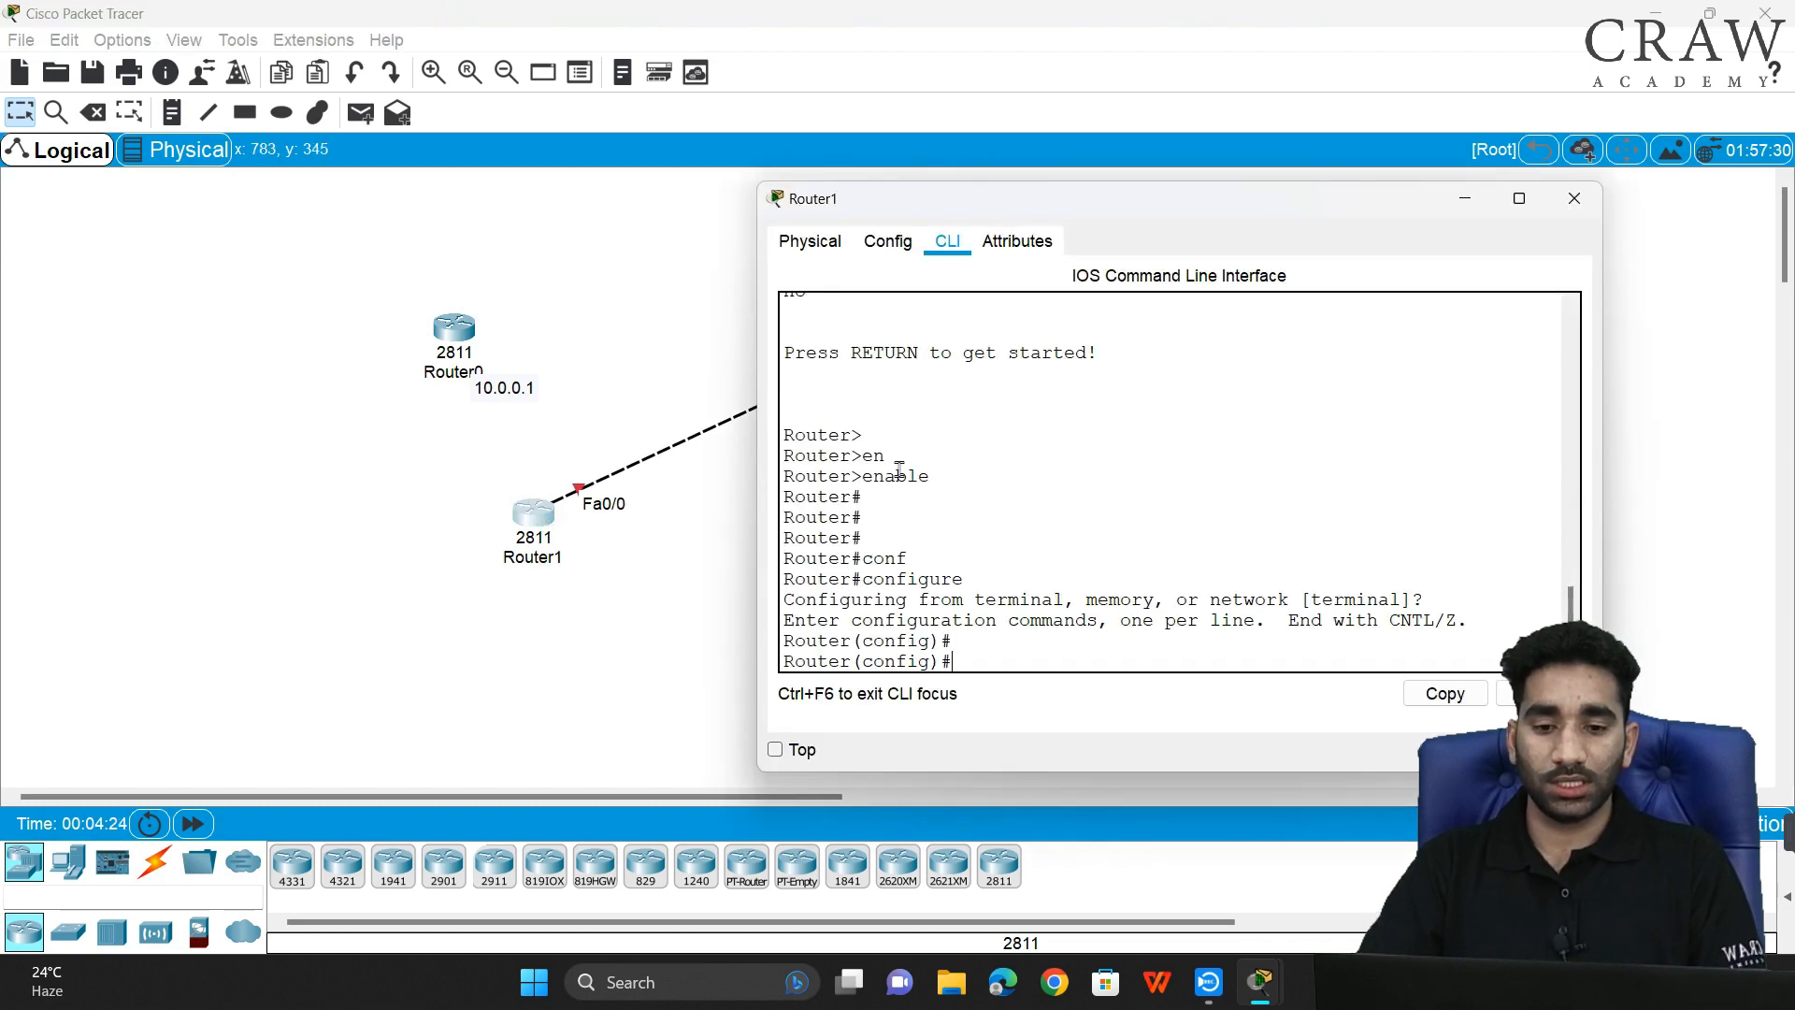
{"action": "key", "text": "Return"}
{"action": "key", "text": "Return"}
{"action": "key", "text": "Return"}
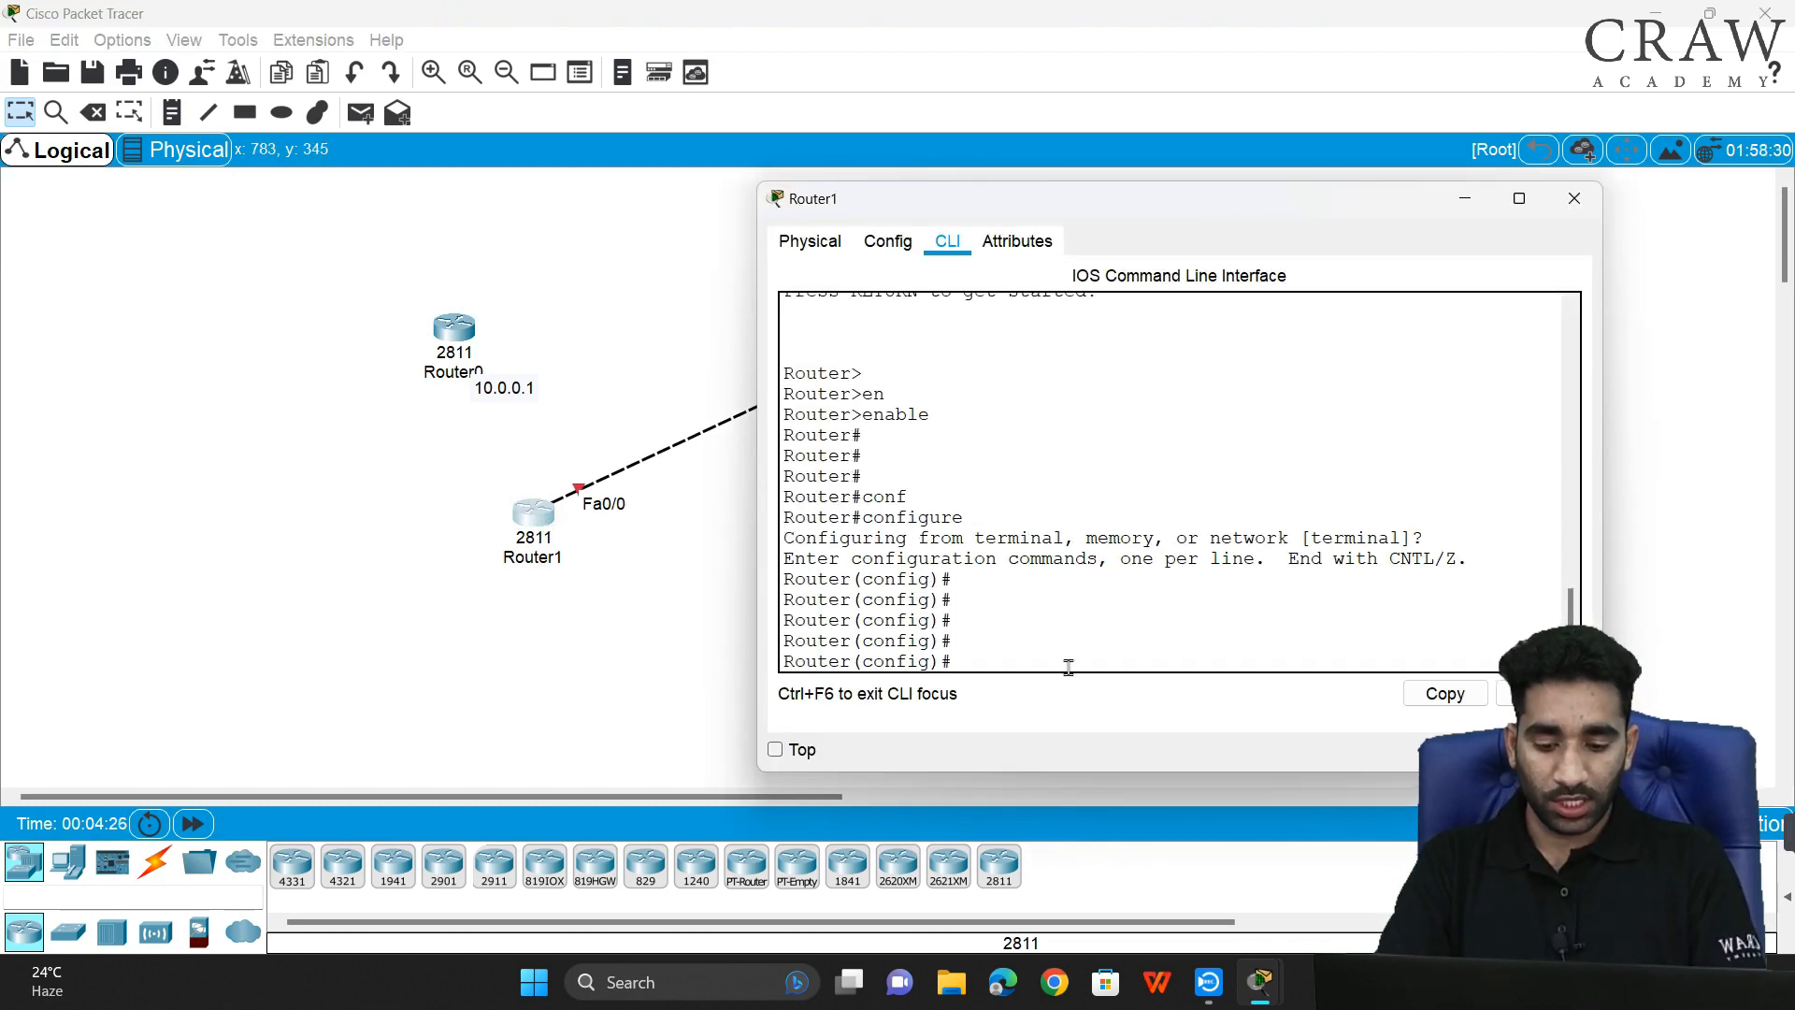
{"action": "type", "text": "ip ad"}
{"action": "key", "text": "Tab"}
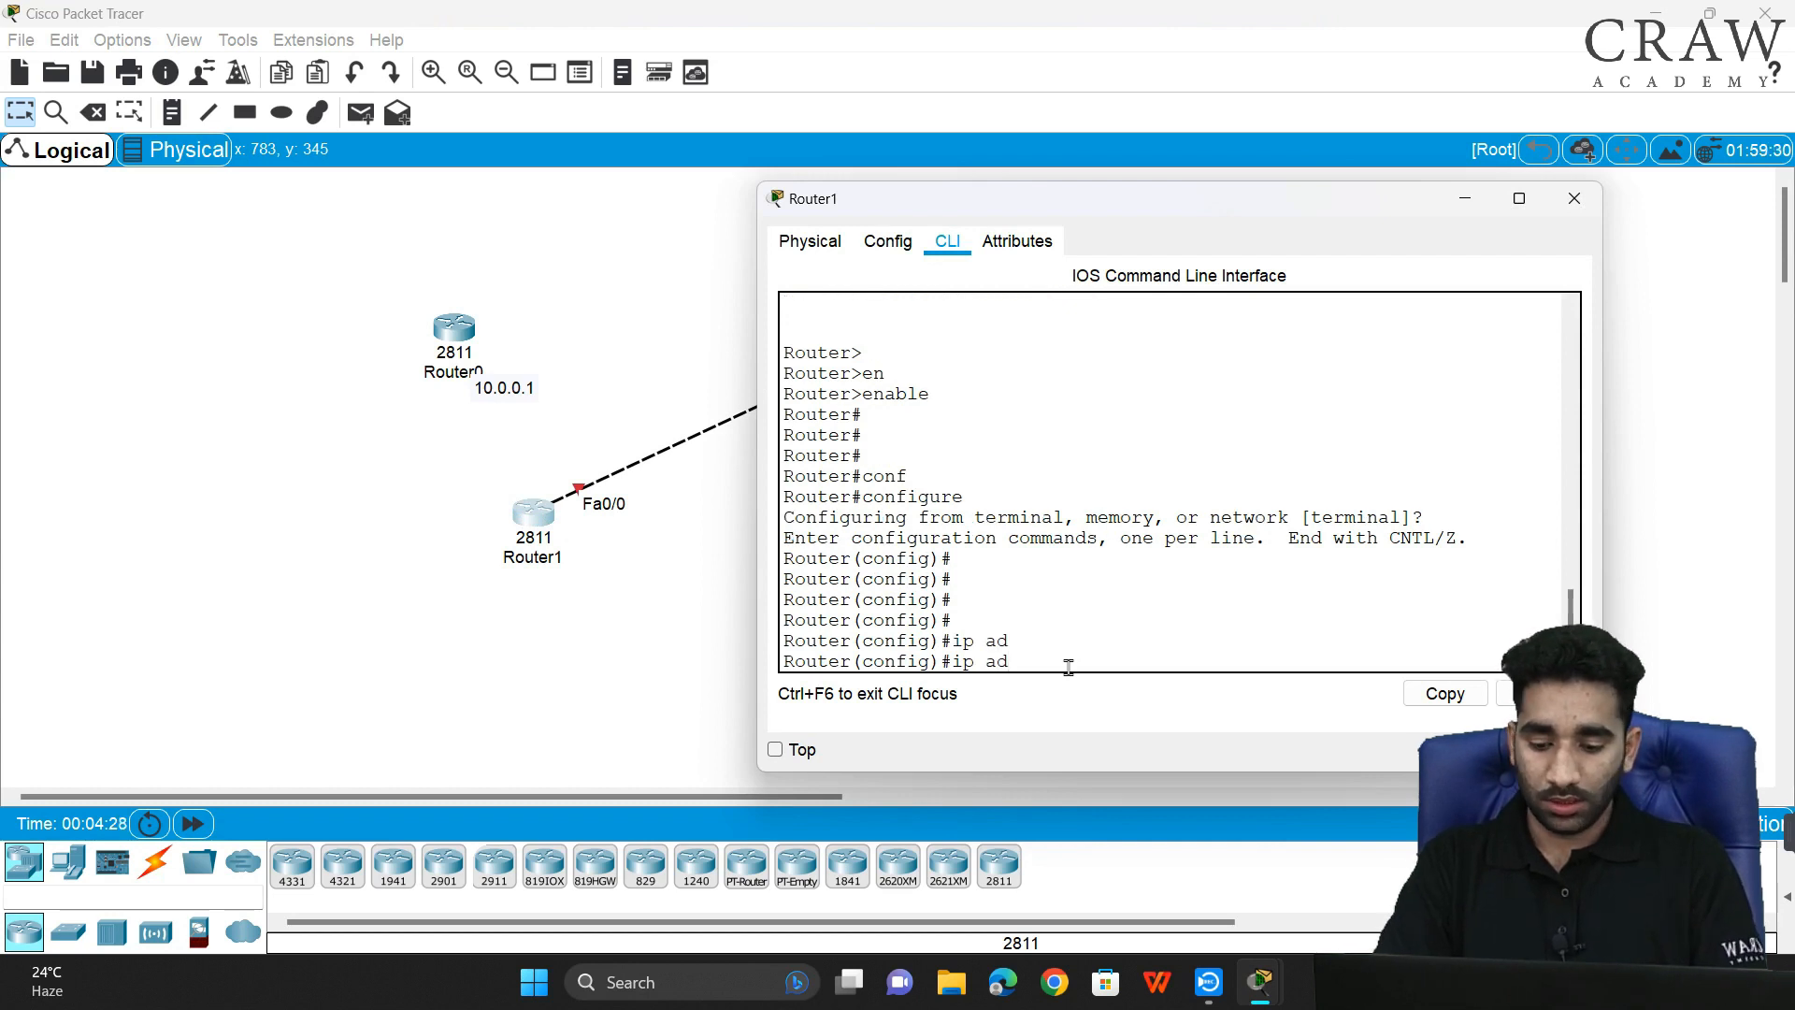
{"action": "type", "text": "d"}
{"action": "key", "text": "Tab"}
{"action": "key", "text": "BackSpace"}
{"action": "key", "text": "BackSpace"}
{"action": "key", "text": "BackSpace"}
{"action": "key", "text": "BackSpace"}
{"action": "key", "text": "BackSpace"}
{"action": "key", "text": "BackSpace"}
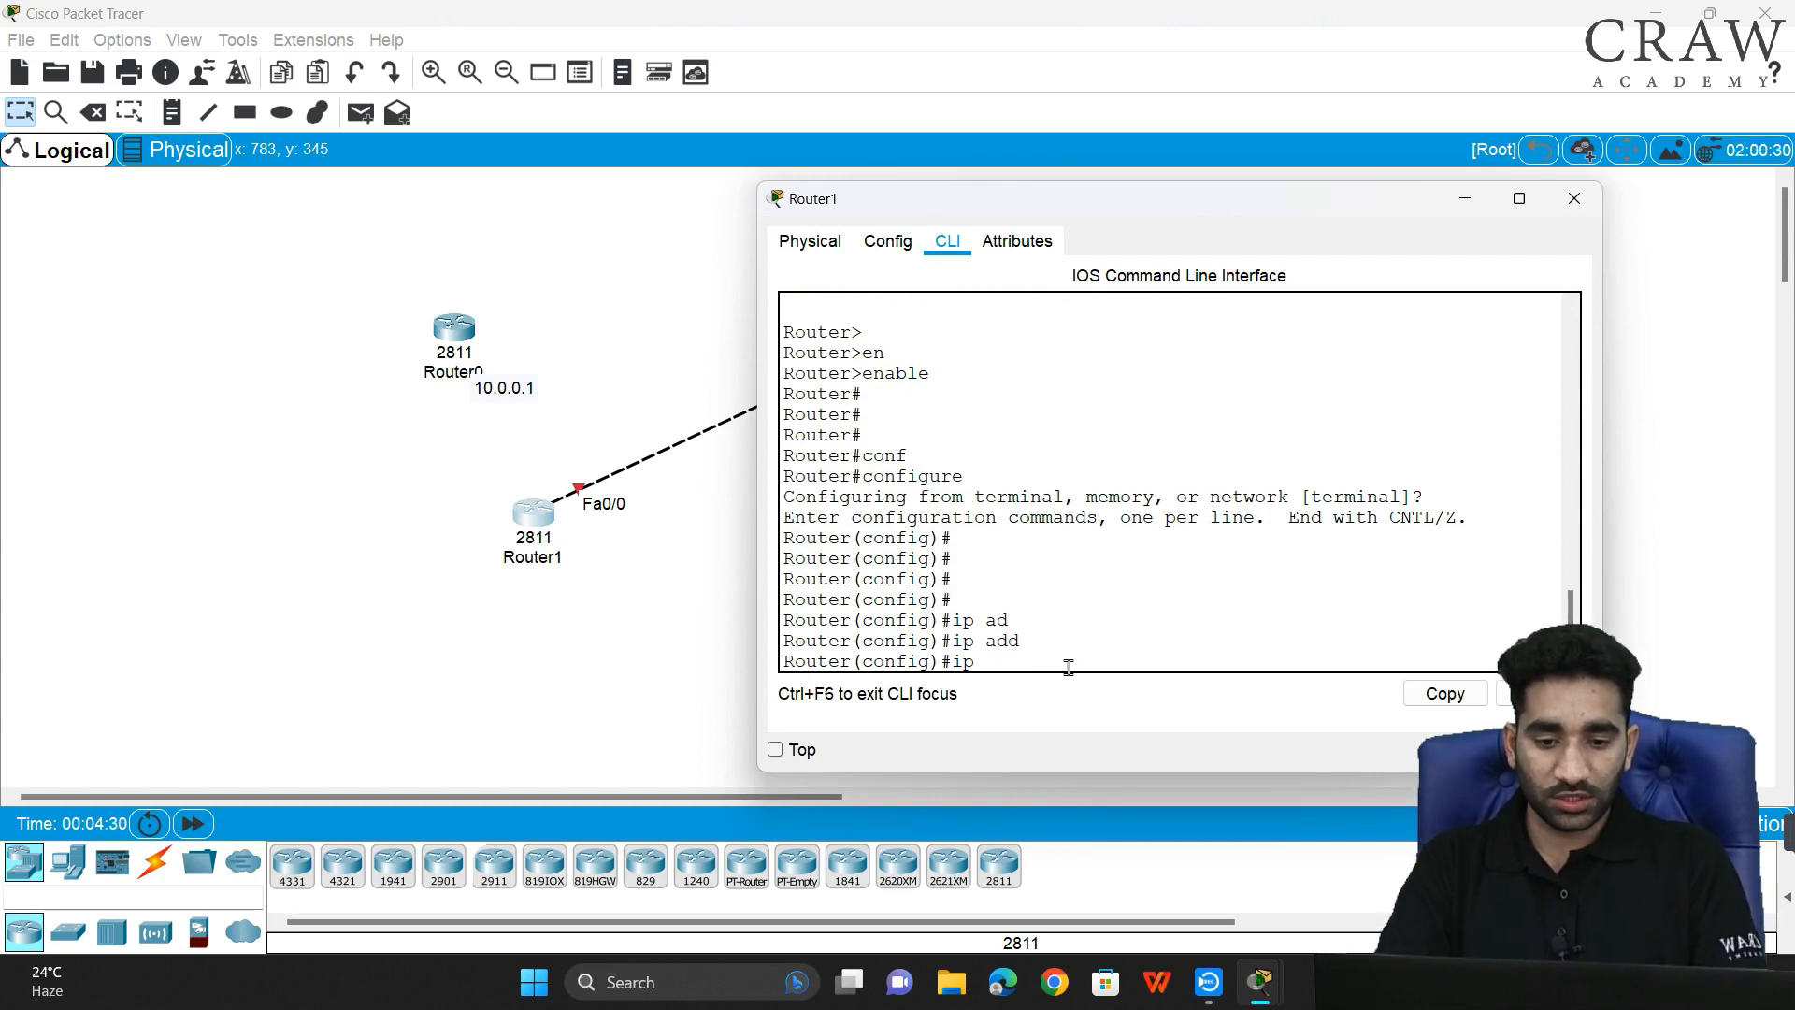
- Enter interface configuration mode for FastEthernet 0/0 on Router1
{"action": "key", "text": "Return"}
{"action": "key", "text": "Return"}
{"action": "key", "text": "Return"}
{"action": "type", "text": "int"}
{"action": "key", "text": "Tab"}
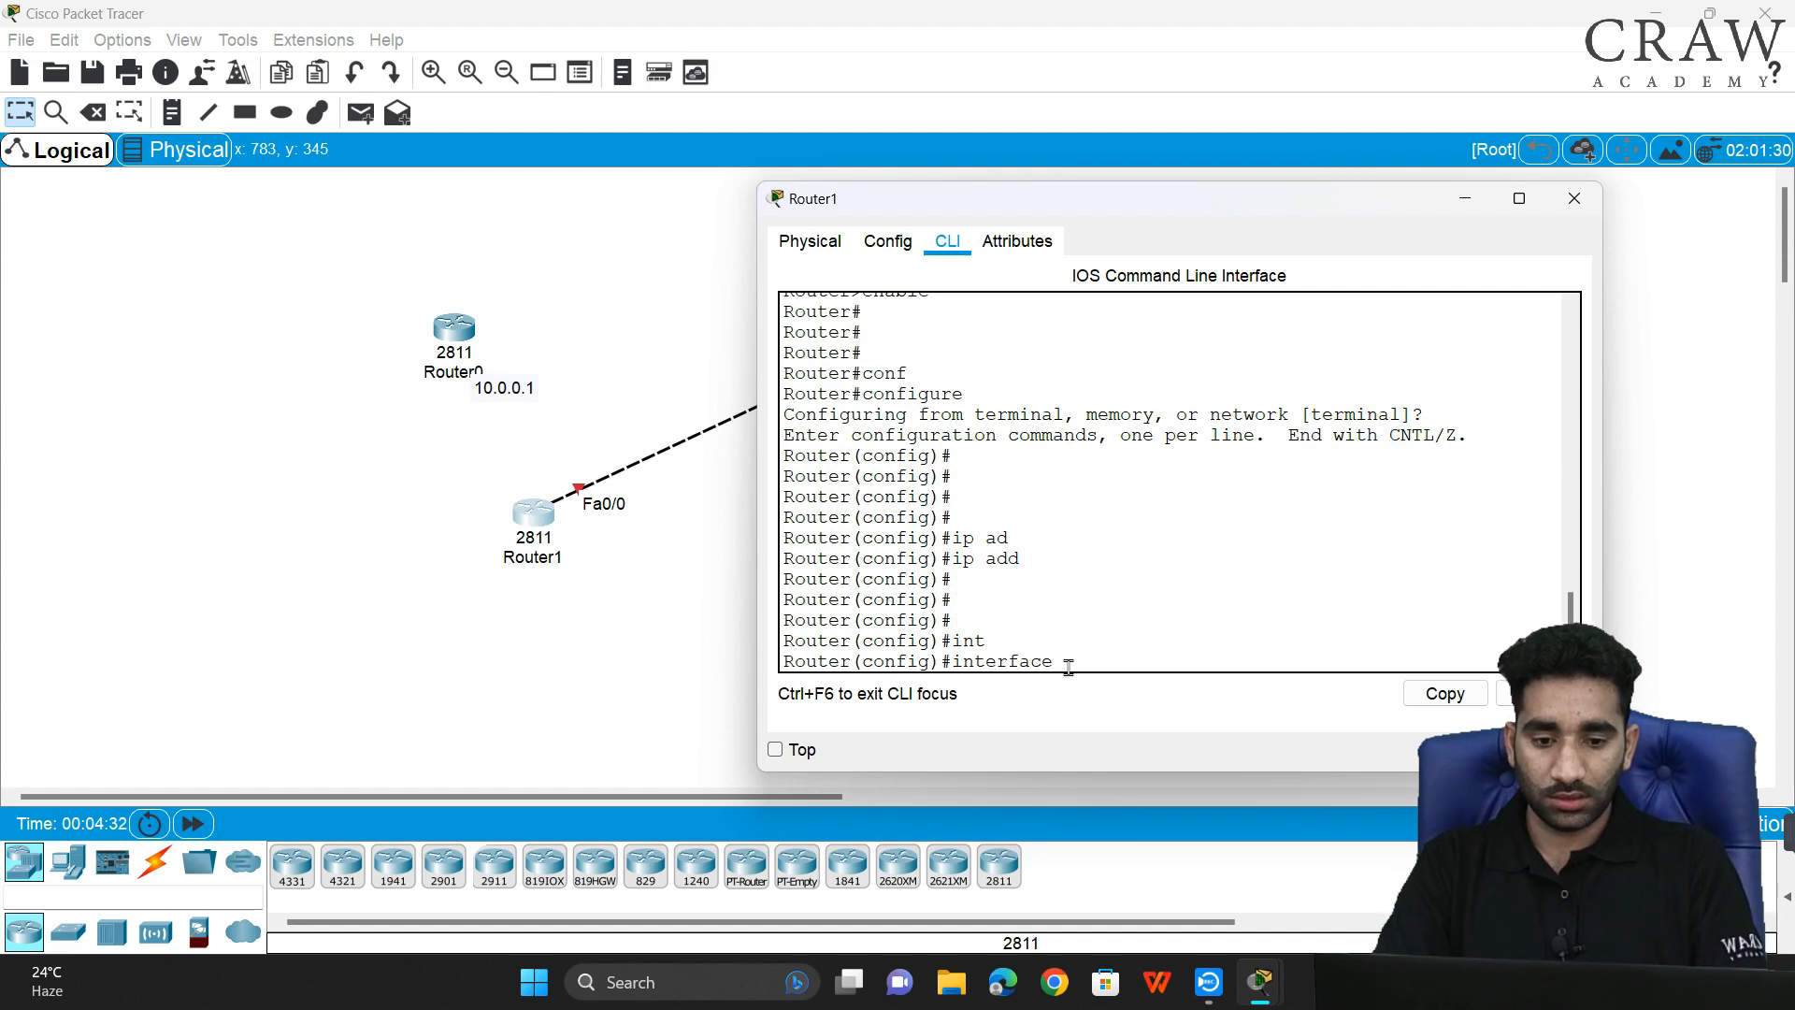
{"action": "type", "text": "g"}
{"action": "key", "text": "Tab"}
{"action": "key", "text": "BackSpace"}
{"action": "key", "text": "BackSpace"}
{"action": "key", "text": "BackSpace"}
{"action": "key", "text": "BackSpace"}
{"action": "key", "text": "BackSpace"}
{"action": "key", "text": "BackSpace"}
{"action": "key", "text": "BackSpace"}
{"action": "key", "text": "BackSpace"}
{"action": "key", "text": "BackSpace"}
{"action": "key", "text": "BackSpace"}
{"action": "key", "text": "BackSpace"}
{"action": "key", "text": "BackSpace"}
{"action": "key", "text": "BackSpace"}
{"action": "key", "text": "BackSpace"}
{"action": "key", "text": "BackSpace"}
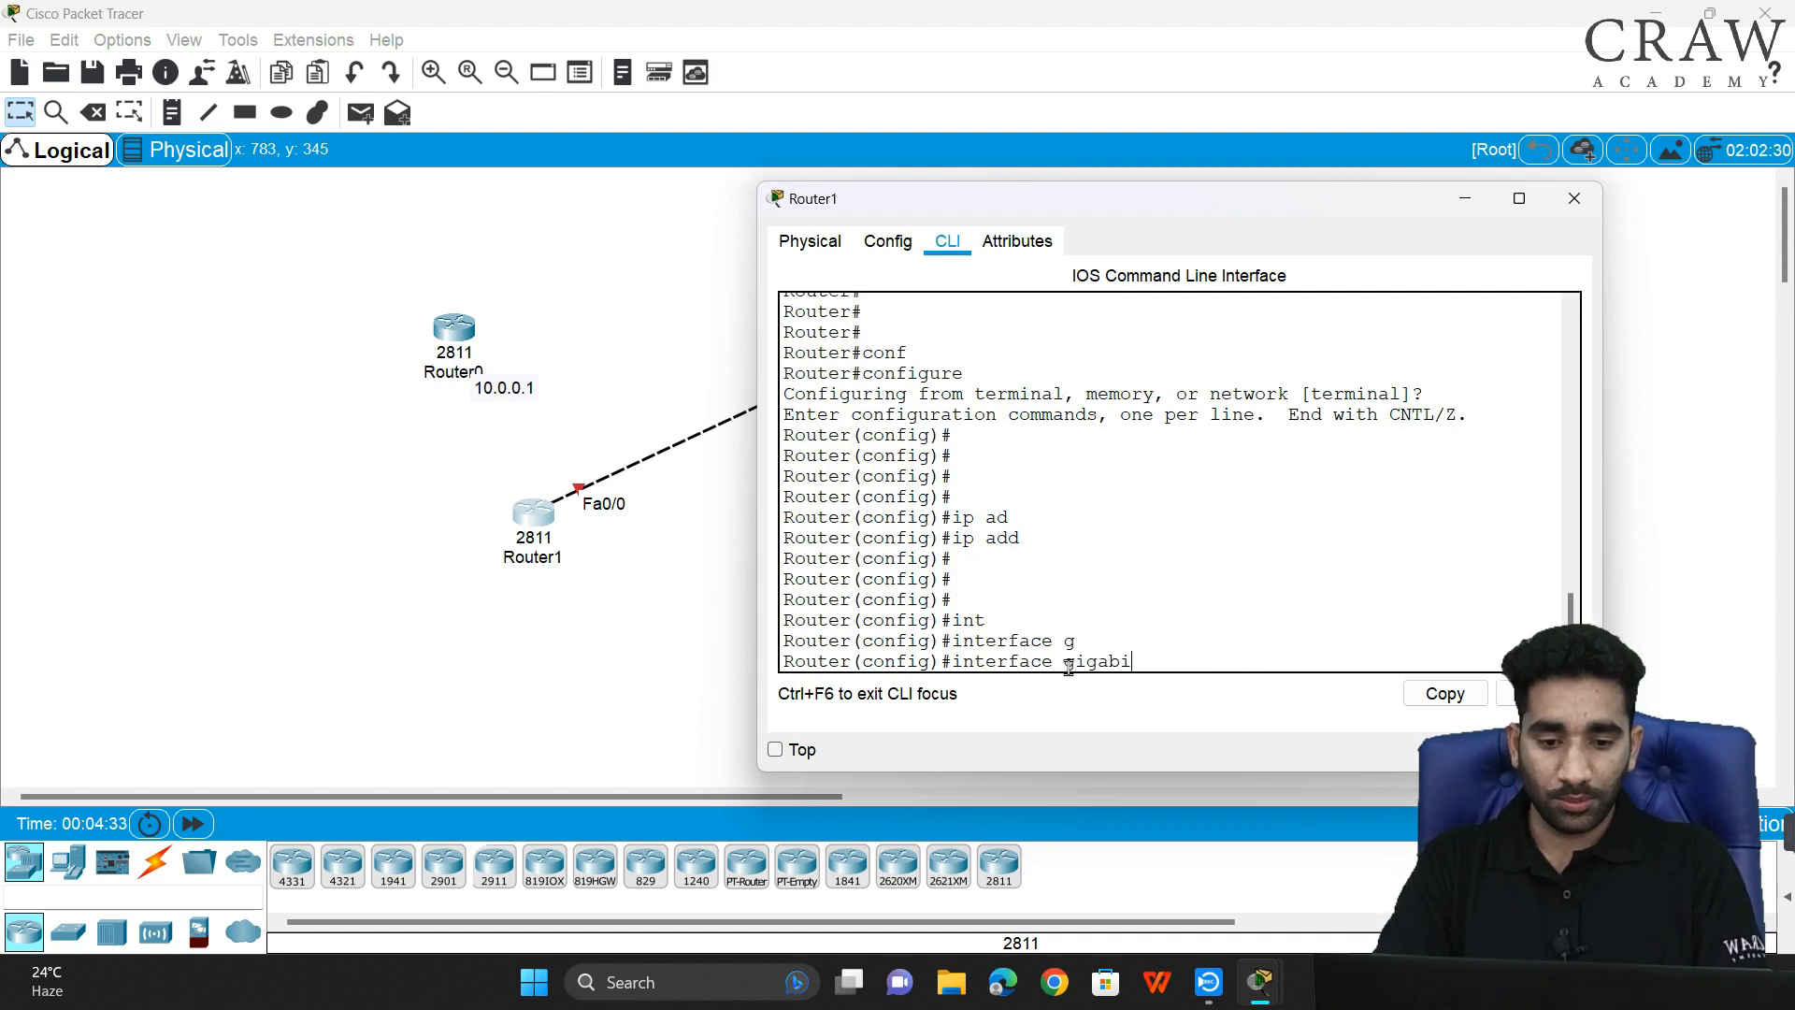
{"action": "type", "text": "f"}
{"action": "key", "text": "Tab"}
{"action": "type", "text": "/"}
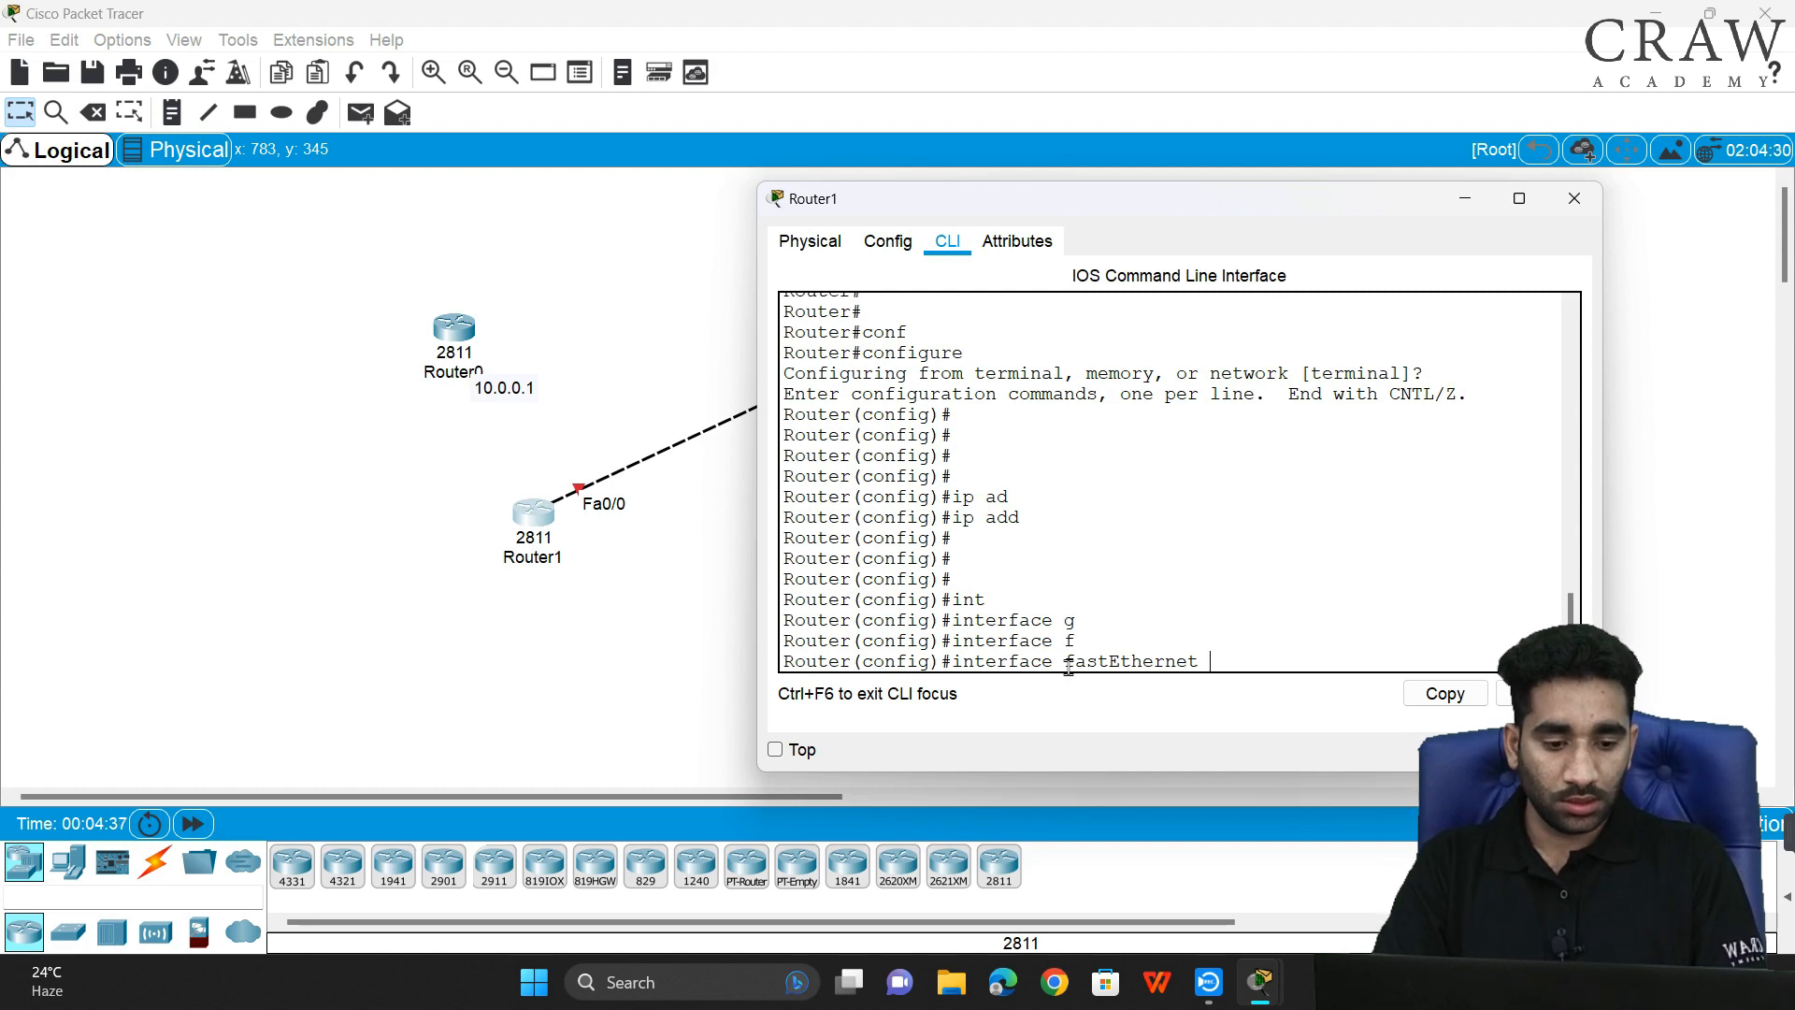
{"action": "type", "text": "0/0"}
{"action": "key", "text": "Return"}
{"action": "key", "text": "Return"}
- Assign the interface the IP address 10.0.0.1 with subnet mask 255.0.0.0
{"action": "type", "text": "ip ad"}
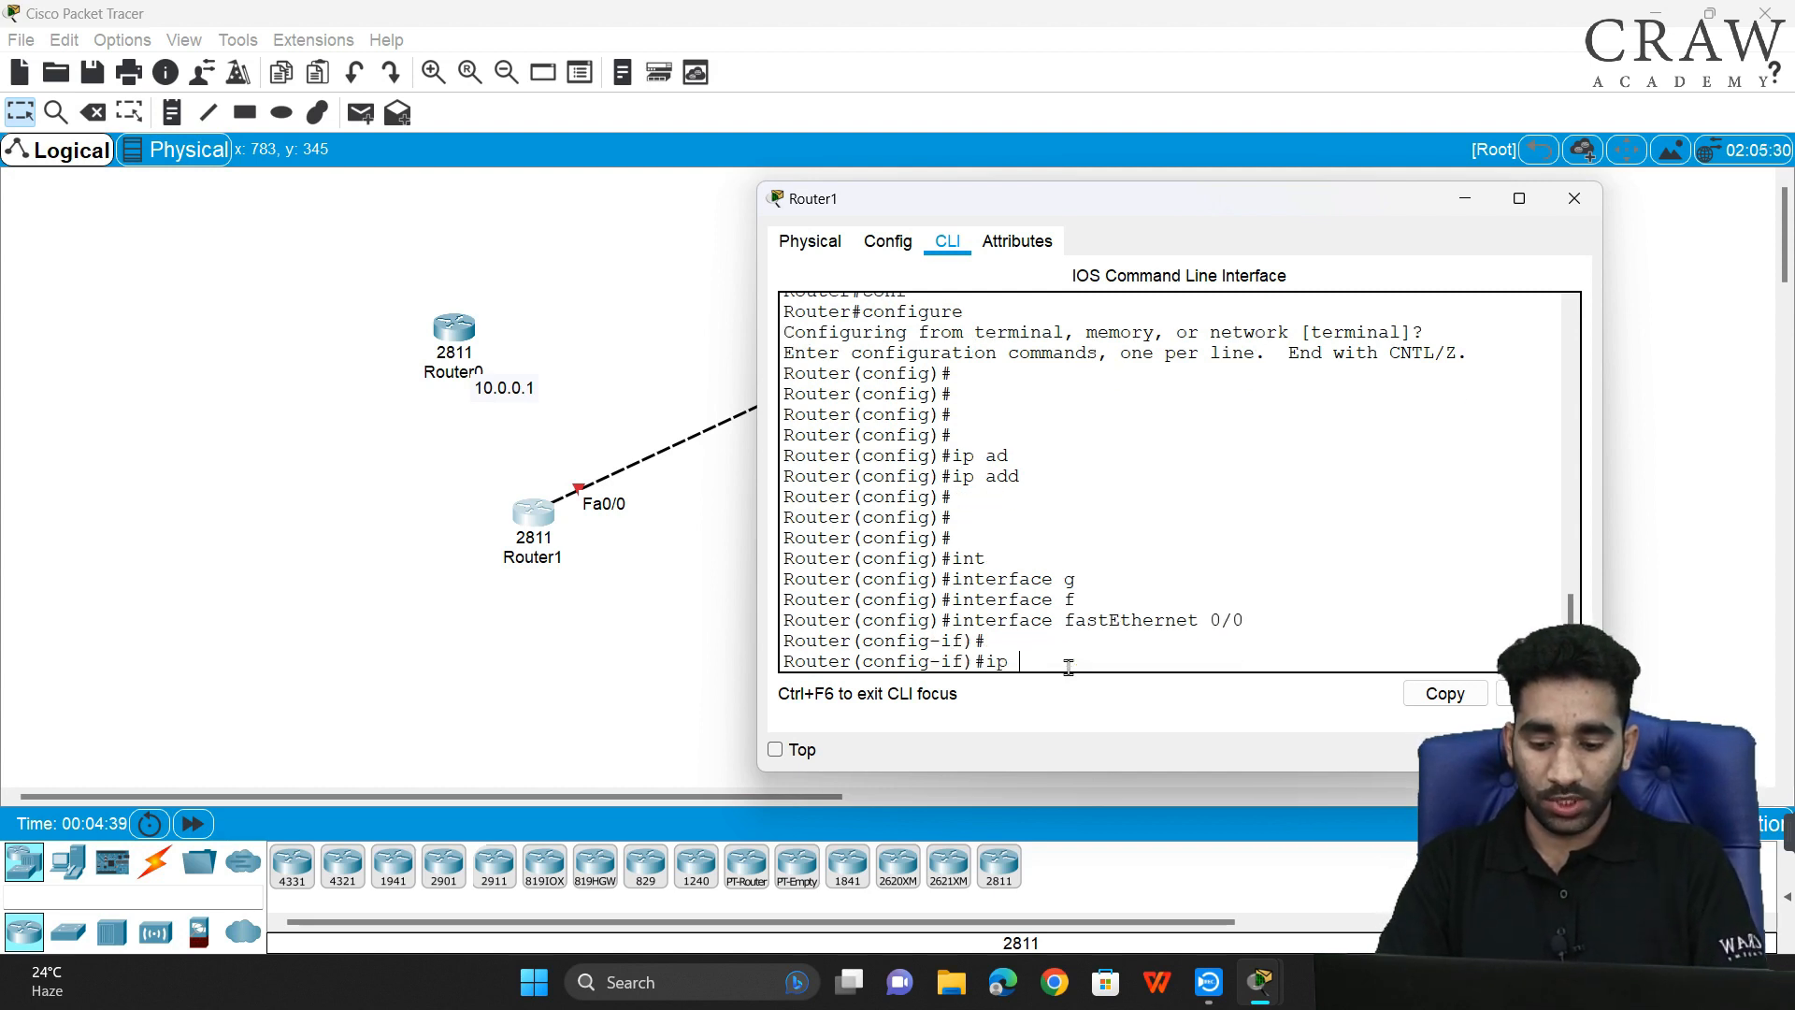
{"action": "key", "text": "Tab"}
{"action": "type", "text": "10.0.0.0"}
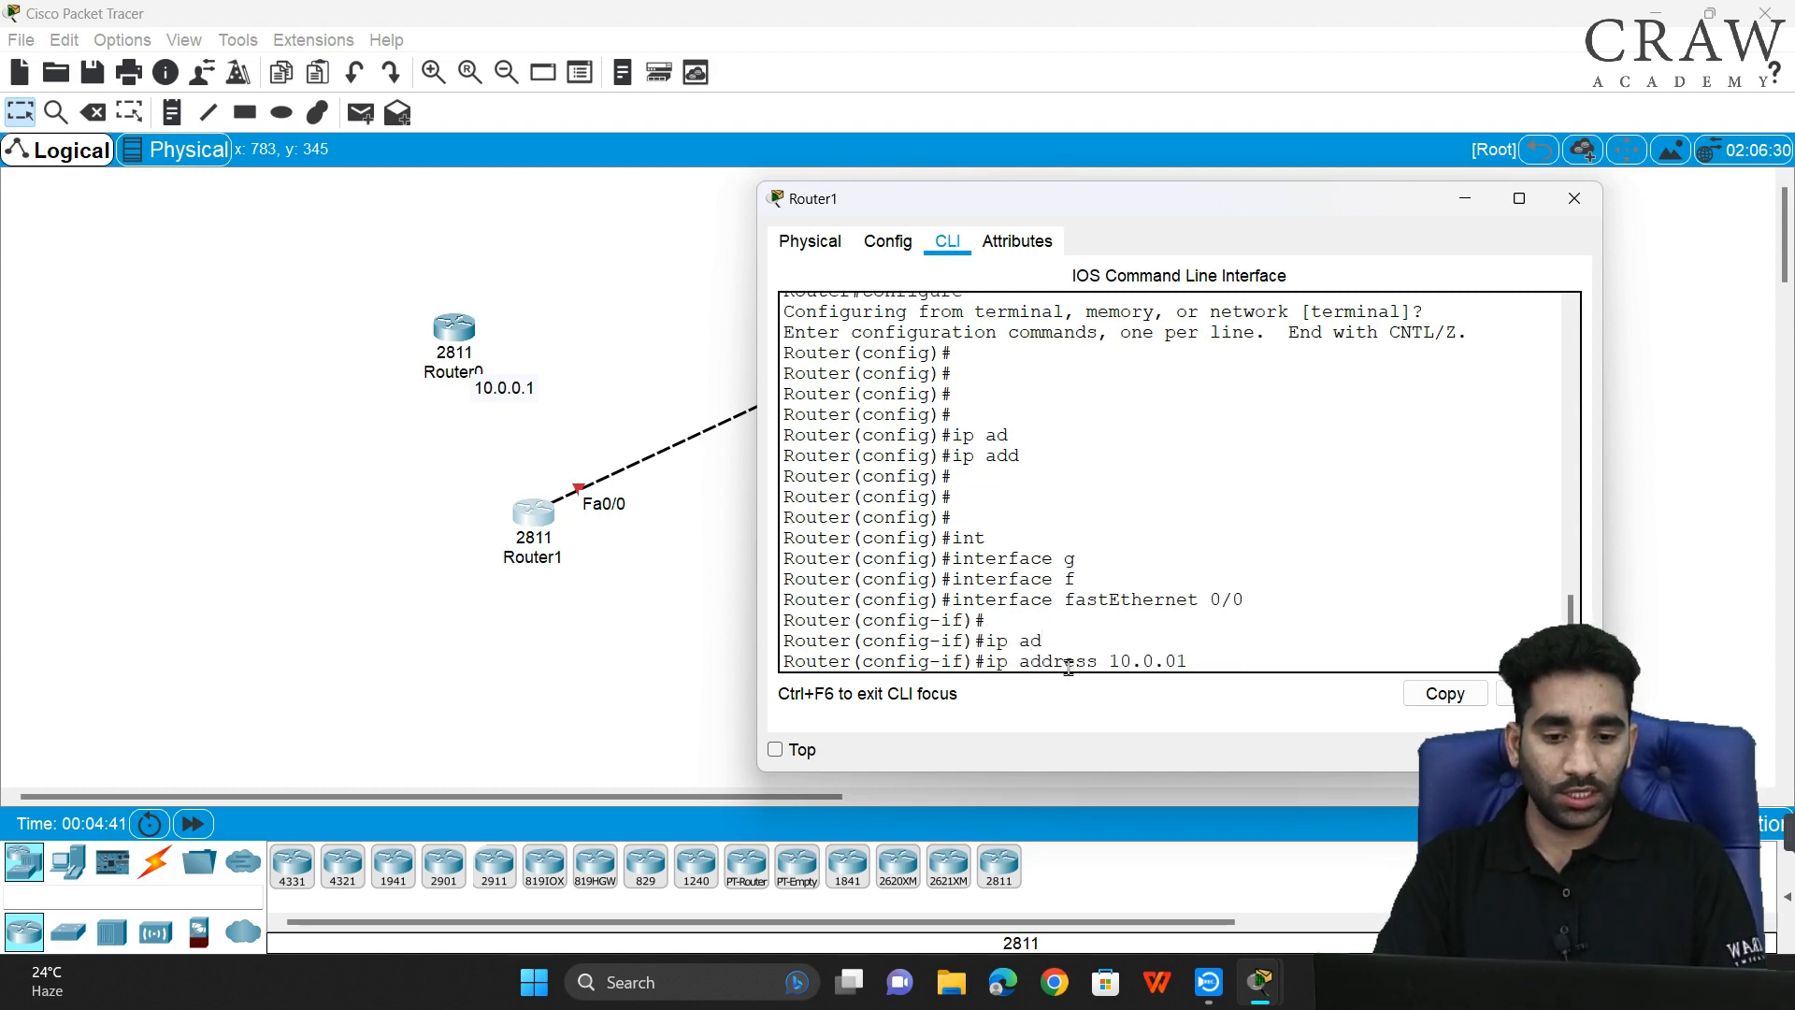
{"action": "key", "text": "BackSpace"}
{"action": "type", "text": "1 255.0"}
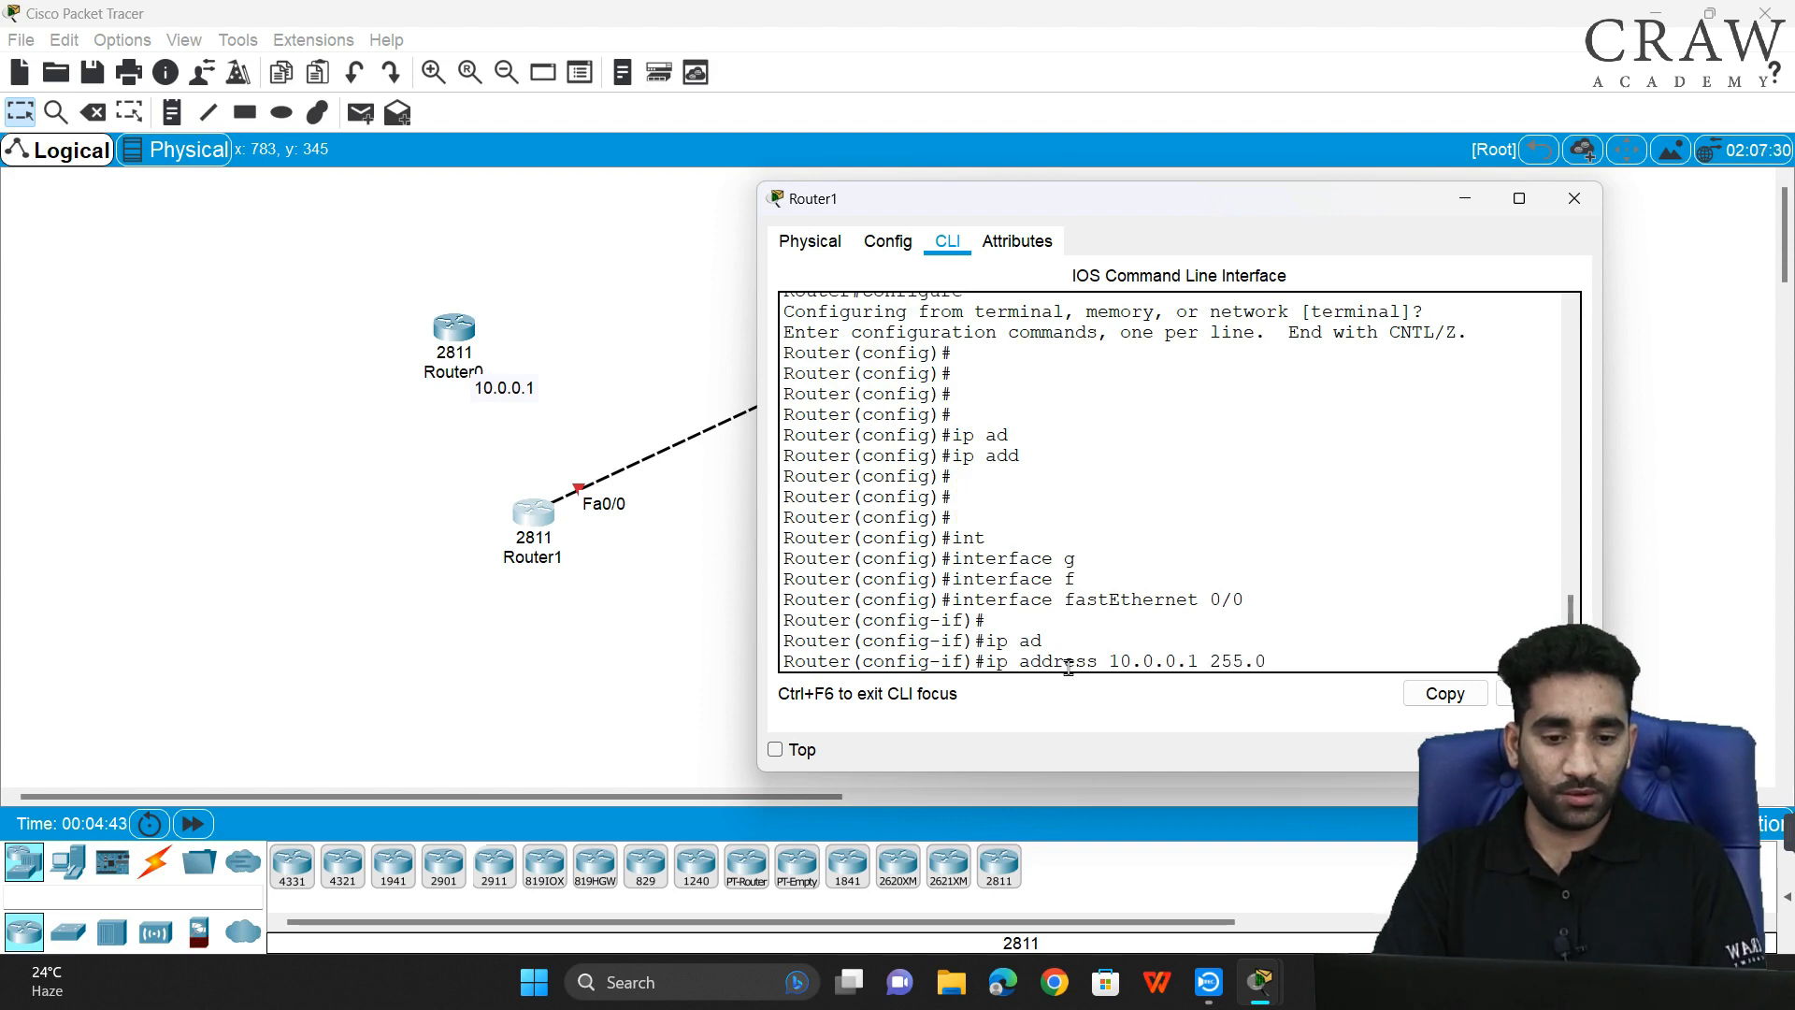
{"action": "type", "text": ".0.0."}
{"action": "key", "text": "Return"}
{"action": "key", "text": "Return"}
- Enable the FastEthernet 0/0 interface with no shutdown
{"action": "type", "text": "no sh"}
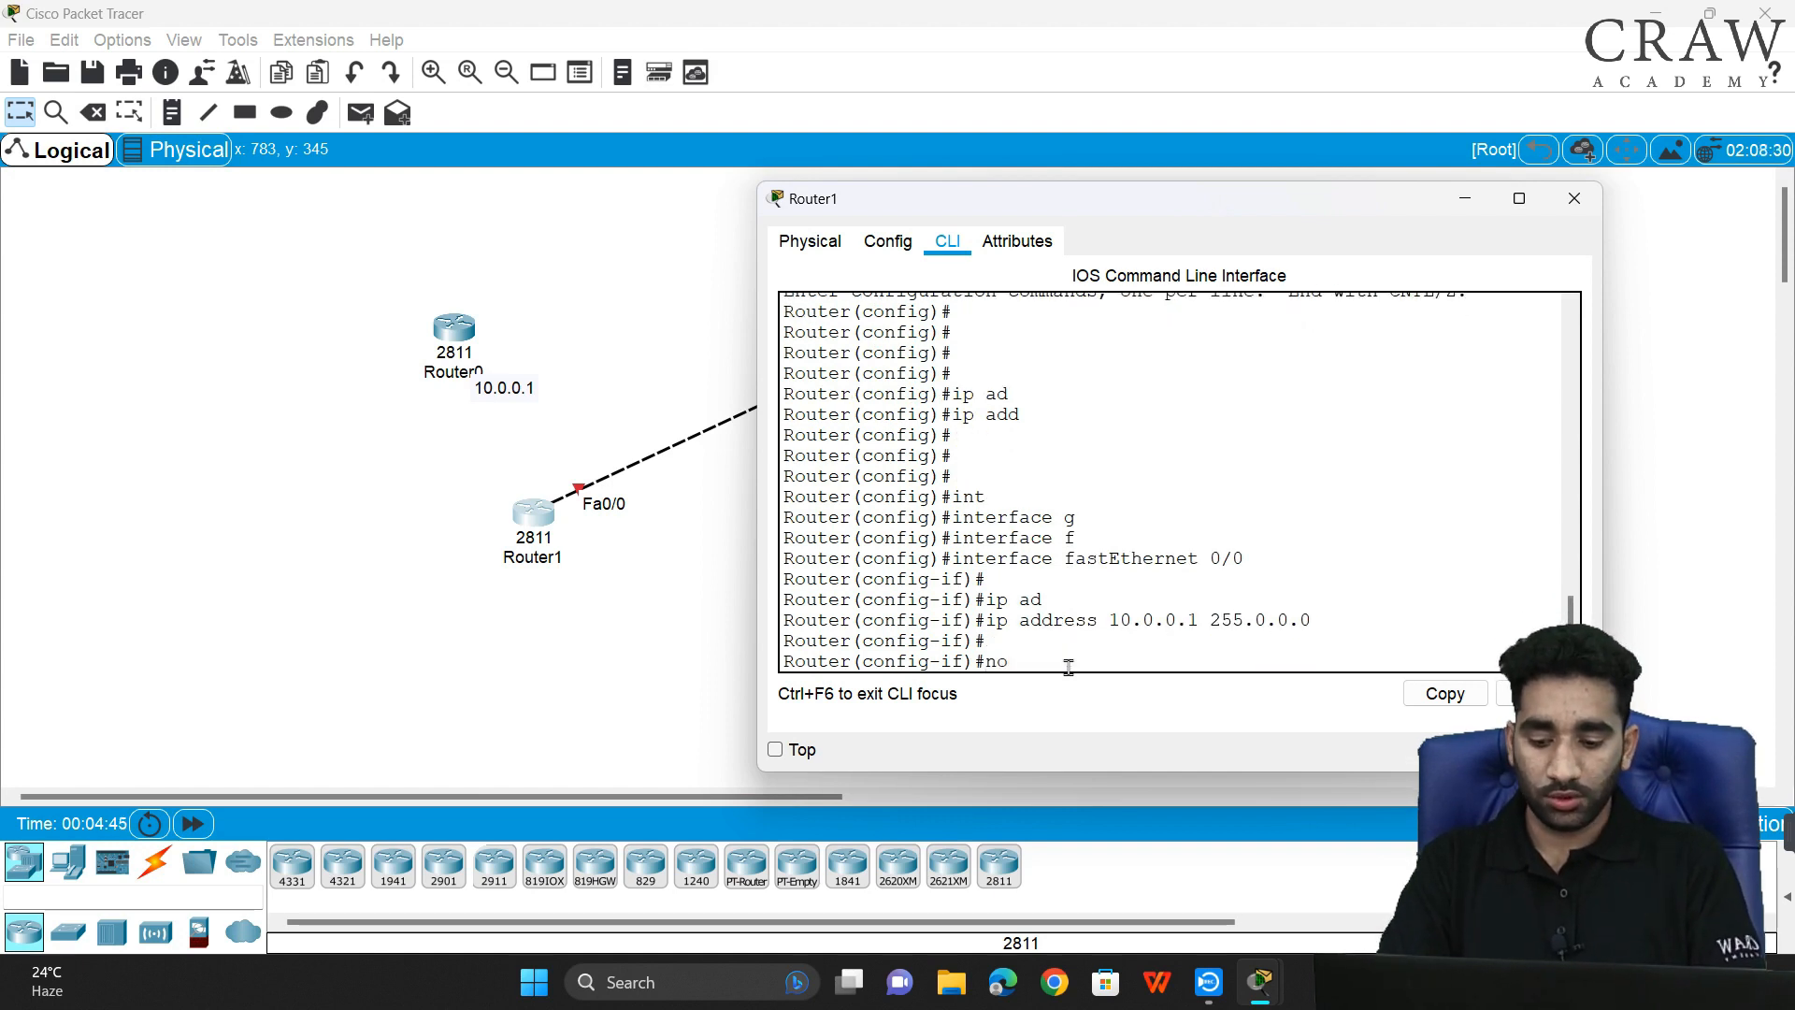
{"action": "key", "text": "Tab"}
{"action": "key", "text": "Return"}
{"action": "key", "text": "Return"}
{"action": "key", "text": "Return"}
- Exit interface and global configuration modes back to Router1's privileged prompt
{"action": "type", "text": "ex"}
{"action": "key", "text": "Return"}
{"action": "key", "text": "Return"}
{"action": "key", "text": "Return"}
{"action": "key", "text": "Return"}
{"action": "type", "text": "ex"}
{"action": "key", "text": "Return"}
{"action": "key", "text": "Return"}
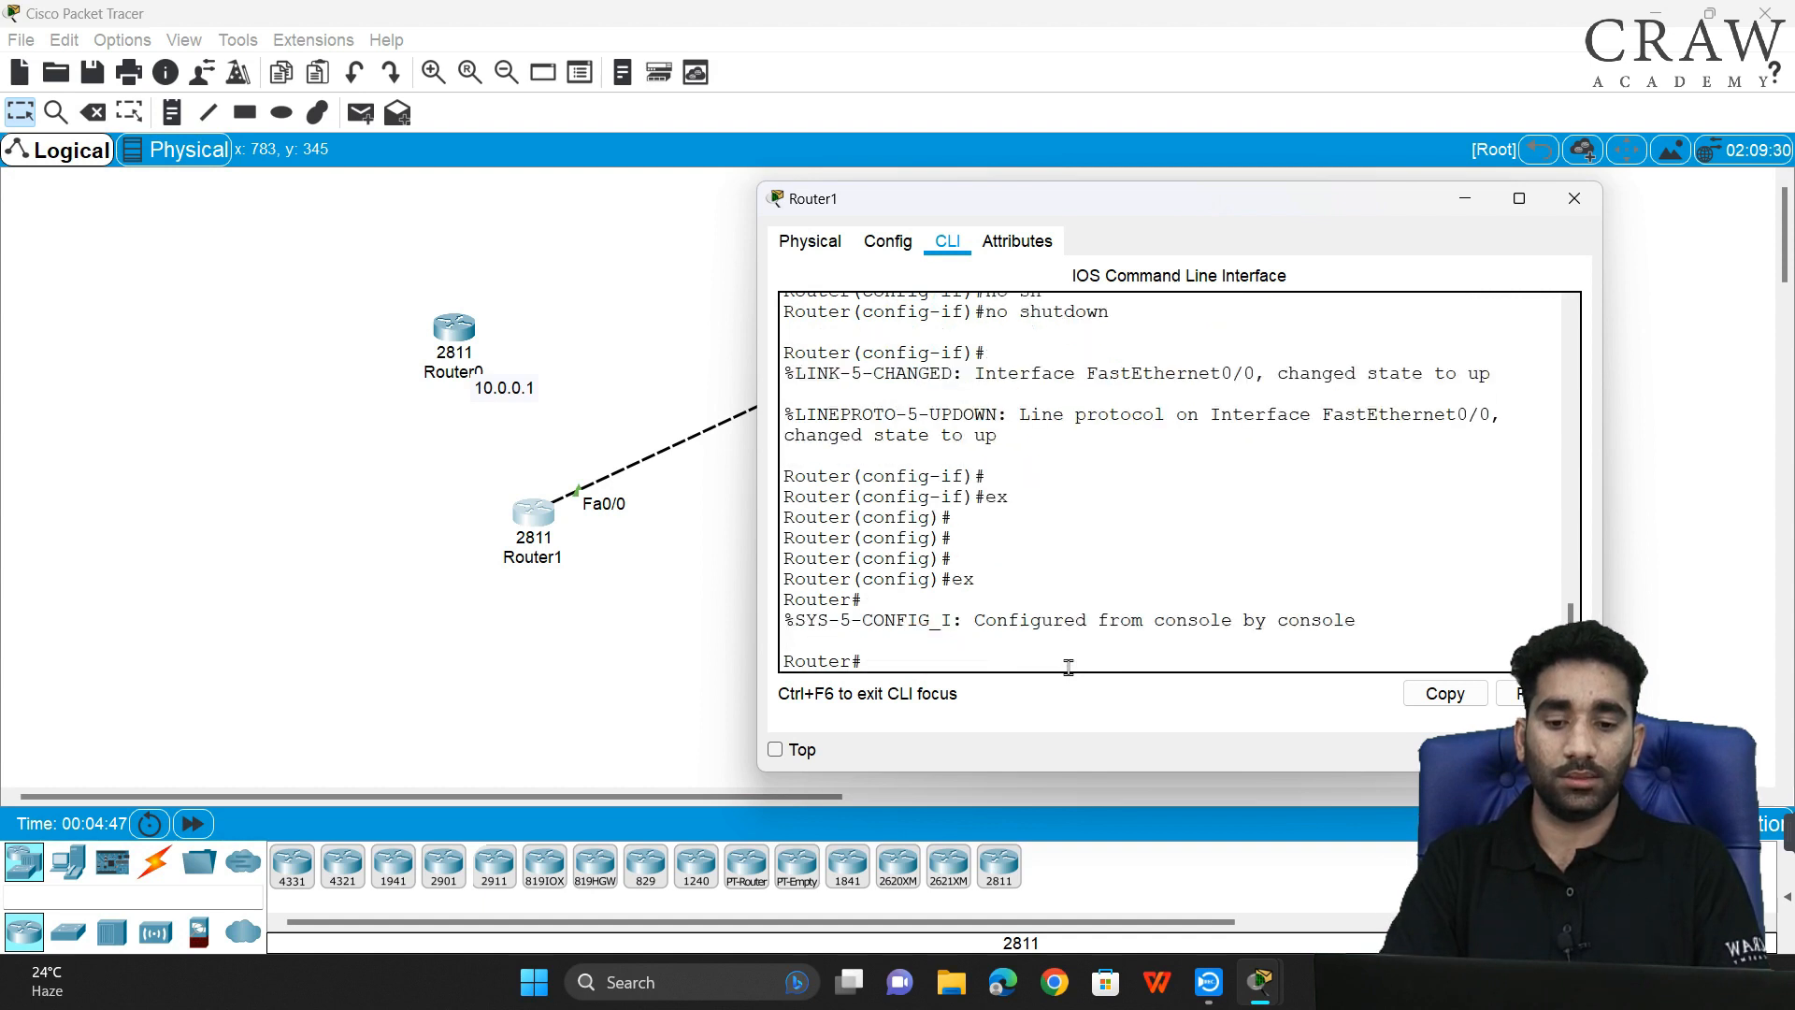
{"action": "key", "text": "Return"}
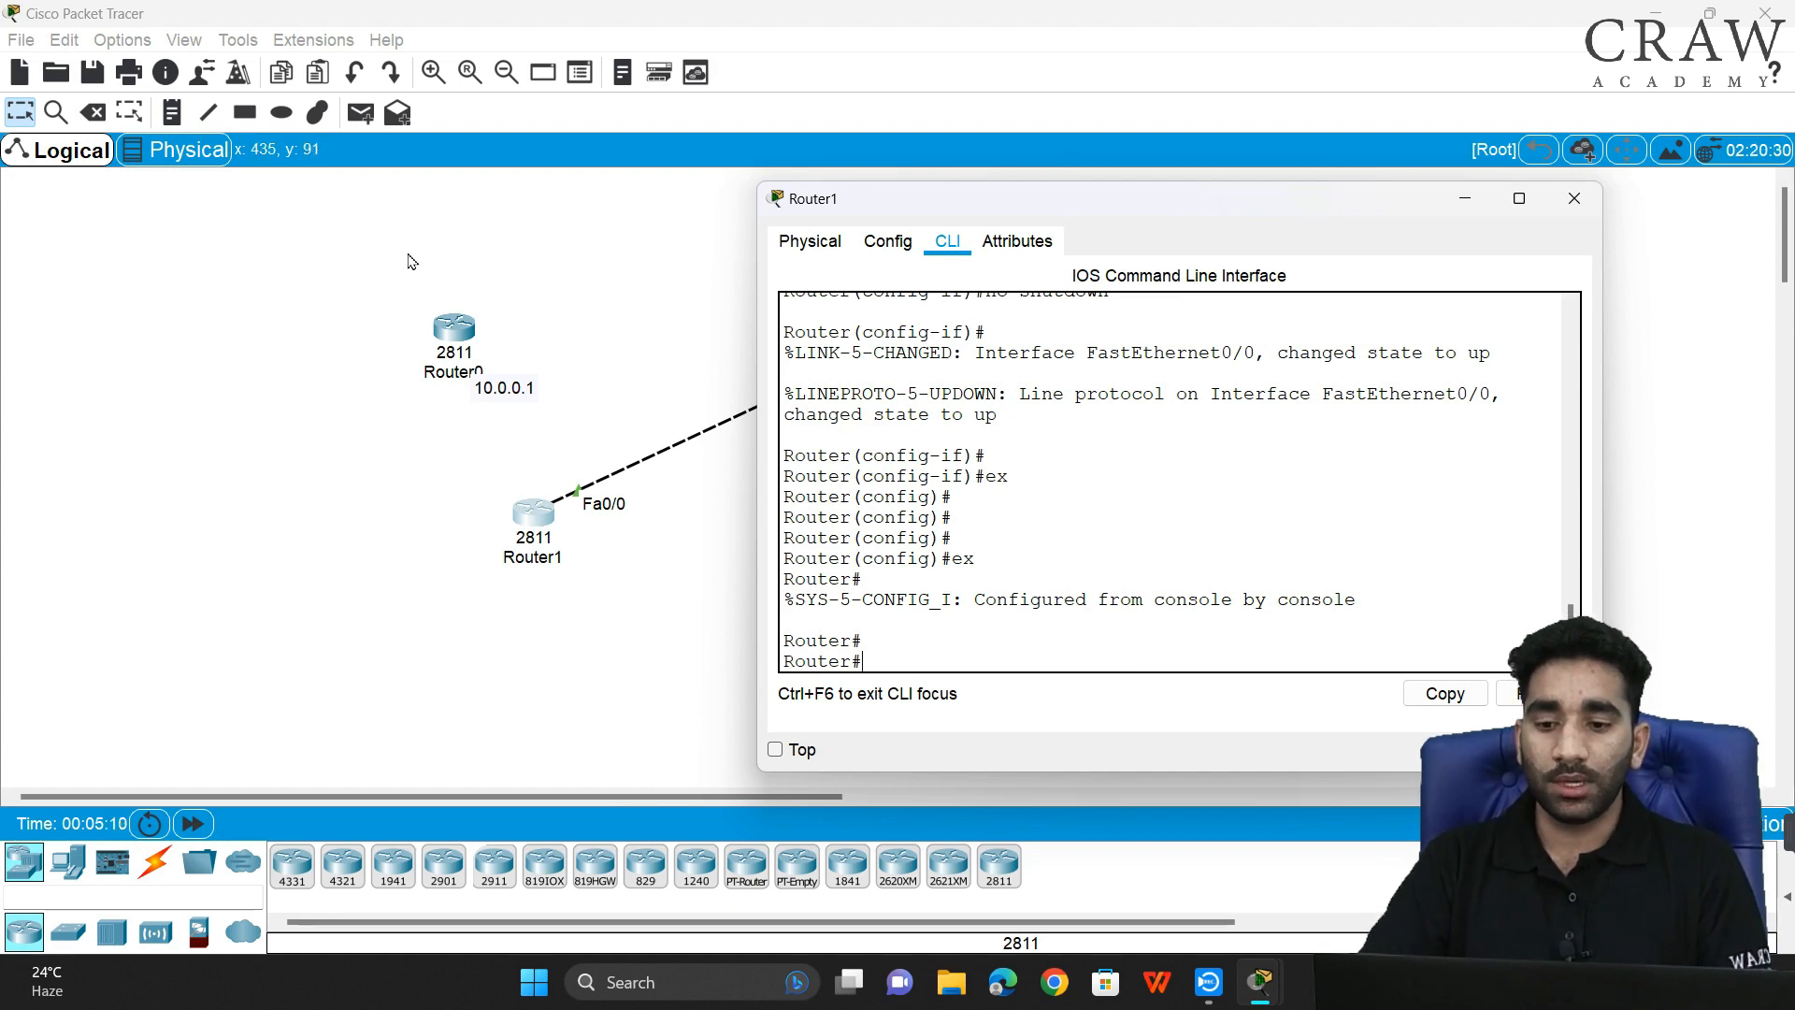
{"action": "left_click_drag", "start_coordinate": [407, 252], "coordinate": [557, 404]}
{"action": "left_click_drag", "start_coordinate": [820, 210], "coordinate": [1012, 412]}
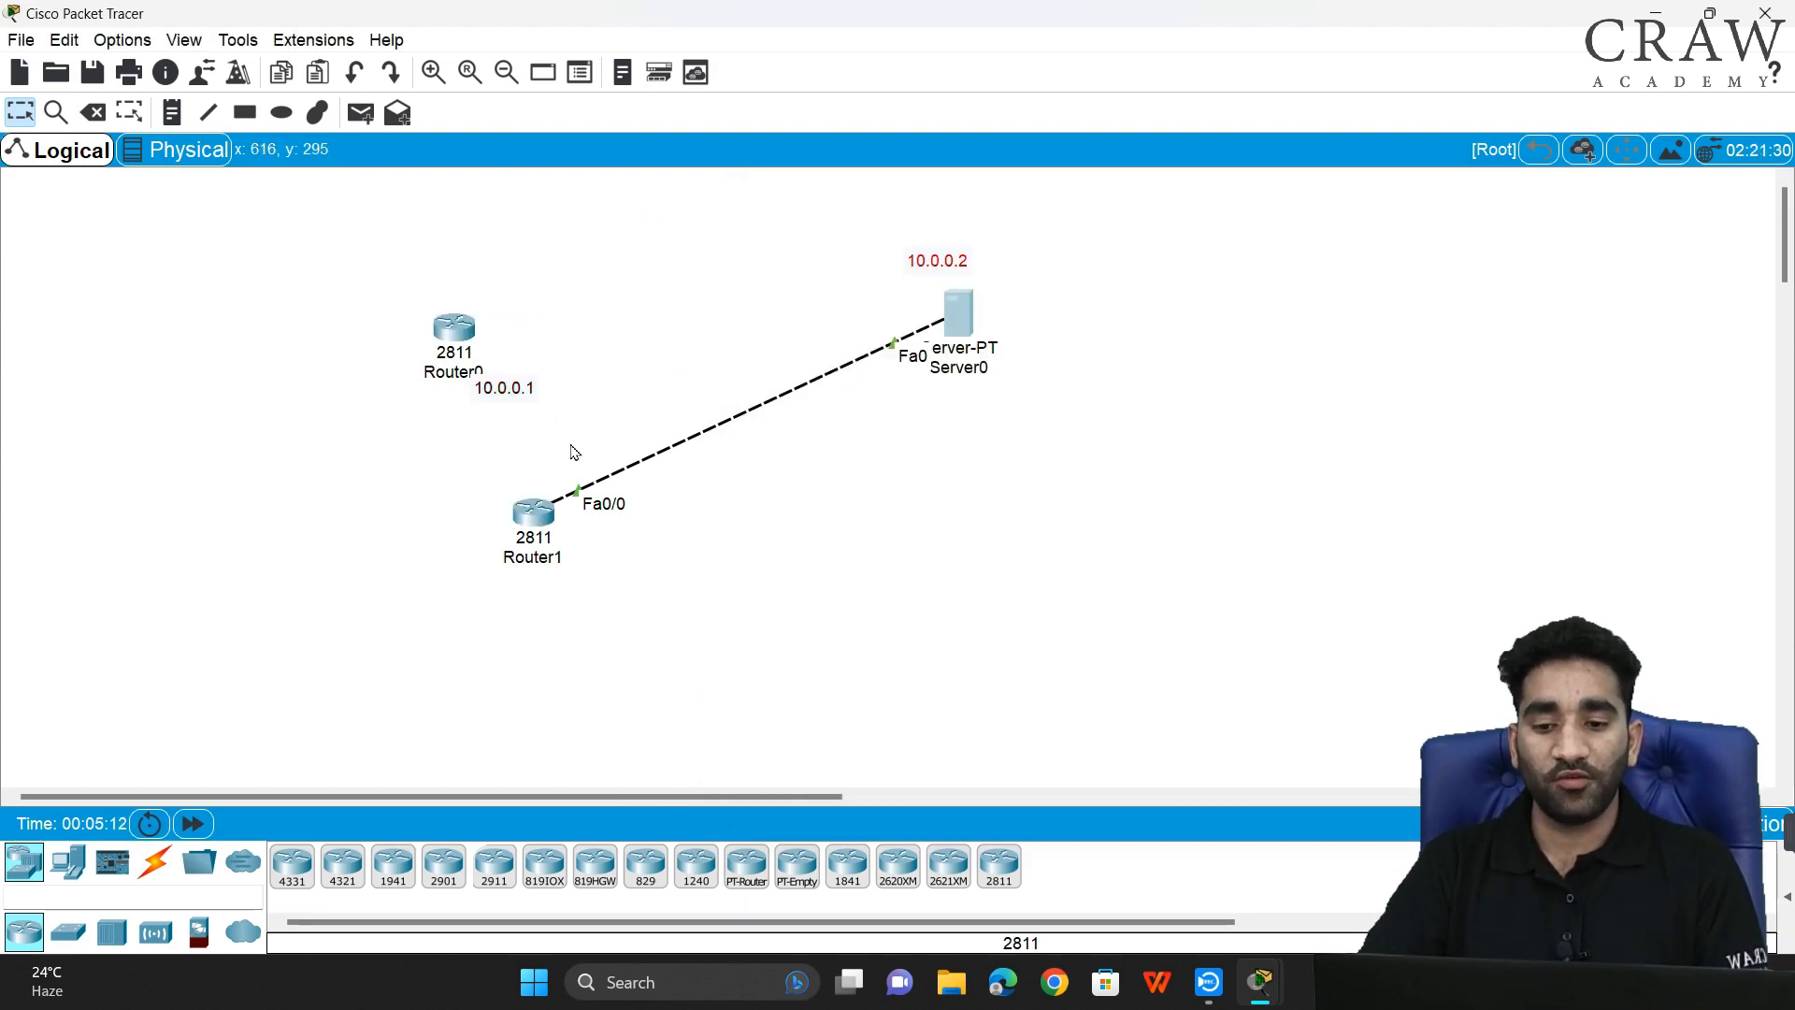
{"action": "left_click_drag", "start_coordinate": [464, 461], "coordinate": [742, 593]}
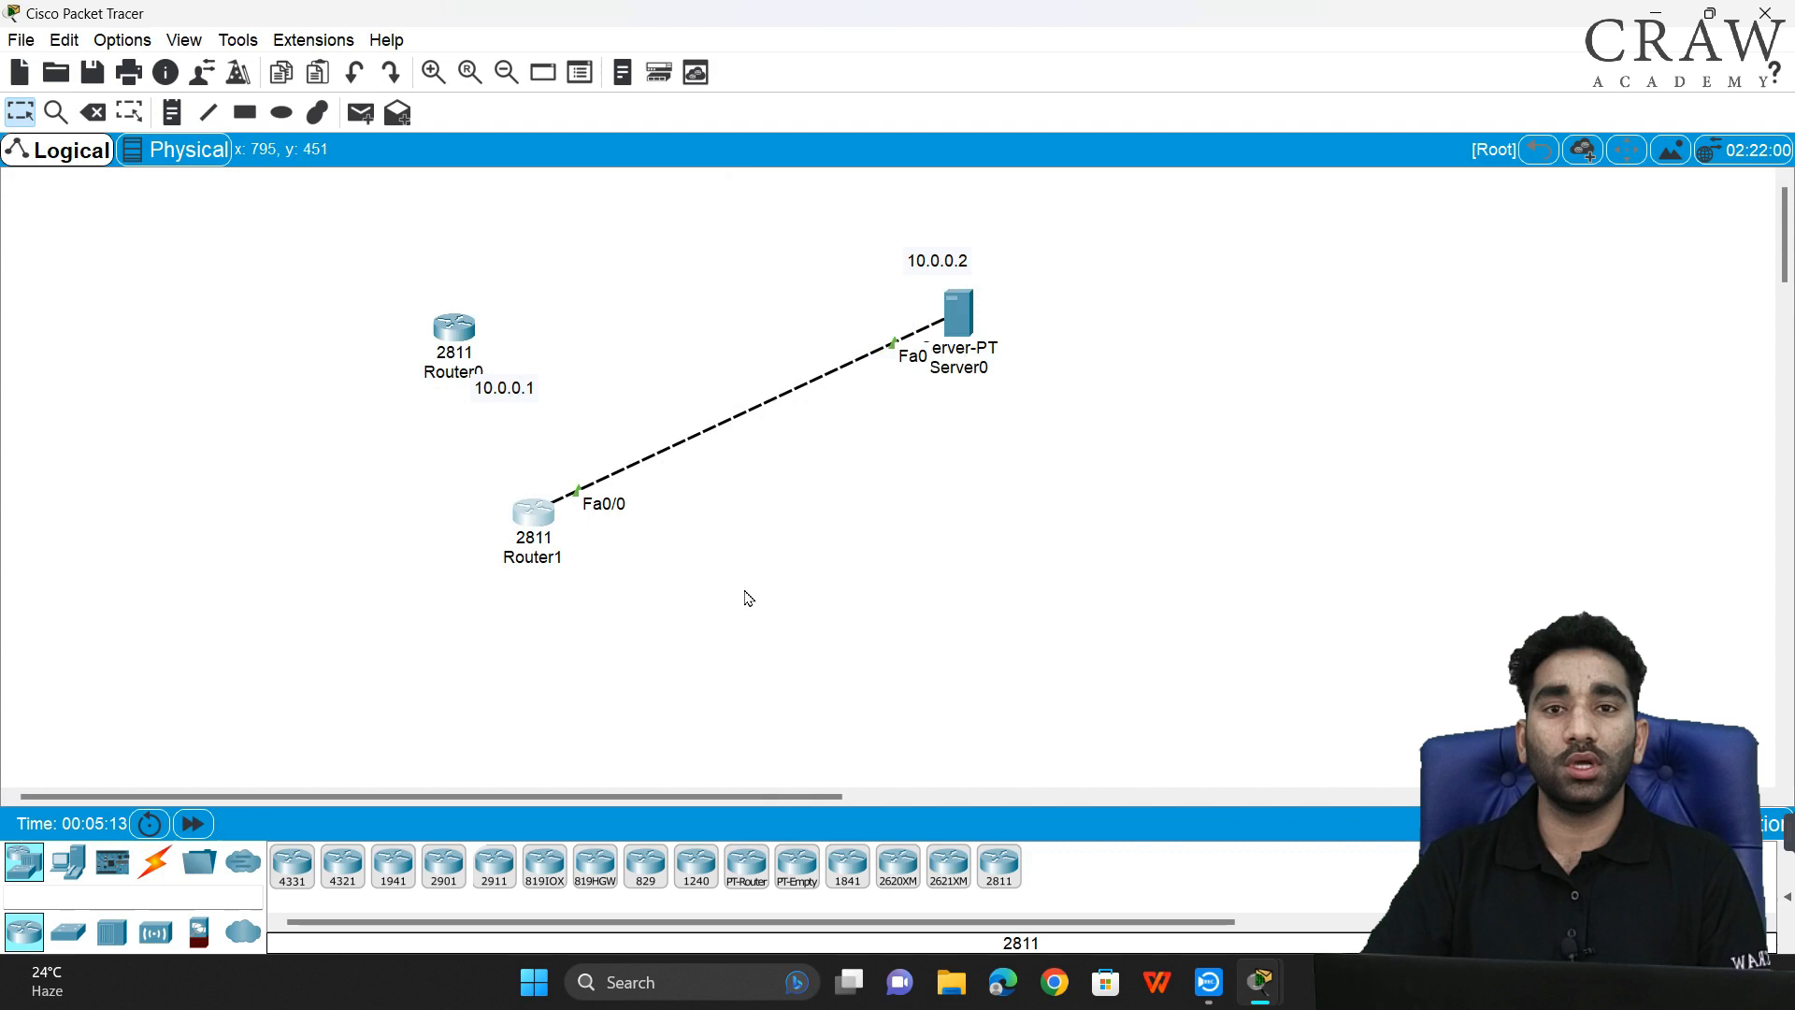
- Reopen Router1's command line and list its flash contents with show flash:
{"action": "left_click", "coordinate": [530, 517]}
{"action": "key", "text": "Return"}
{"action": "key", "text": "Return"}
{"action": "key", "text": "Return"}
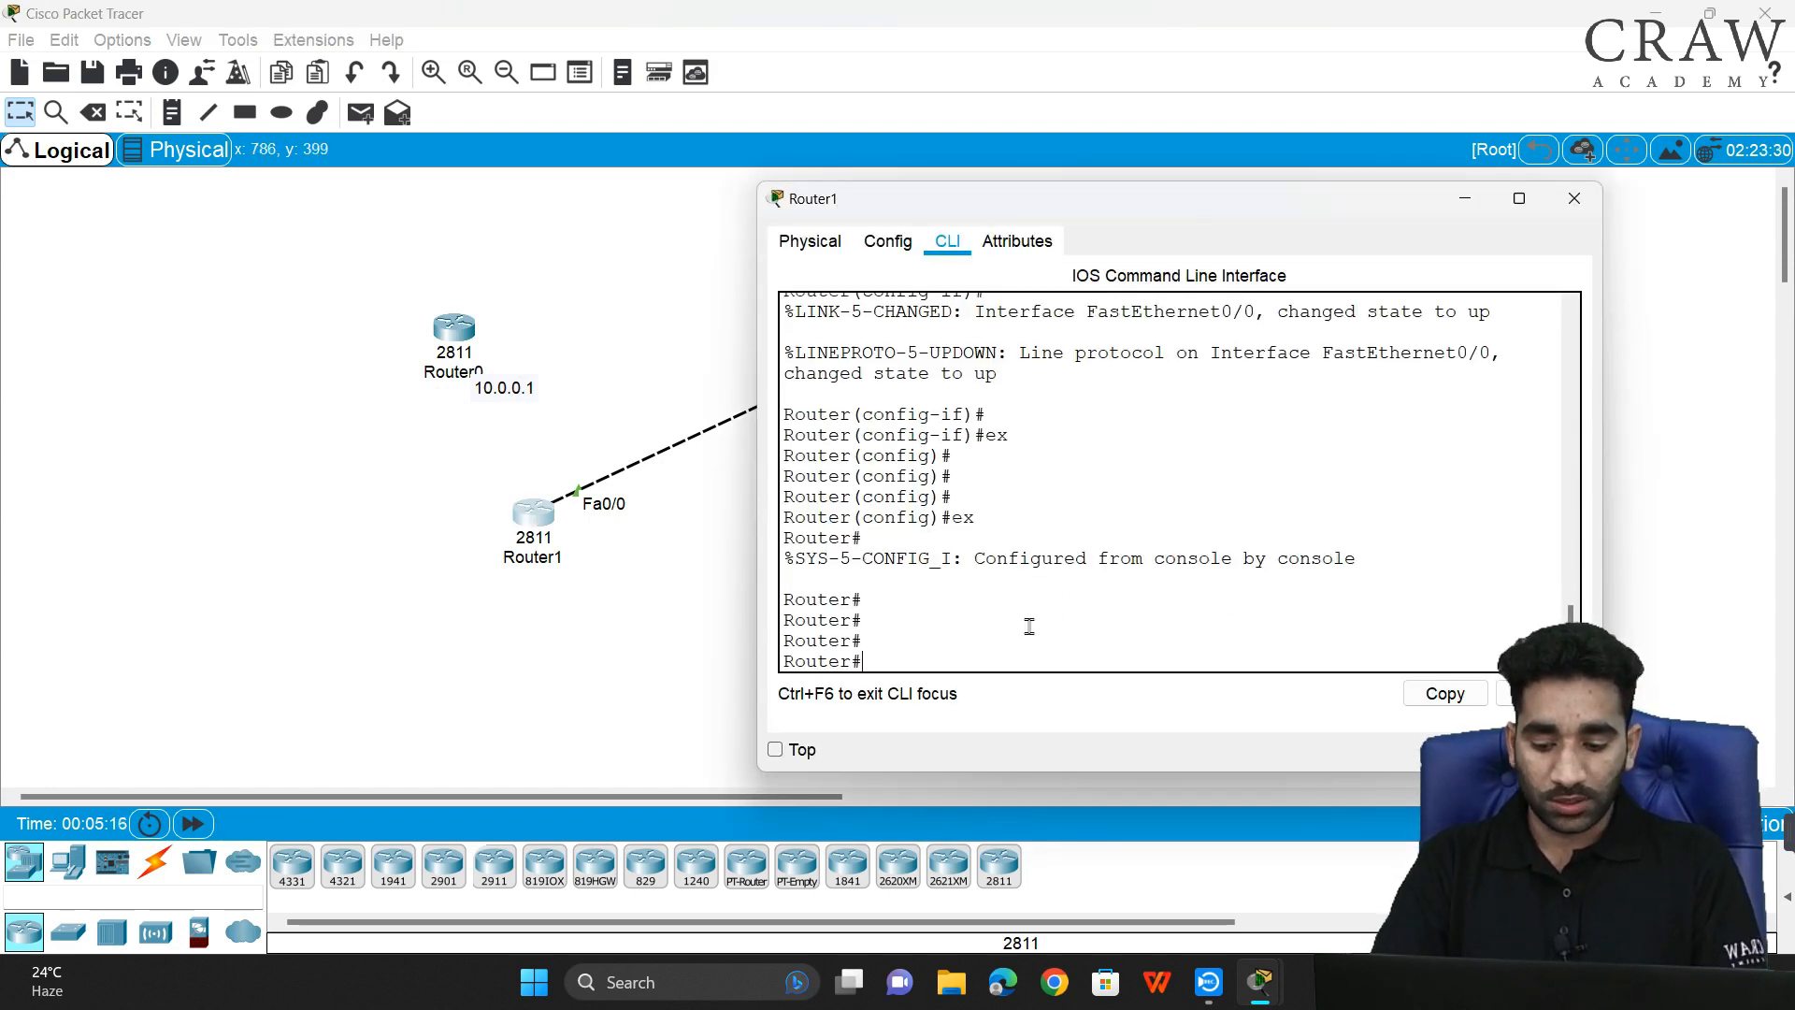
{"action": "type", "text": "sh"}
{"action": "key", "text": "Tab"}
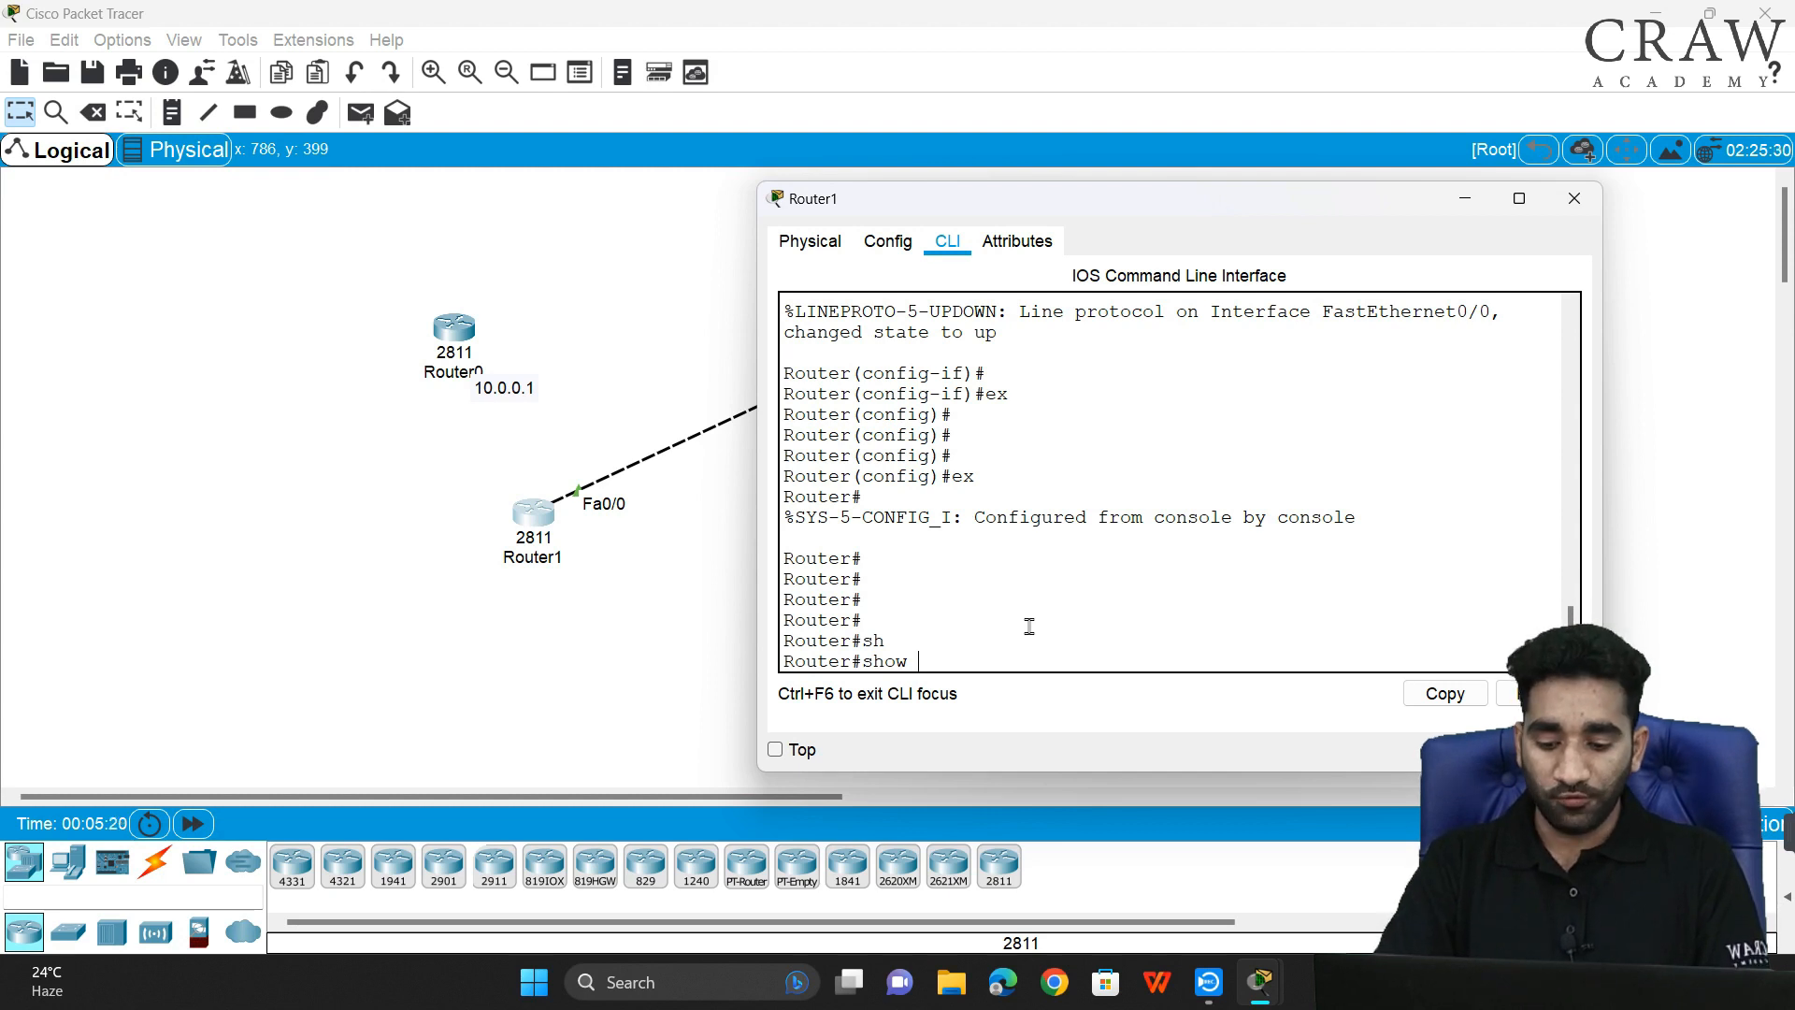
{"action": "type", "text": "fl"}
{"action": "key", "text": "Tab"}
{"action": "type", "text": "a"}
{"action": "key", "text": "Tab"}
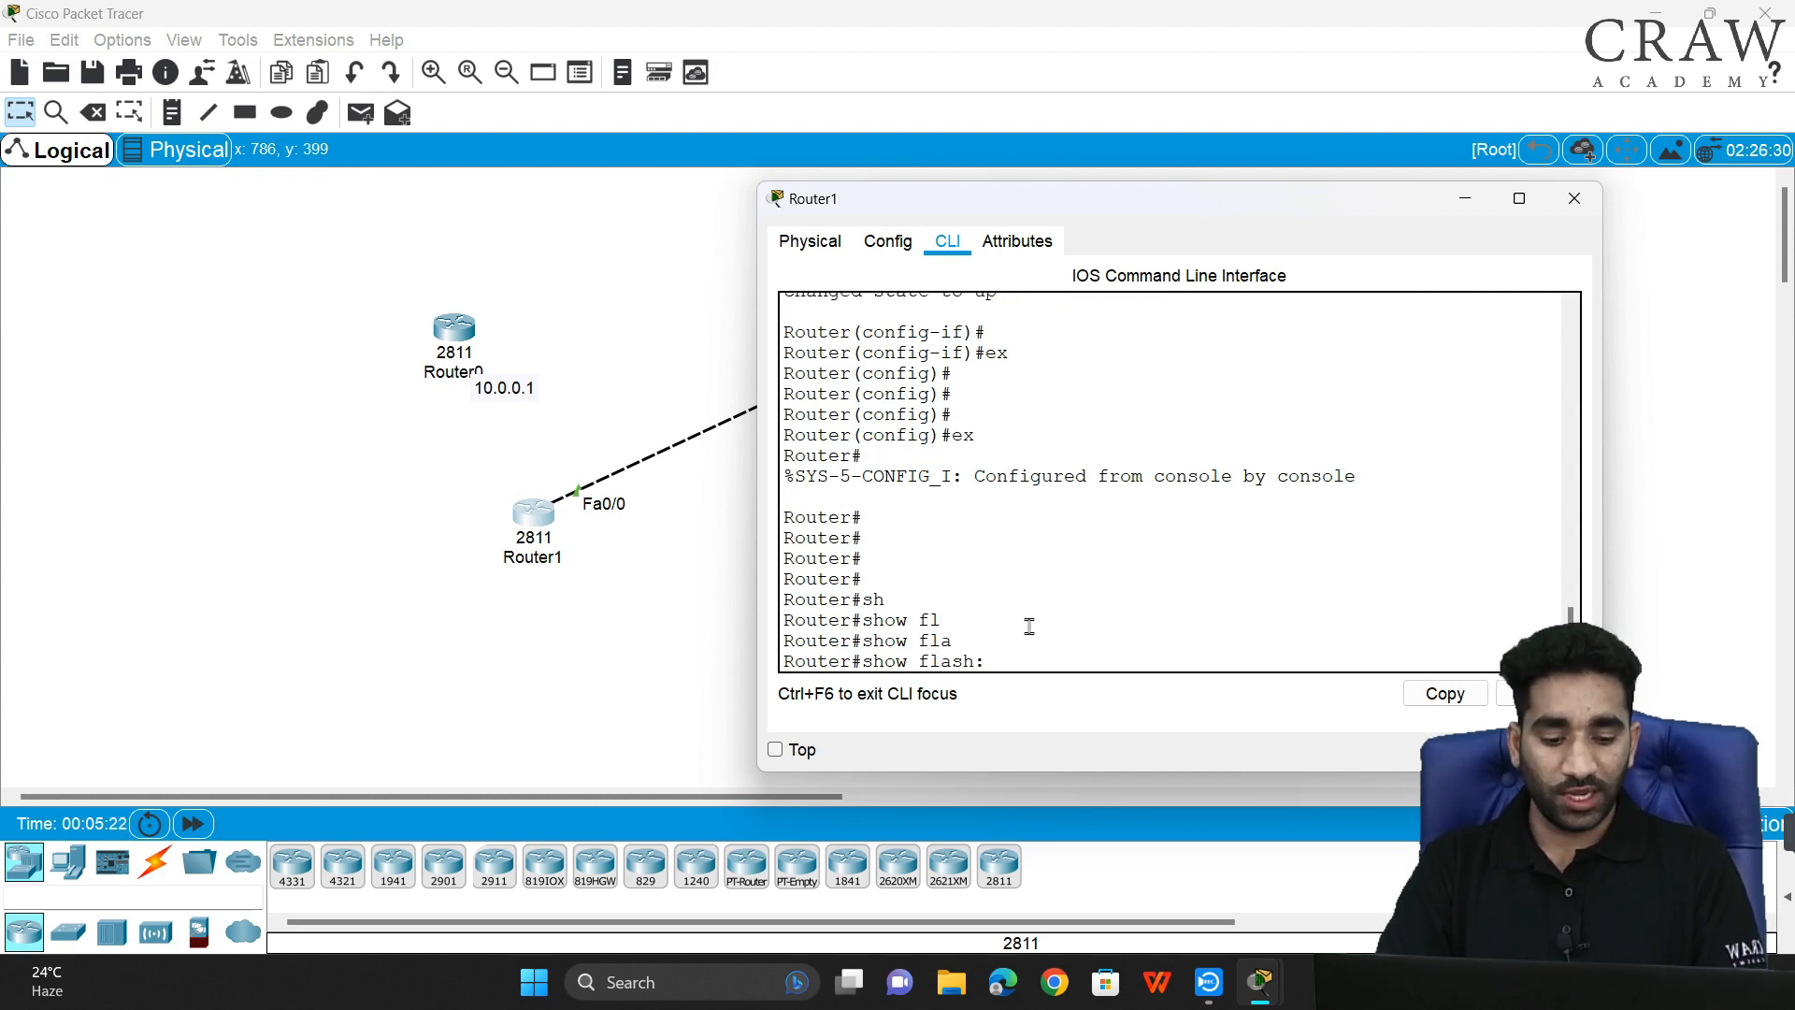
{"action": "key", "text": "Return"}
- Copy the IOS image file name c2800nm-advipservicesk9-mz.124-15.T1.bin from the flash listing
{"action": "left_click_drag", "start_coordinate": [952, 517], "coordinate": [1403, 517]}
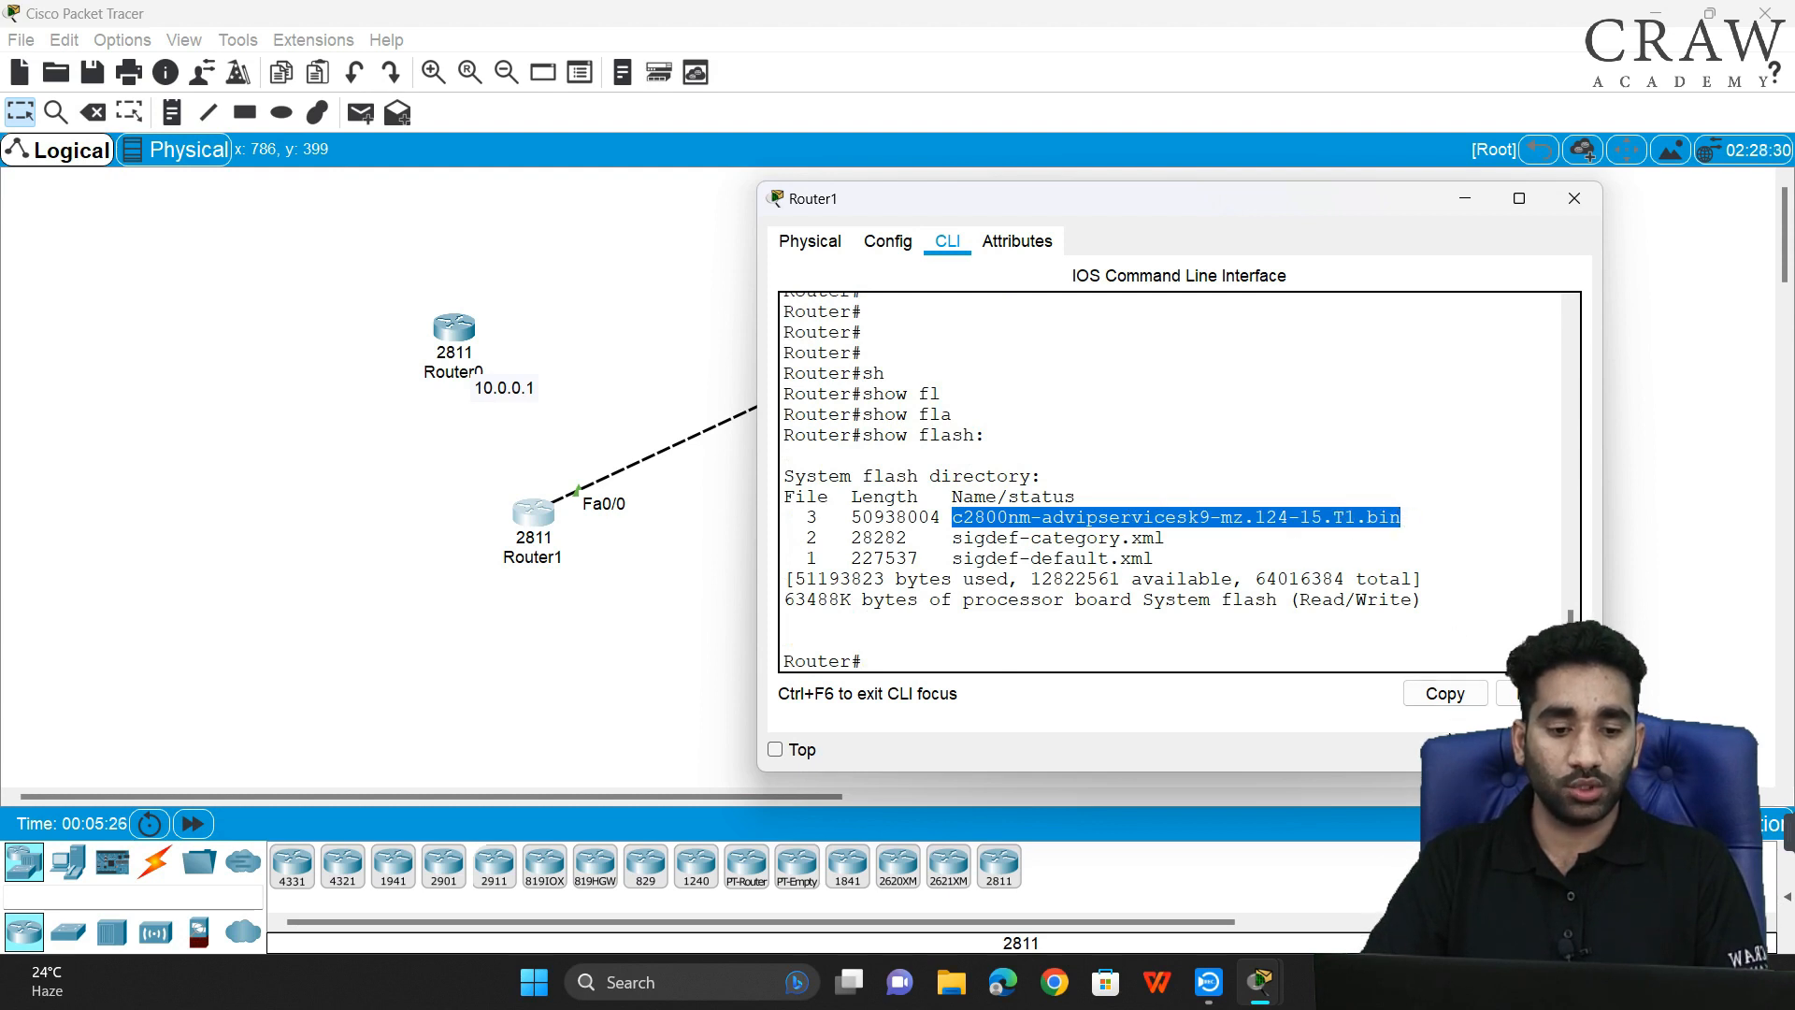
{"action": "left_click", "coordinate": [1445, 697]}
{"action": "left_click", "coordinate": [1356, 665]}
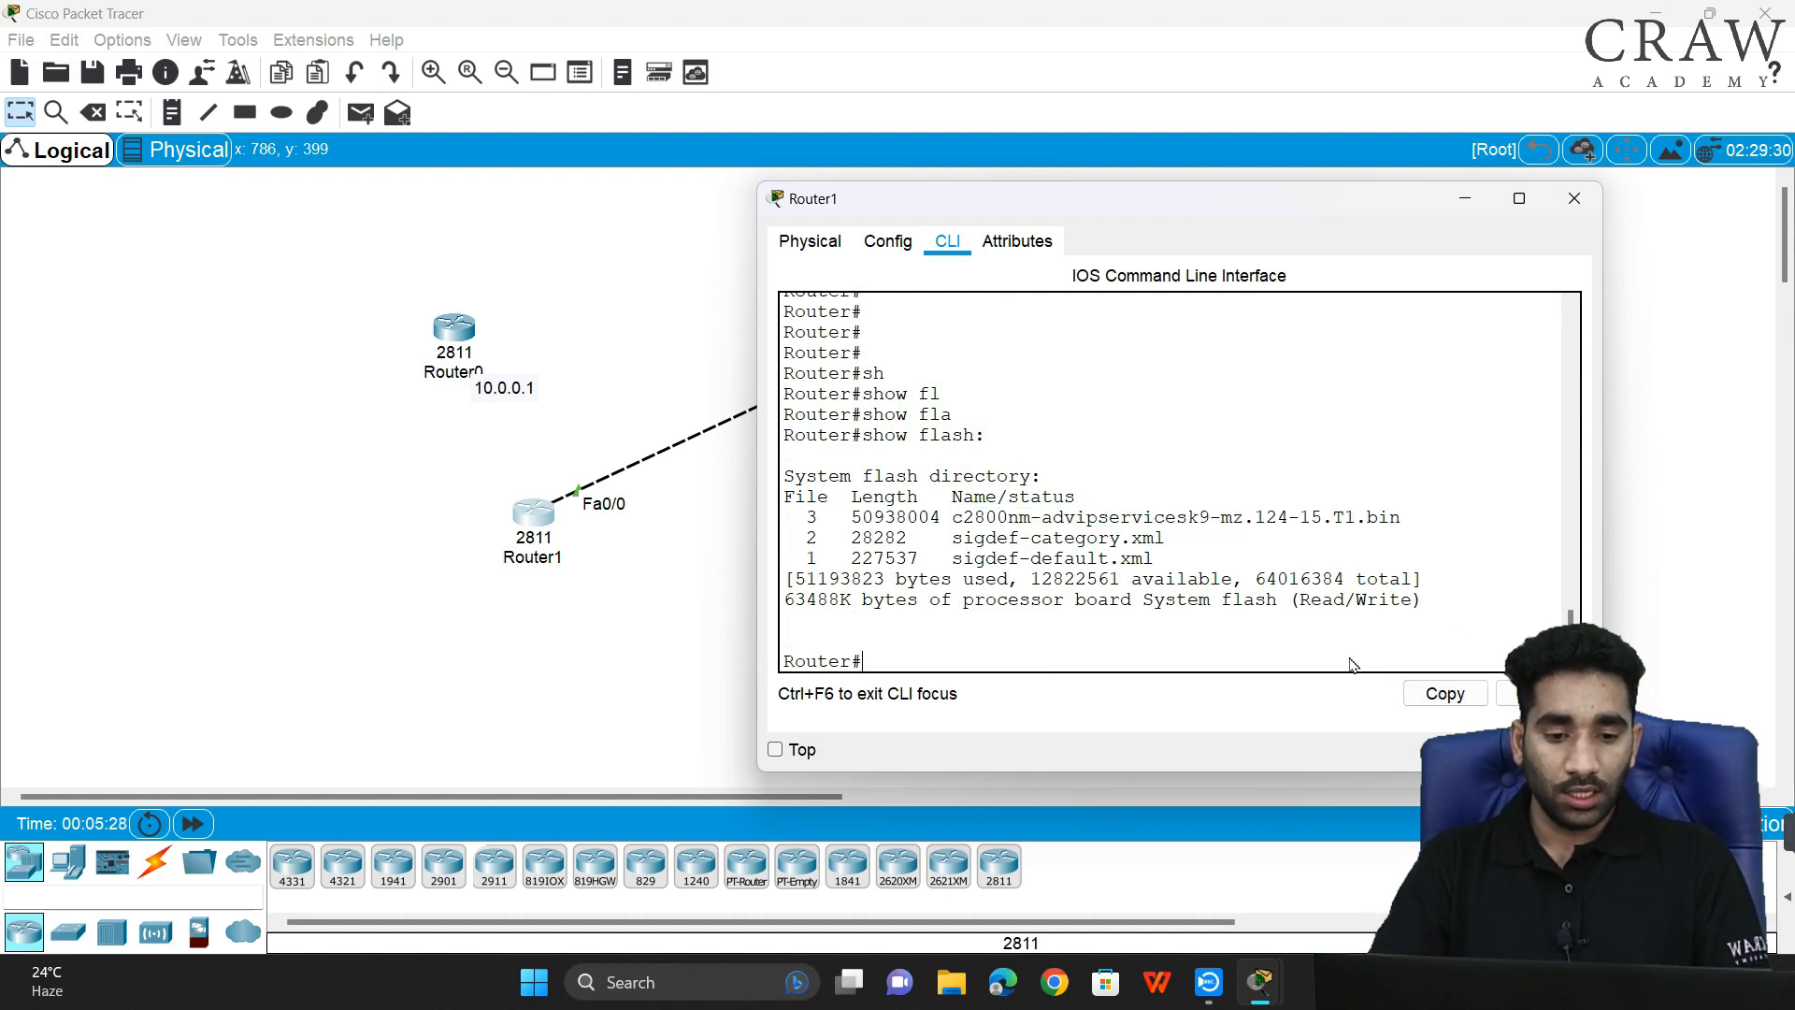
- Delete c2800nm-advipservicesk9-mz.124-15.T1.bin from Router1's flash with delete flash:, pasting the copied file name and confirming the deletion
{"action": "key", "text": "Return"}
{"action": "key", "text": "Return"}
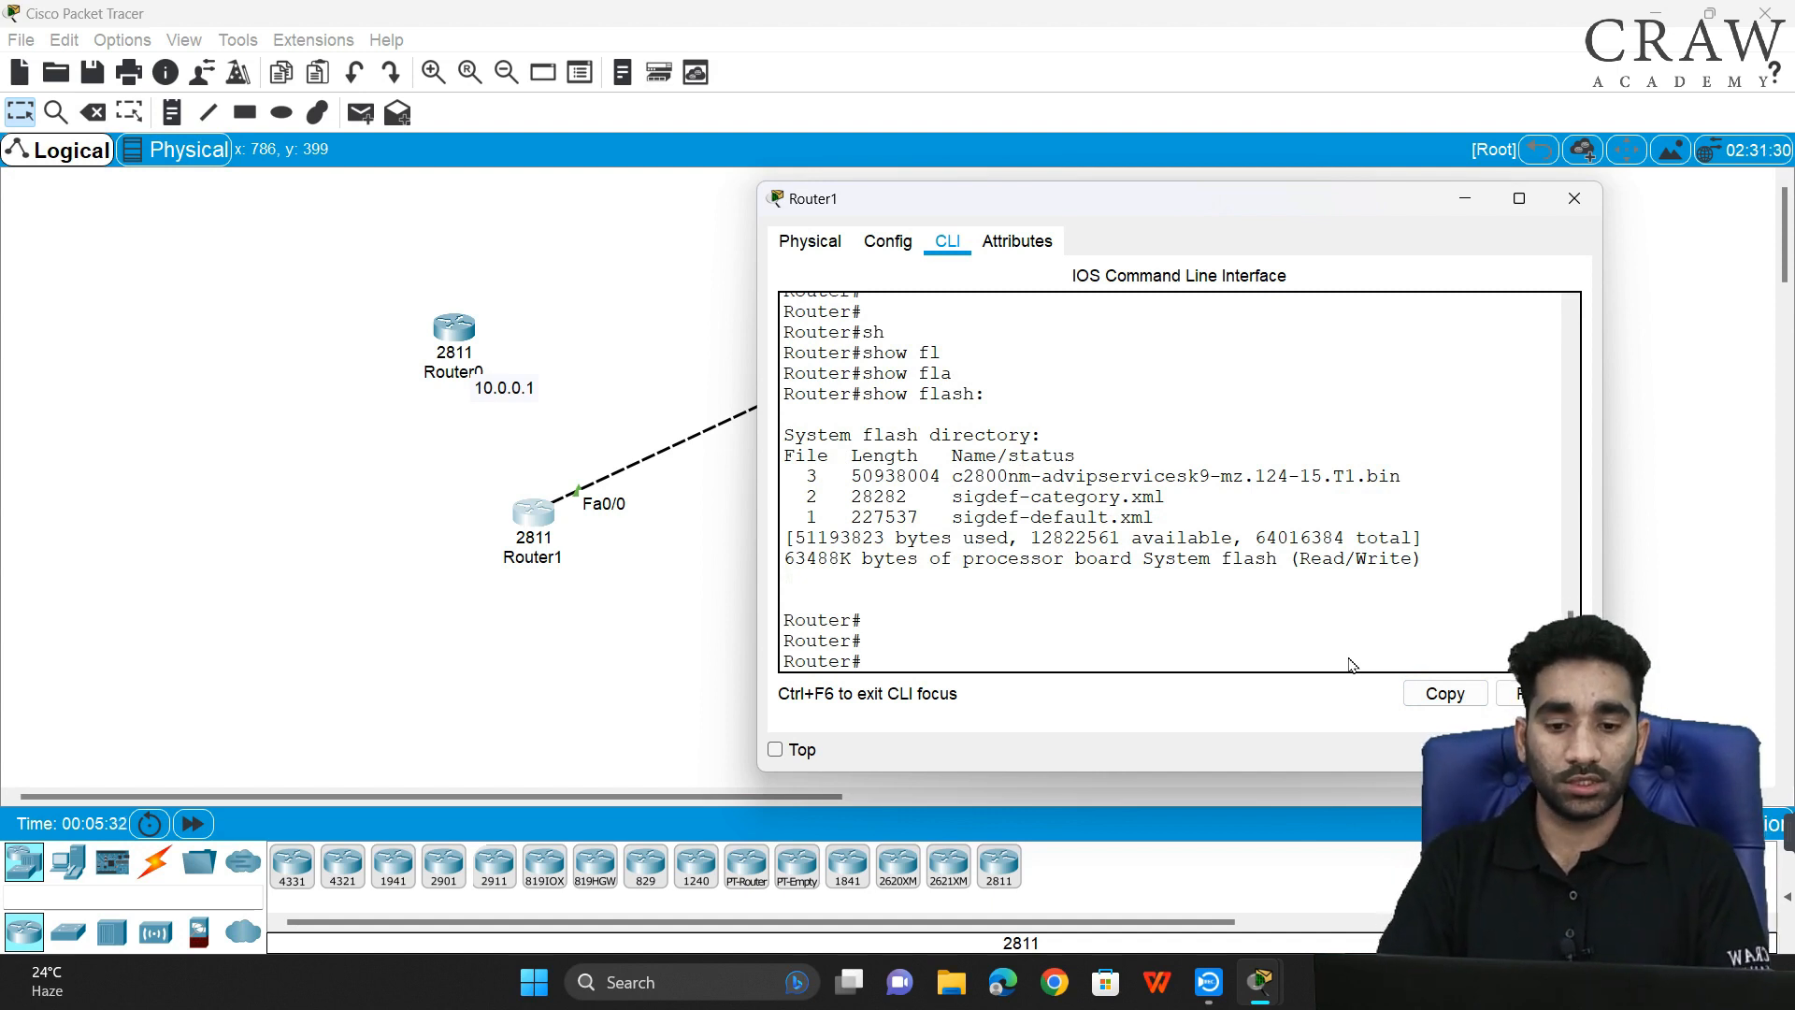
{"action": "type", "text": "de"}
{"action": "key", "text": "Tab"}
{"action": "type", "text": "l"}
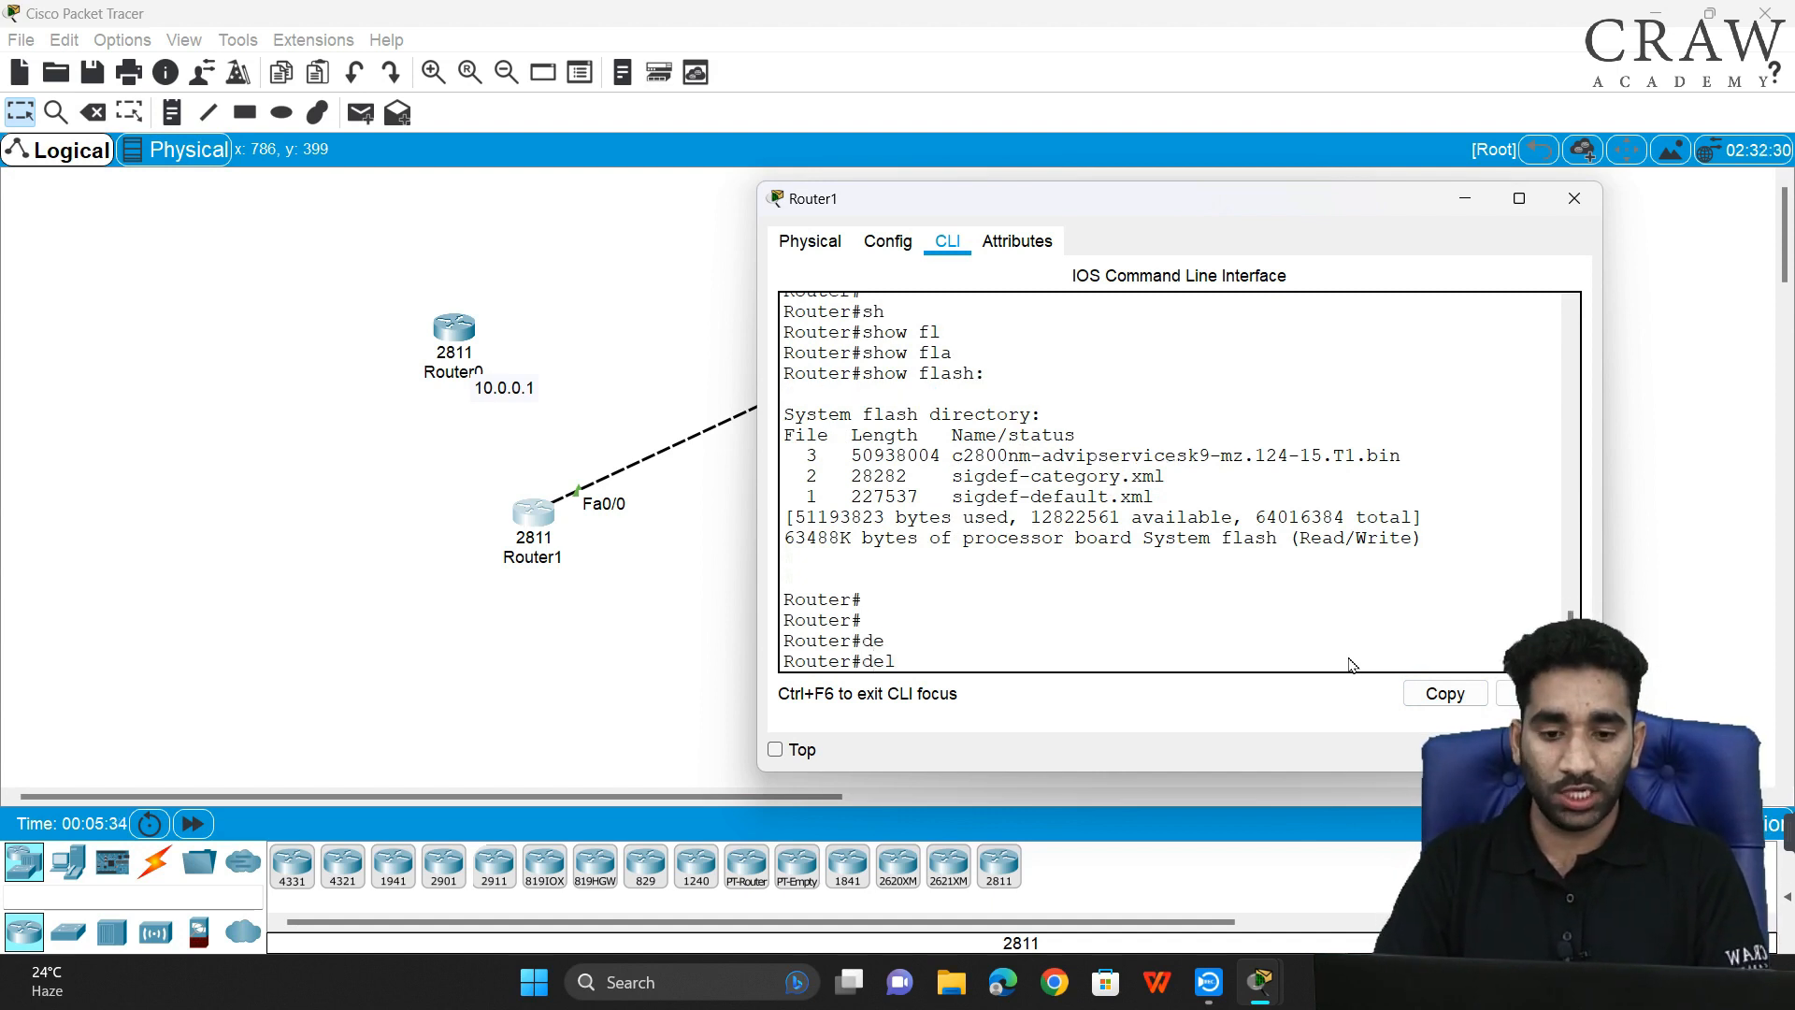
{"action": "key", "text": "Tab"}
{"action": "type", "text": "fl"}
{"action": "key", "text": "Tab"}
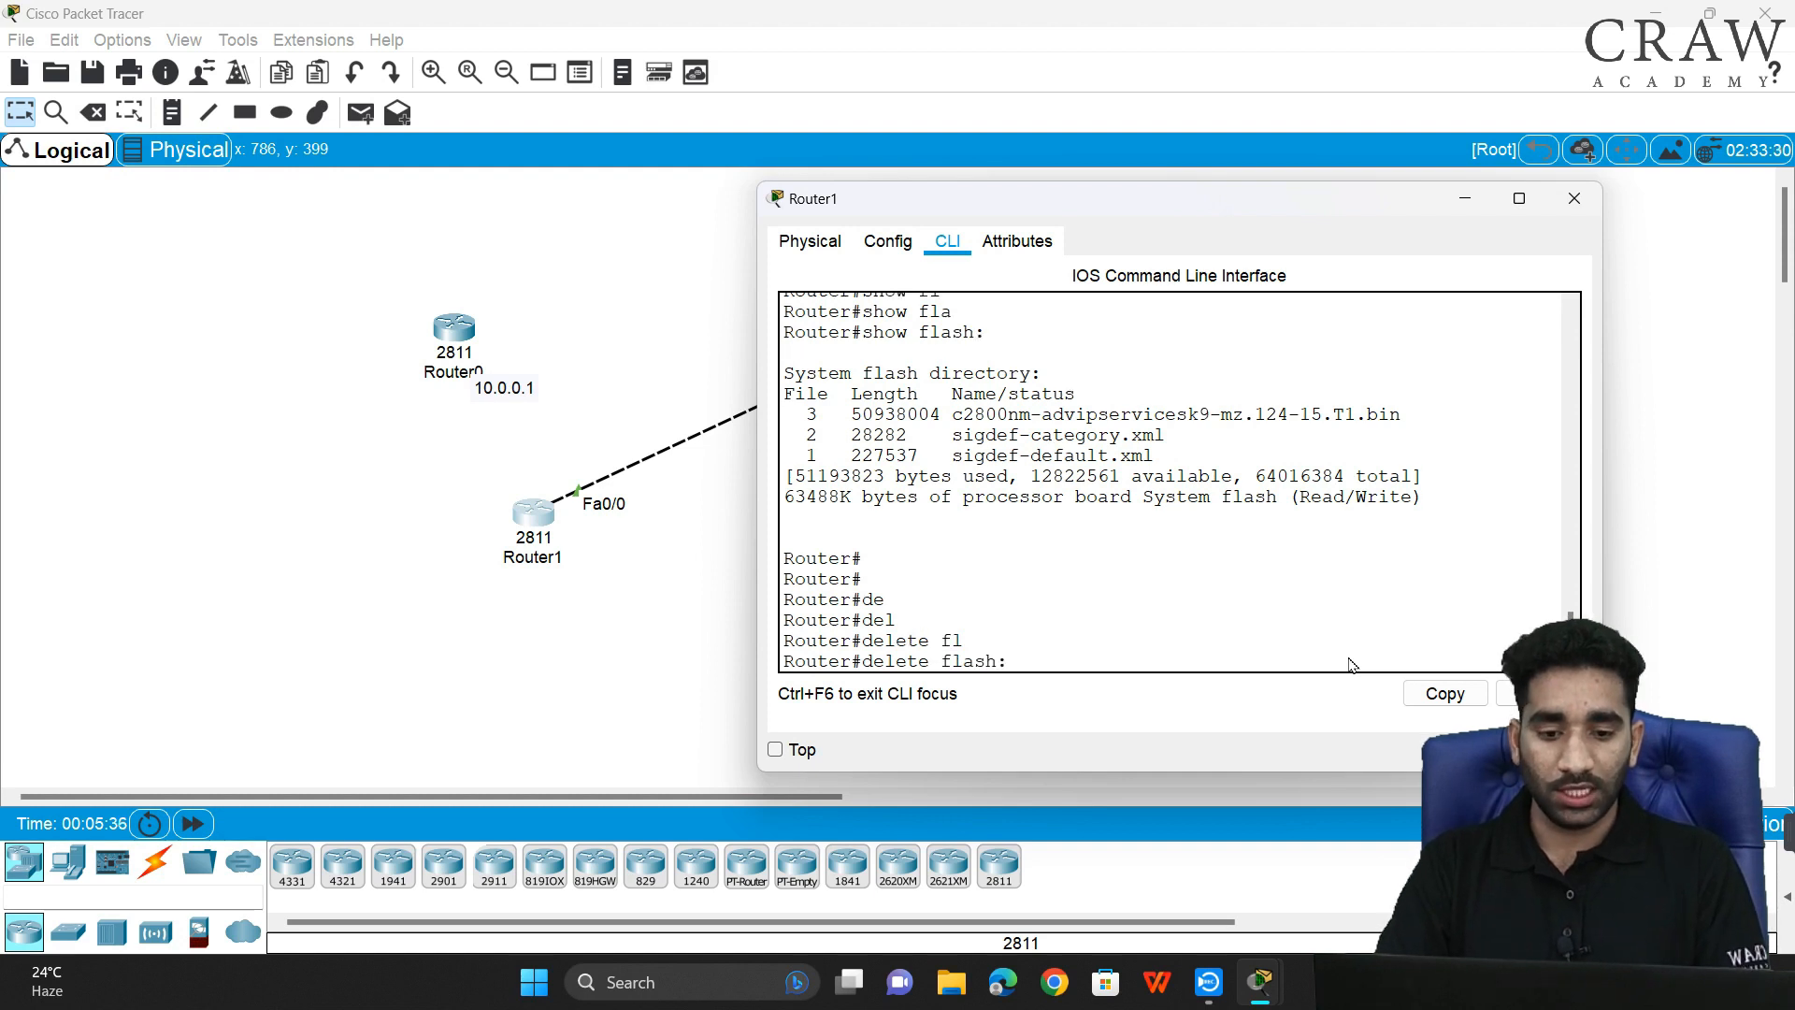
{"action": "key", "text": "Return"}
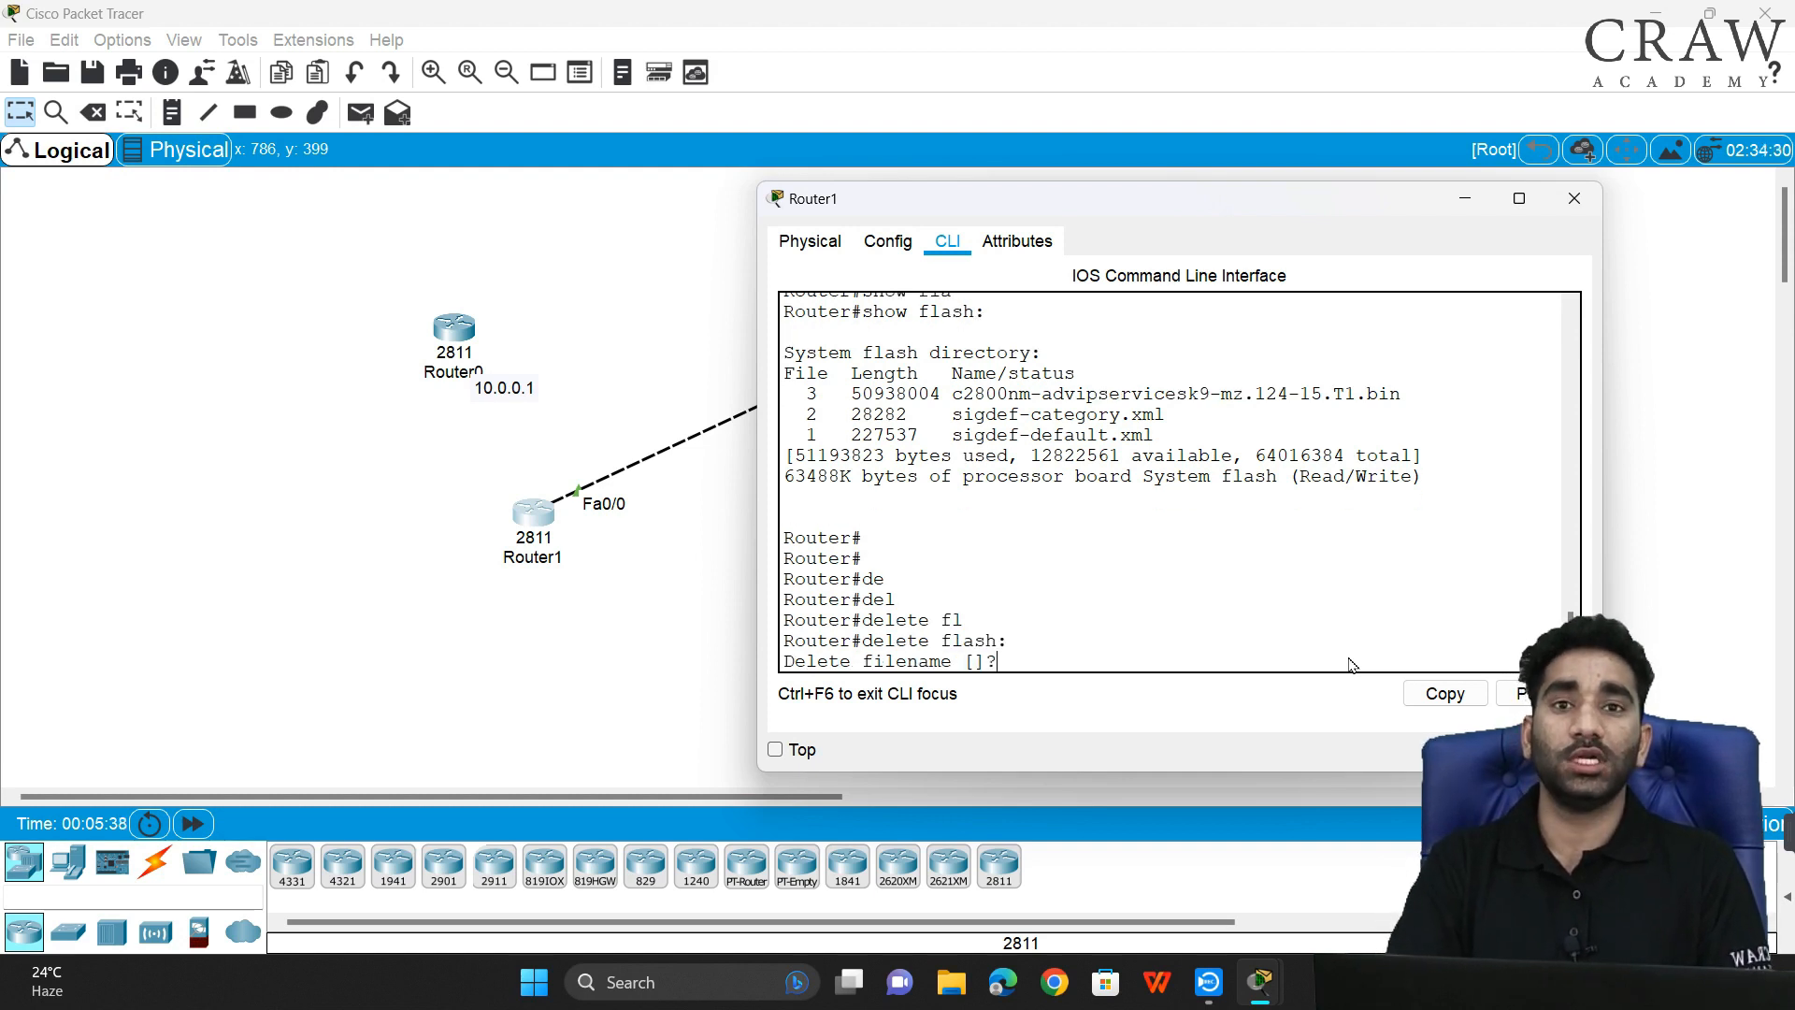
{"action": "left_click", "coordinate": [1516, 692]}
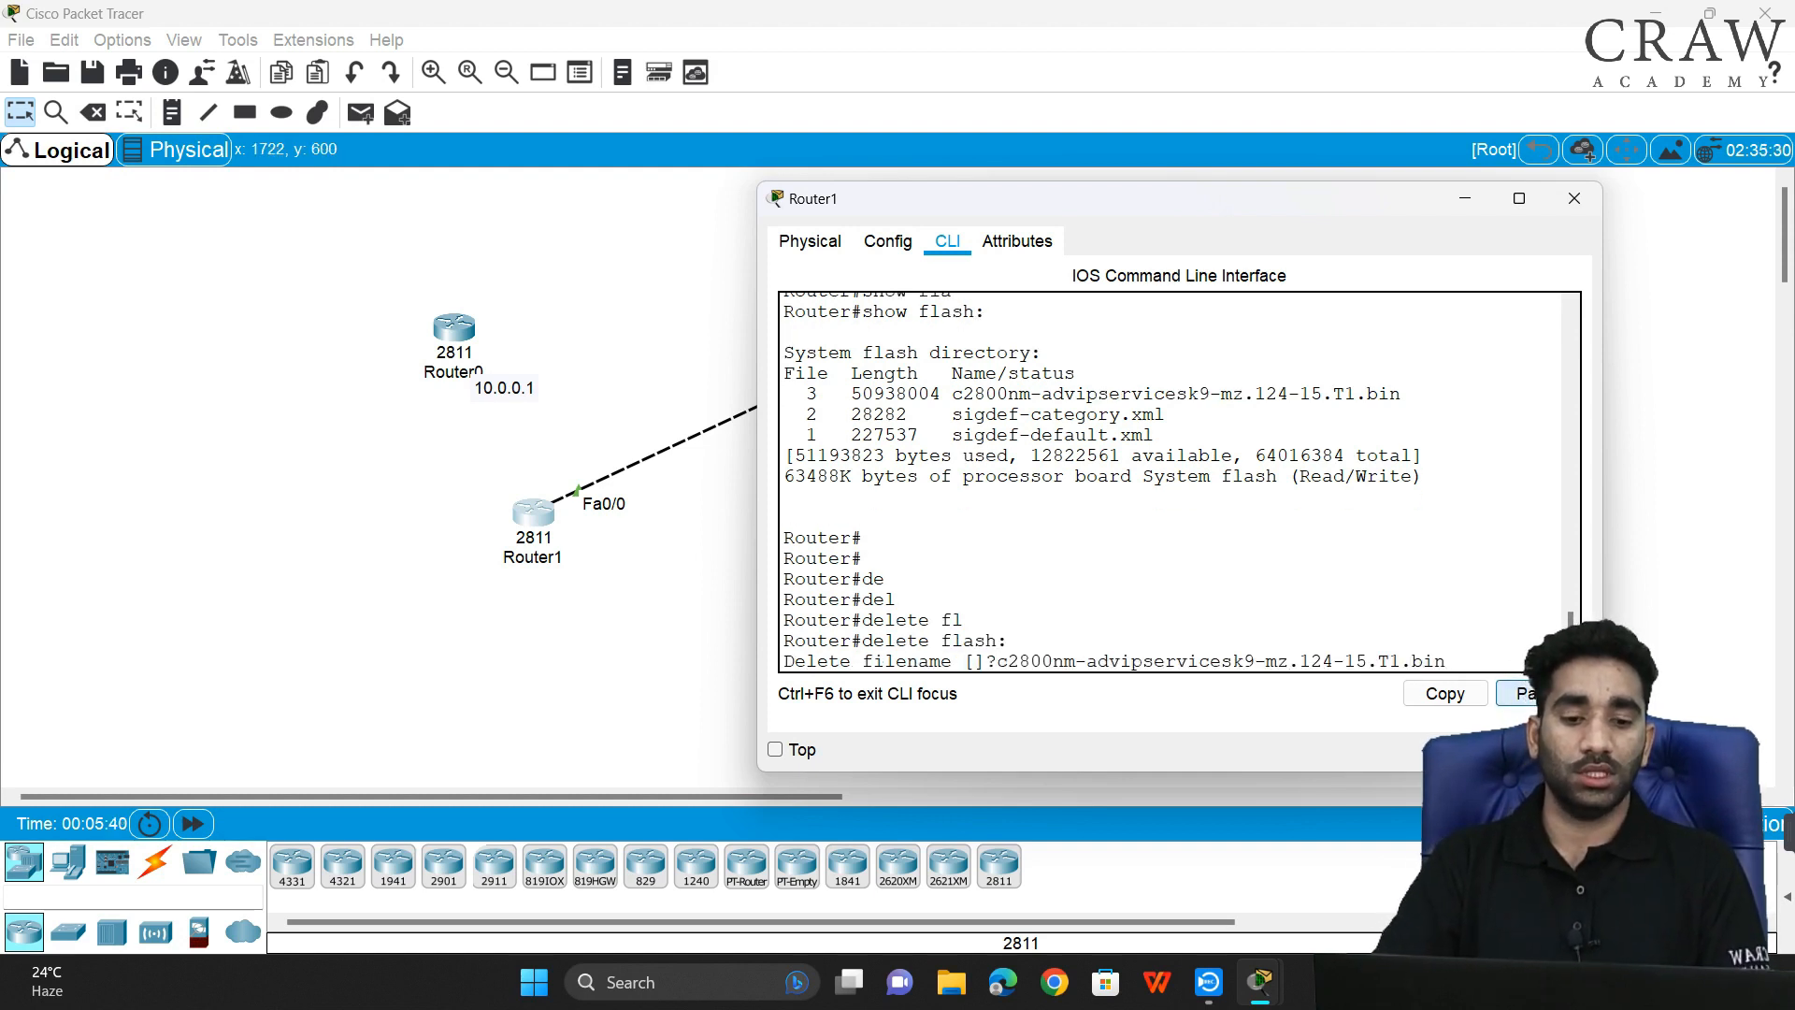
{"action": "key", "text": "Return"}
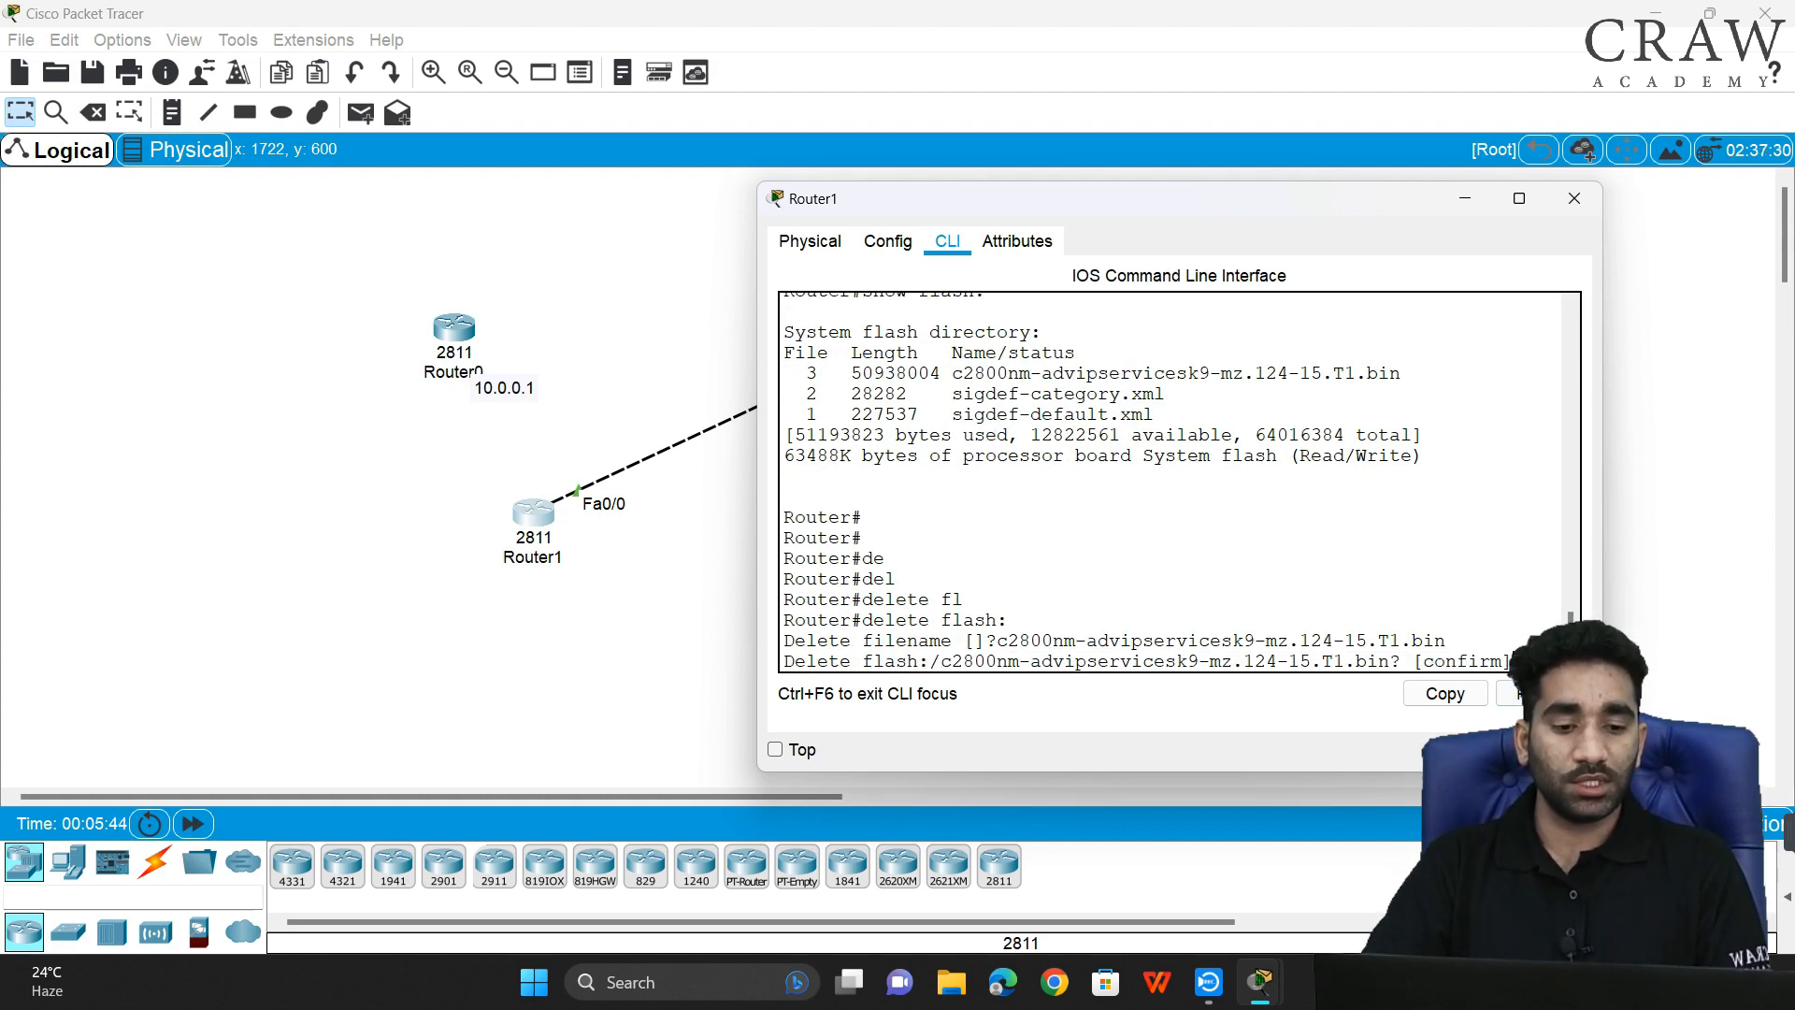
{"action": "left_click_drag", "start_coordinate": [1604, 647], "coordinate": [1724, 647]}
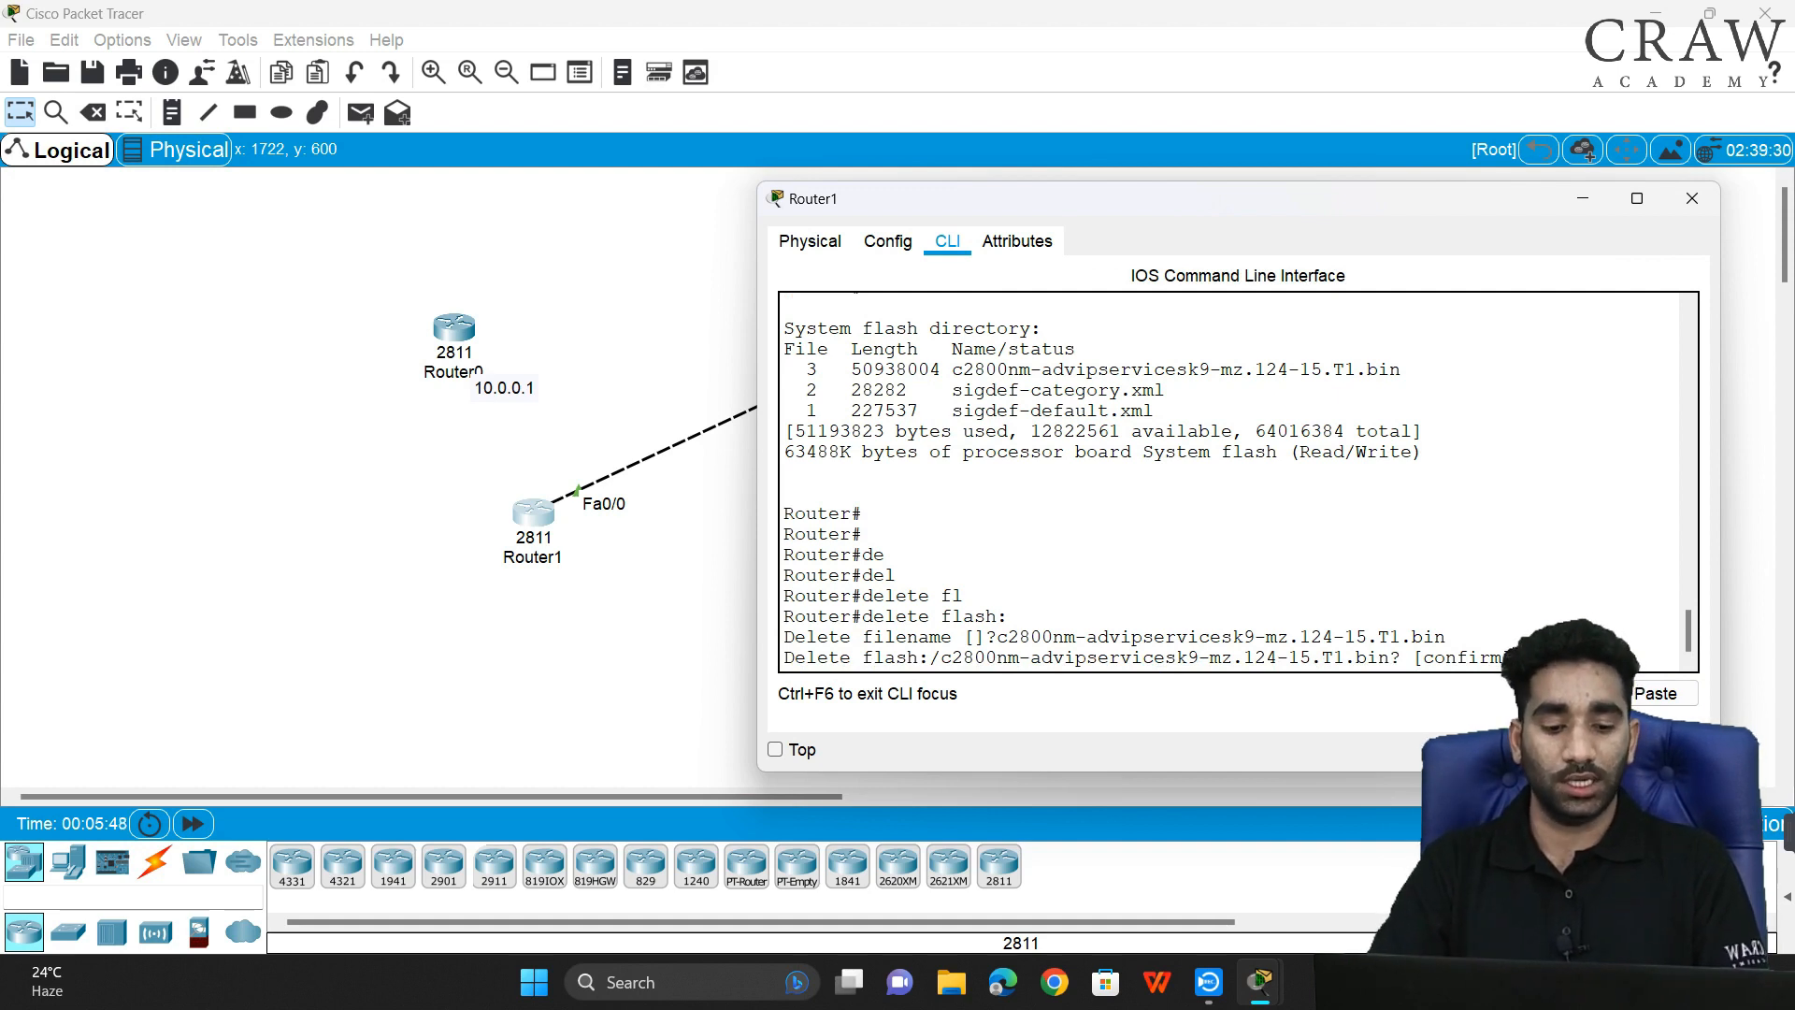
{"action": "key", "text": "Return"}
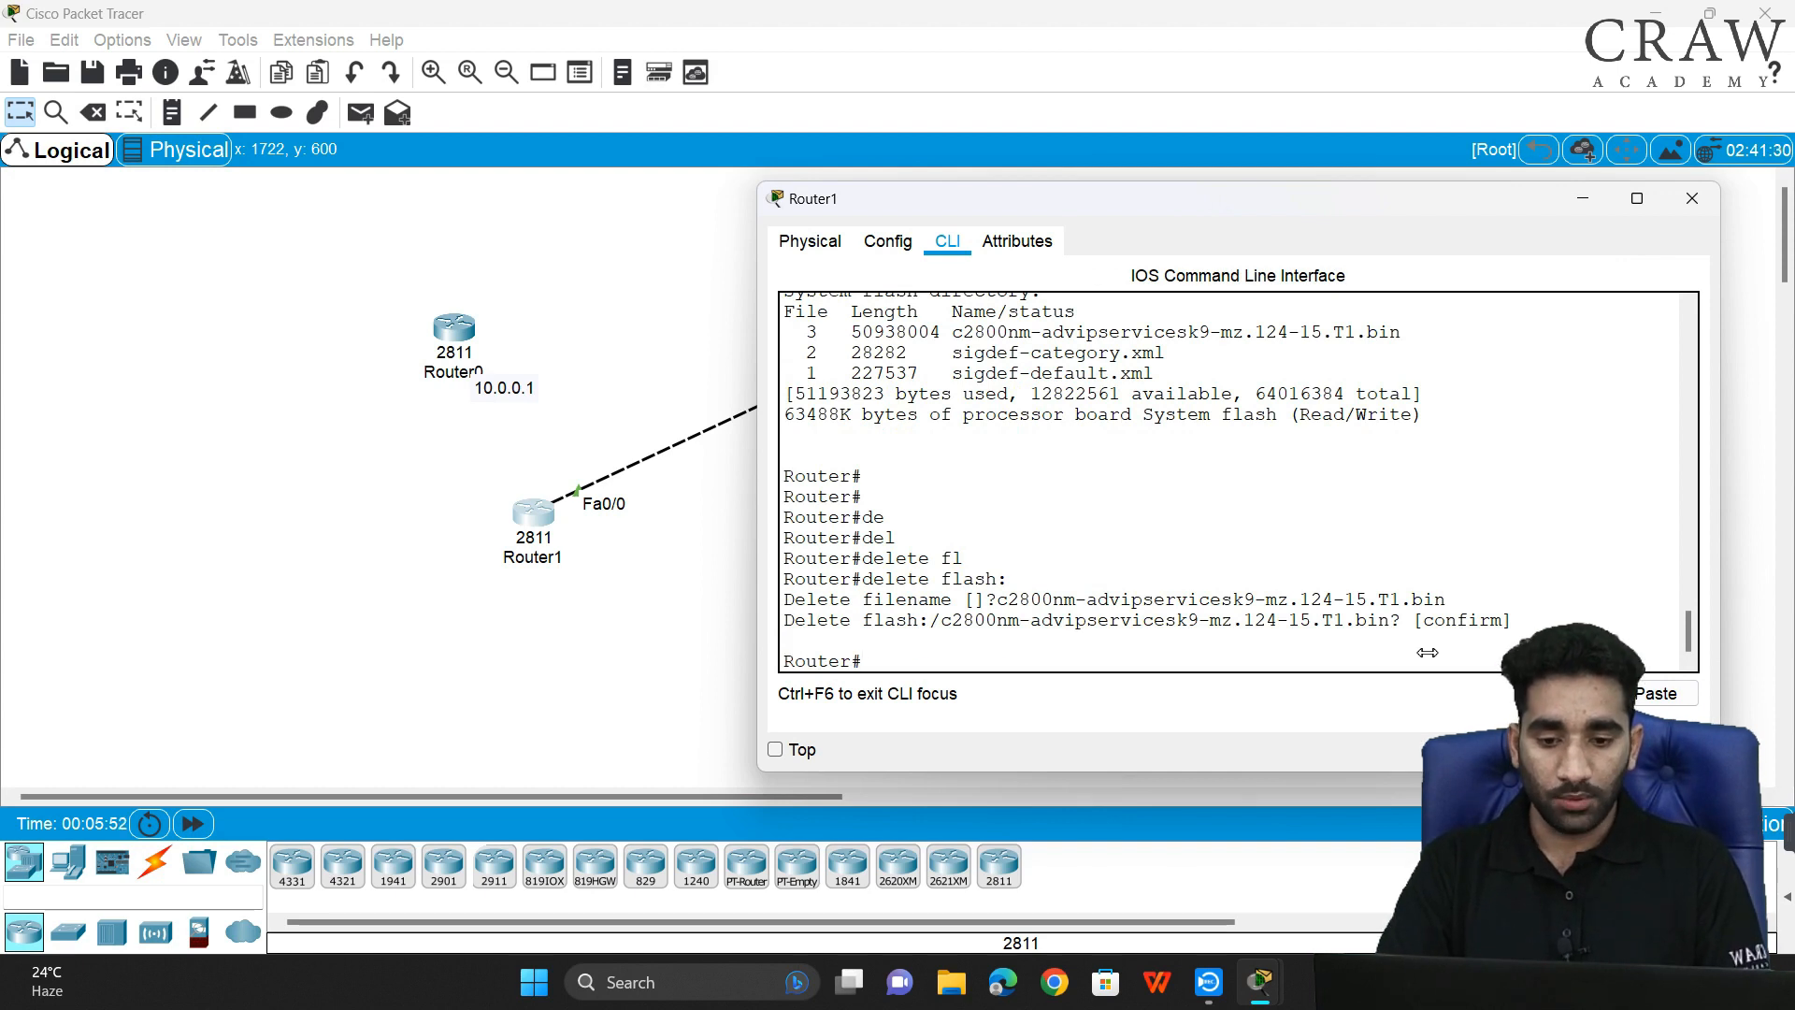
- Run show flash: again to check Router1's flash directory after the deletion
{"action": "key", "text": "Up"}
{"action": "key", "text": "Up"}
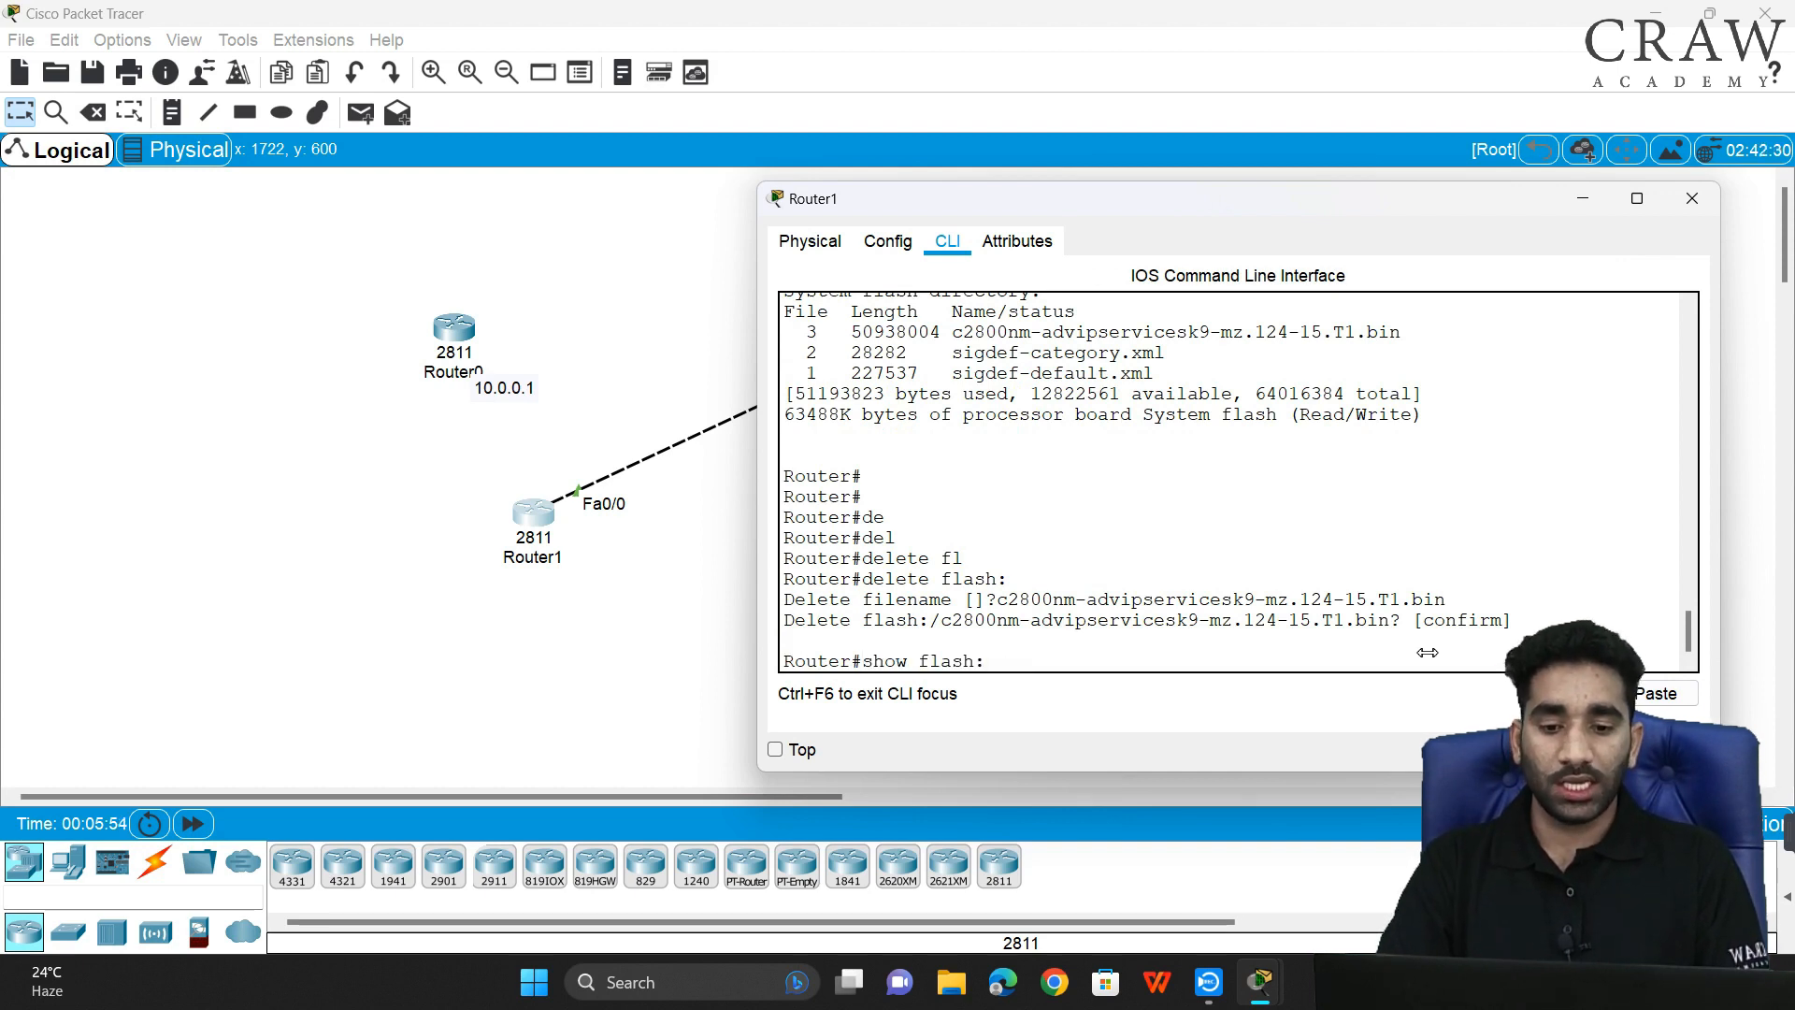
{"action": "key", "text": "Return"}
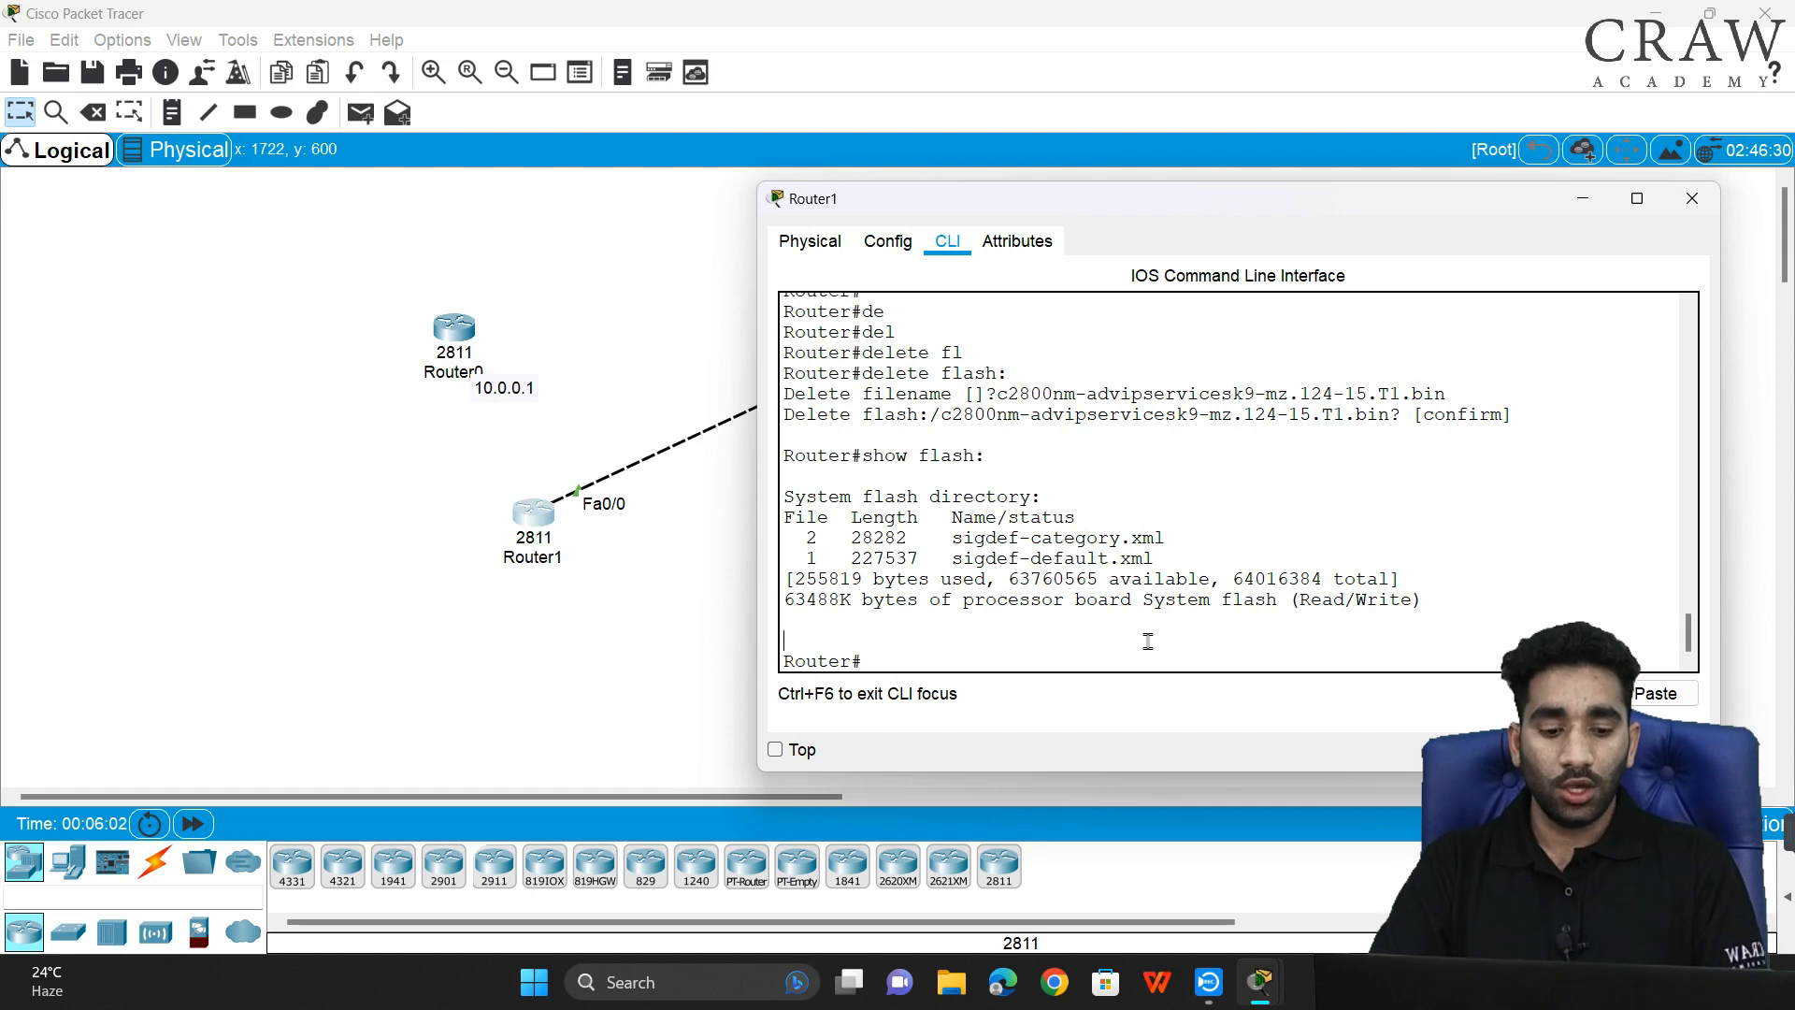
- Reload Router1, answering yes to save the modified configuration and confirming the reload
{"action": "key", "text": "Return"}
{"action": "key", "text": "Return"}
{"action": "type", "text": "rel"}
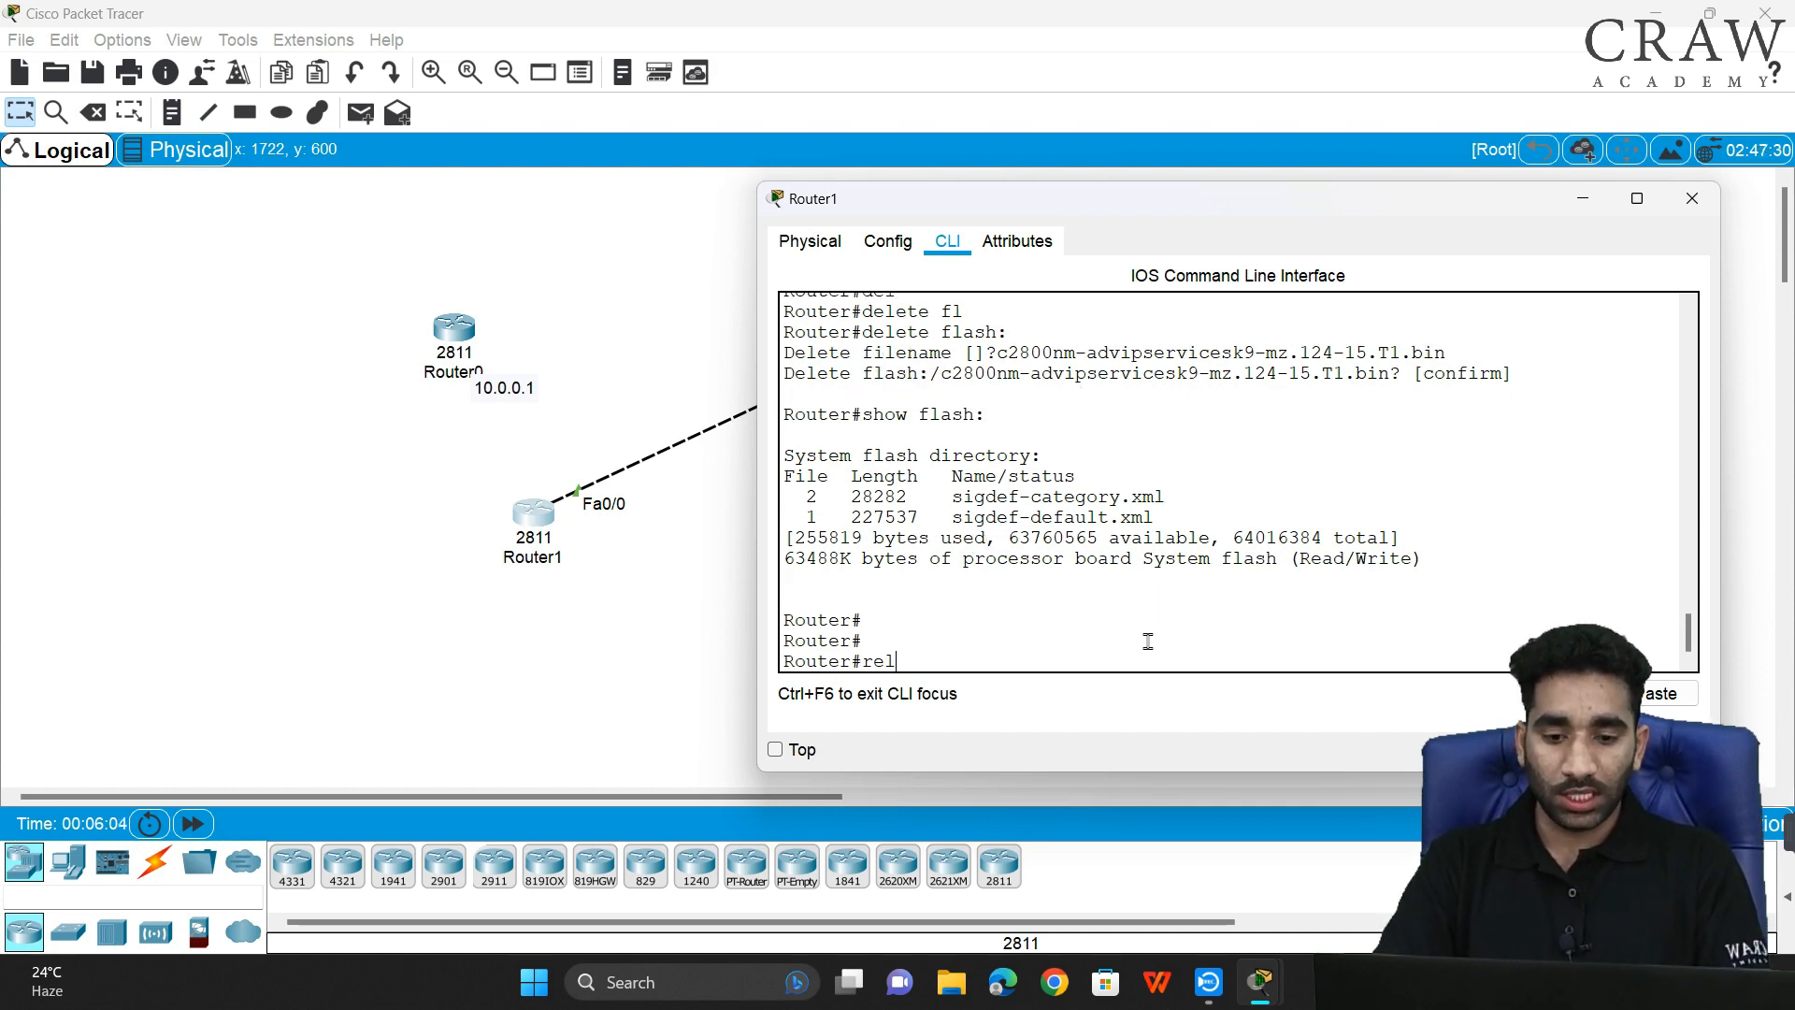
{"action": "key", "text": "Tab"}
{"action": "key", "text": "Return"}
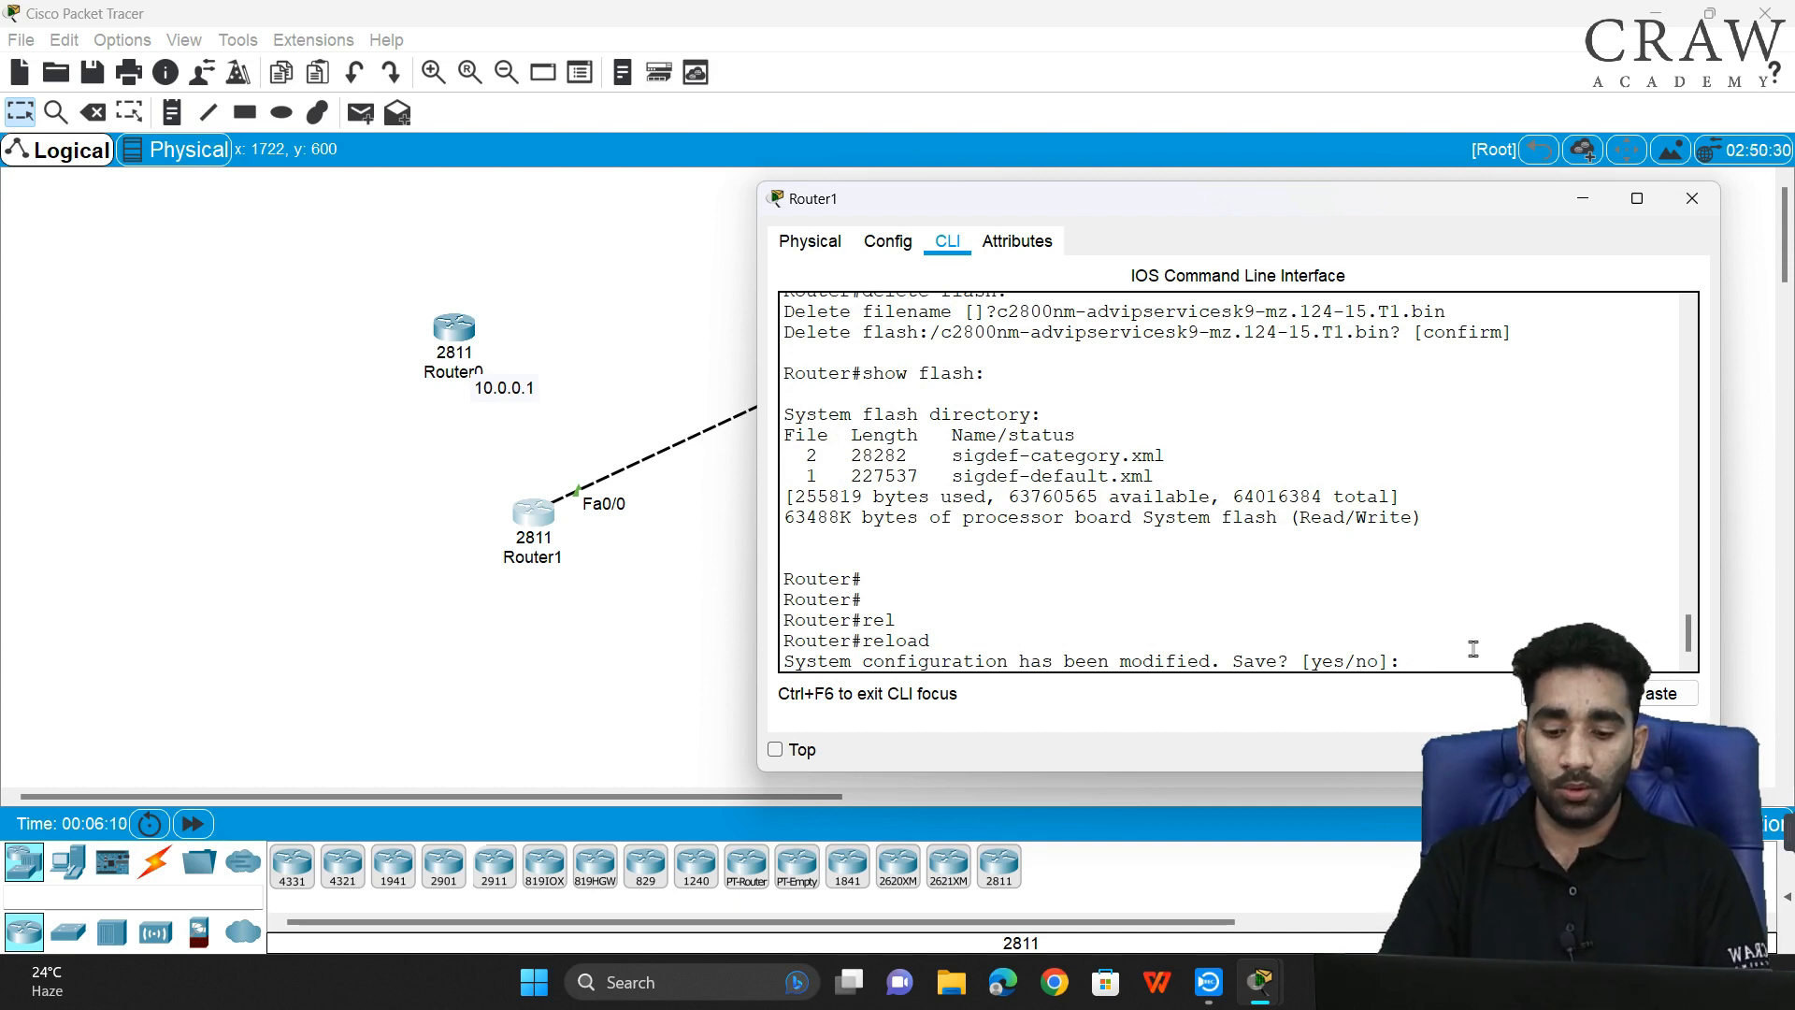
{"action": "type", "text": "yes"}
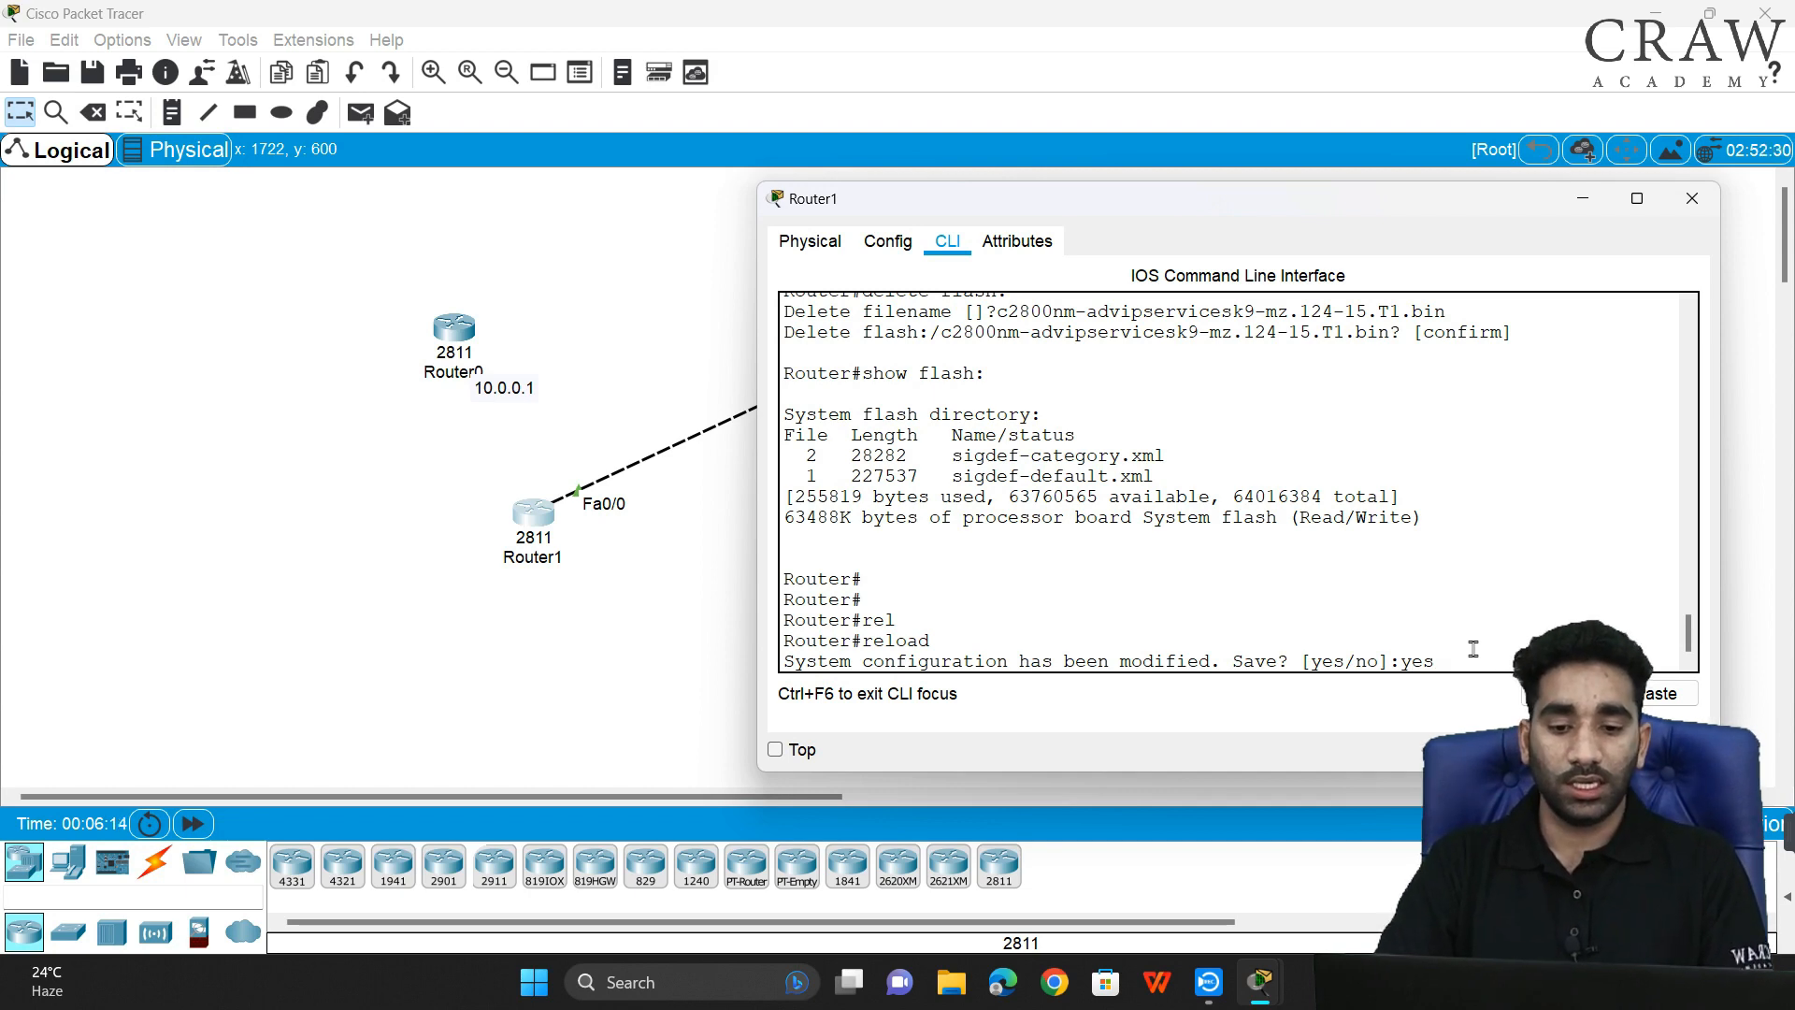
{"action": "key", "text": "Return"}
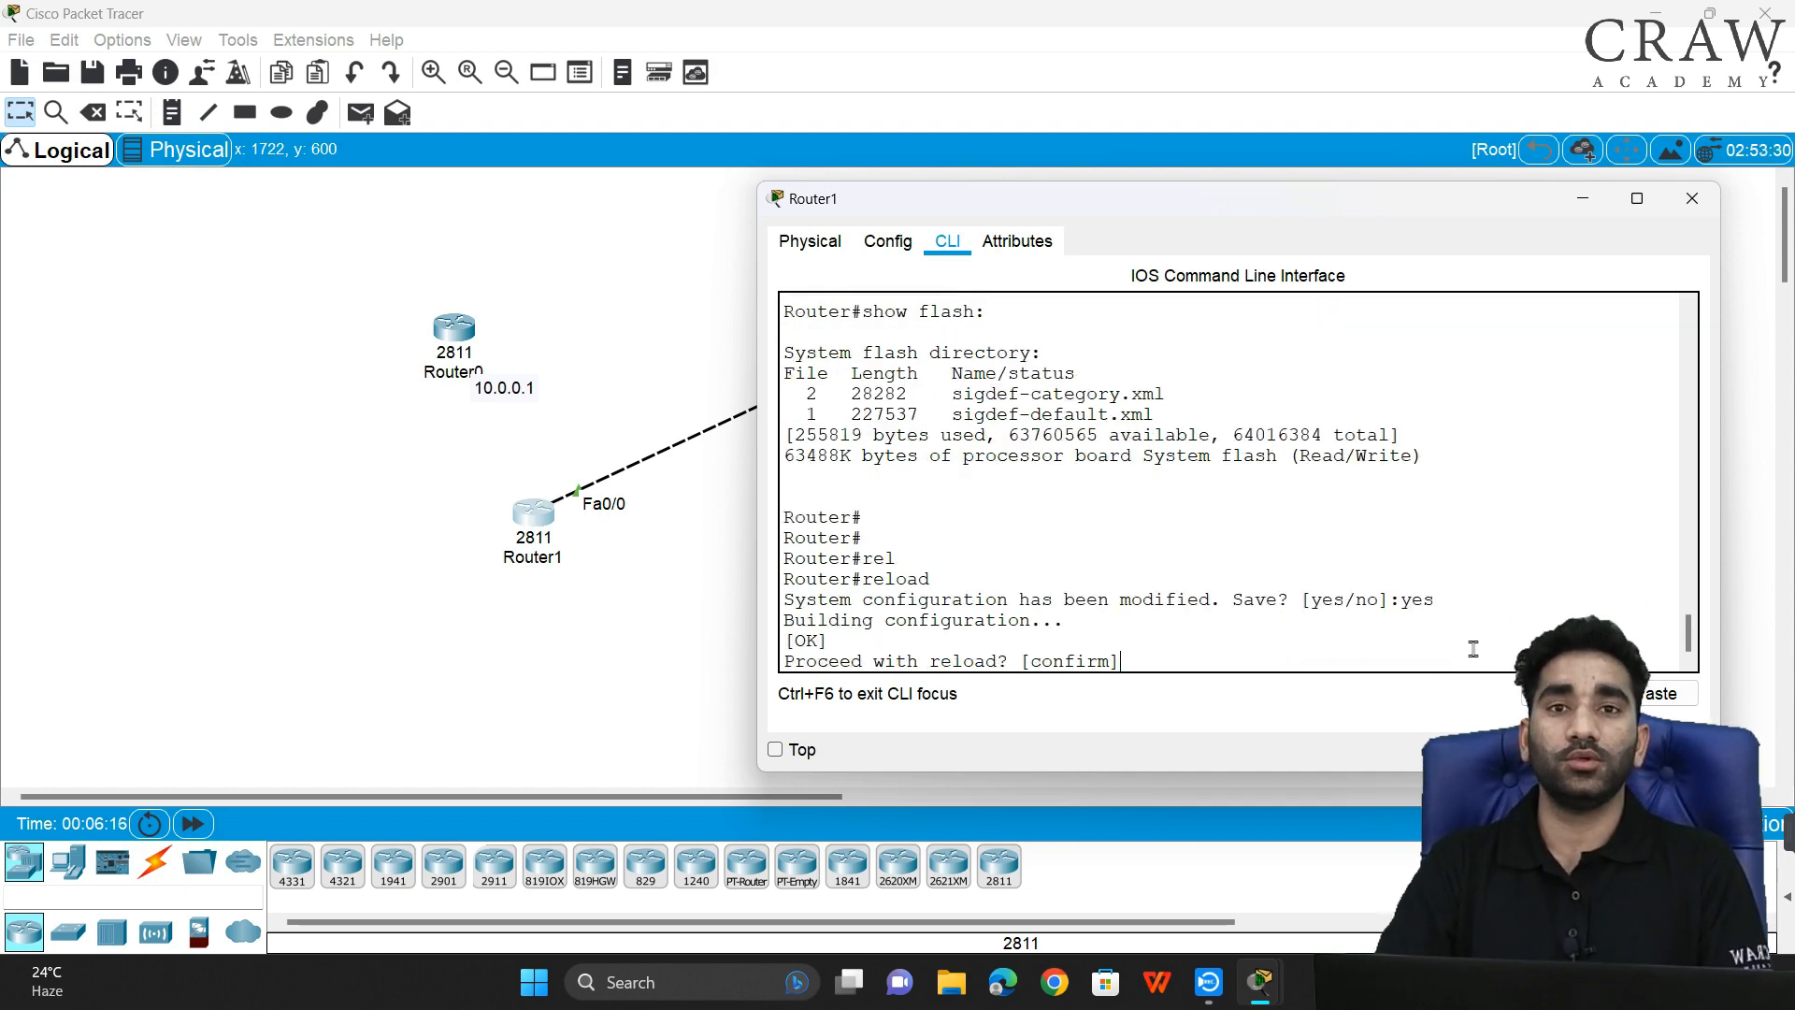
{"action": "key", "text": "Return"}
{"action": "key", "text": "Return"}
{"action": "key", "text": "Return"}
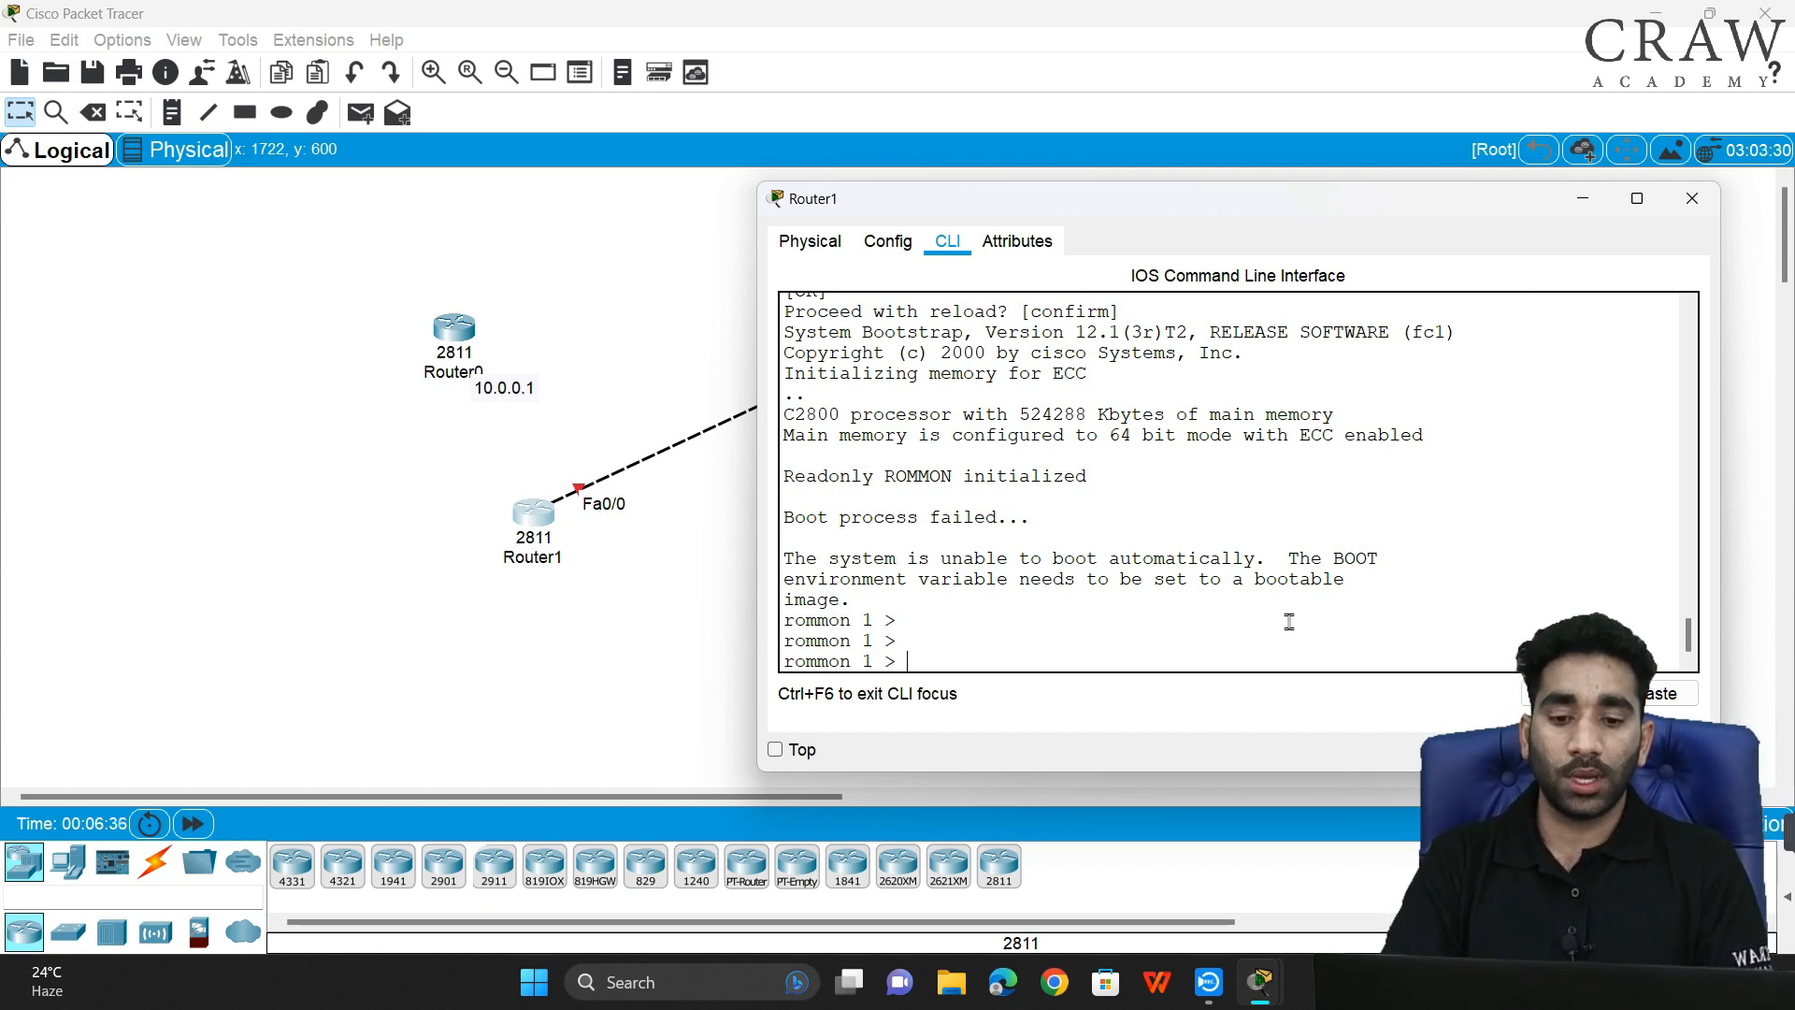
{"action": "left_click_drag", "start_coordinate": [806, 645], "coordinate": [905, 665]}
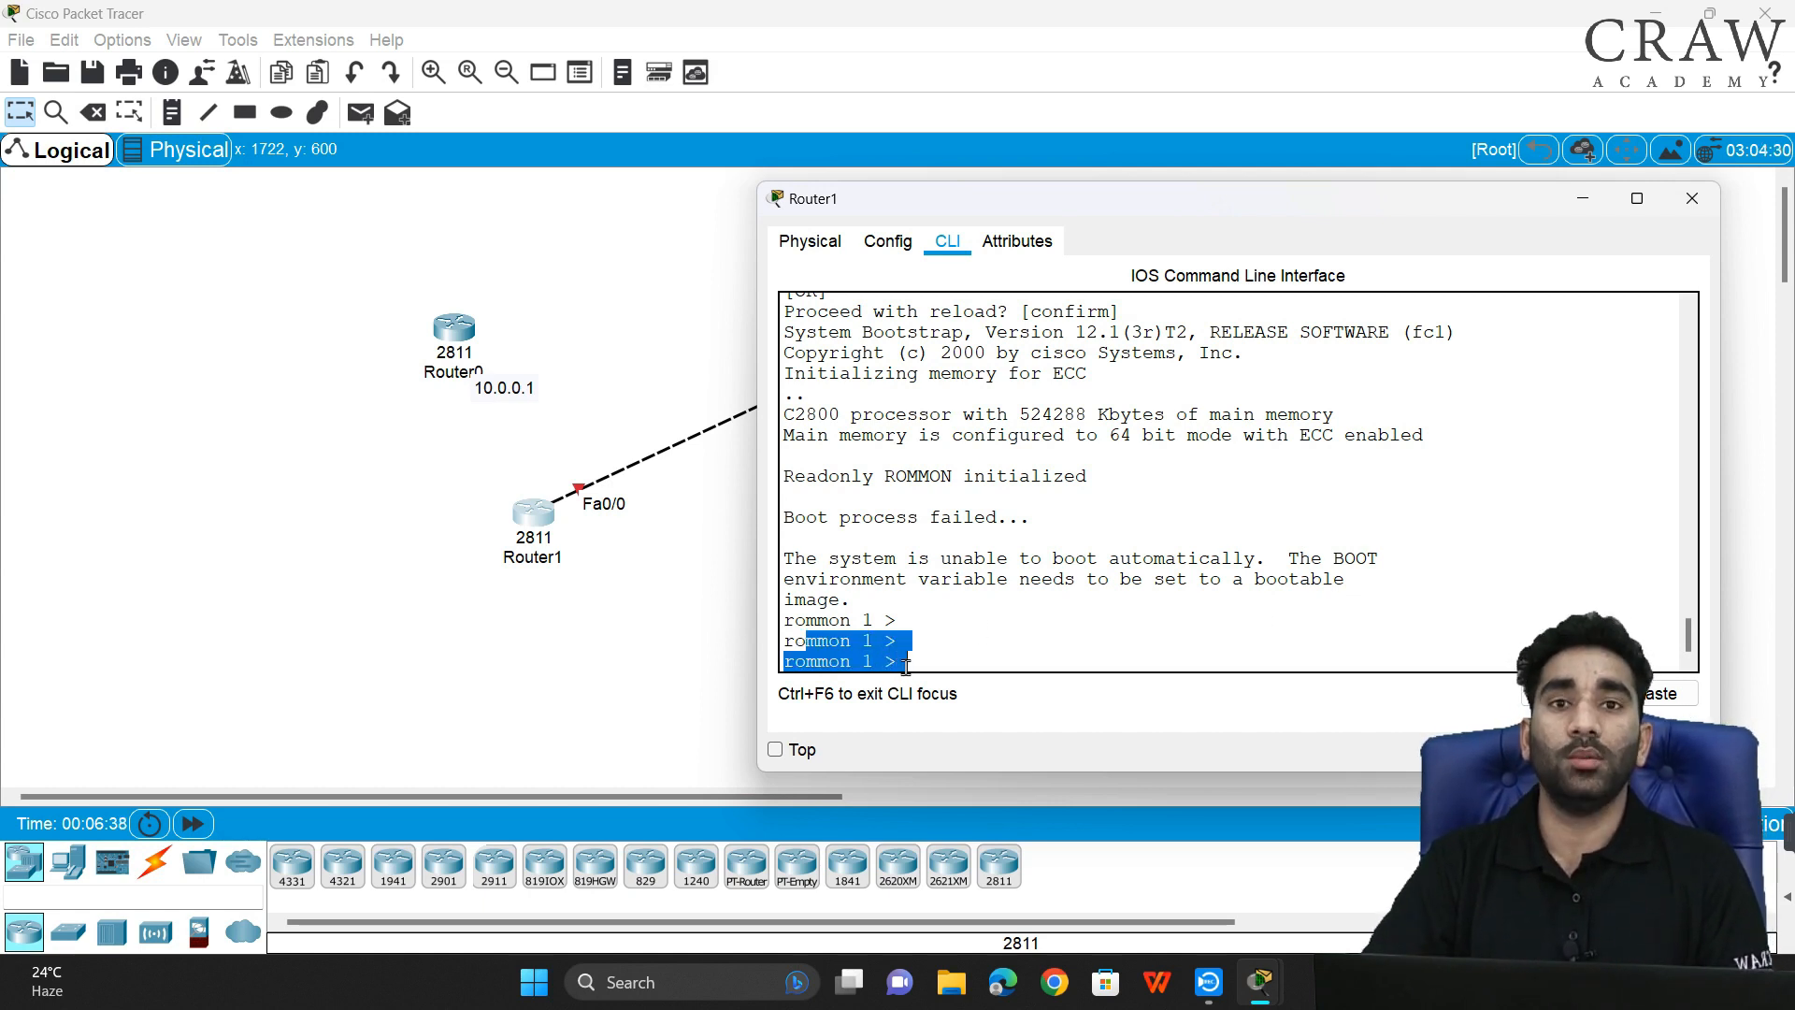
{"action": "left_click", "coordinate": [908, 665]}
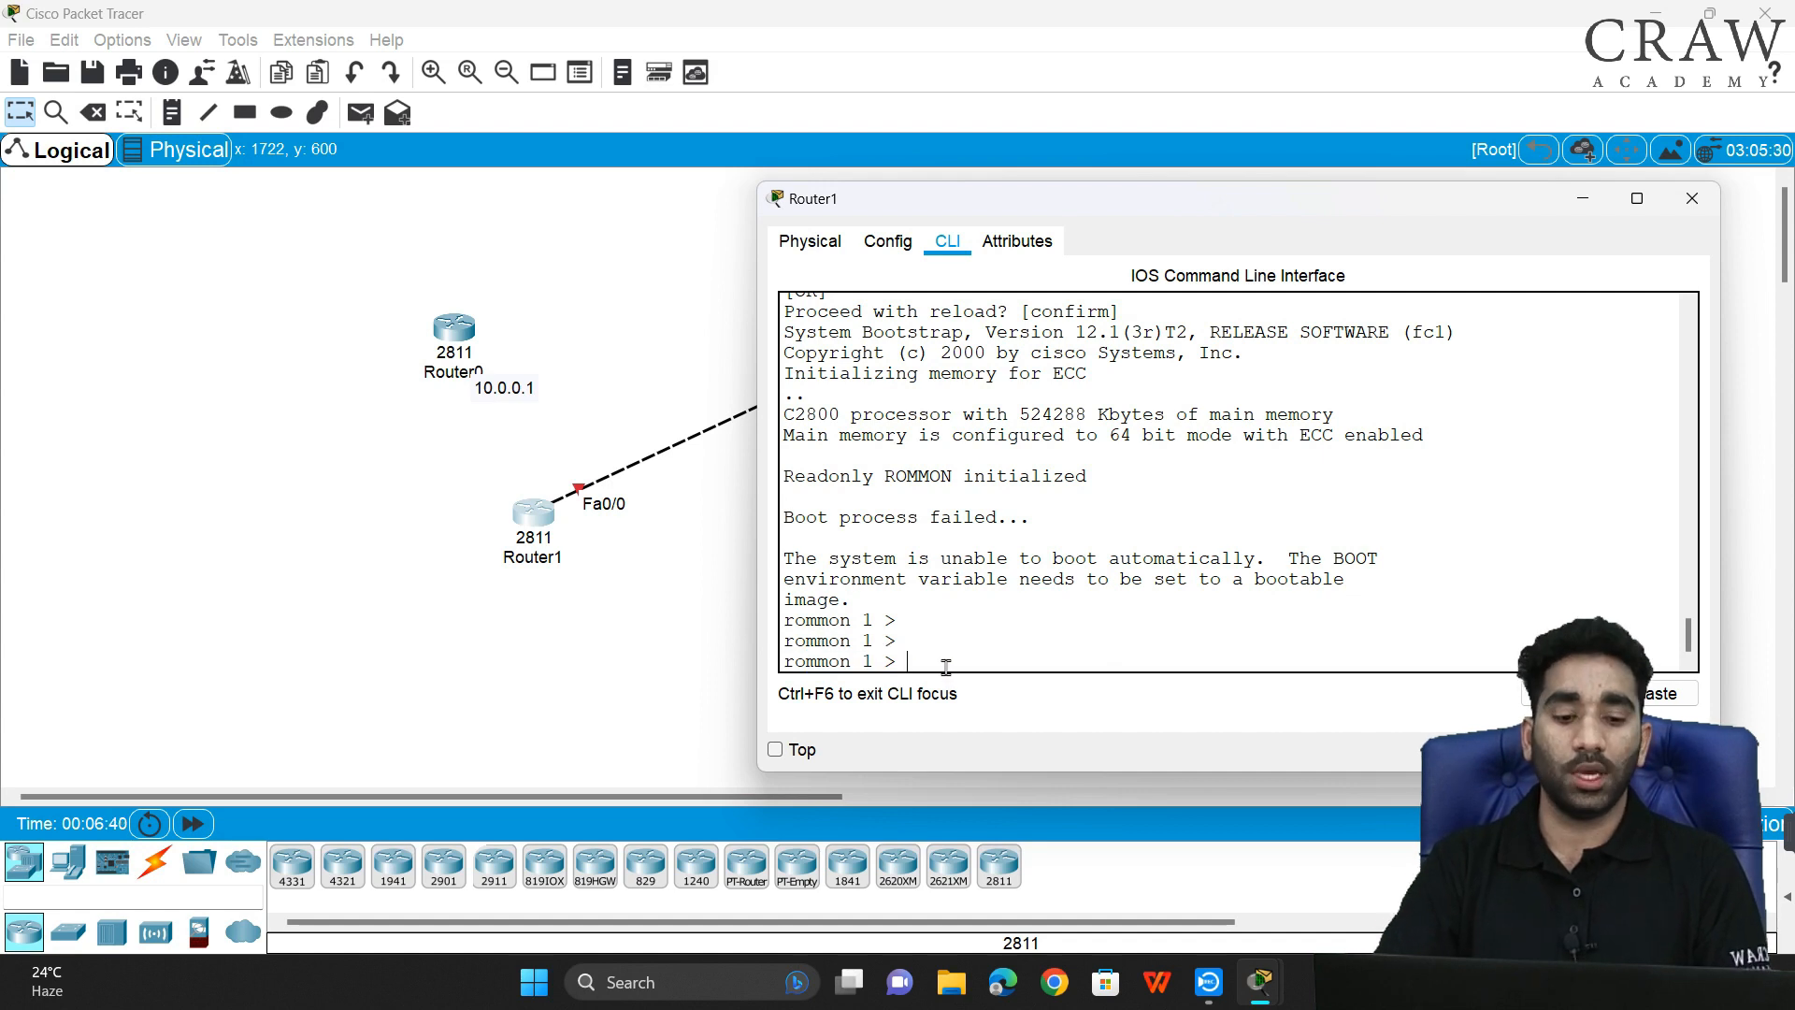
{"action": "key", "text": "Return"}
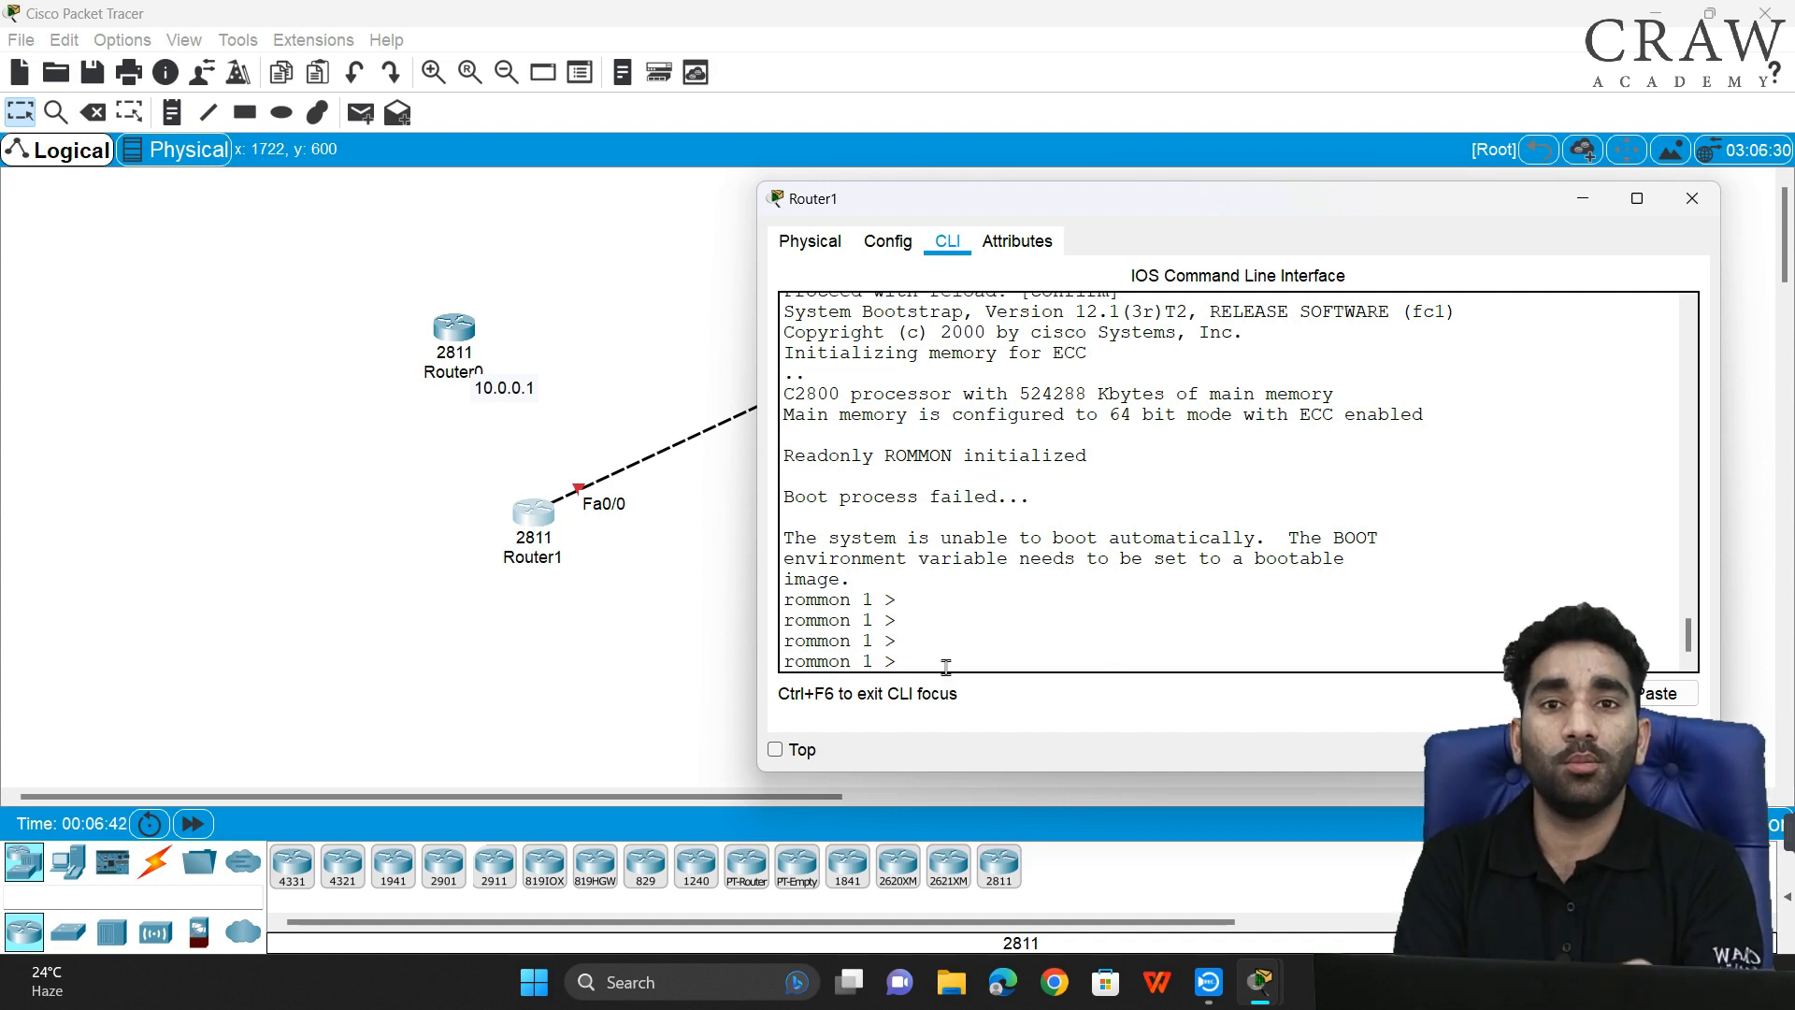
{"action": "left_click_drag", "start_coordinate": [809, 667], "coordinate": [897, 664]}
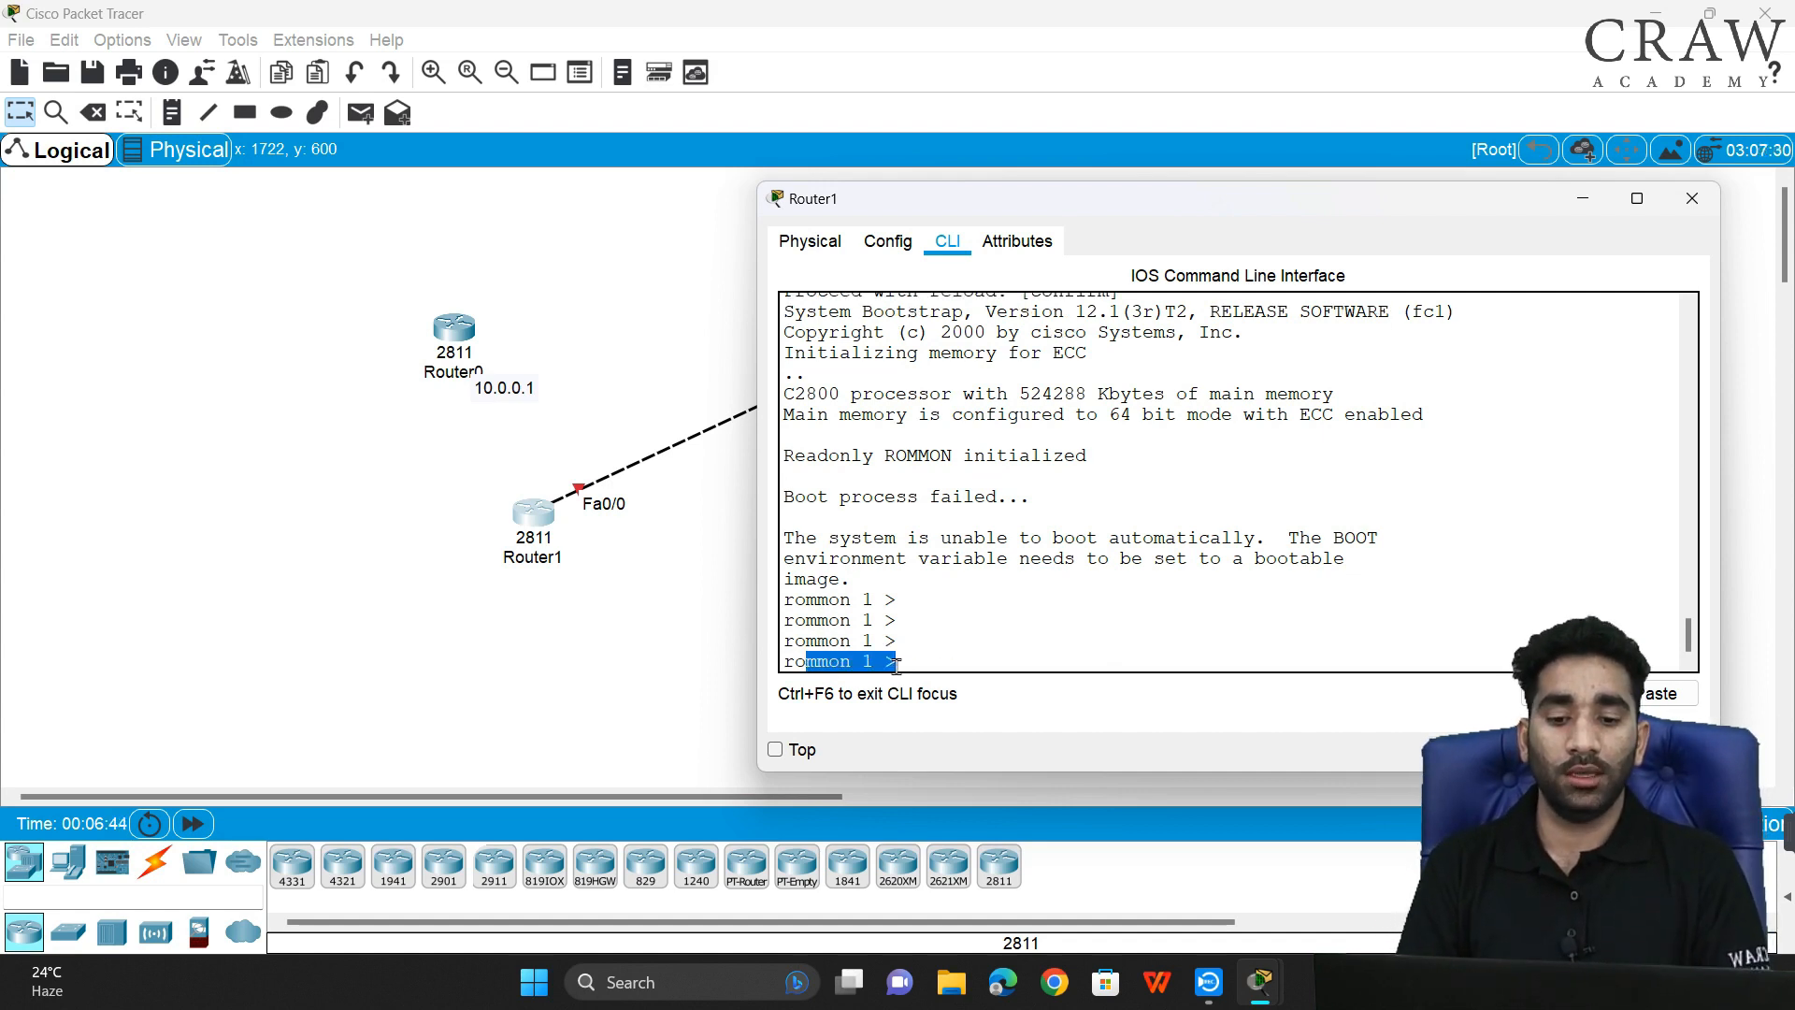
- Try to leave ROMMON mode on Router1 with the exit command
{"action": "left_click", "coordinate": [941, 660]}
{"action": "key", "text": "Return"}
{"action": "key", "text": "Return"}
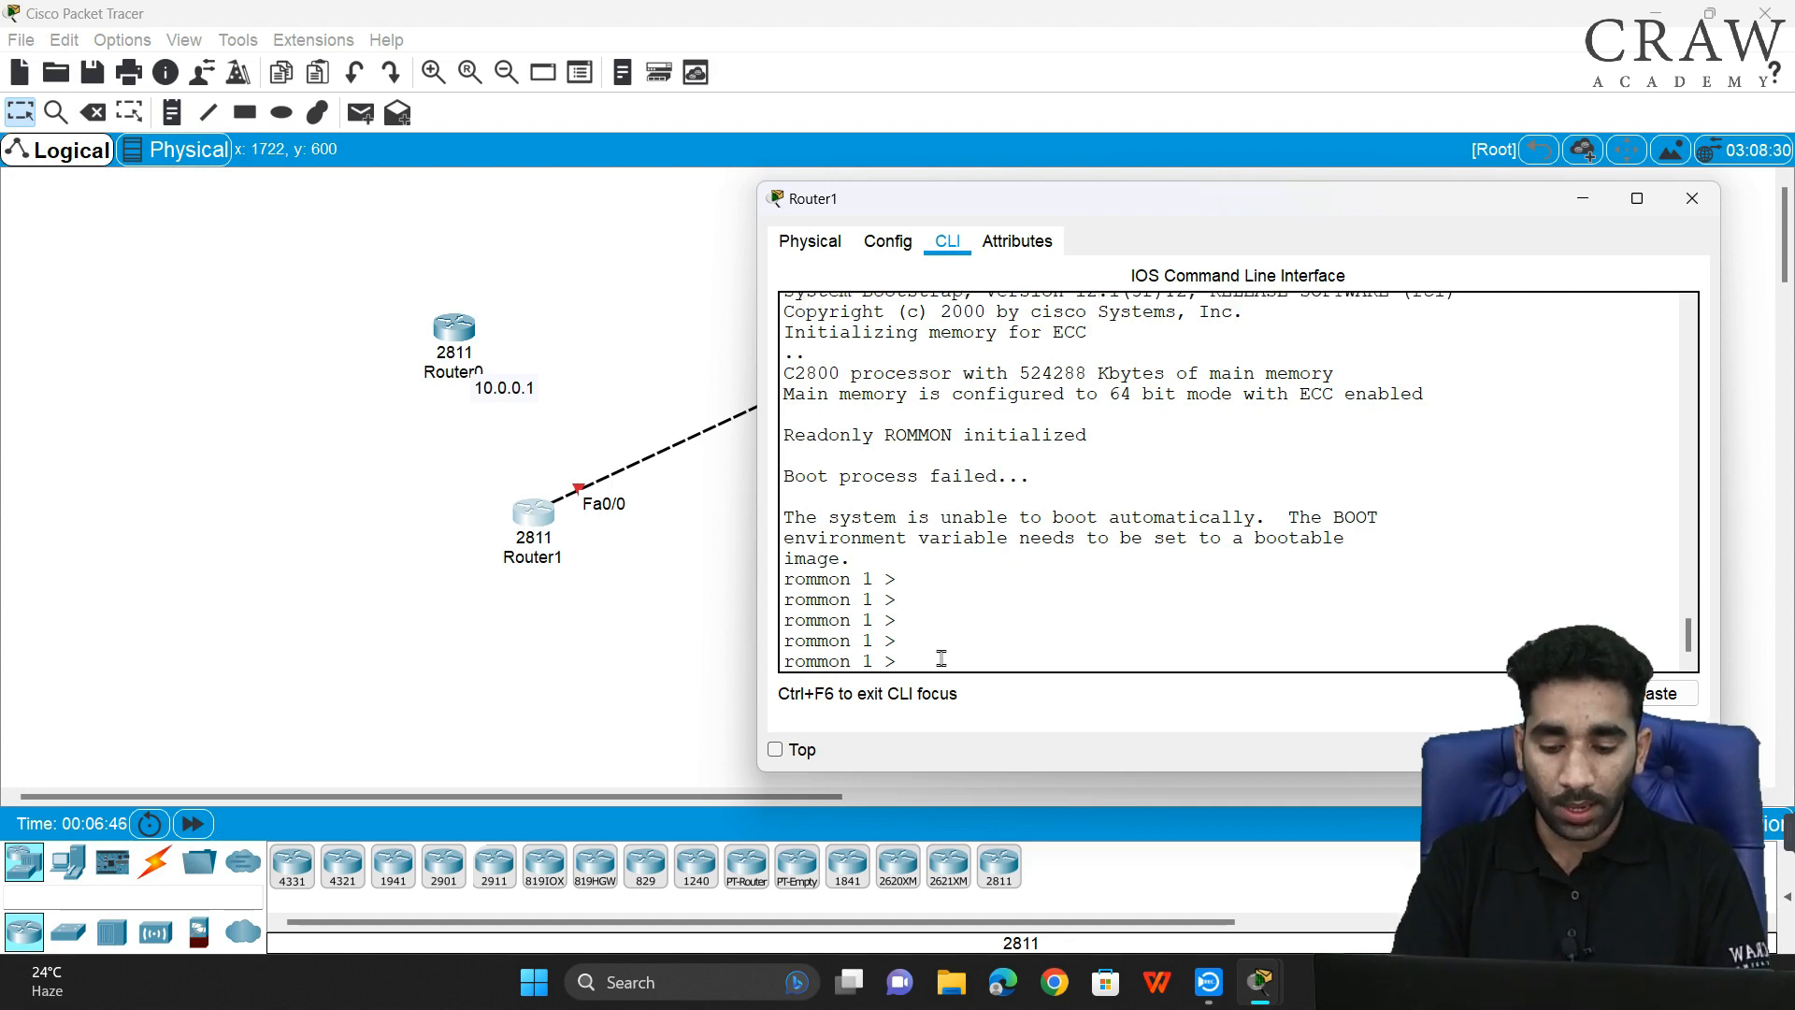
{"action": "type", "text": "exit"}
{"action": "key", "text": "Return"}
{"action": "key", "text": "Return"}
{"action": "key", "text": "Return"}
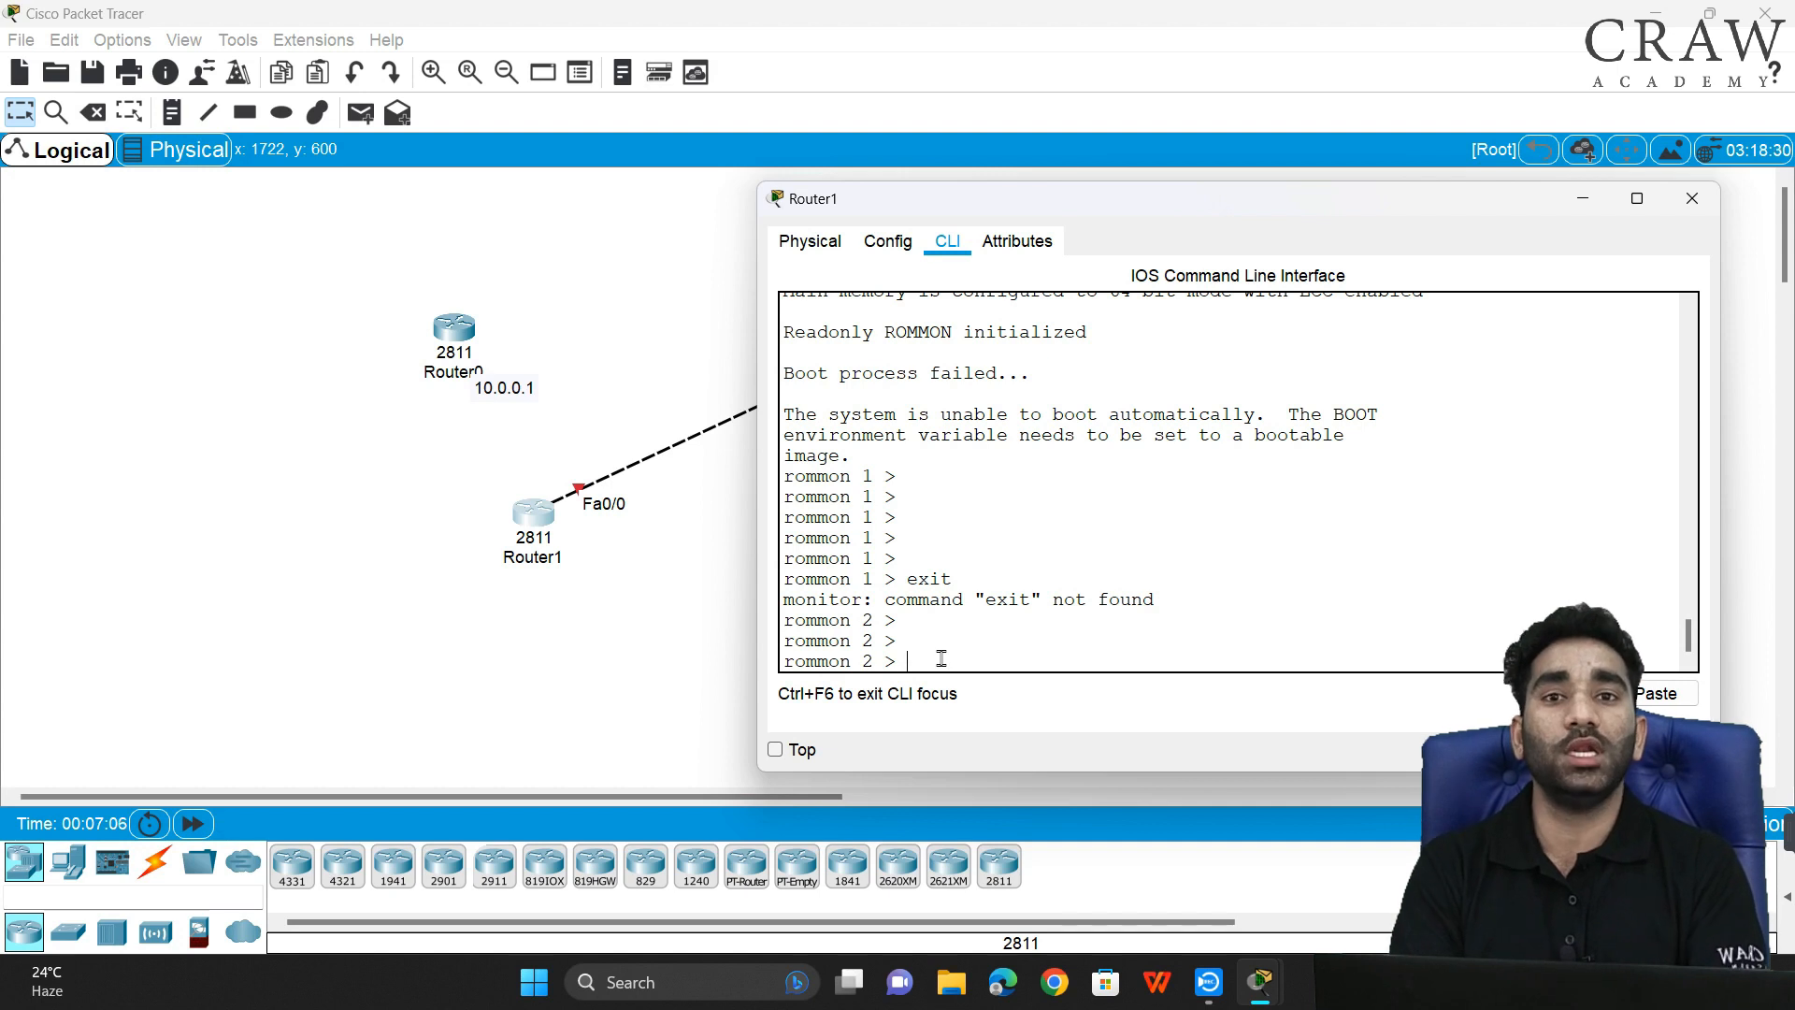
{"action": "key", "text": "Return"}
{"action": "key", "text": "Return"}
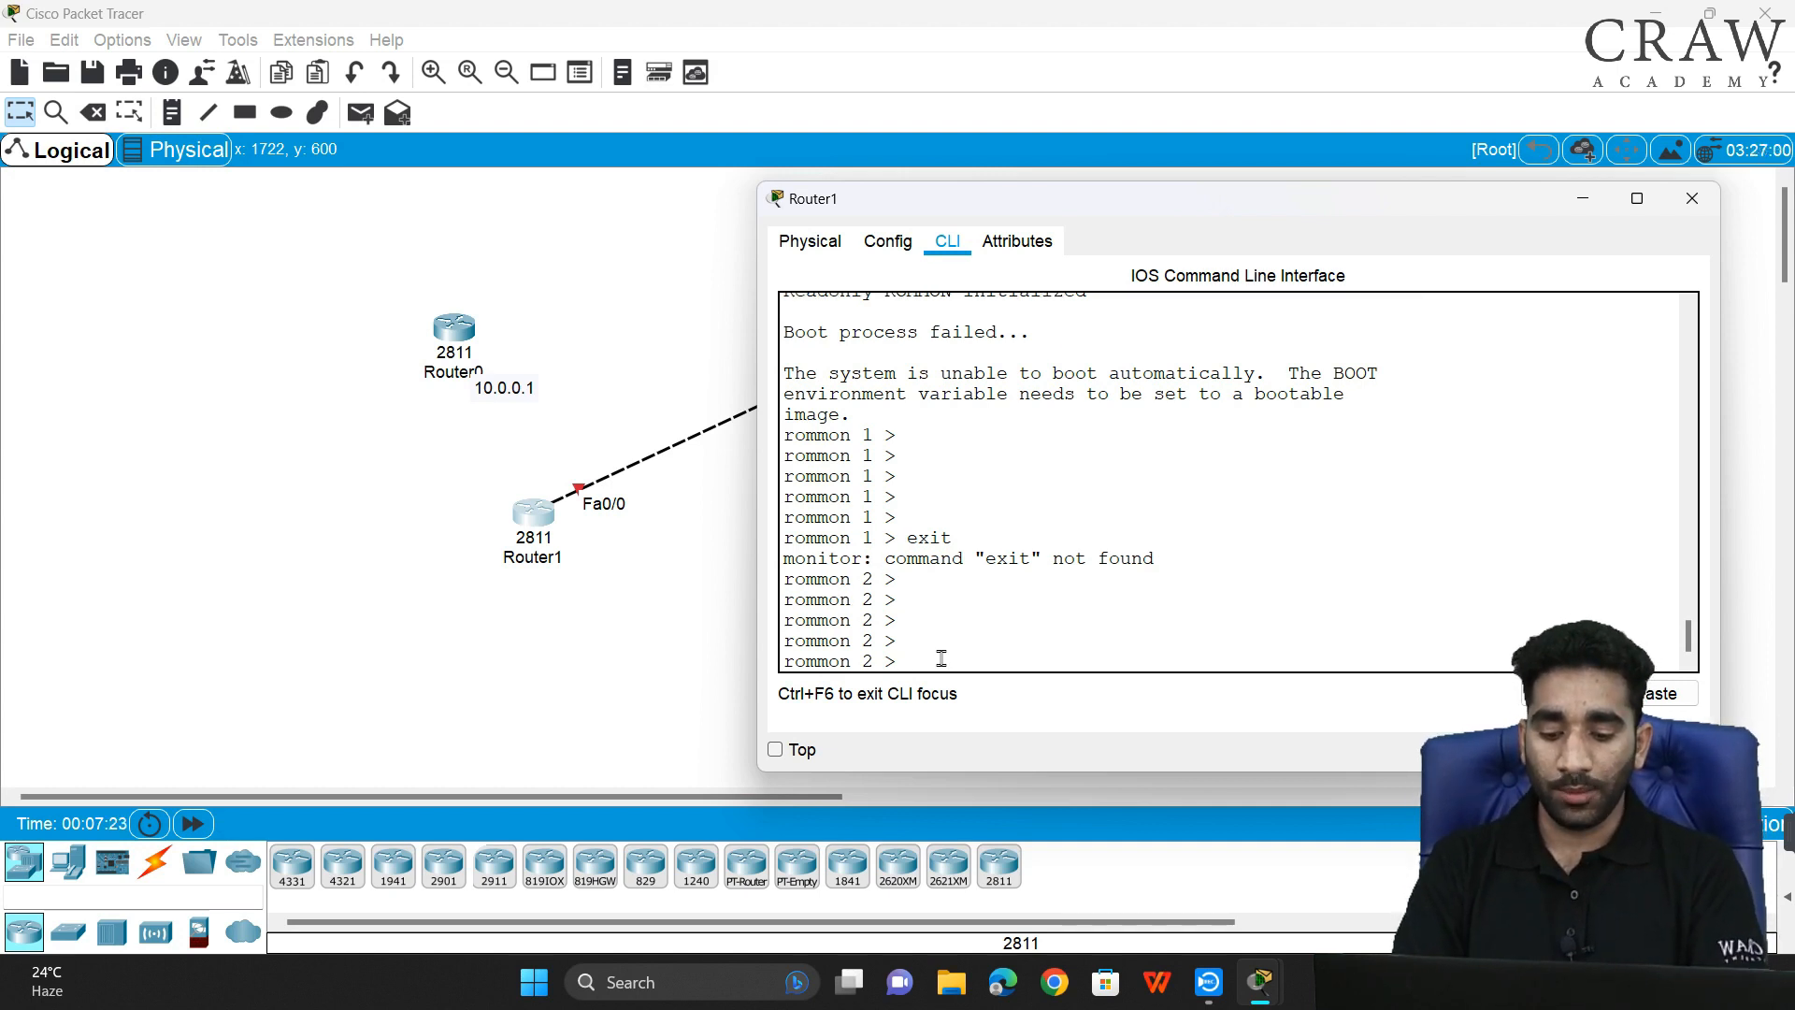
- Run tftpdnld at Router1's ROMMON prompt to display its usage and variables
{"action": "type", "text": "tftp"}
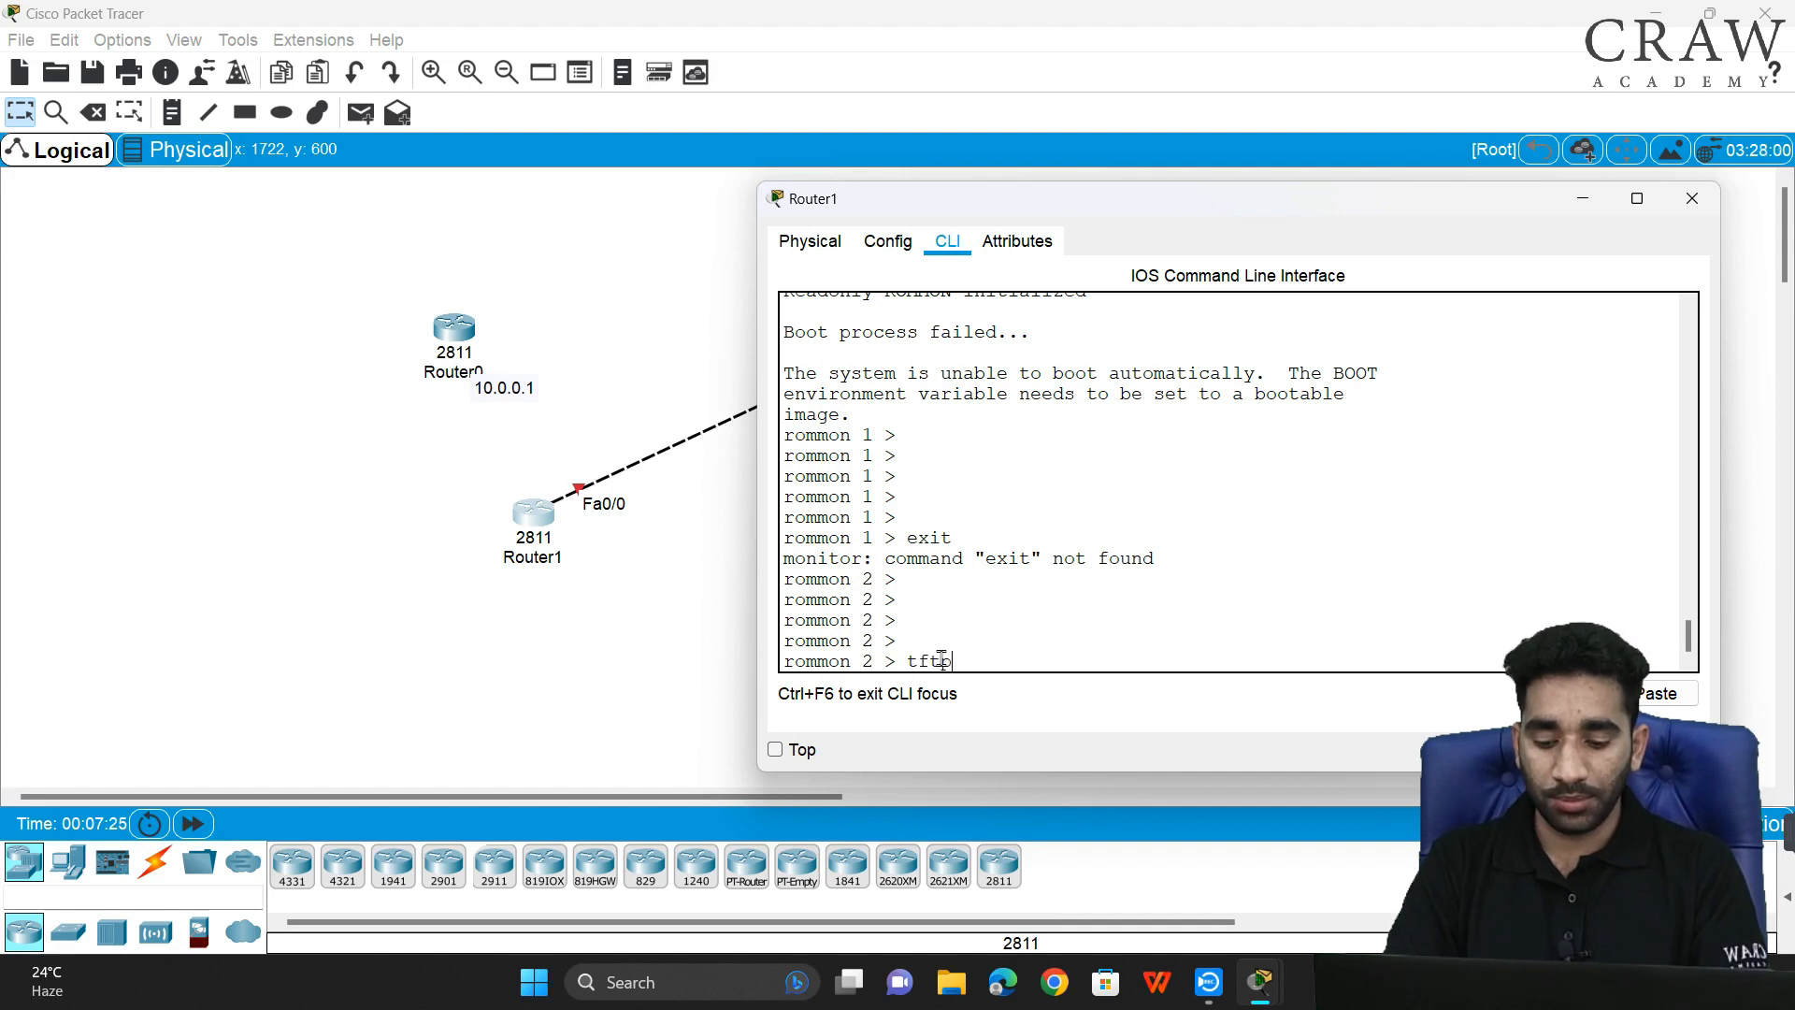
{"action": "type", "text": "dnld"}
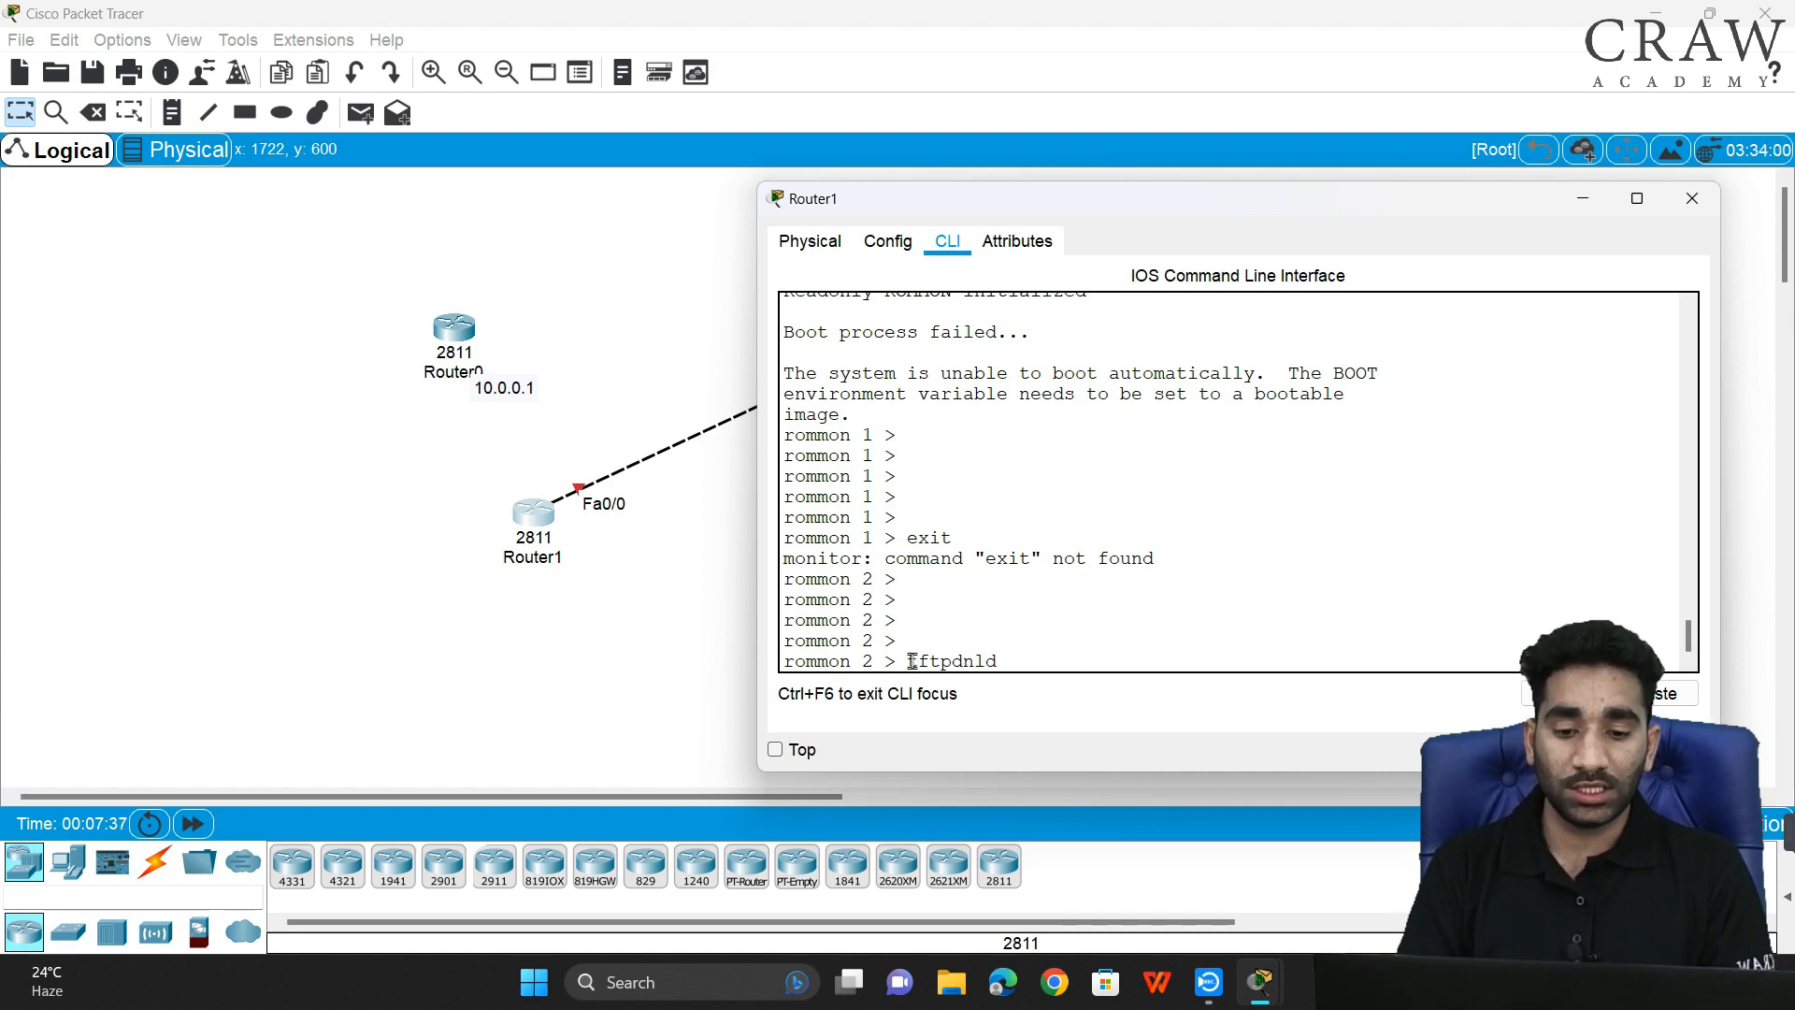
{"action": "left_click_drag", "start_coordinate": [924, 661], "coordinate": [1008, 661]}
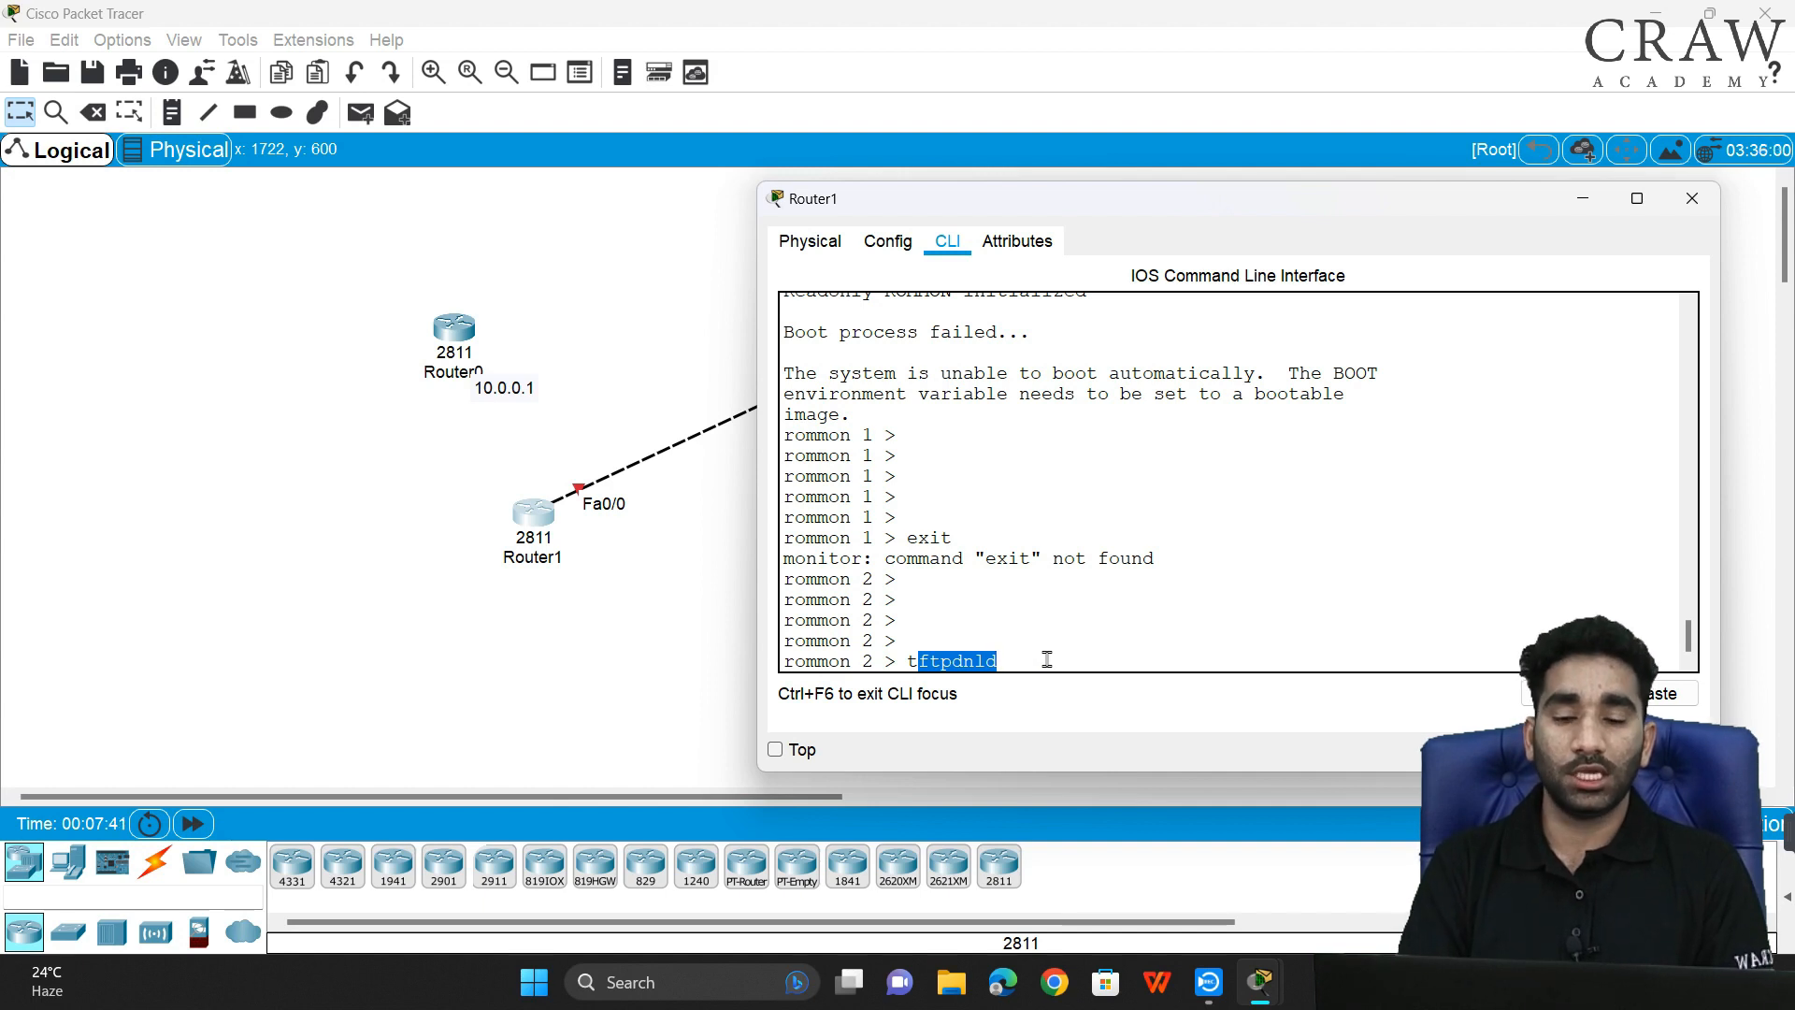
{"action": "left_click", "coordinate": [1047, 659]}
{"action": "key", "text": "Return"}
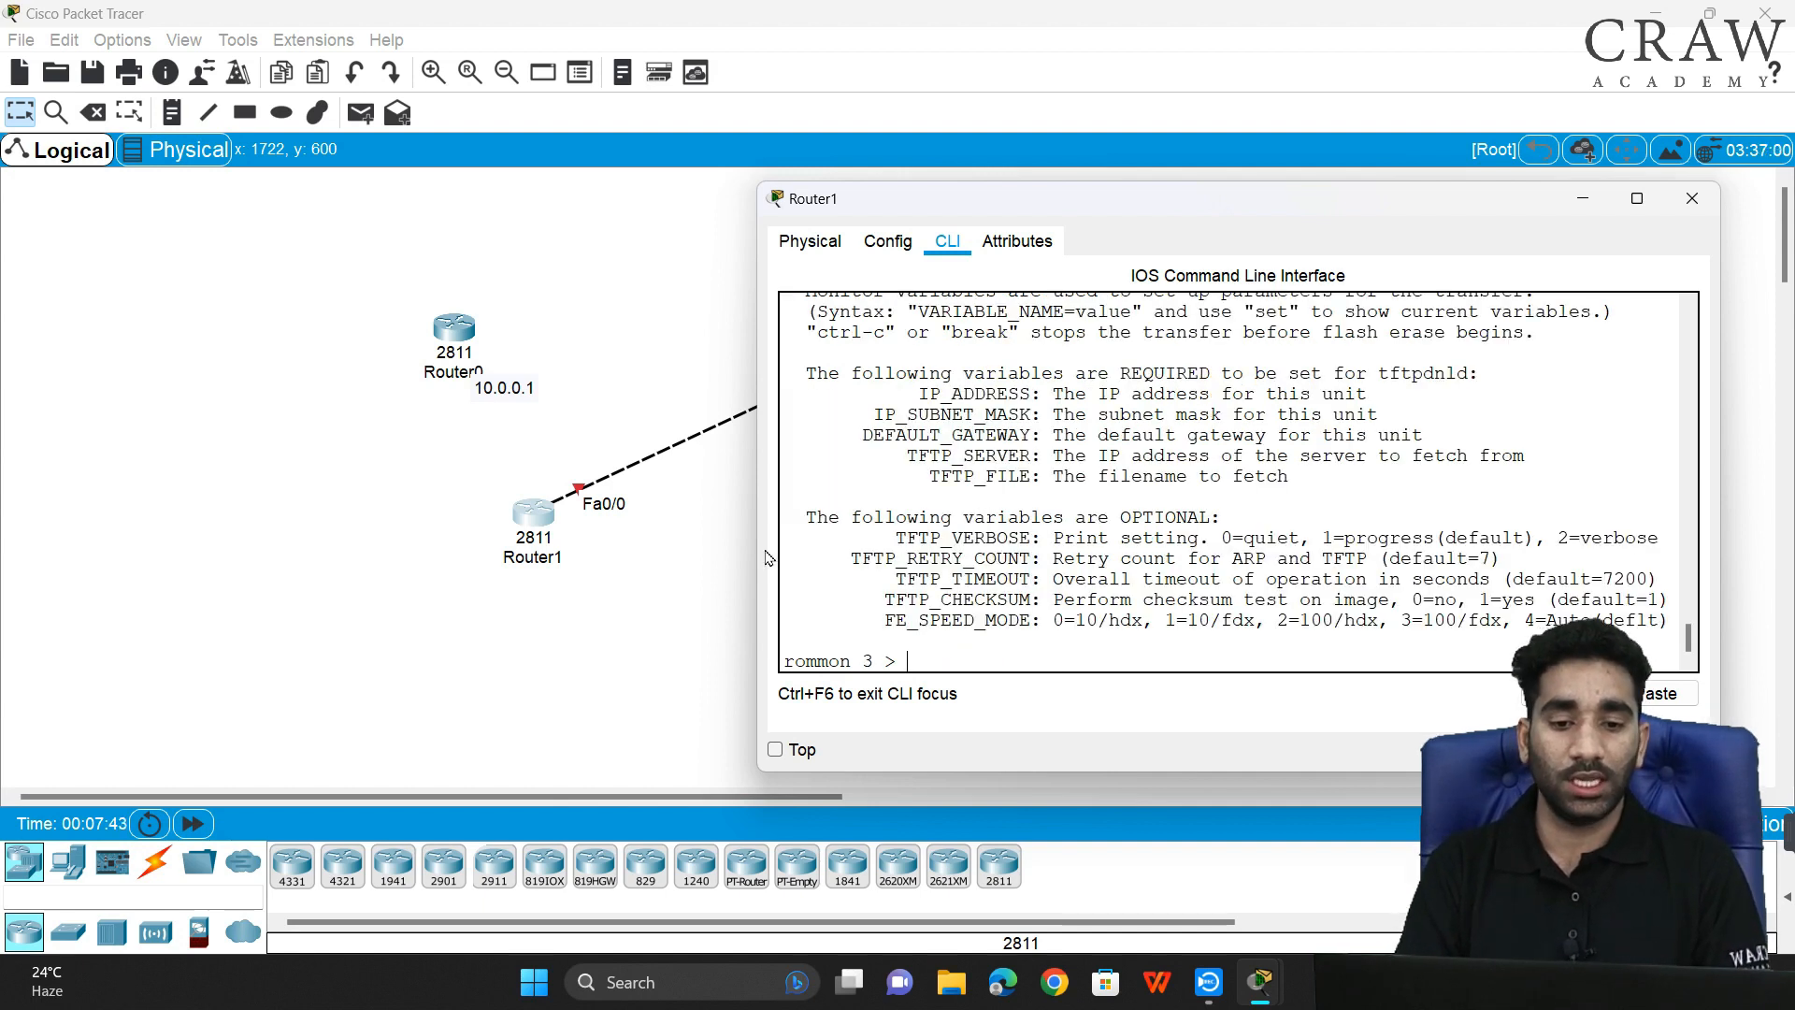
- Widen the Router1 window and examine the variables required for tftpdnld, from IP_ADDRESS through TFTP_FILE
{"action": "left_click_drag", "start_coordinate": [758, 558], "coordinate": [584, 535]}
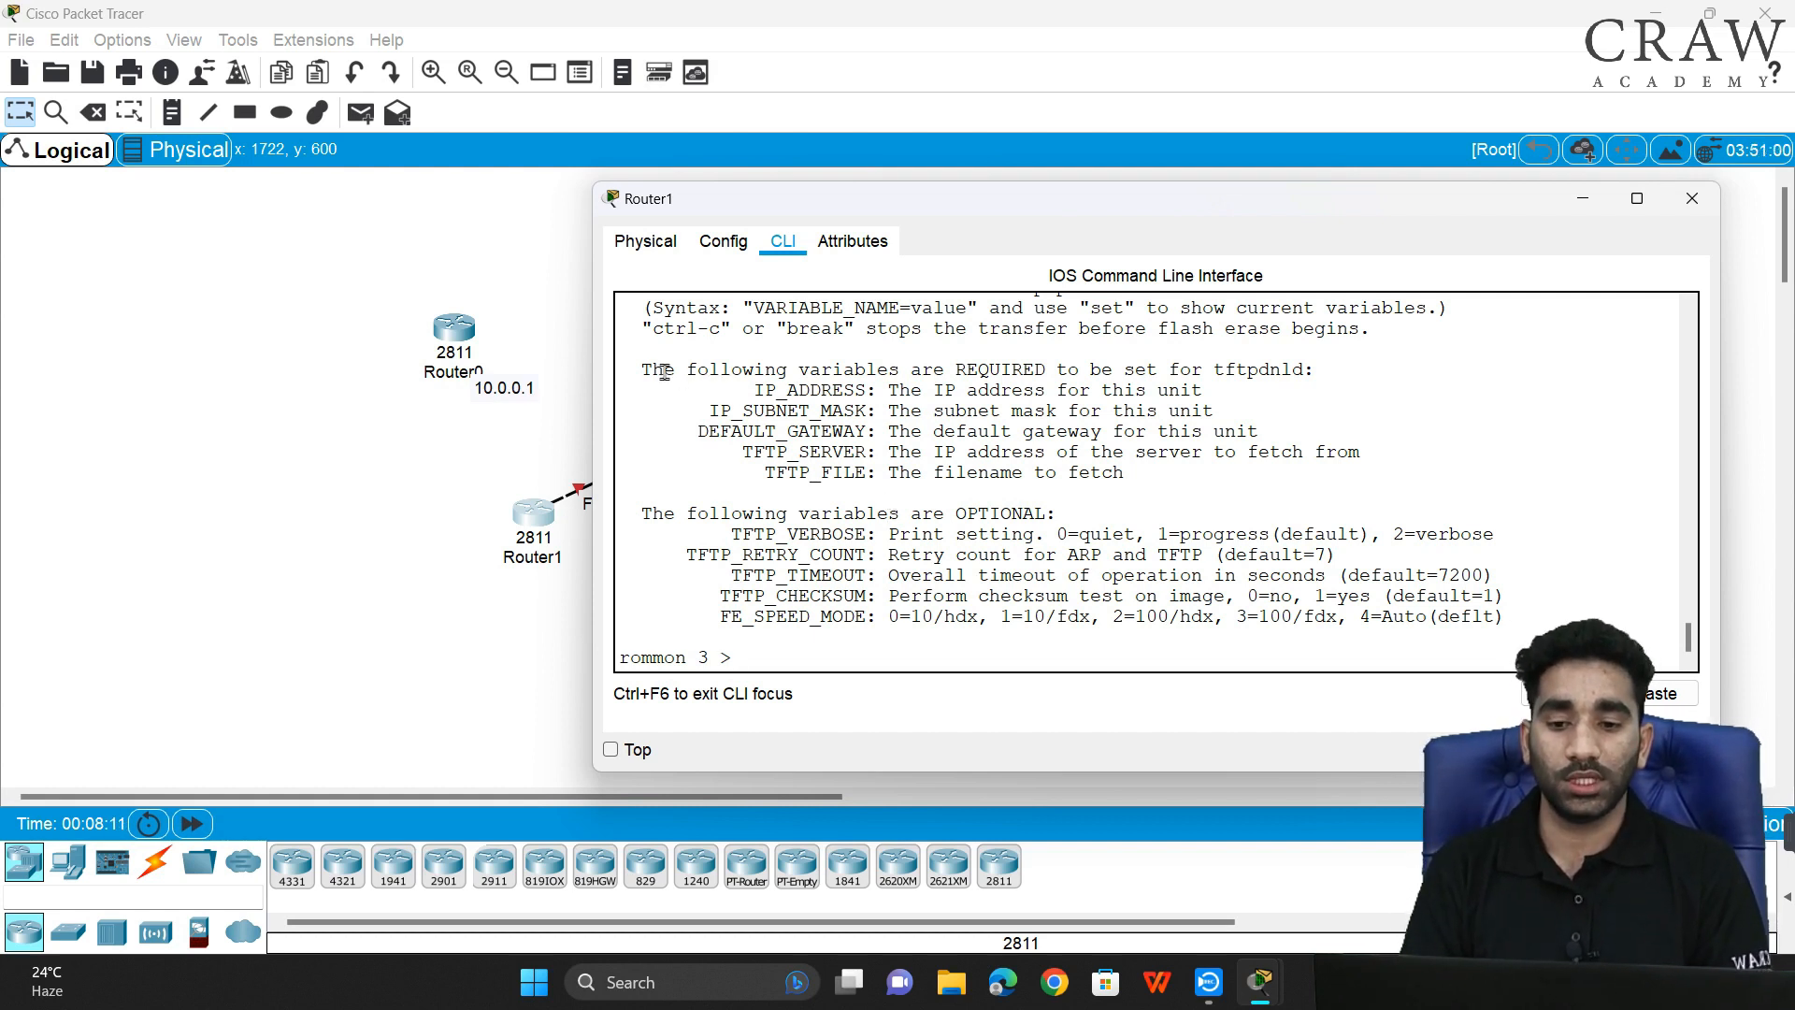
{"action": "left_click_drag", "start_coordinate": [652, 369], "coordinate": [1328, 371]}
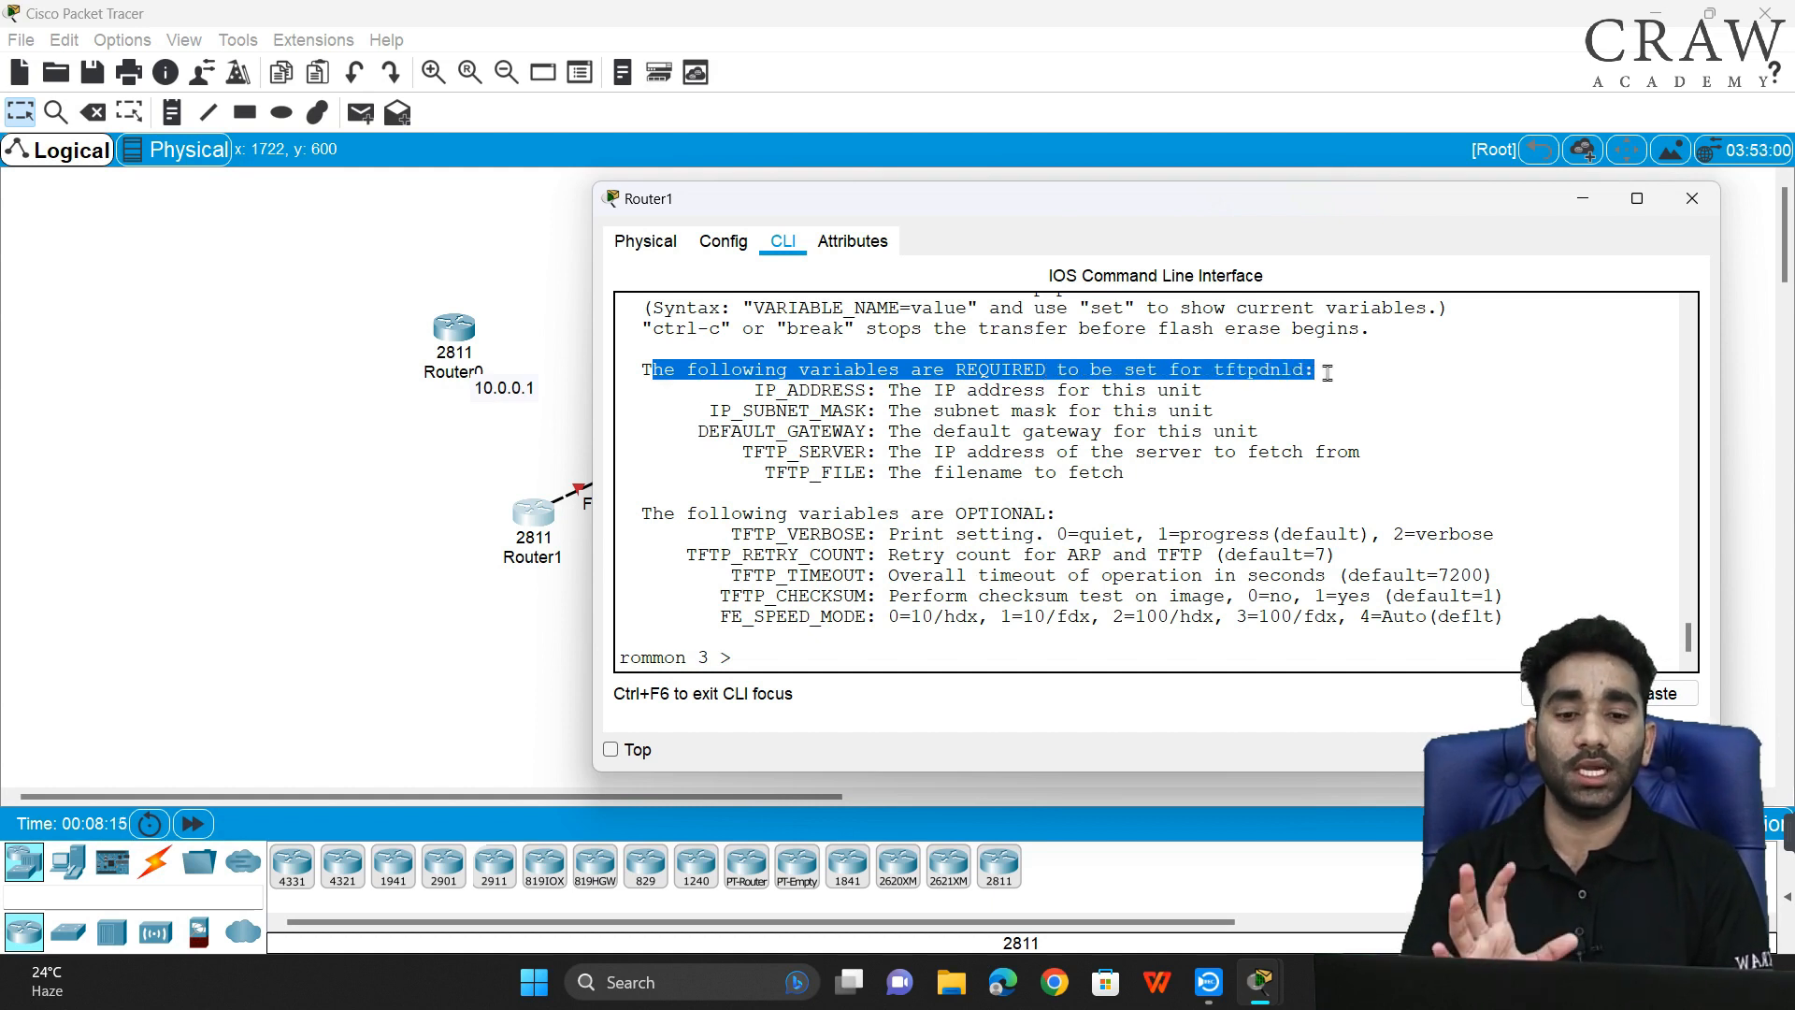
{"action": "left_click", "coordinate": [765, 387]}
{"action": "double_click", "coordinate": [765, 386]}
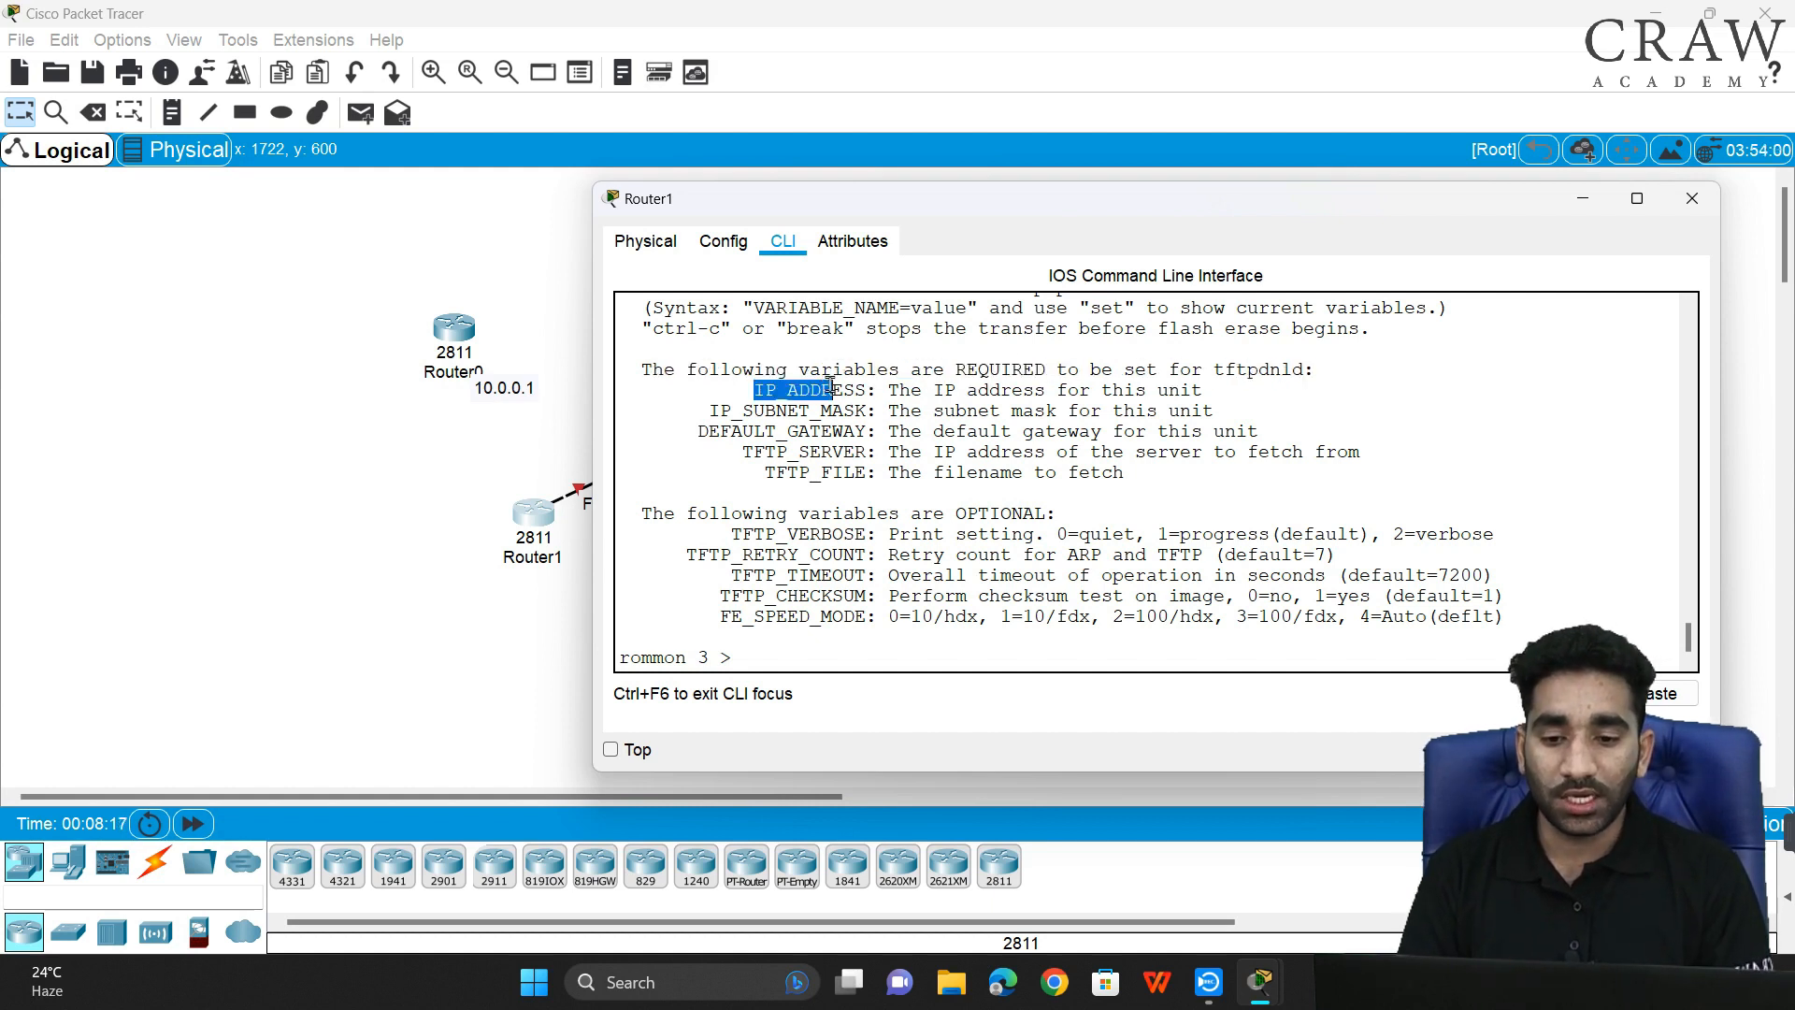
{"action": "left_click_drag", "start_coordinate": [721, 411], "coordinate": [843, 408]}
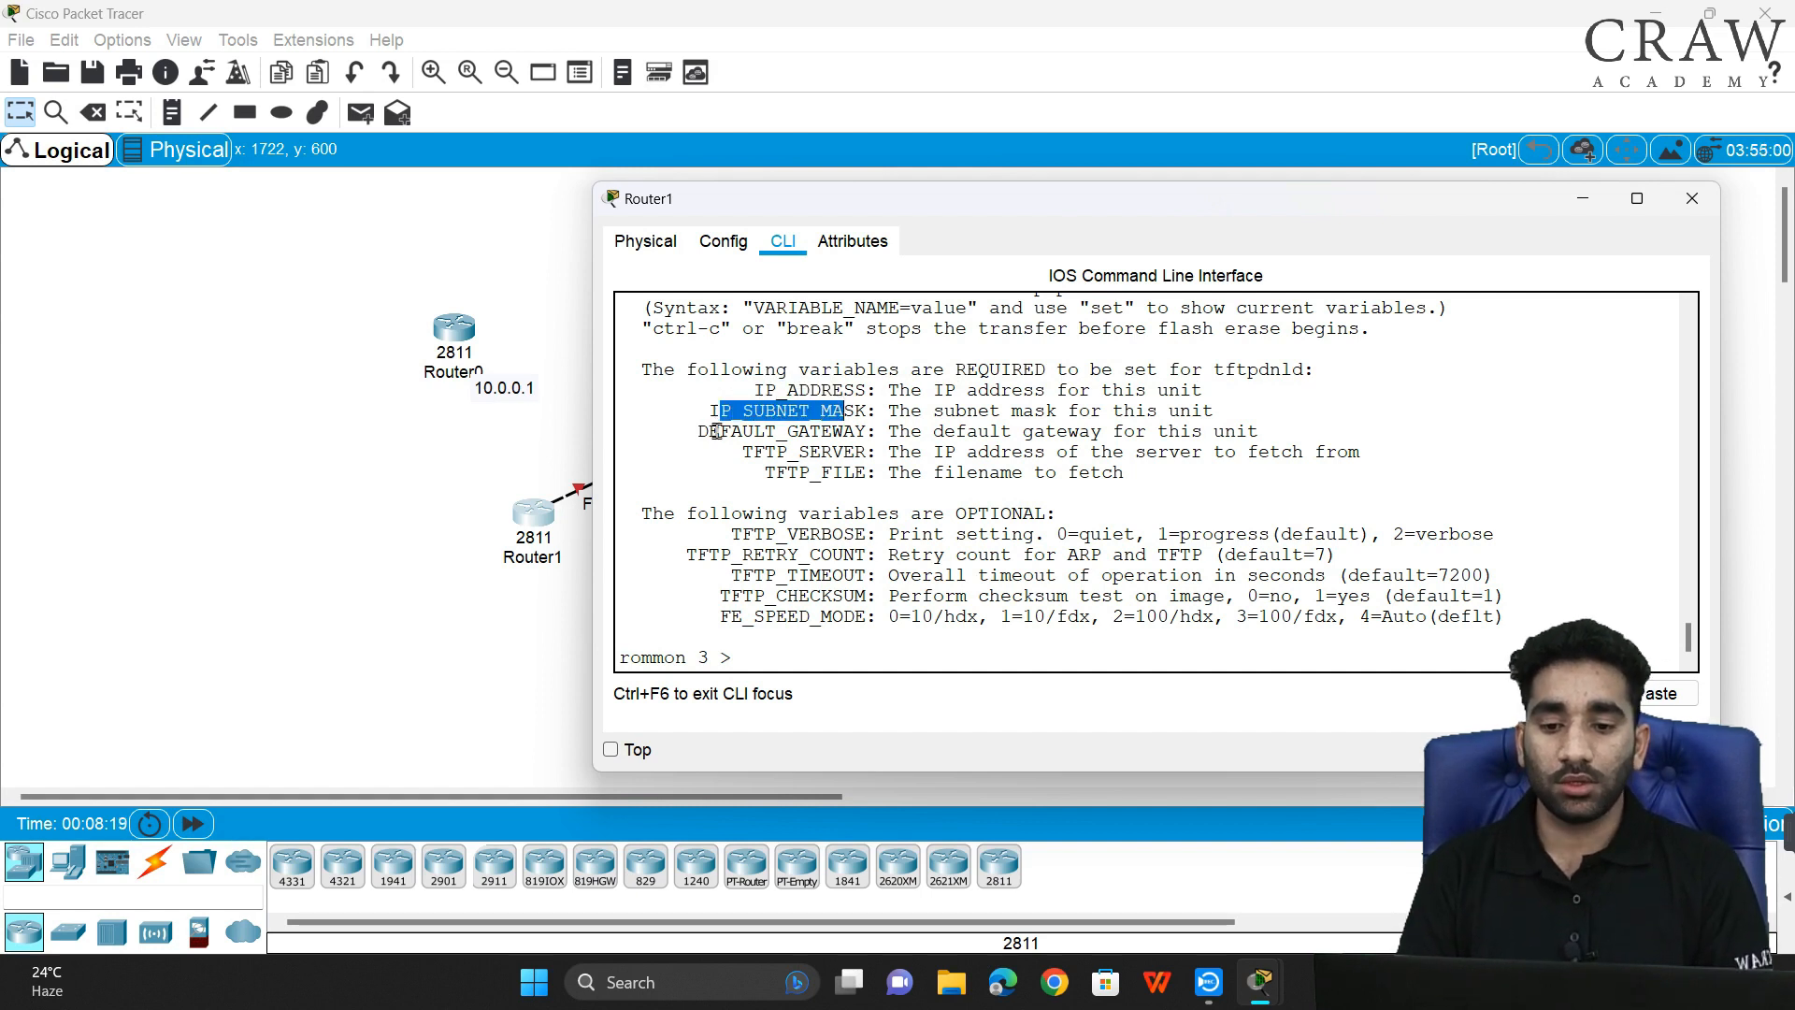
{"action": "left_click_drag", "start_coordinate": [709, 431], "coordinate": [846, 480]}
{"action": "left_click", "coordinate": [753, 452]}
{"action": "double_click", "coordinate": [753, 452]}
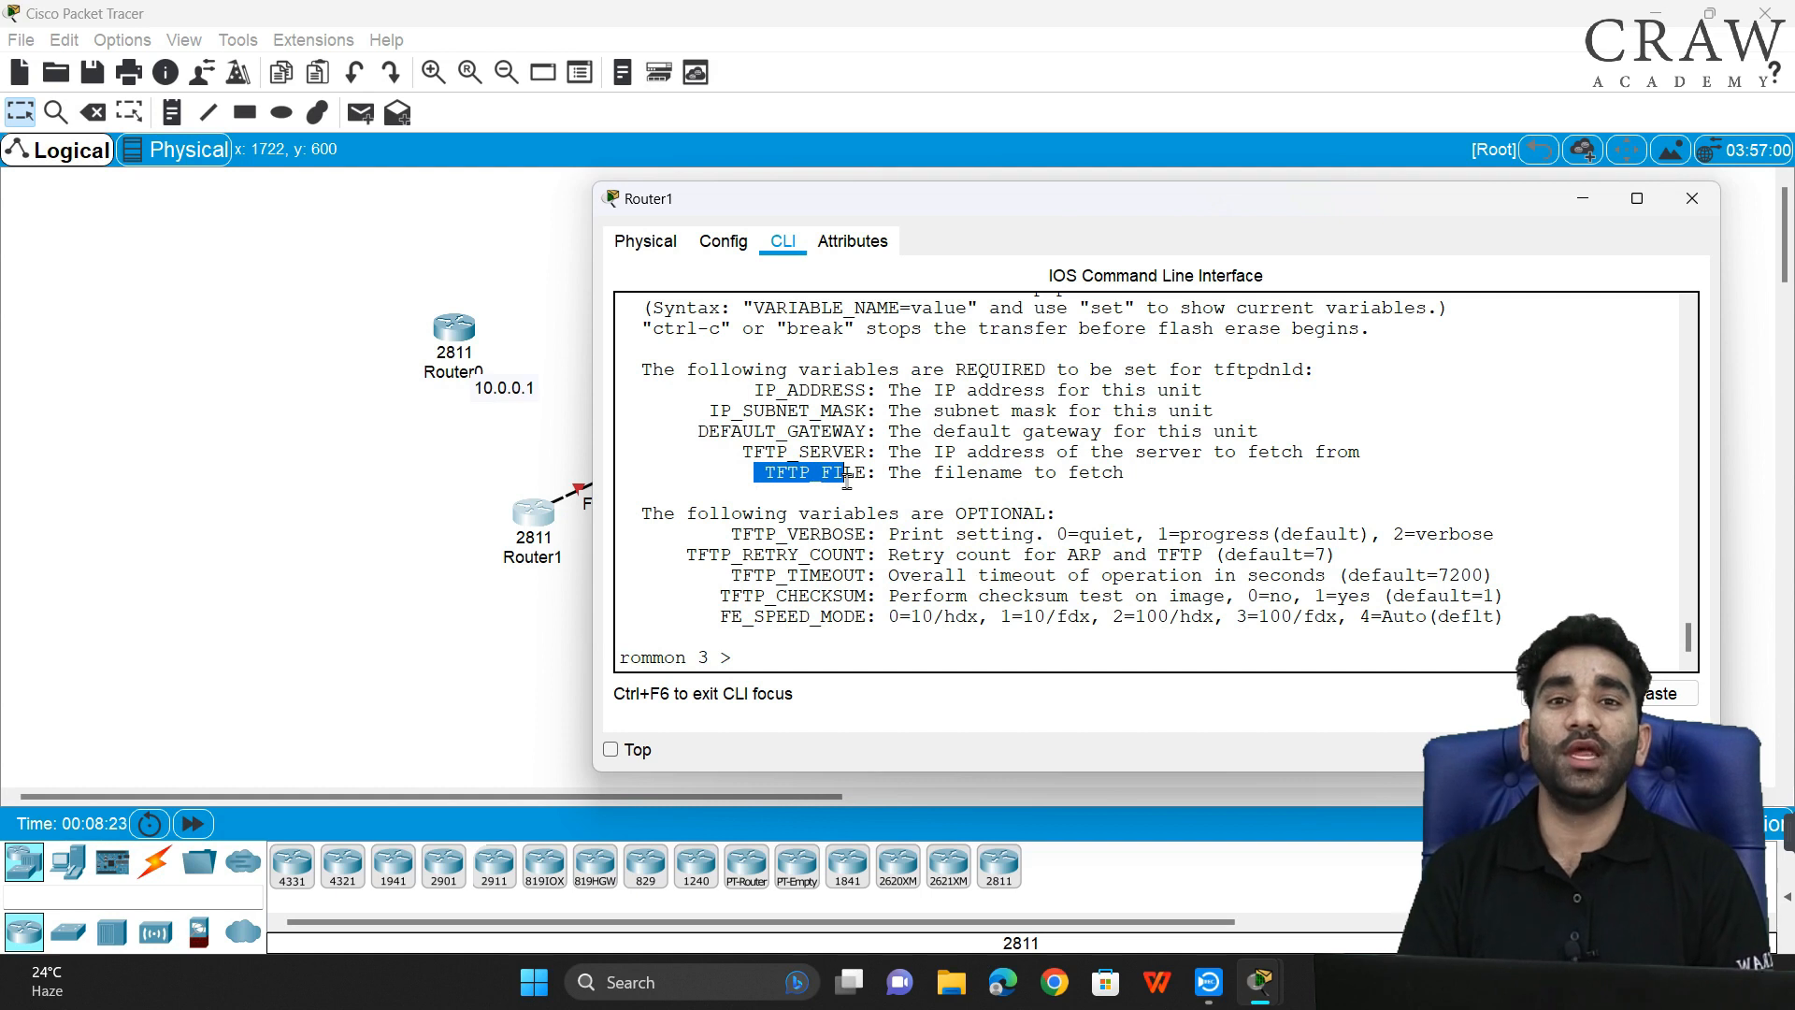
{"action": "left_click", "coordinate": [878, 659]}
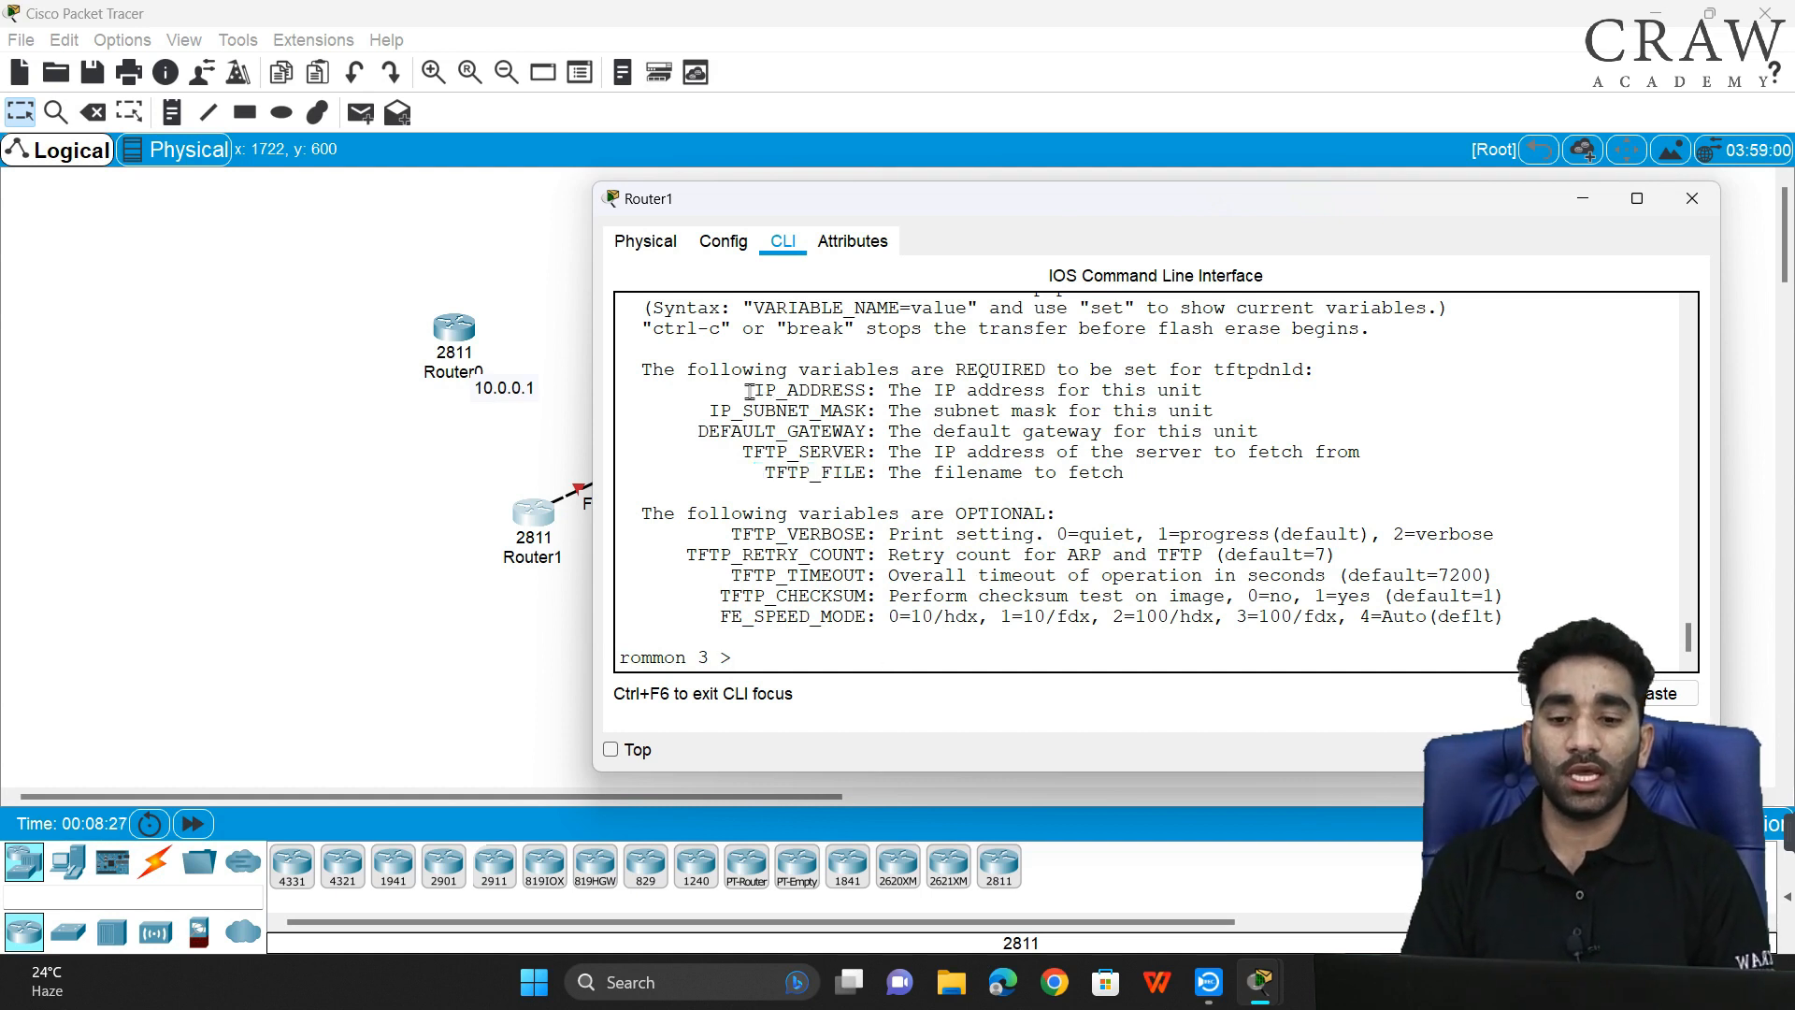
- Set the ROMMON variable IP_ADDRESS to 10.0.0.1, copying the variable name from the tftpdnld listing
{"action": "left_click_drag", "start_coordinate": [745, 391], "coordinate": [871, 390]}
{"action": "right_click", "coordinate": [872, 391]}
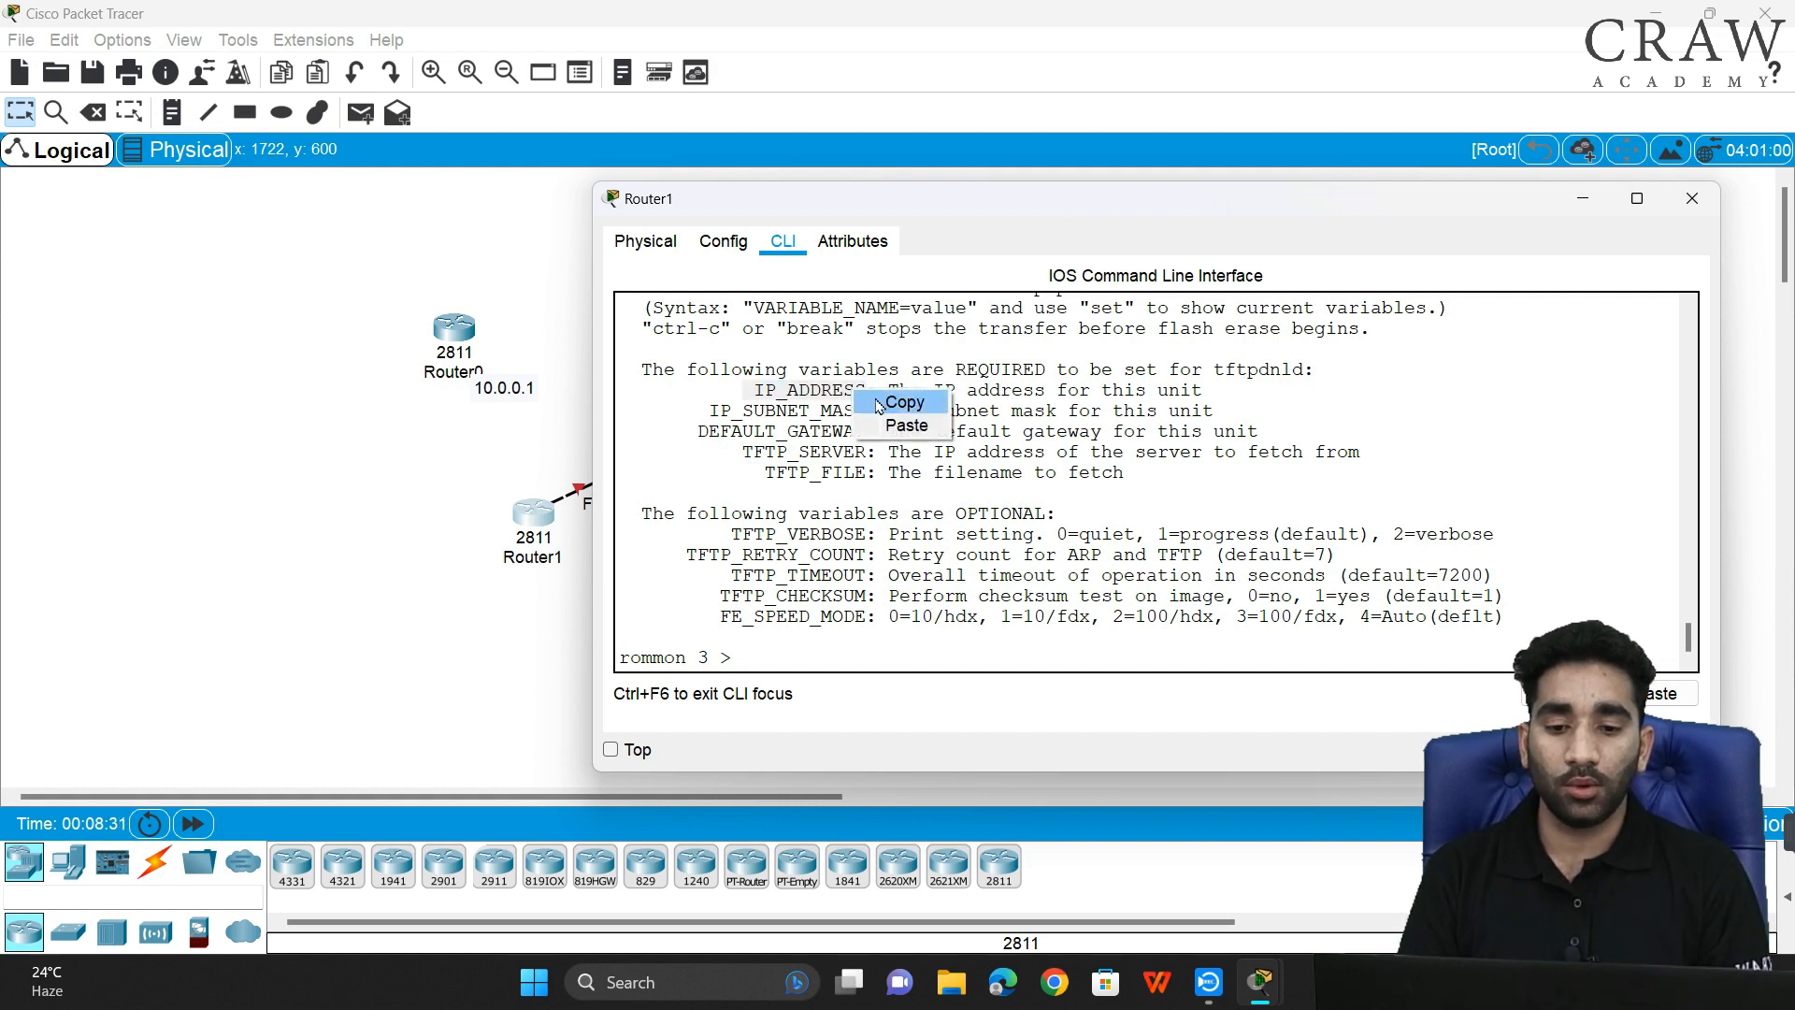
{"action": "left_click", "coordinate": [877, 400]}
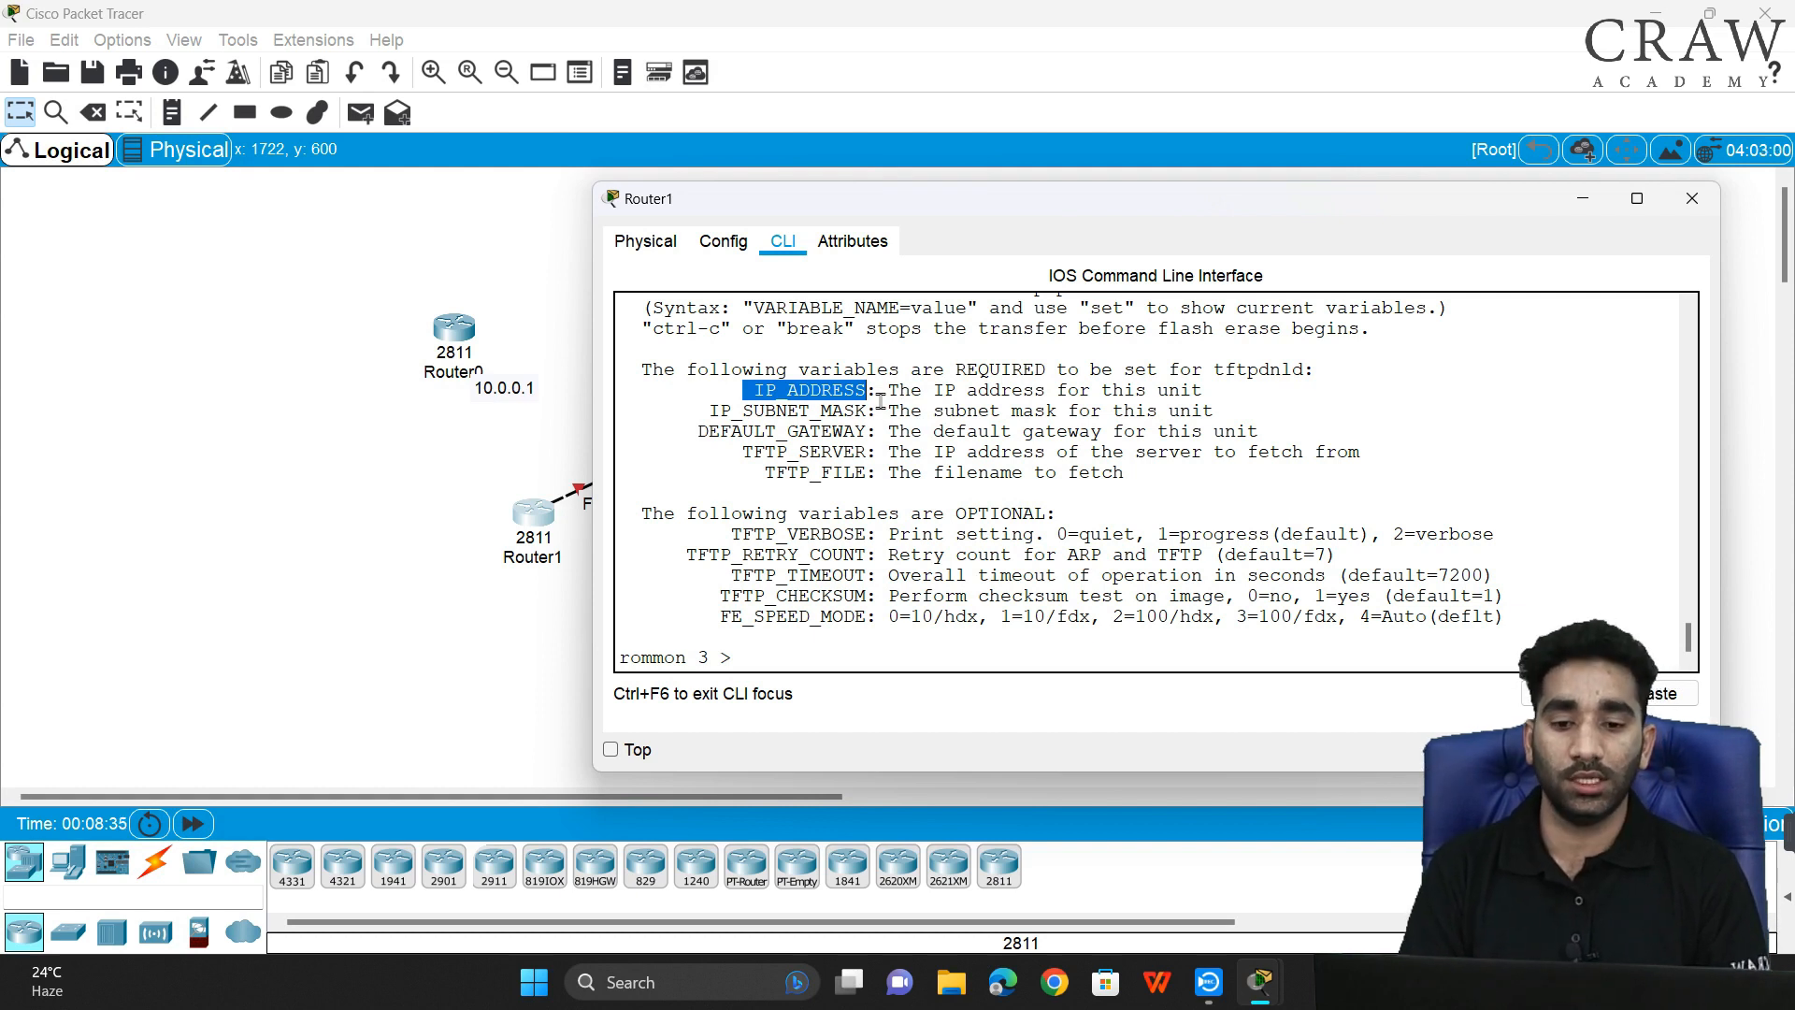
{"action": "right_click", "coordinate": [884, 445]}
{"action": "left_click", "coordinate": [908, 478]}
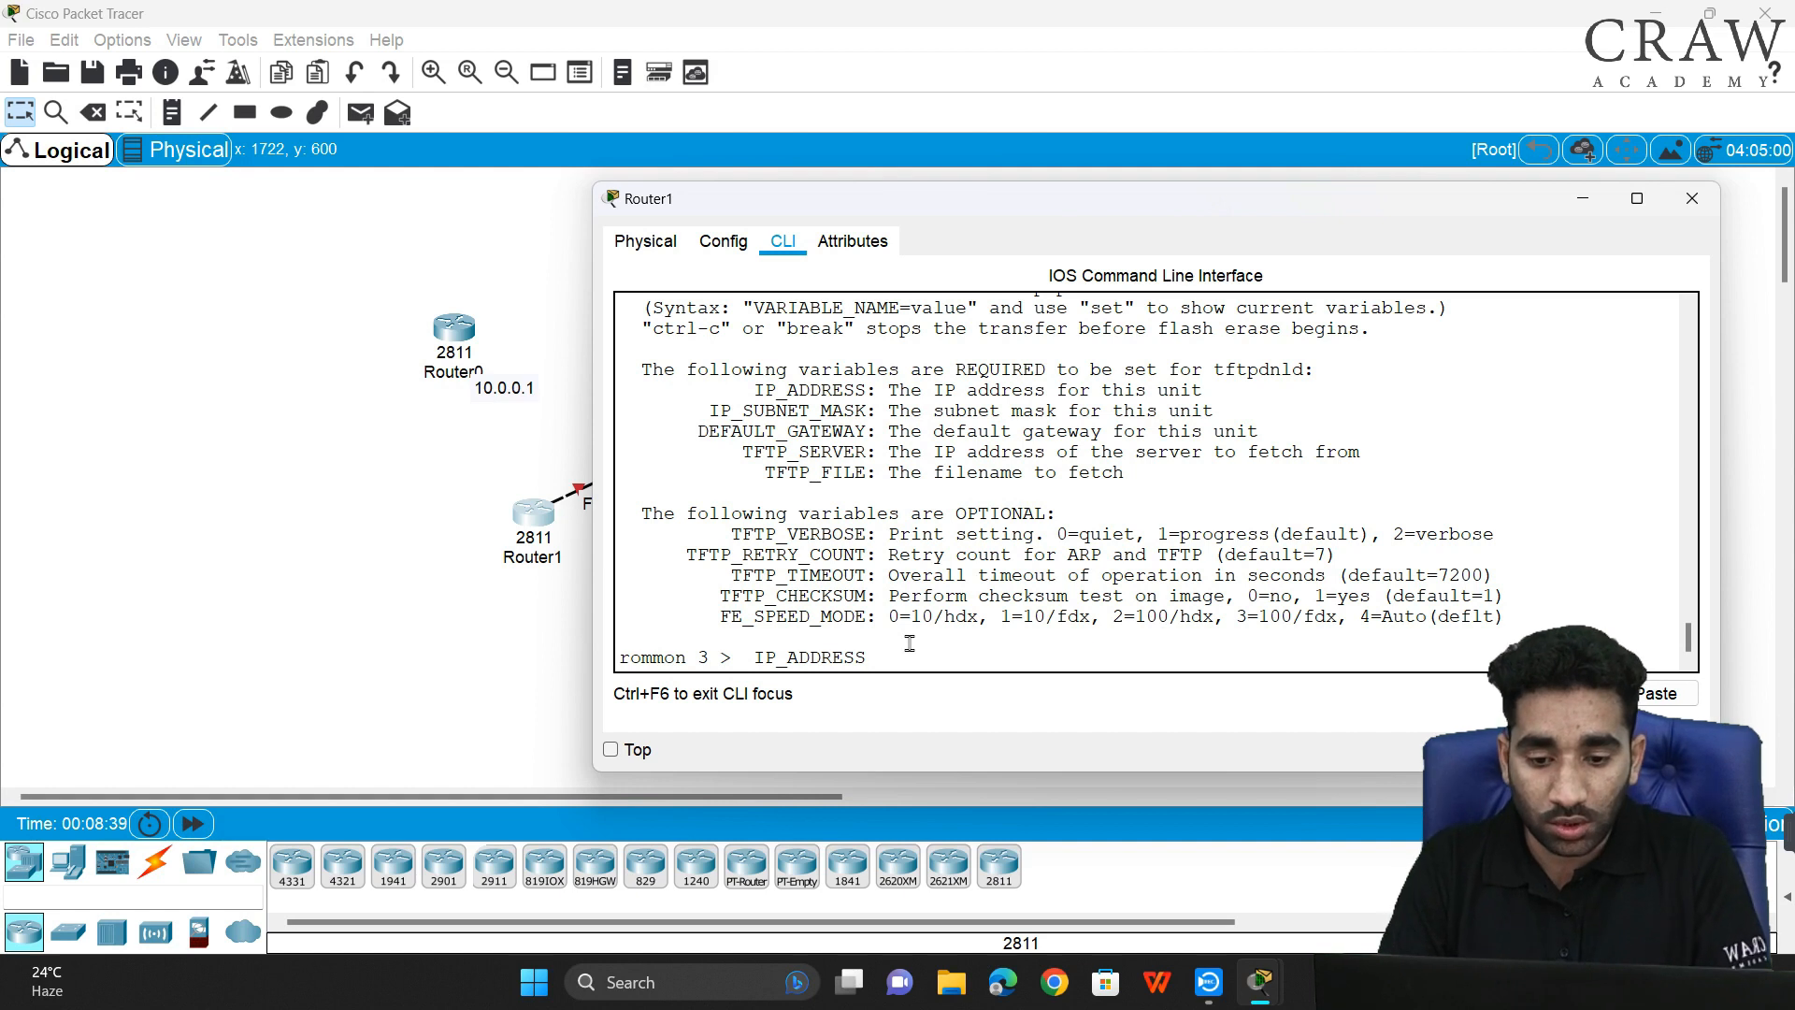
{"action": "type", "text": "="}
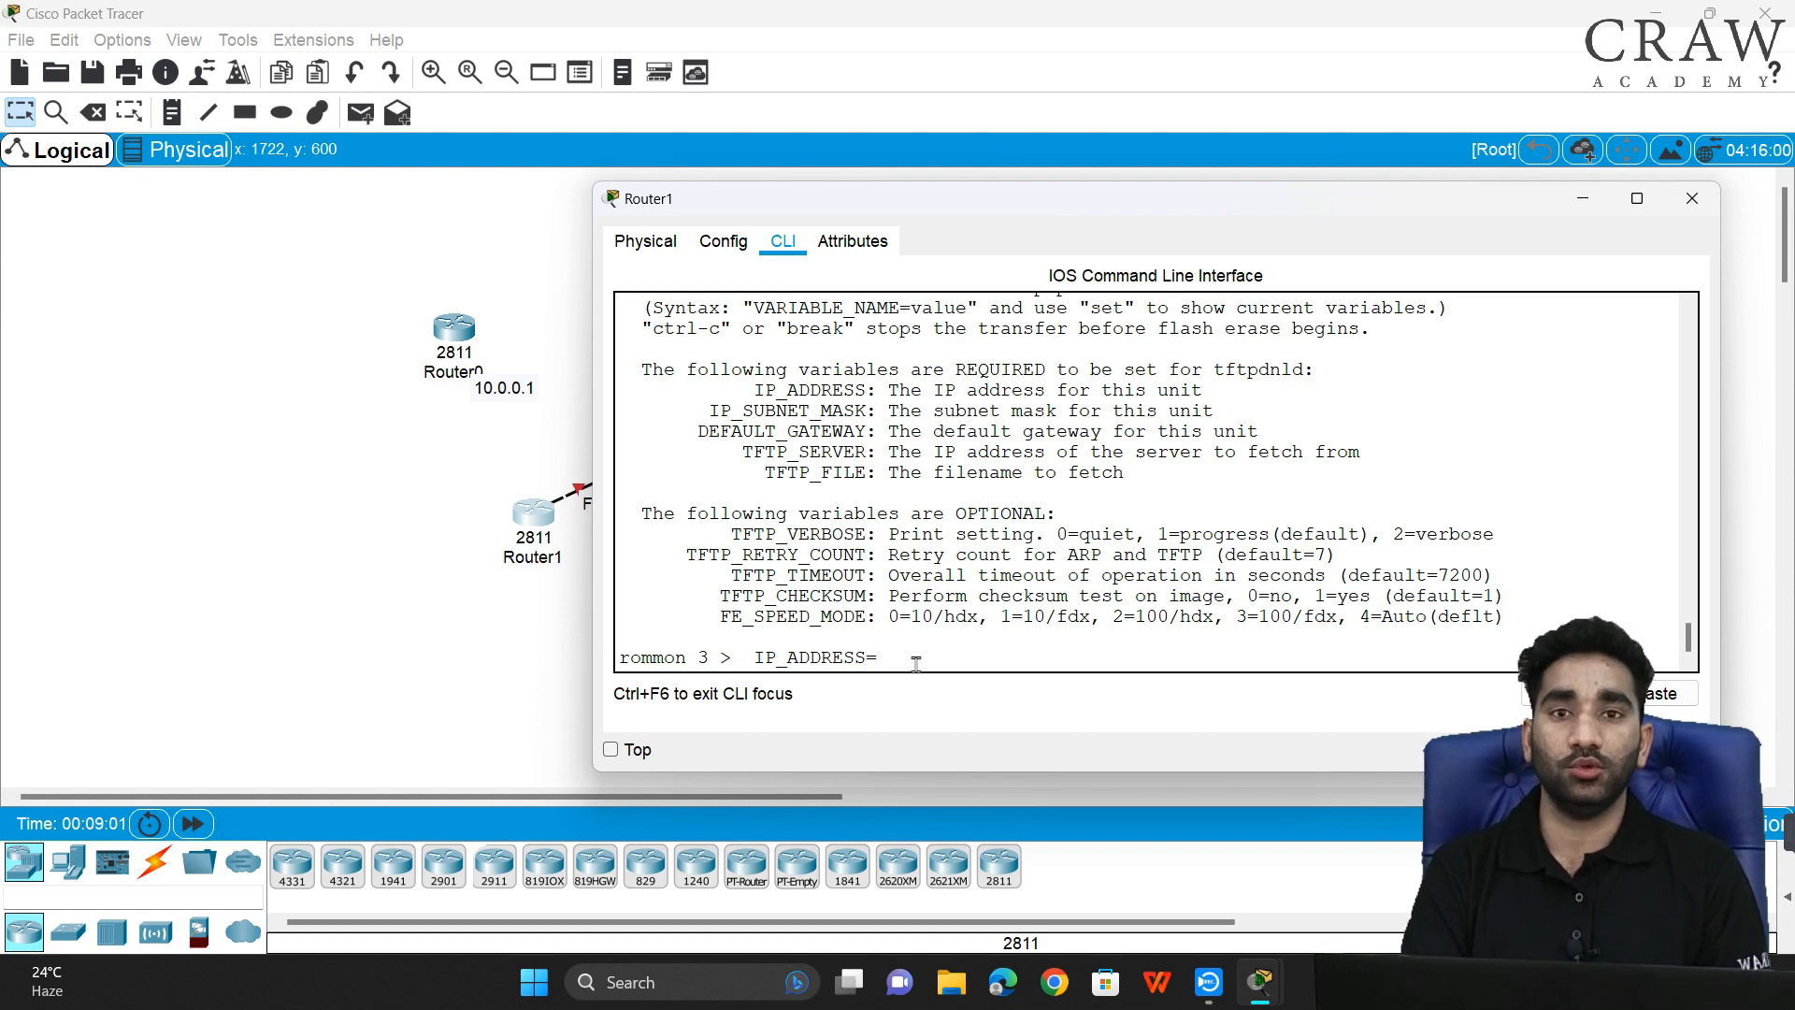
{"action": "type", "text": "10.0.0.1"}
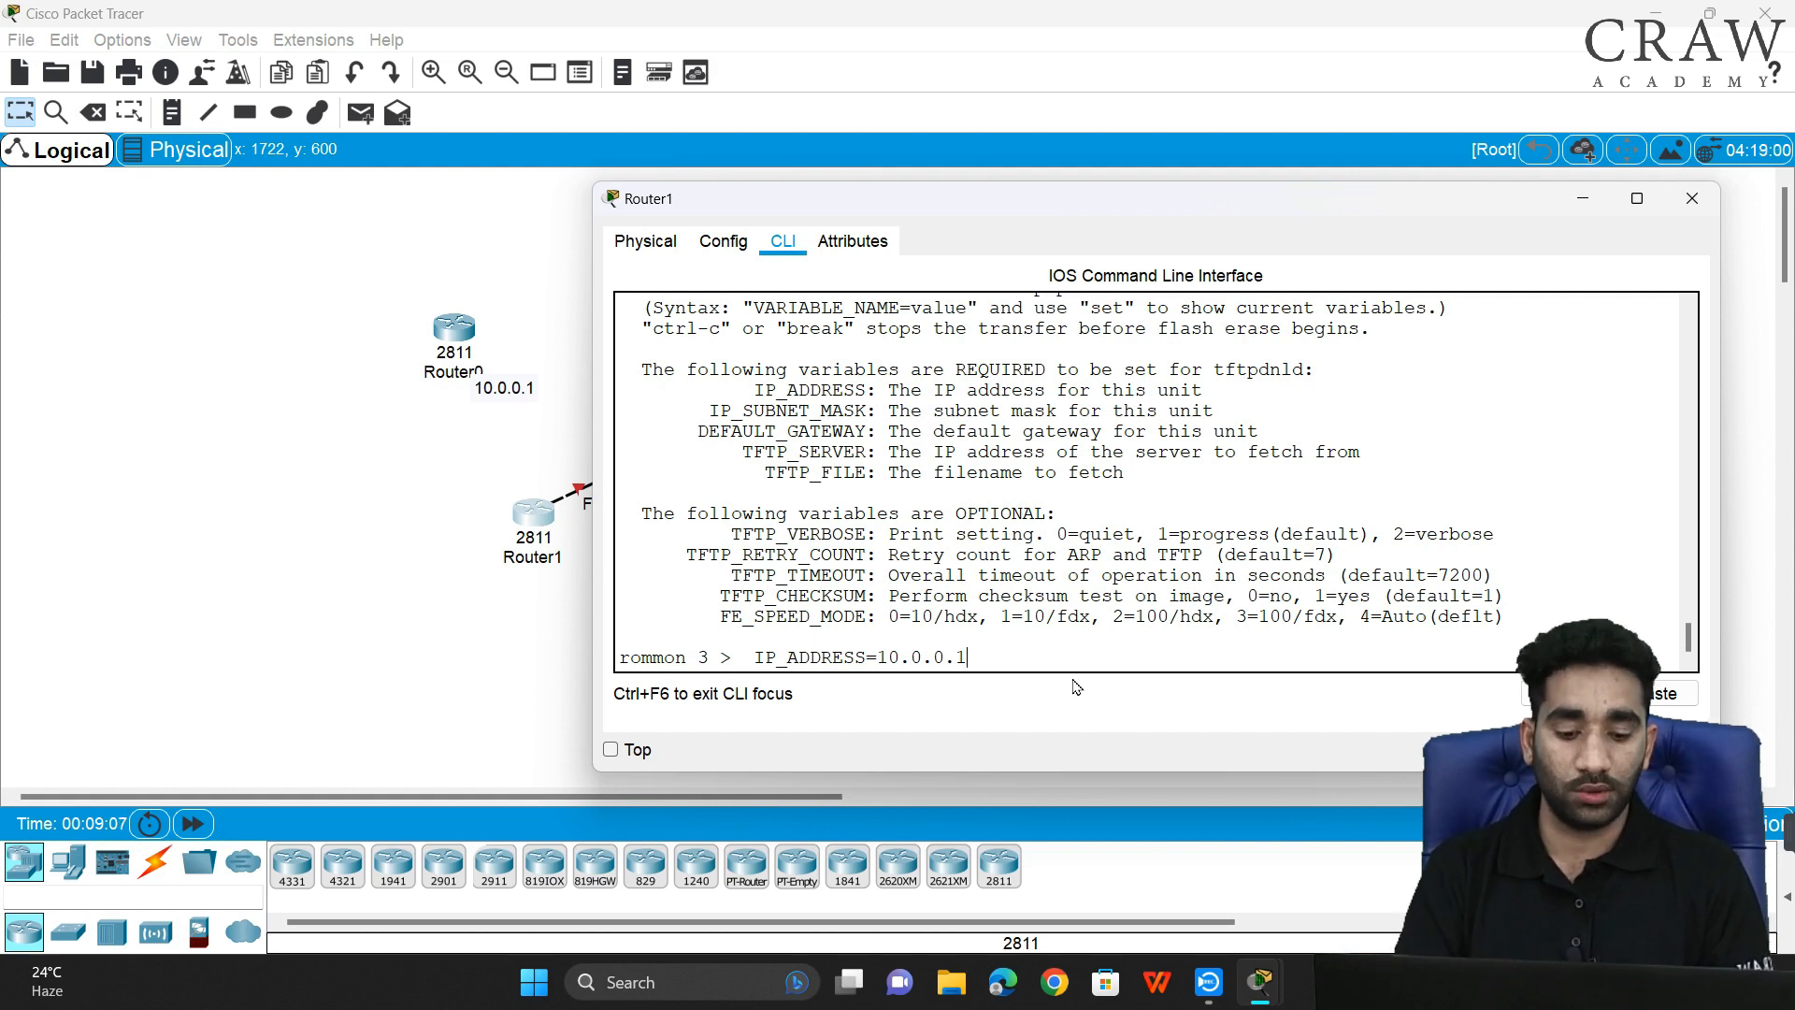
{"action": "key", "text": "Return"}
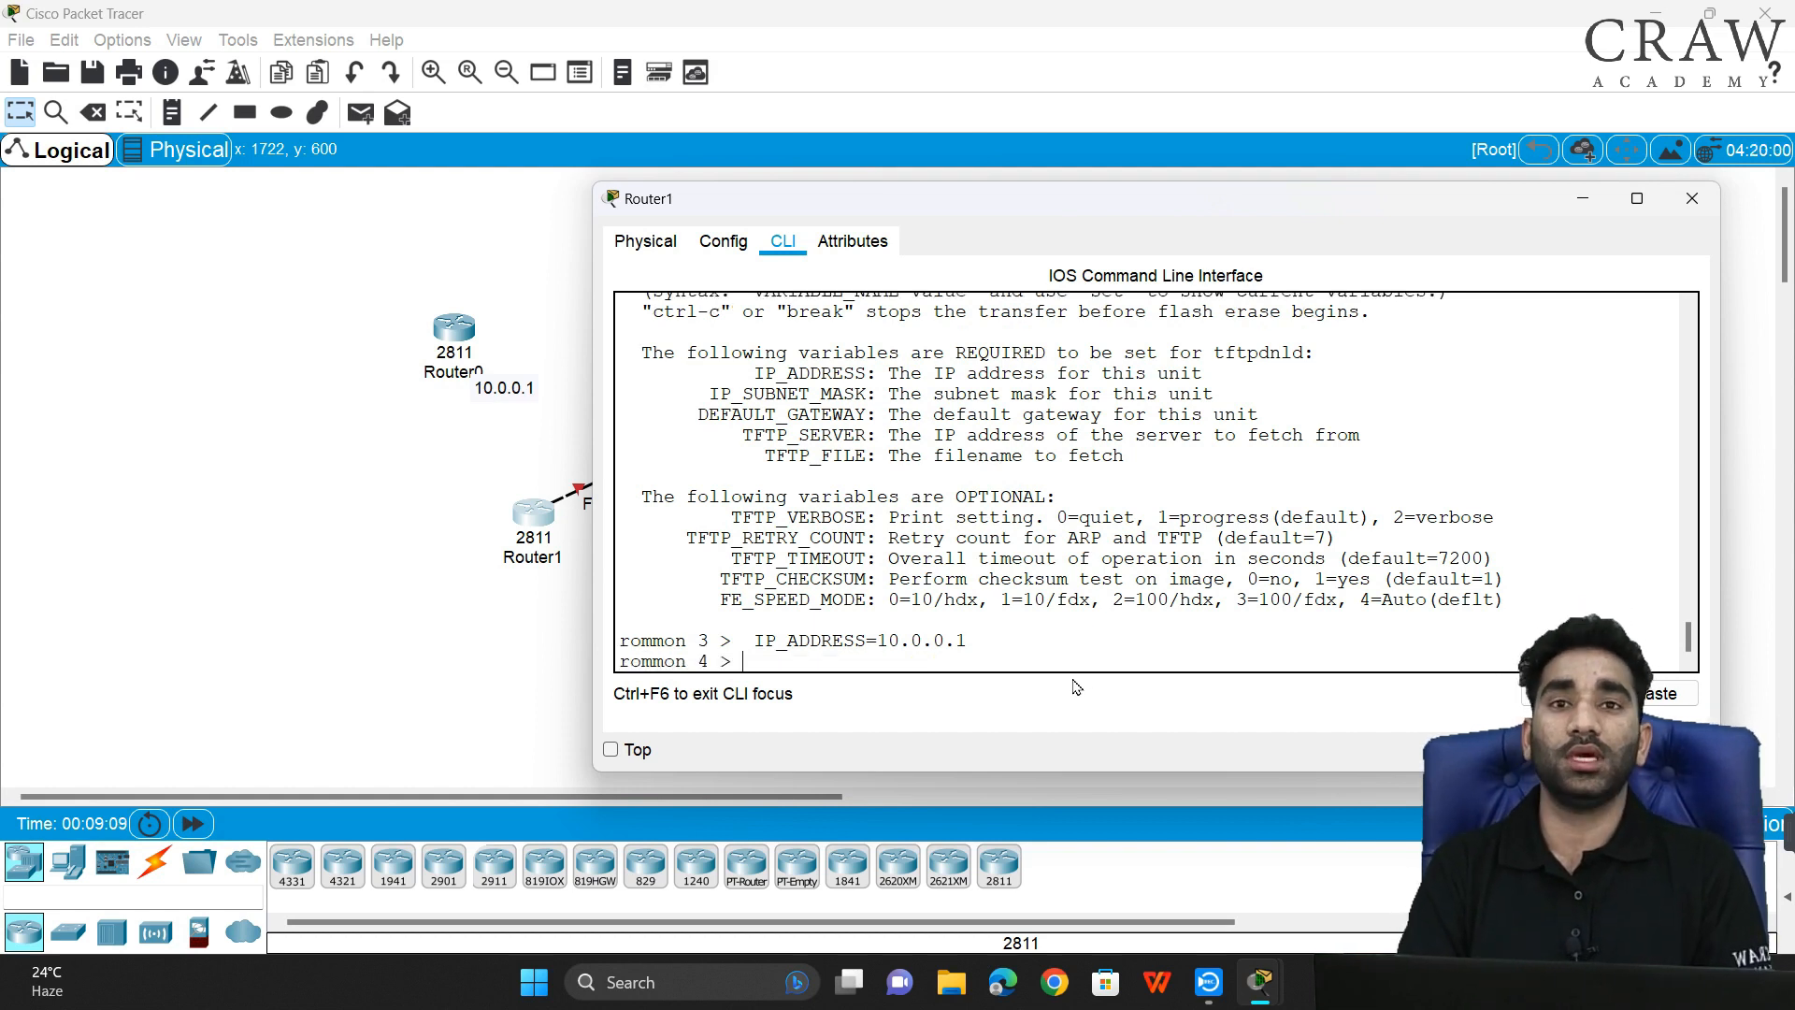
- Set the ROMMON variable IP_SUBNET_MASK to 255.0.0.0, reusing the variable name from the listing
{"action": "left_click_drag", "start_coordinate": [708, 394], "coordinate": [870, 394]}
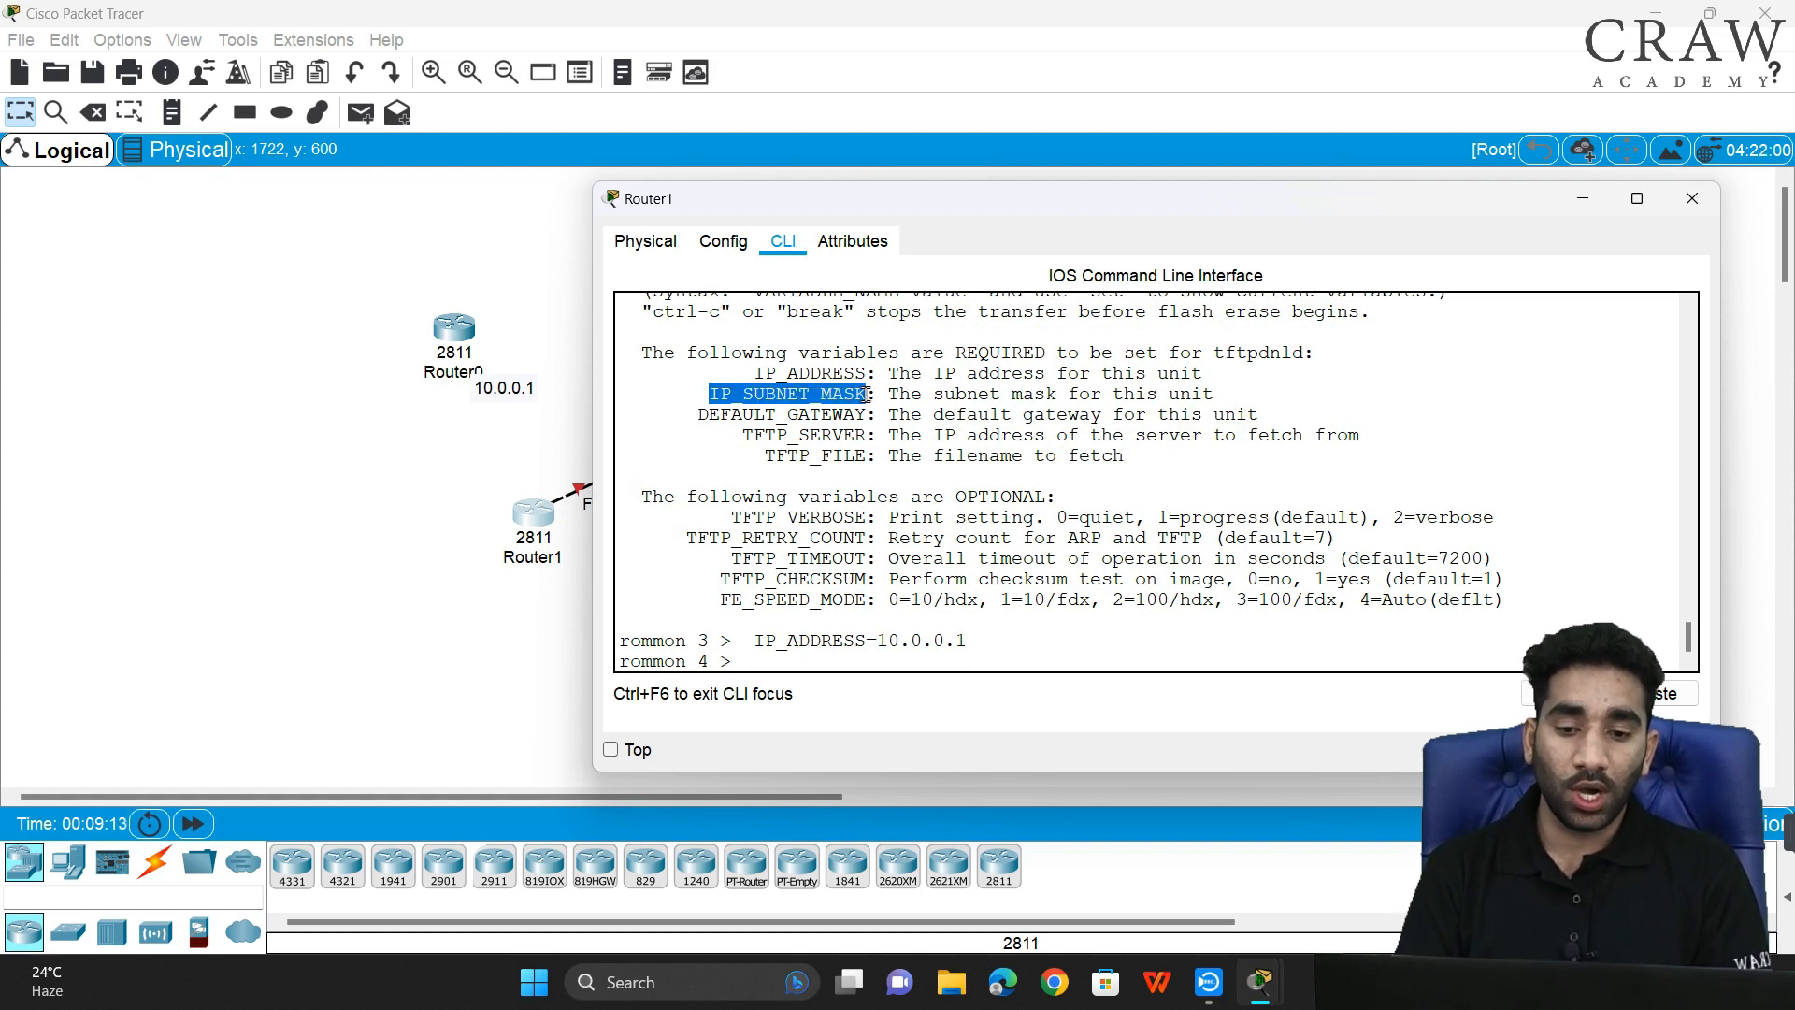
{"action": "right_click", "coordinate": [851, 394]}
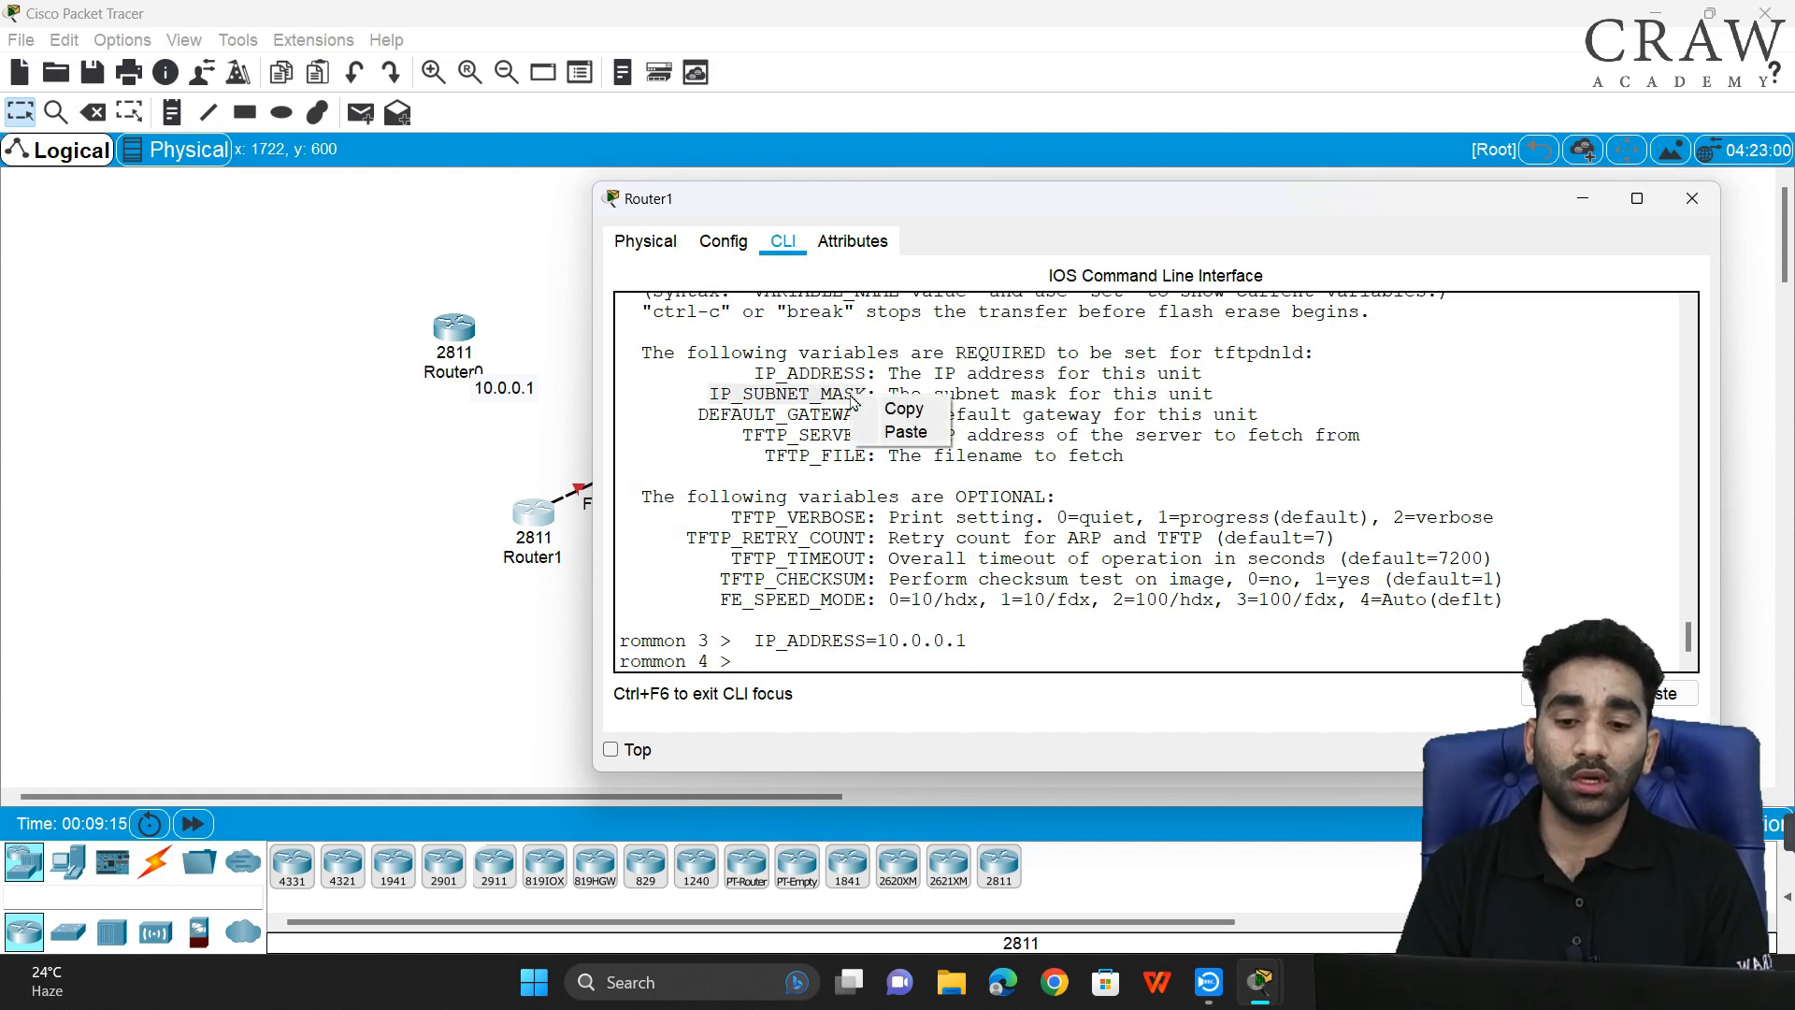
{"action": "left_click", "coordinate": [886, 410]}
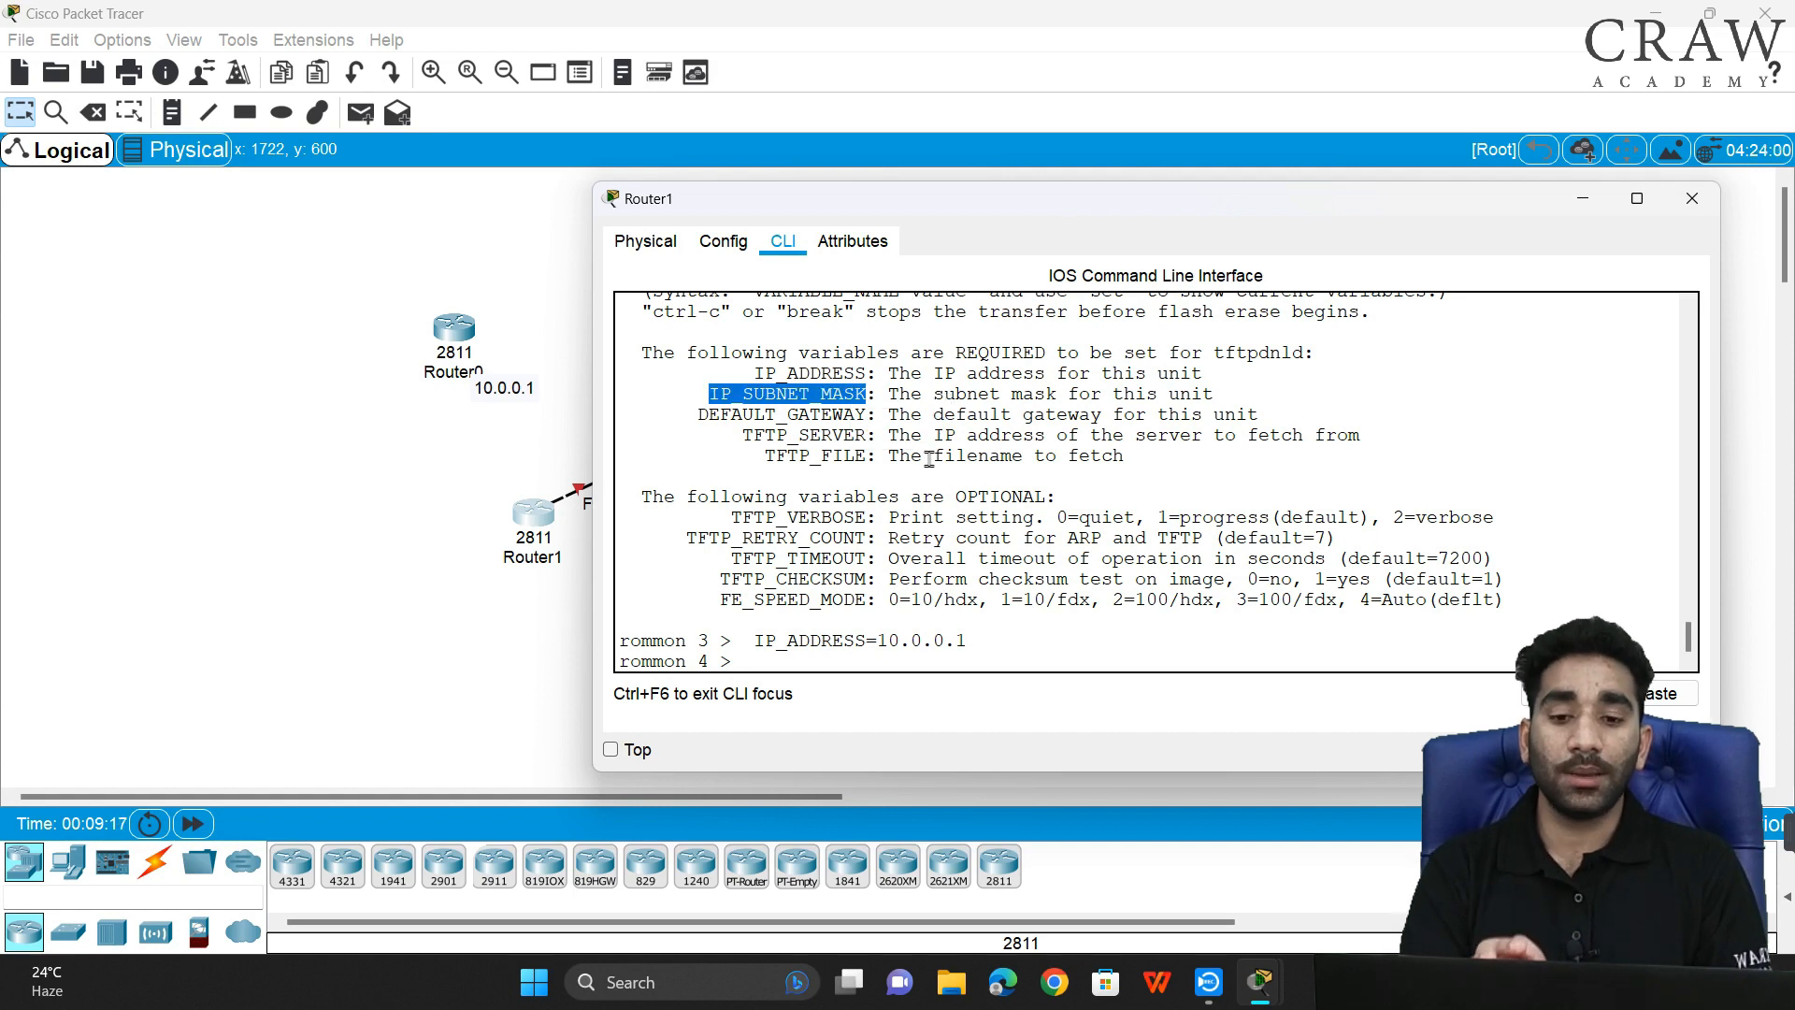
{"action": "right_click", "coordinate": [941, 496]}
{"action": "left_click", "coordinate": [966, 519]}
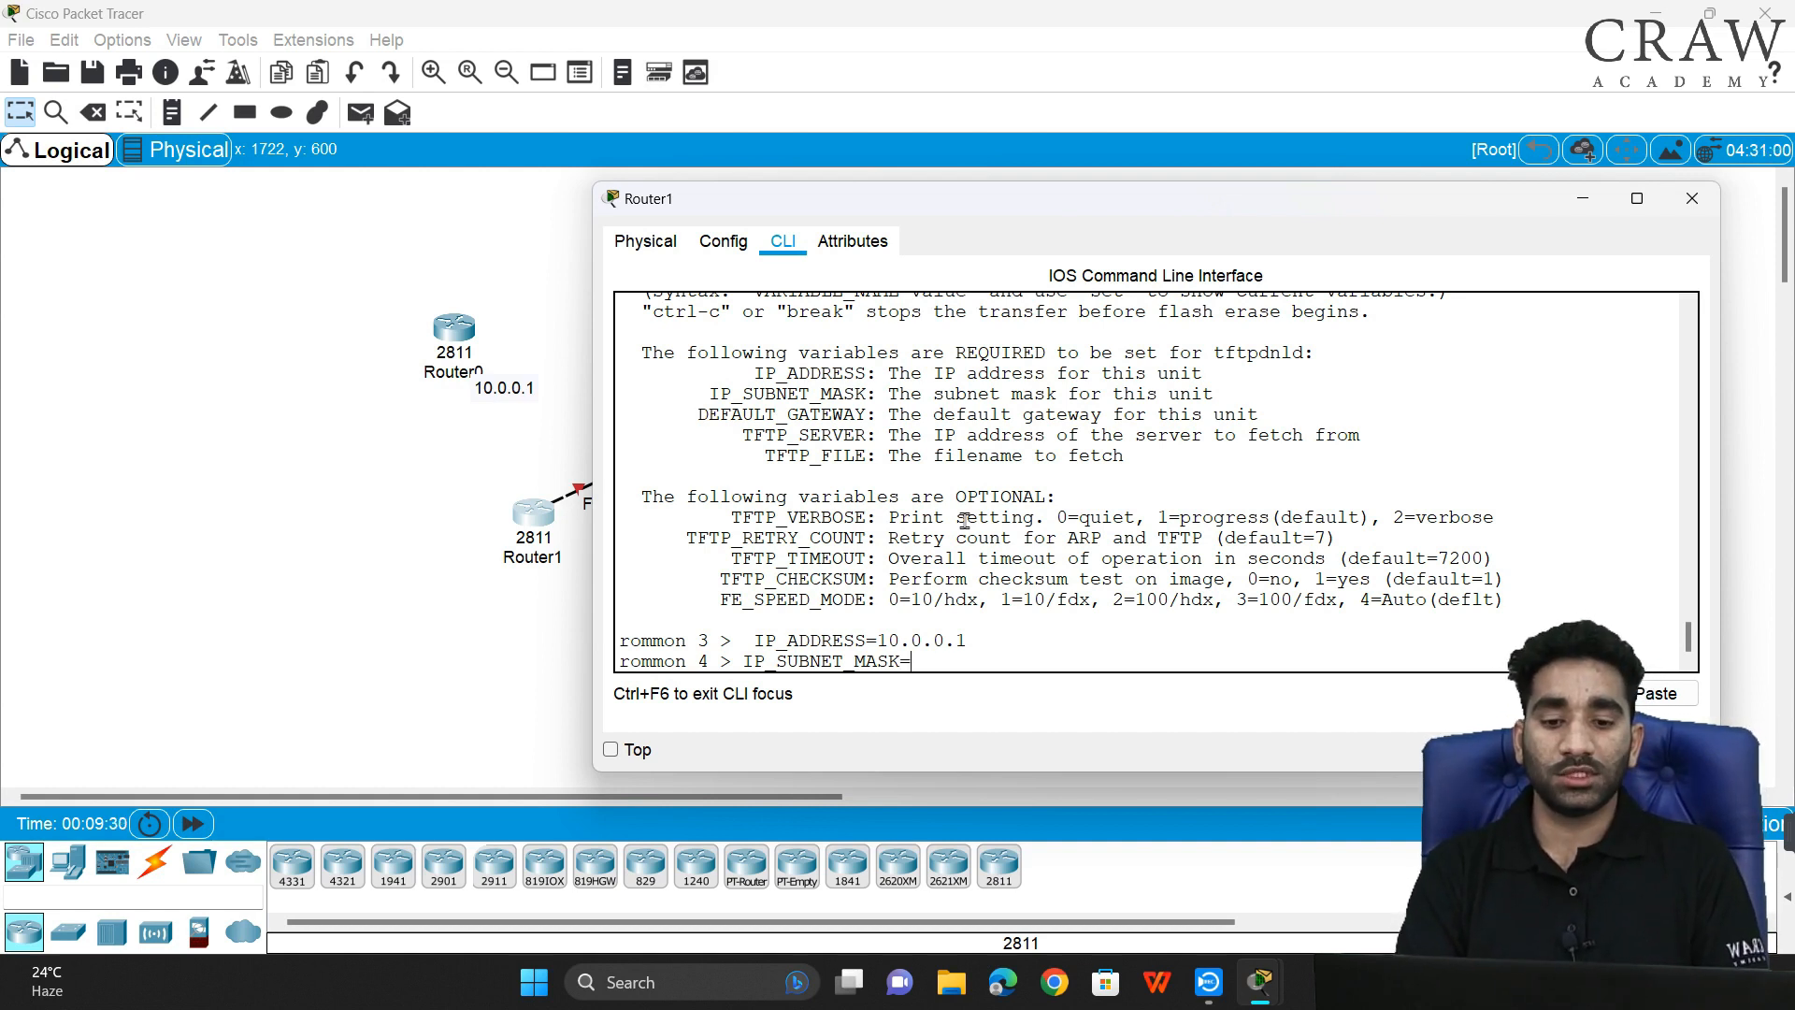
{"action": "type", "text": "255.0.0"}
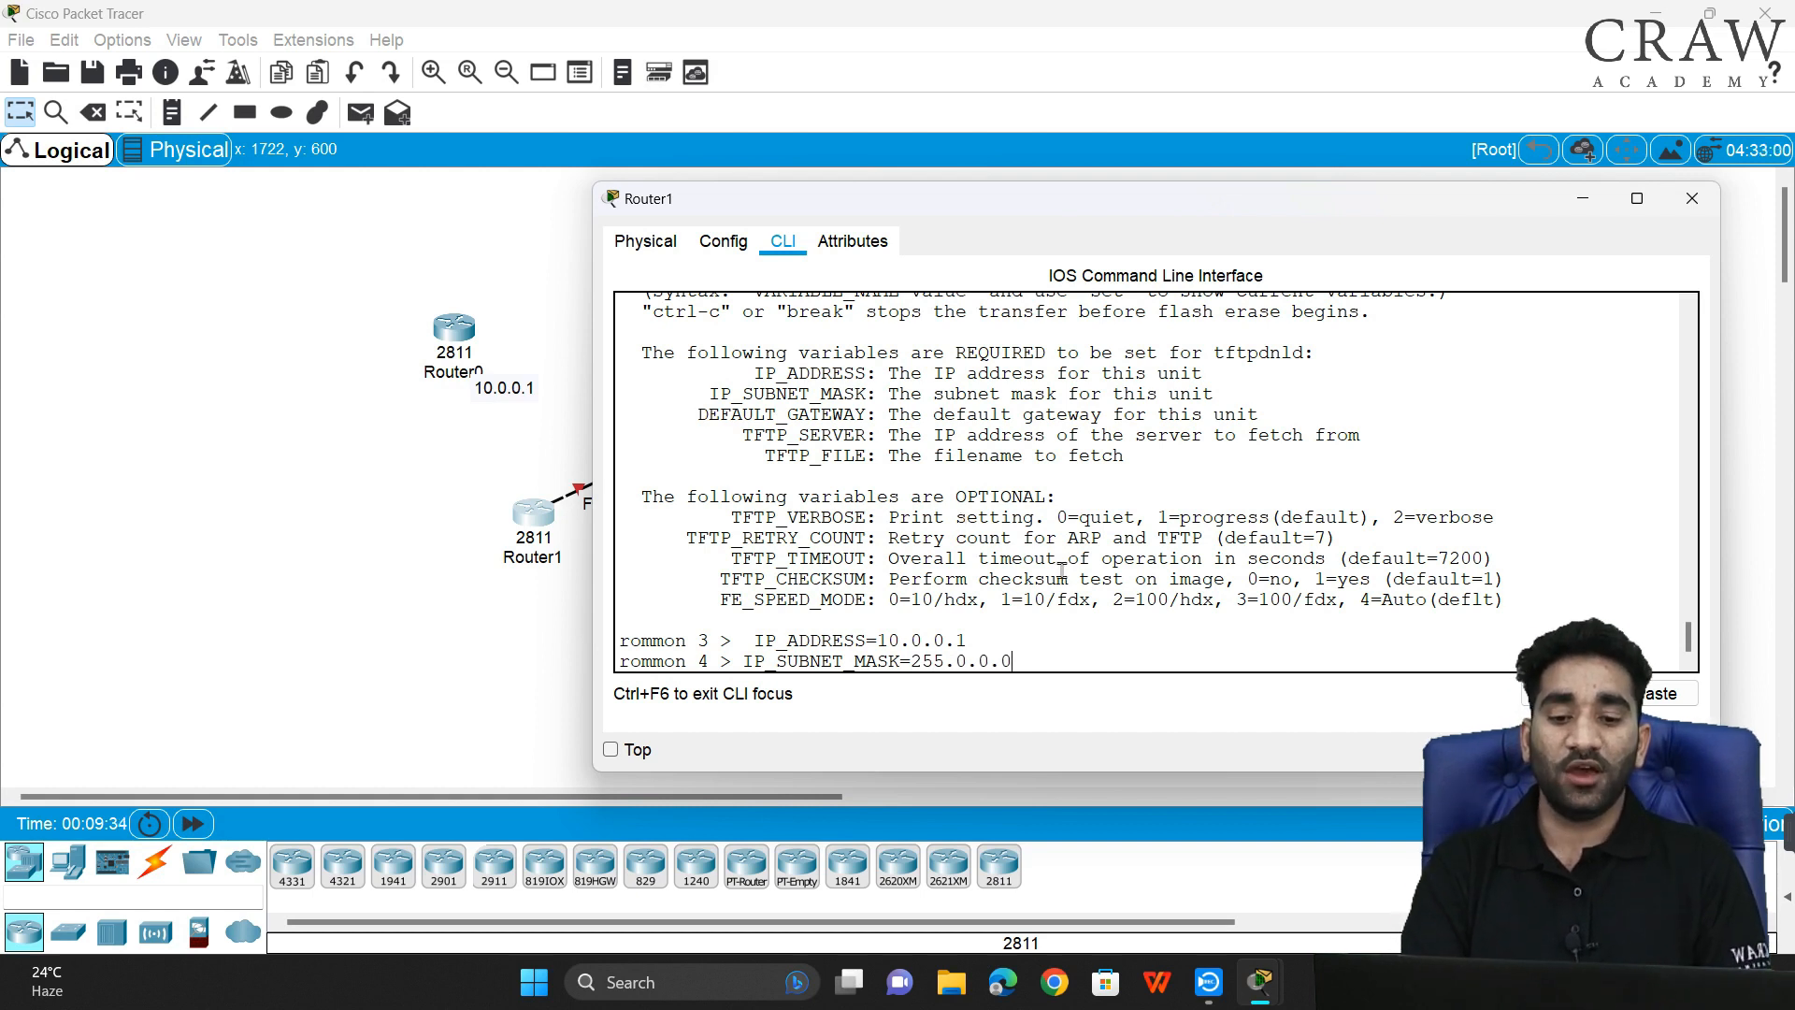
{"action": "type", "text": ".0"}
{"action": "key", "text": "Return"}
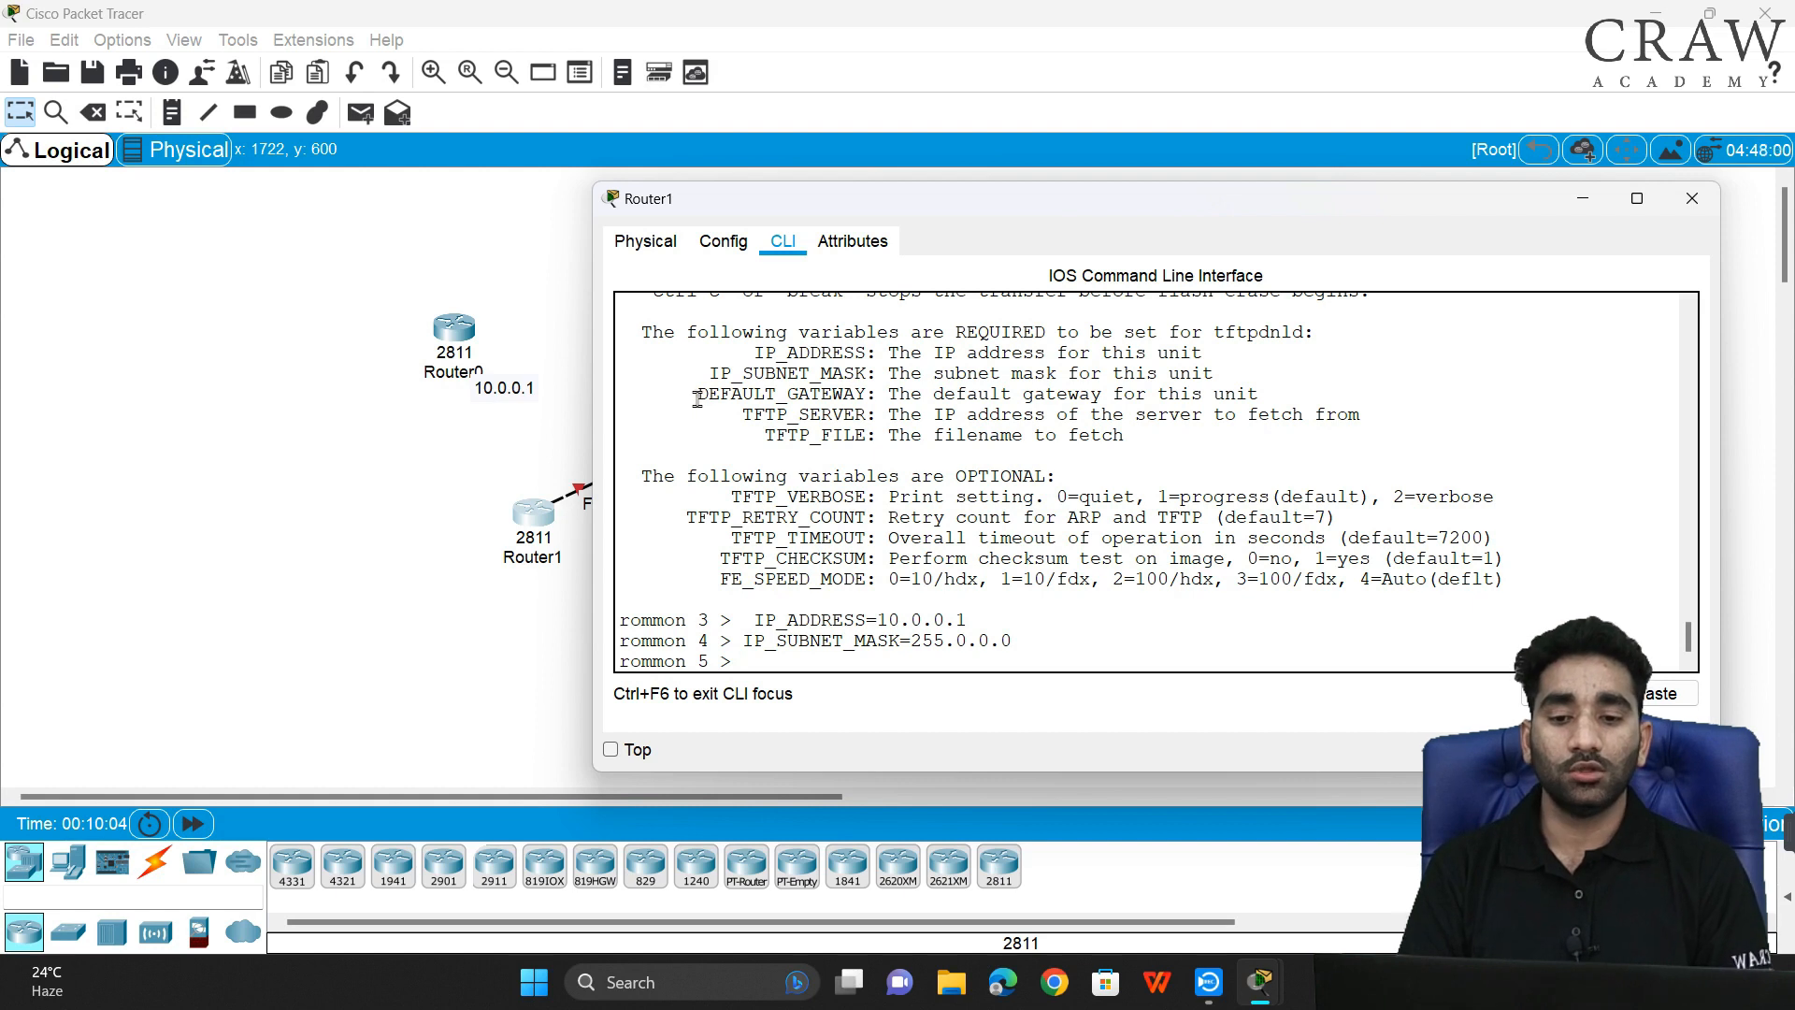
- Set the ROMMON variable DEFAULT_GATEWAY to 10.0.0.2, reusing the variable name from the listing
{"action": "left_click_drag", "start_coordinate": [697, 394], "coordinate": [867, 394]}
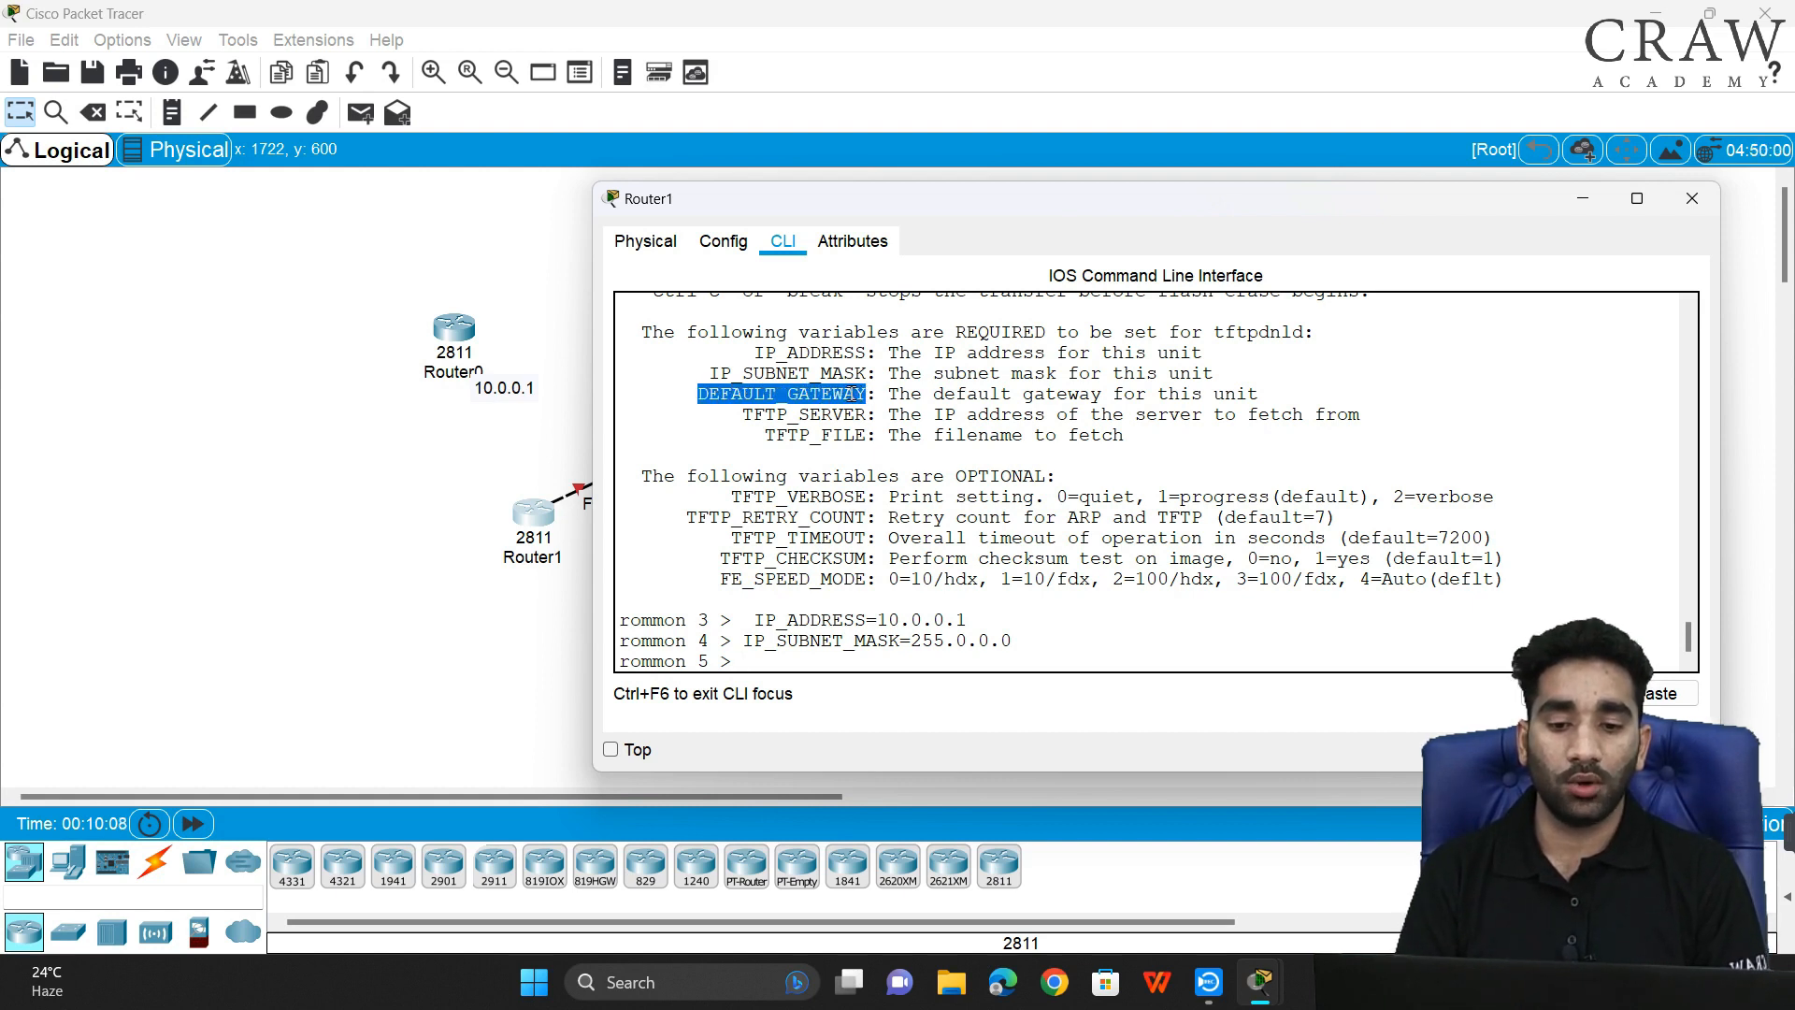
{"action": "right_click", "coordinate": [869, 395]}
{"action": "left_click", "coordinate": [880, 408]}
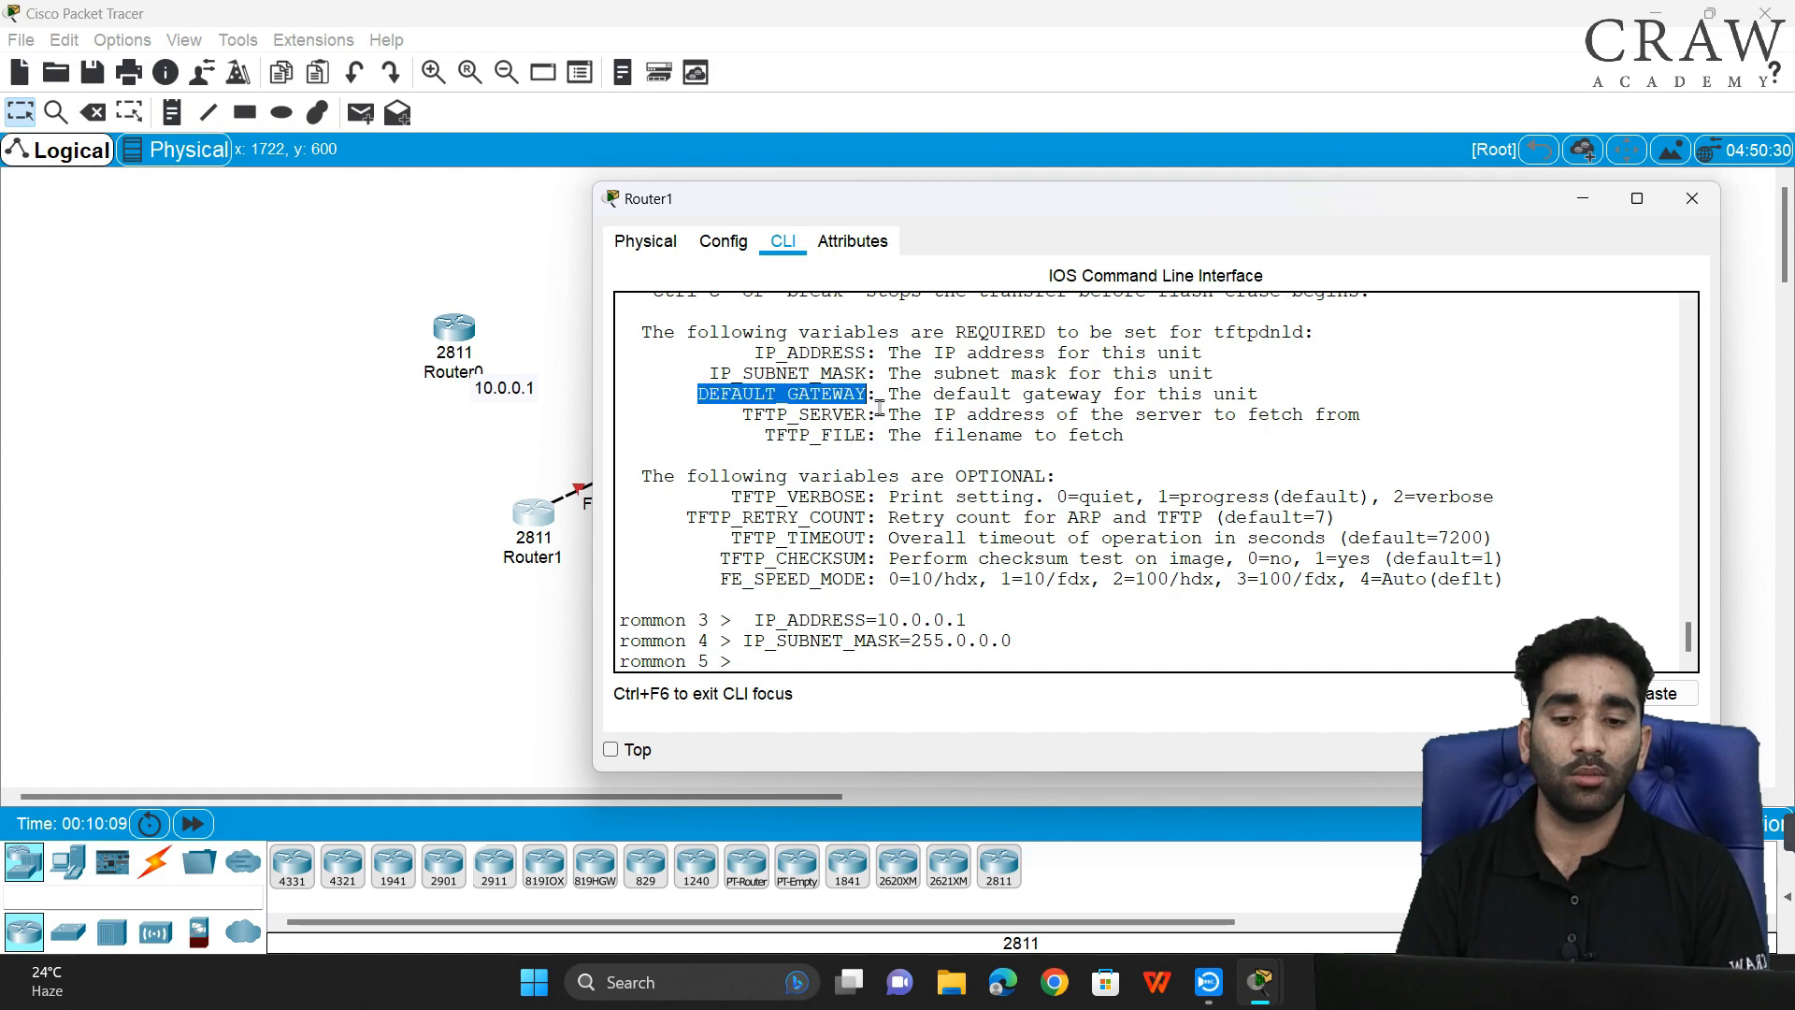
{"action": "right_click", "coordinate": [901, 472]}
{"action": "left_click", "coordinate": [948, 514]}
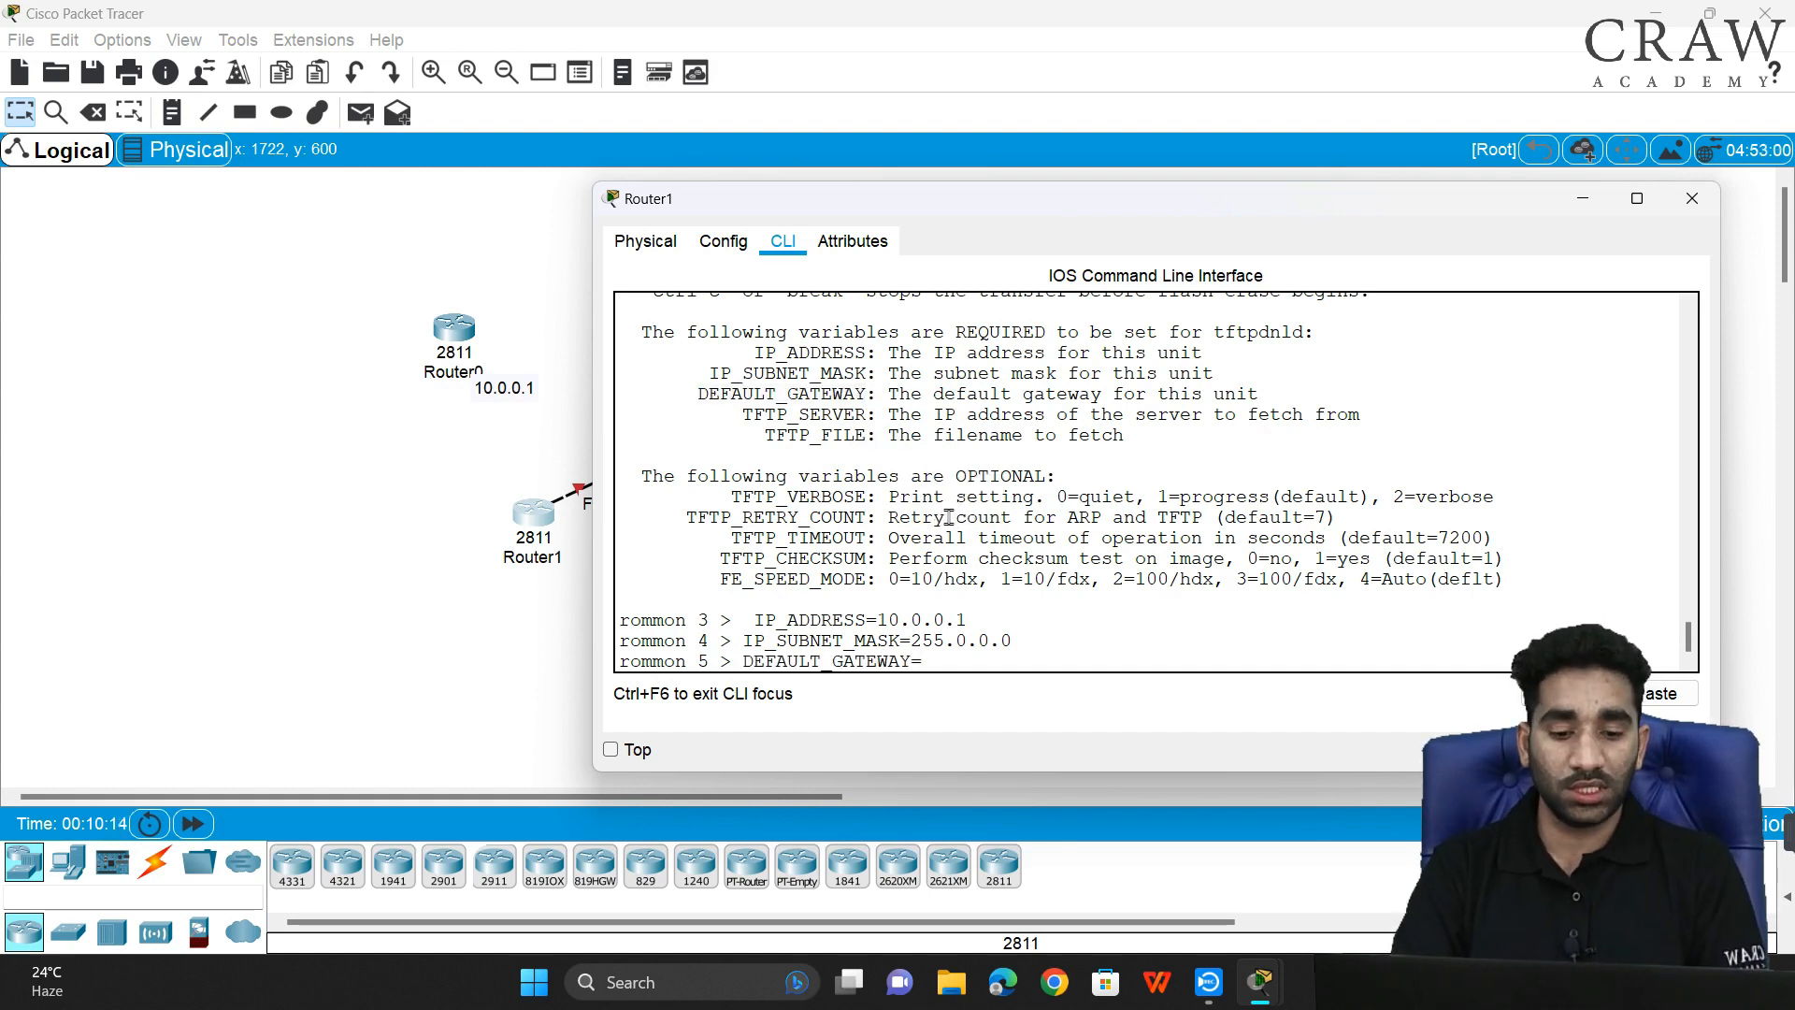
{"action": "type", "text": "="}
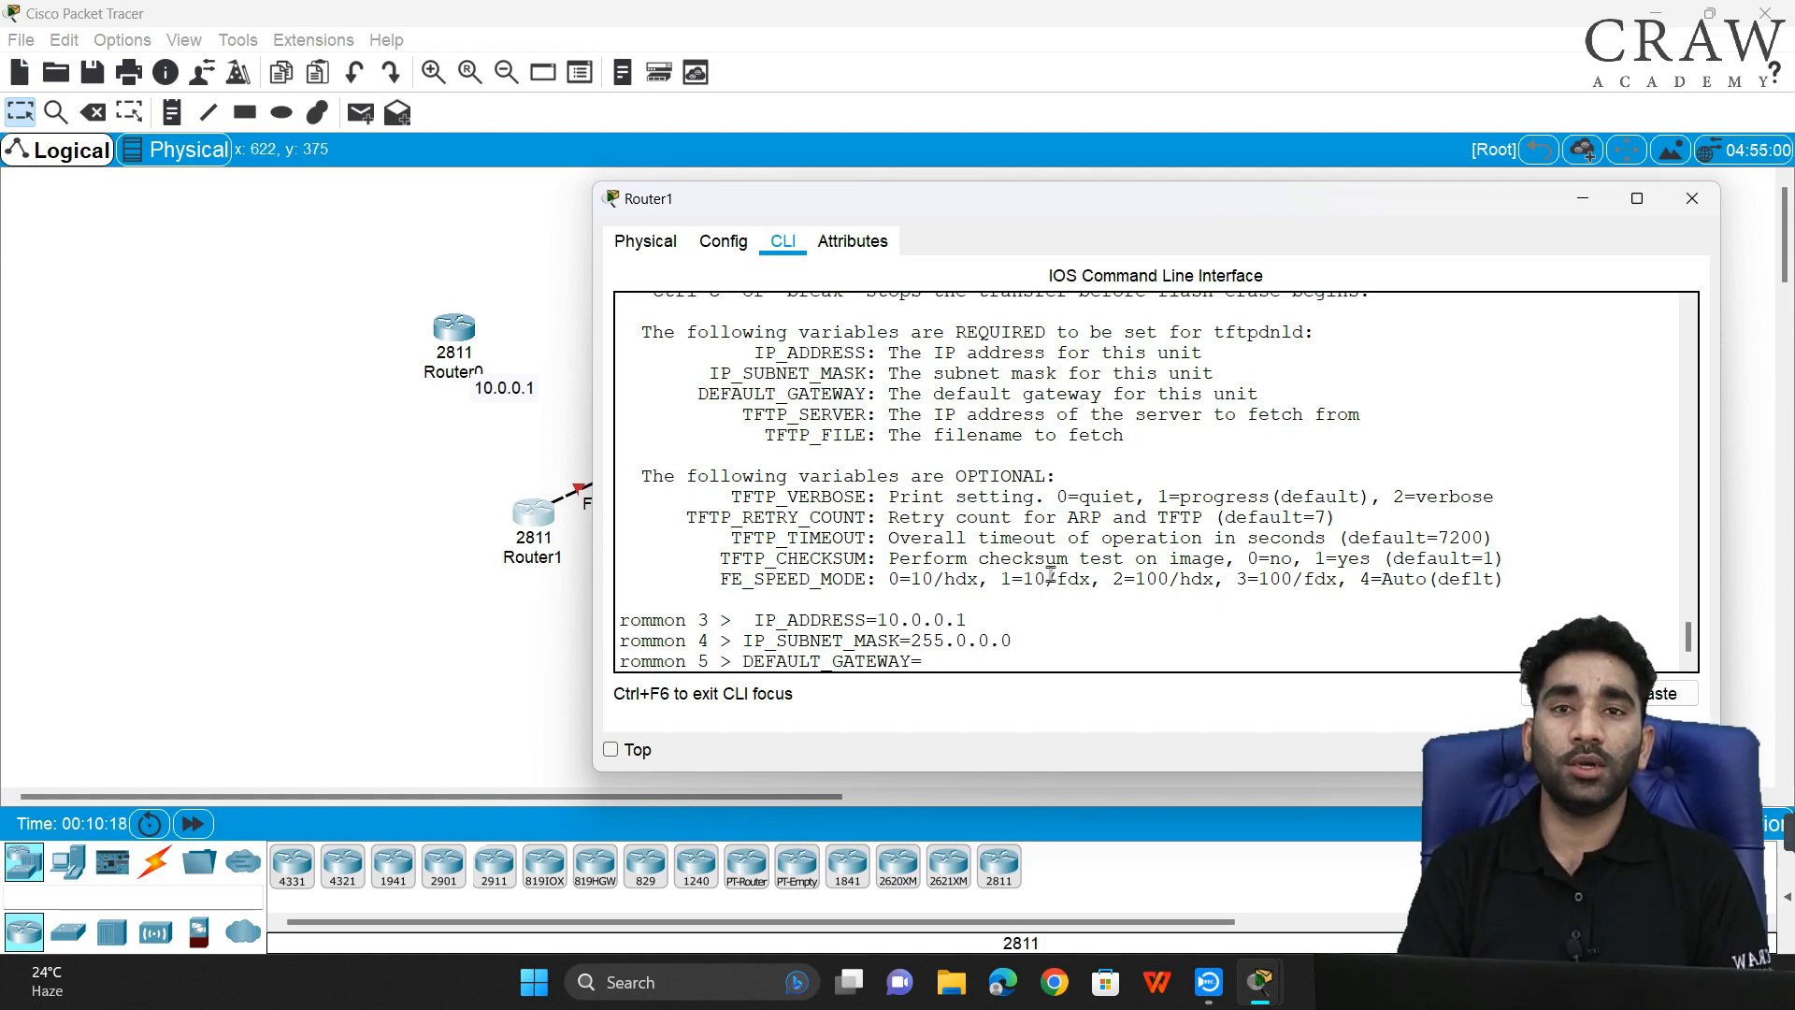
{"action": "type", "text": "10.0.0.2"}
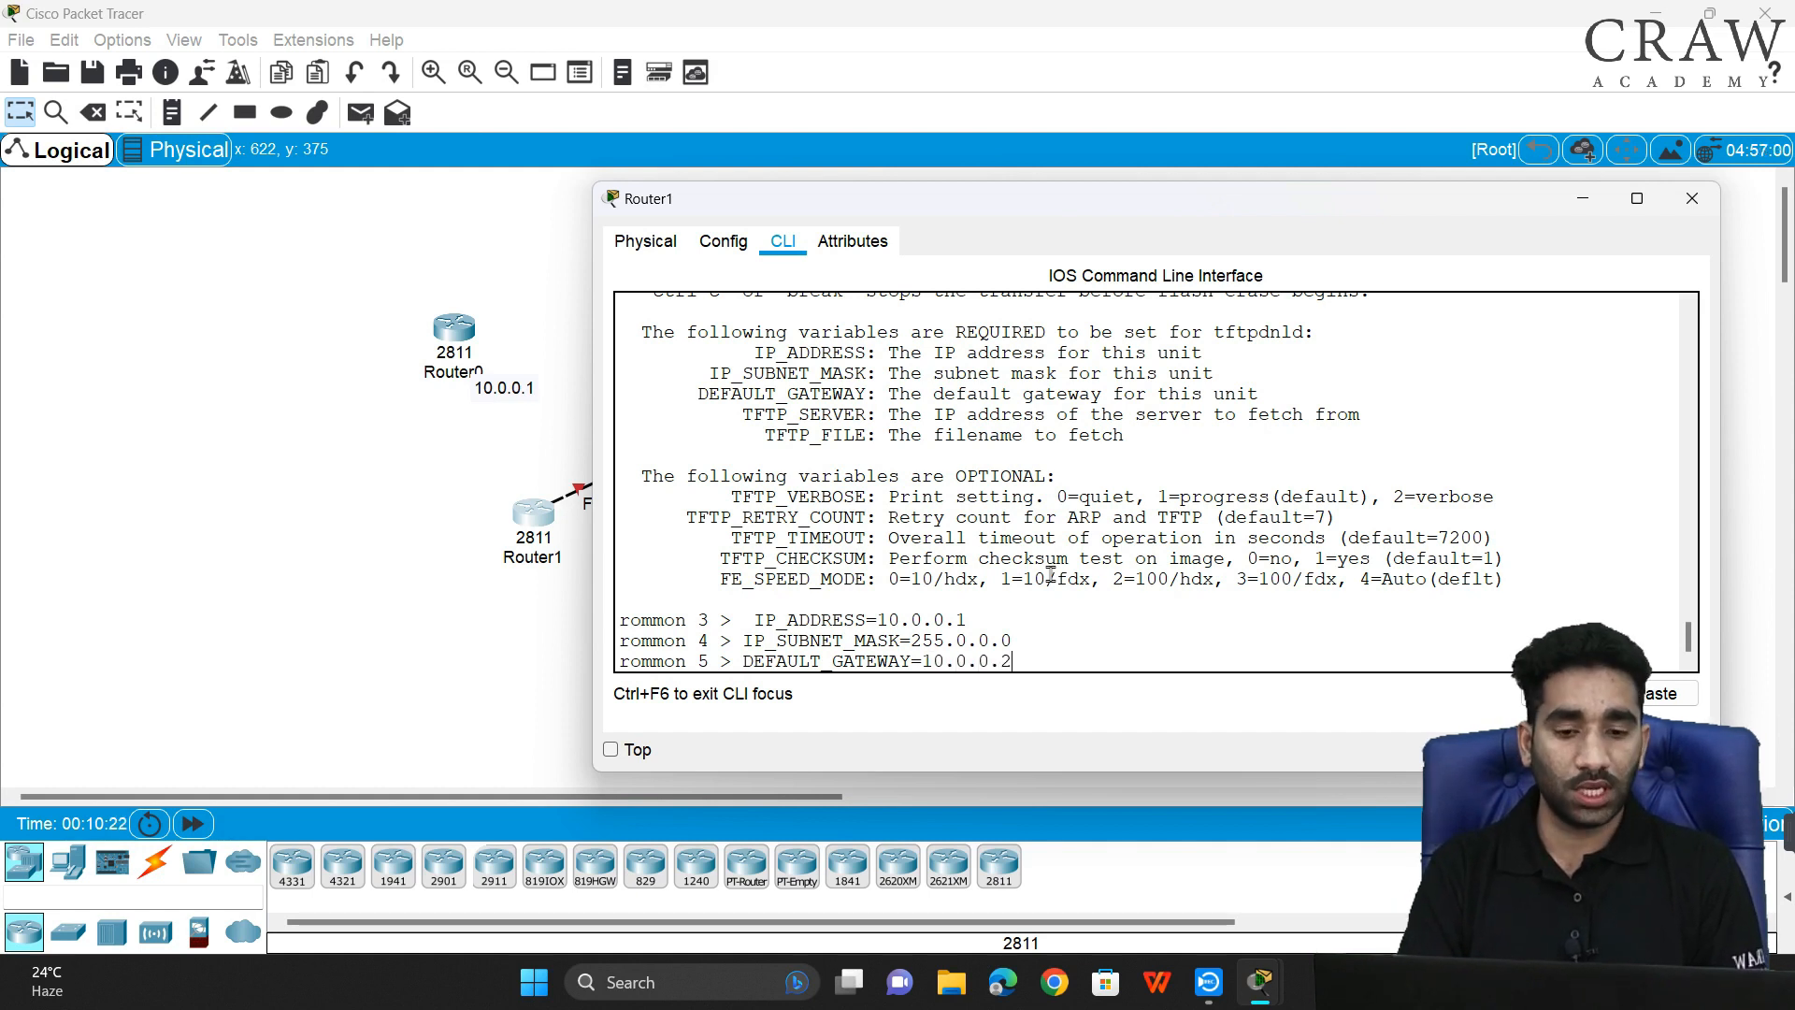
{"action": "key", "text": "Return"}
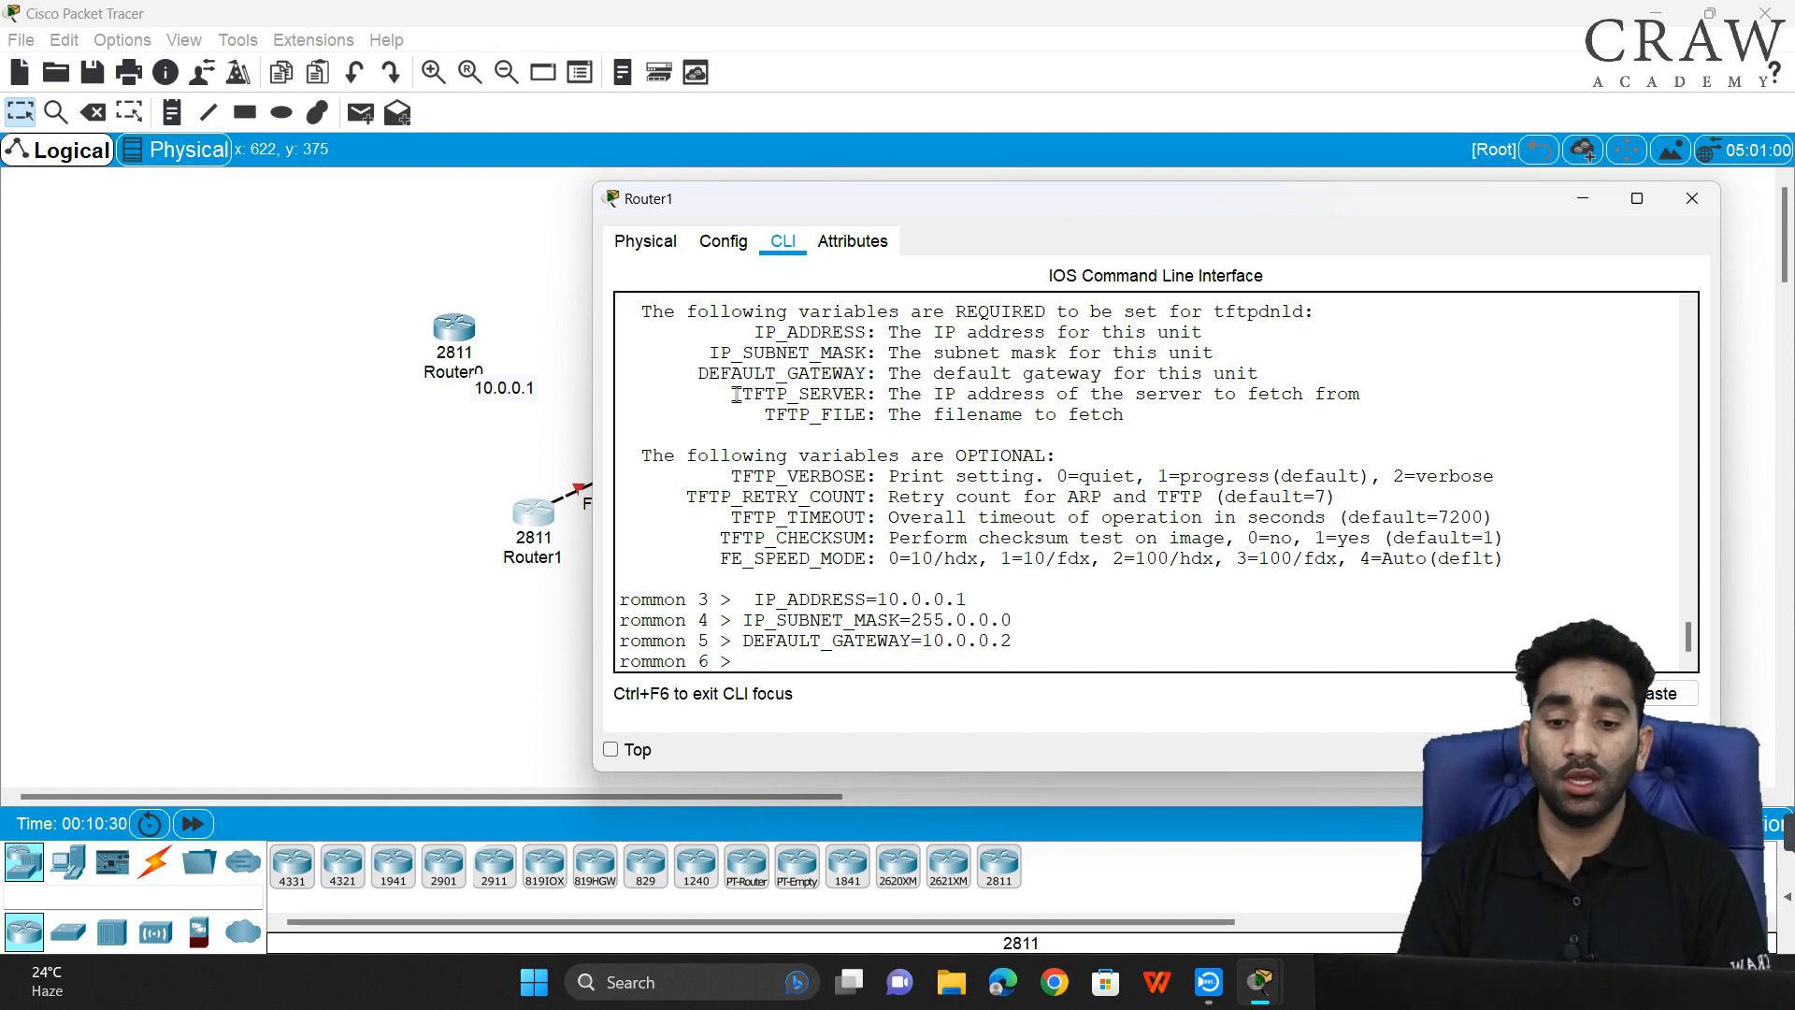
- Set the ROMMON variable TFTP_SERVER to 10.0.0.2, copying the variable name from the tftpdnld listing
{"action": "left_click_drag", "start_coordinate": [736, 395], "coordinate": [870, 394]}
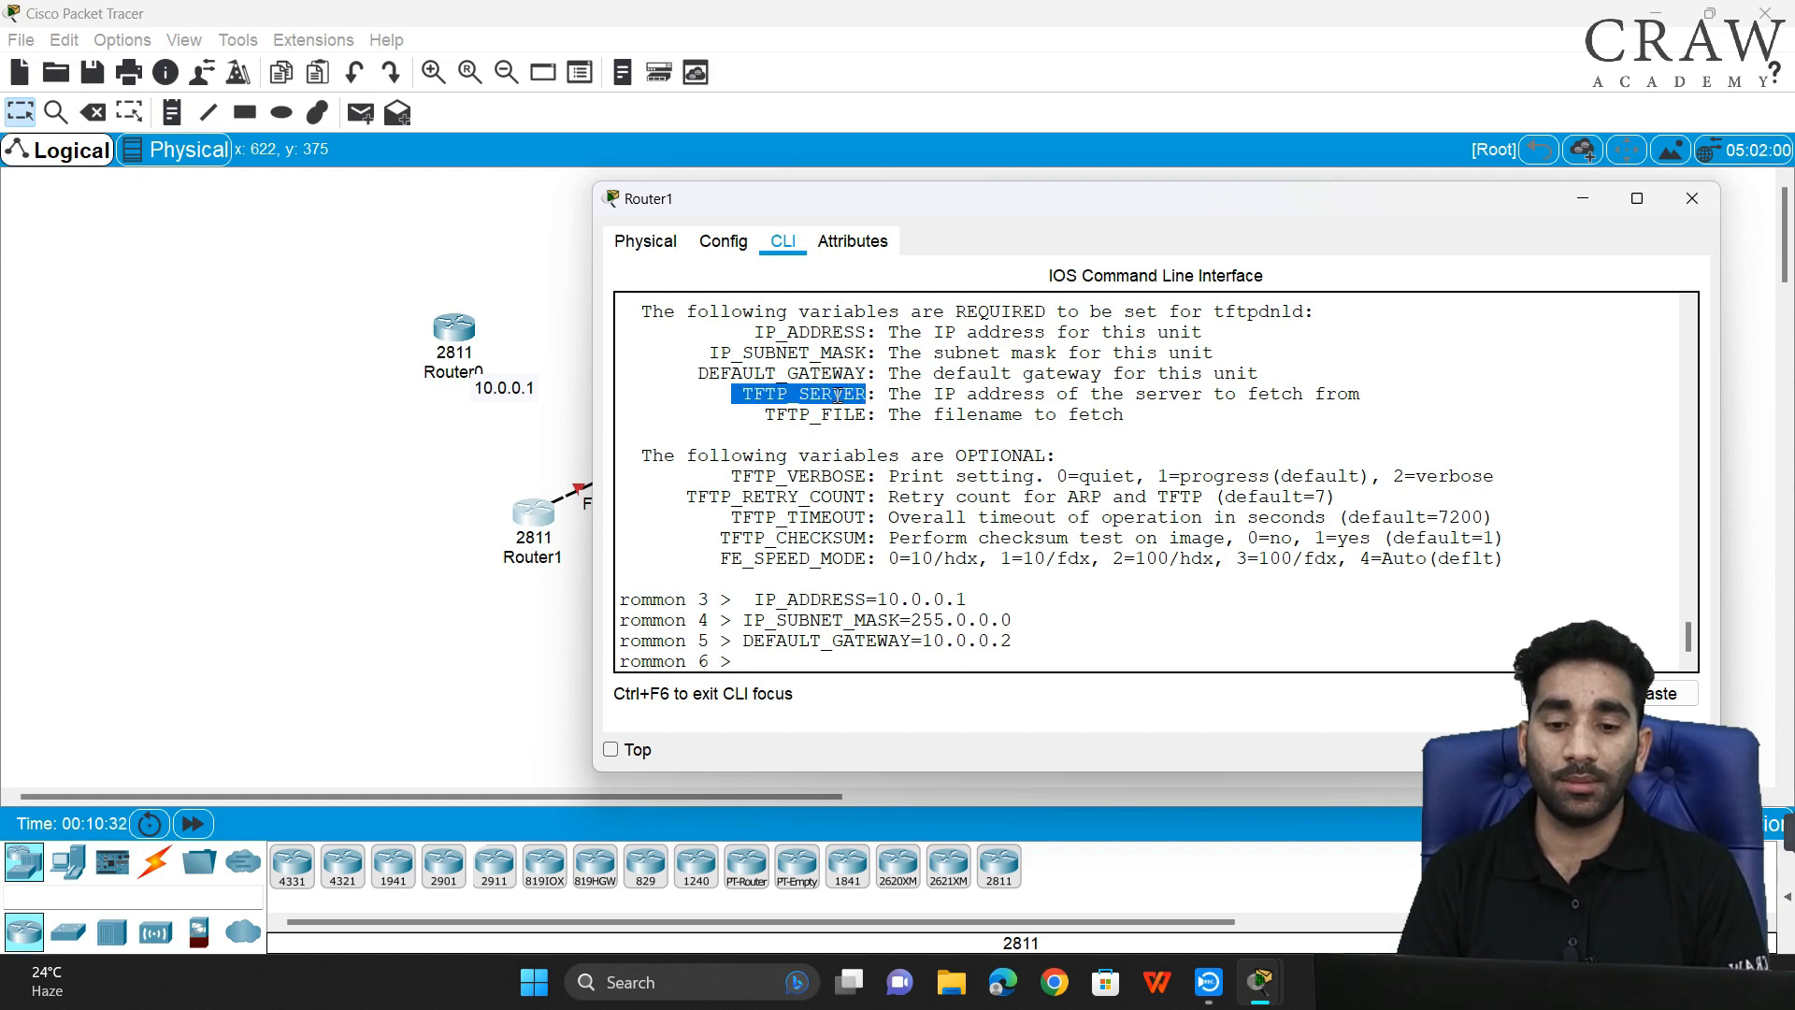
{"action": "right_click", "coordinate": [841, 395]}
{"action": "left_click", "coordinate": [854, 416]}
{"action": "right_click", "coordinate": [854, 416]}
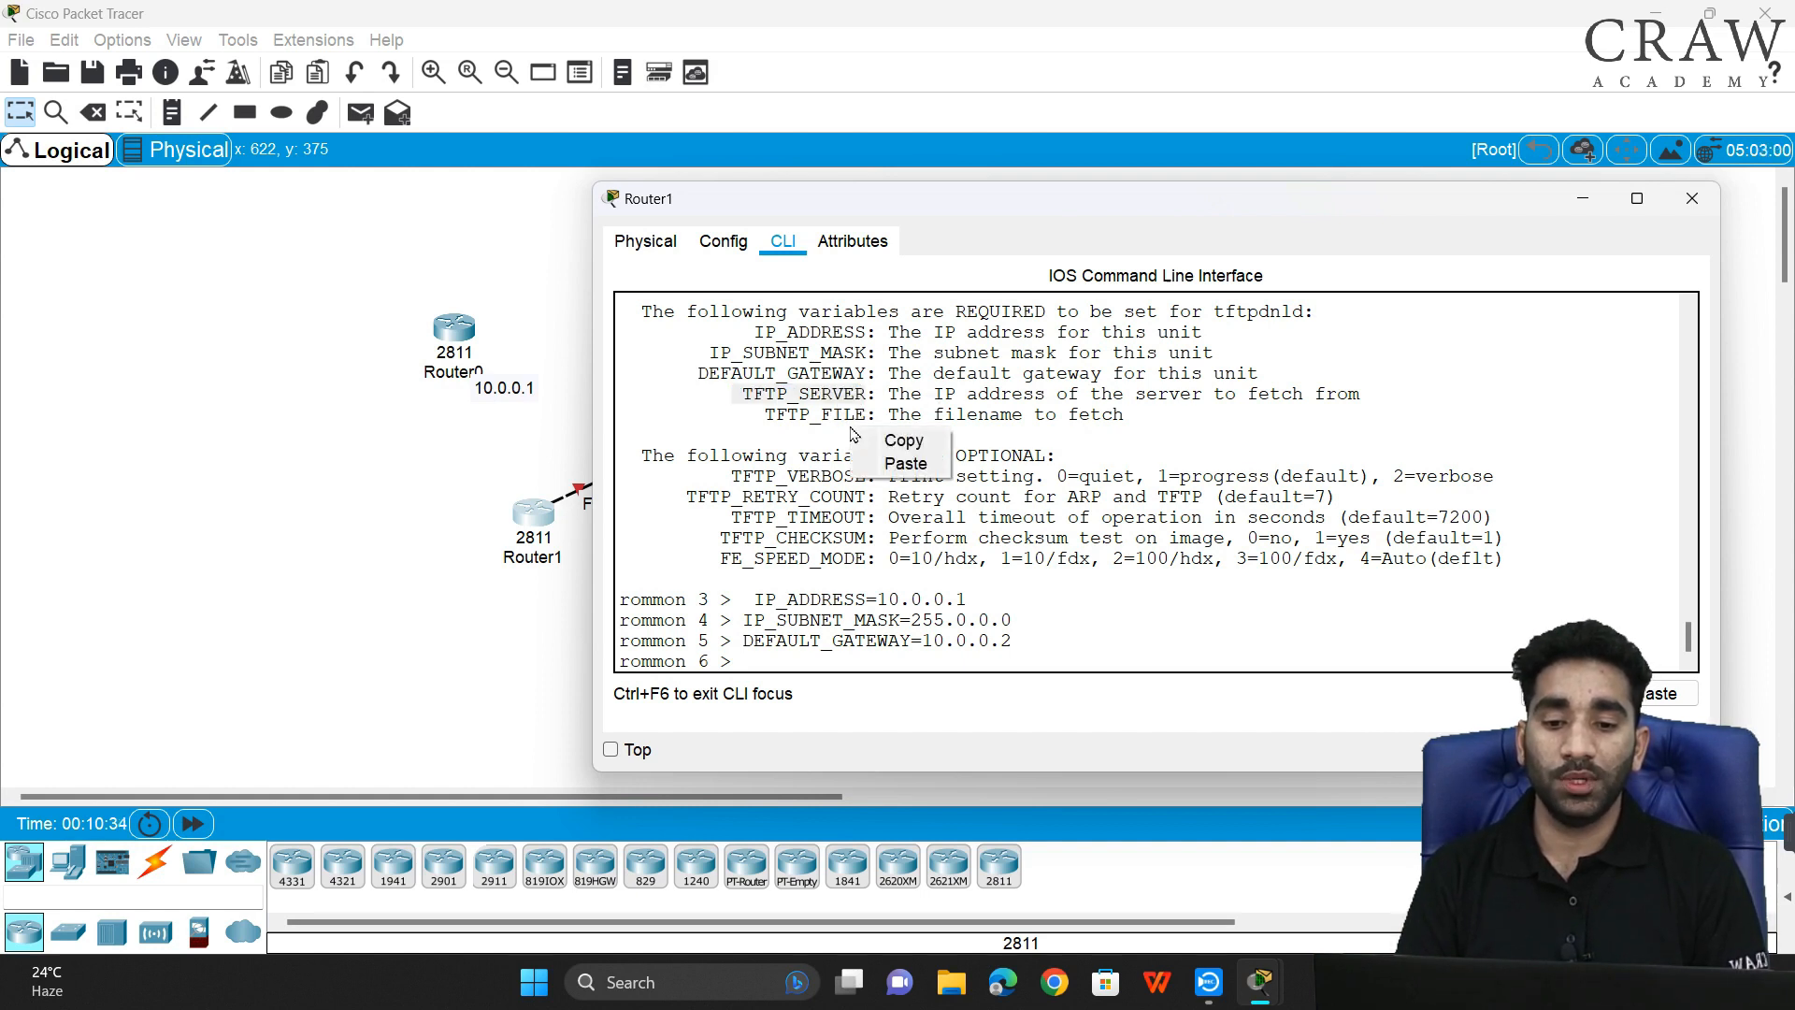
{"action": "left_click", "coordinate": [888, 465]}
{"action": "type", "text": "="}
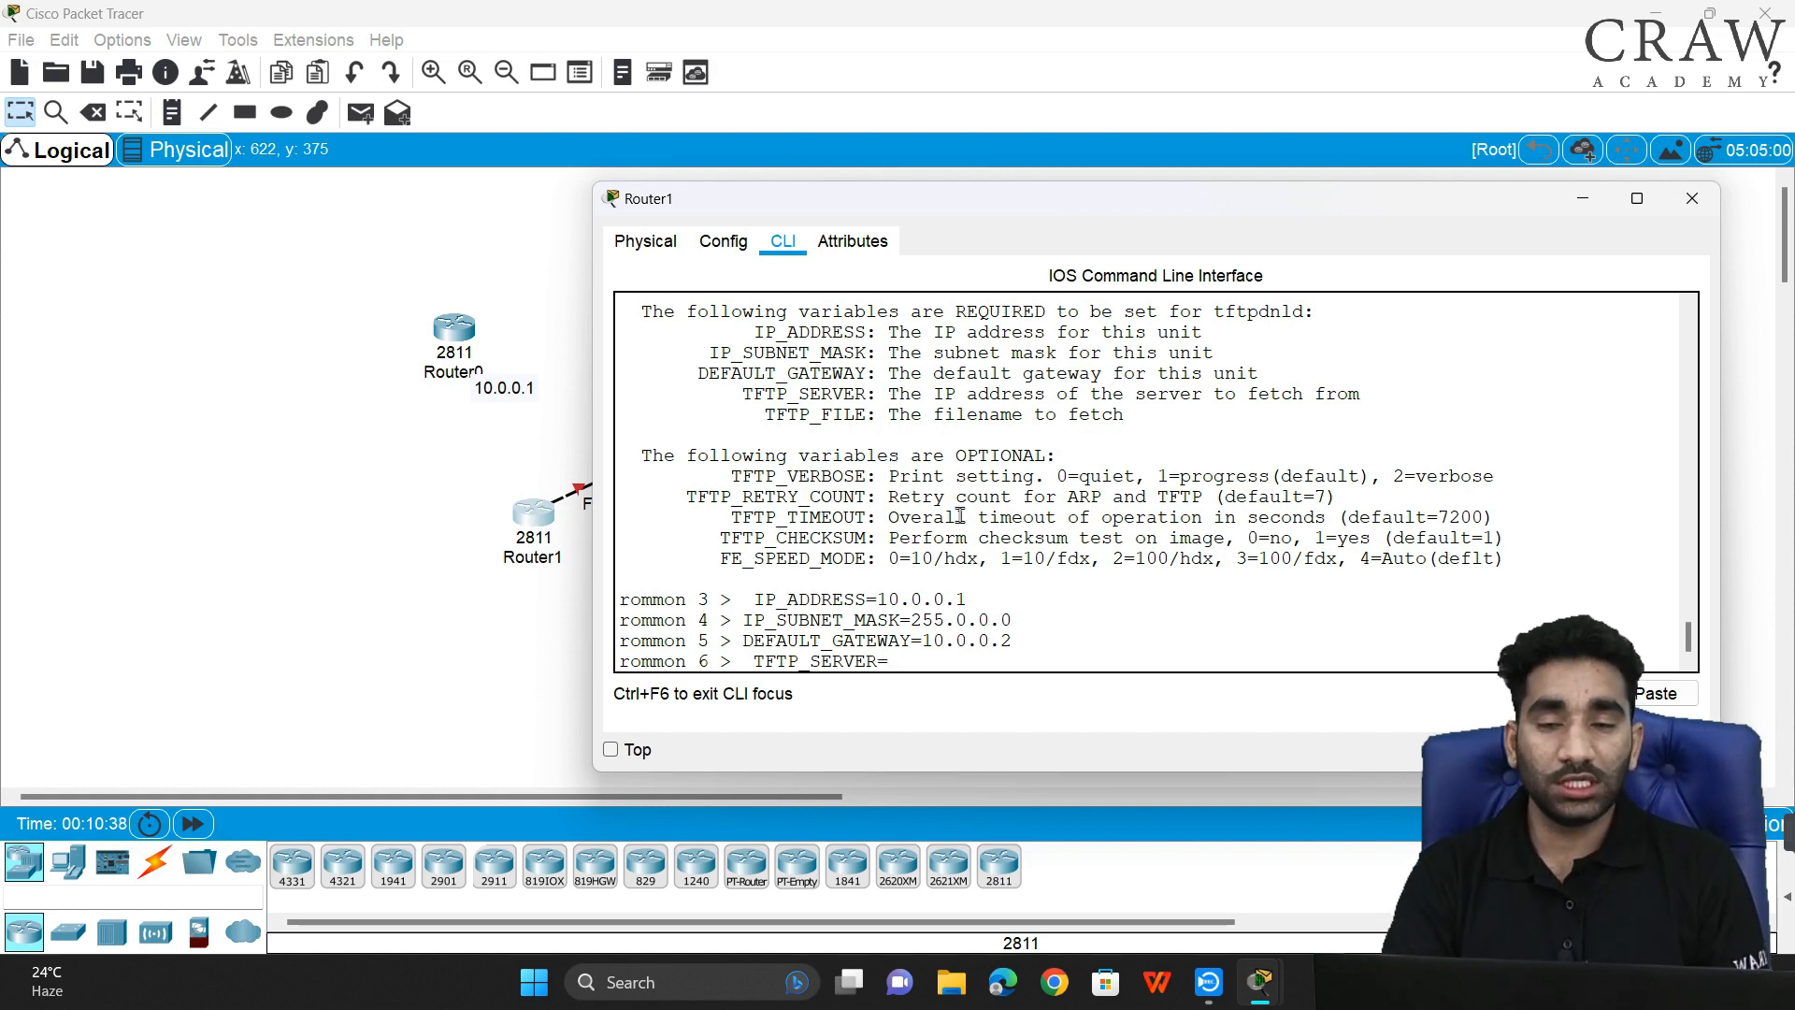
{"action": "type", "text": "1"}
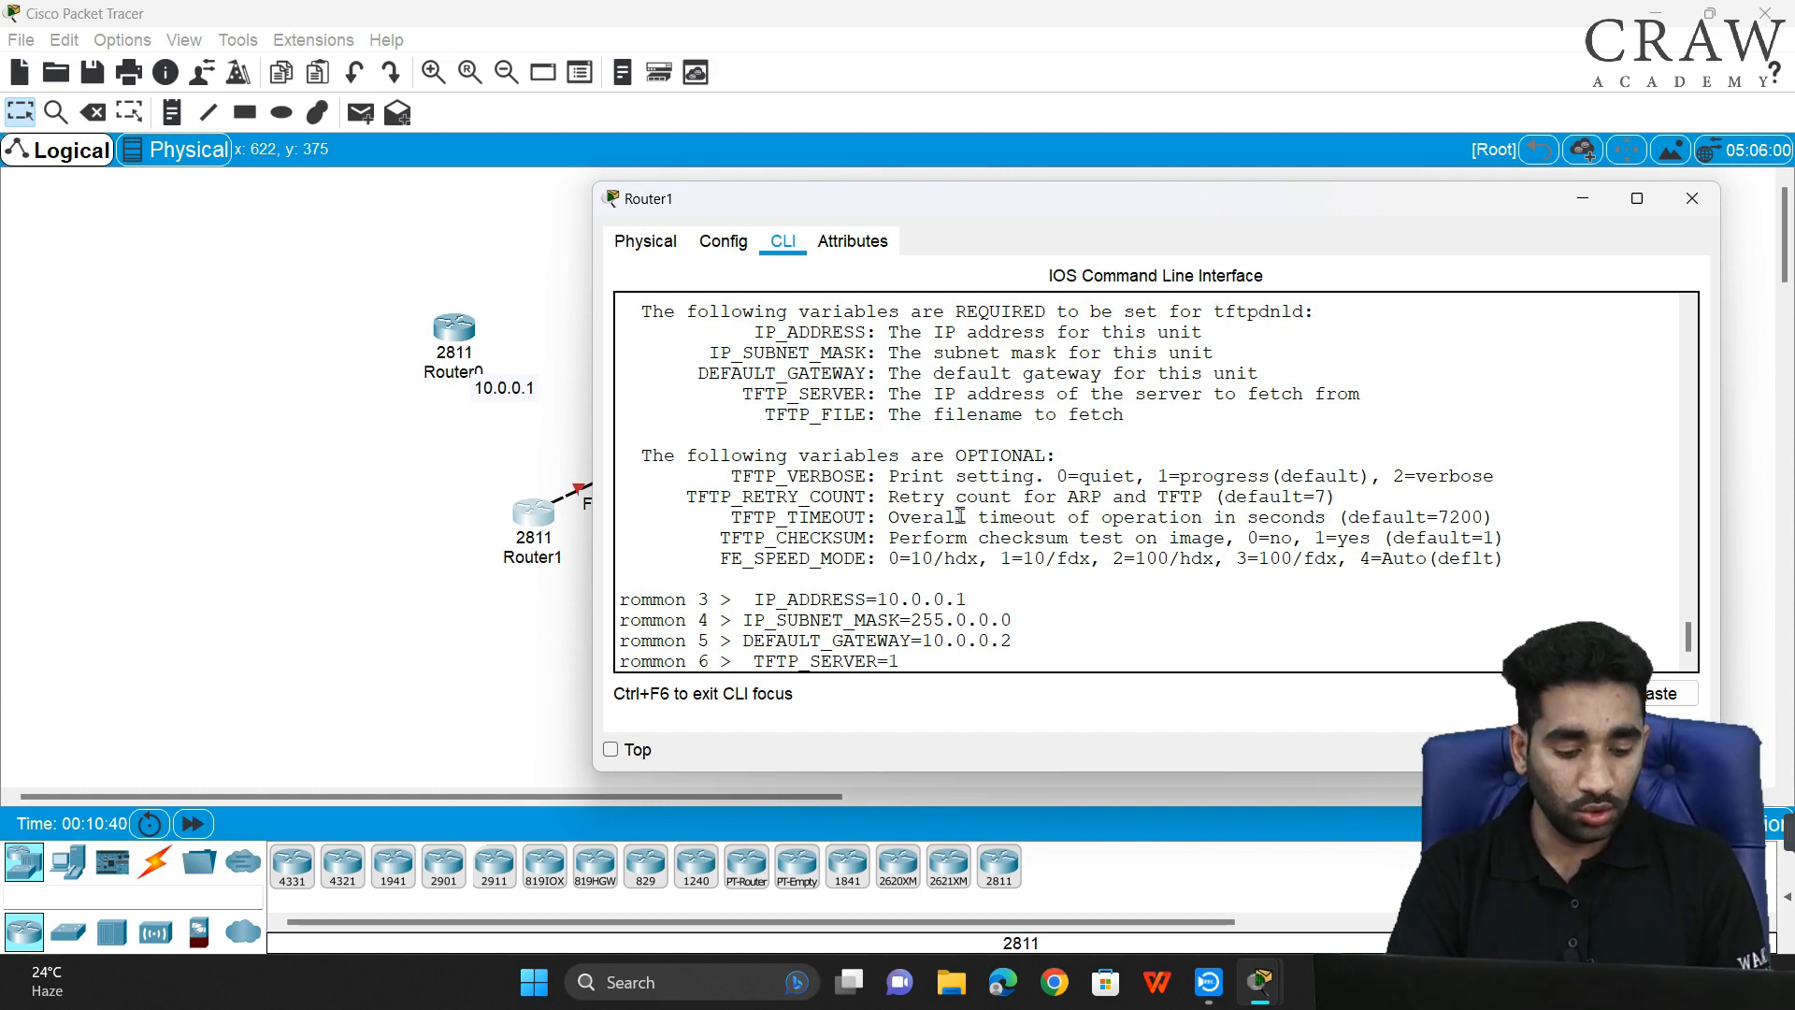
{"action": "type", "text": "0.0.0.2"}
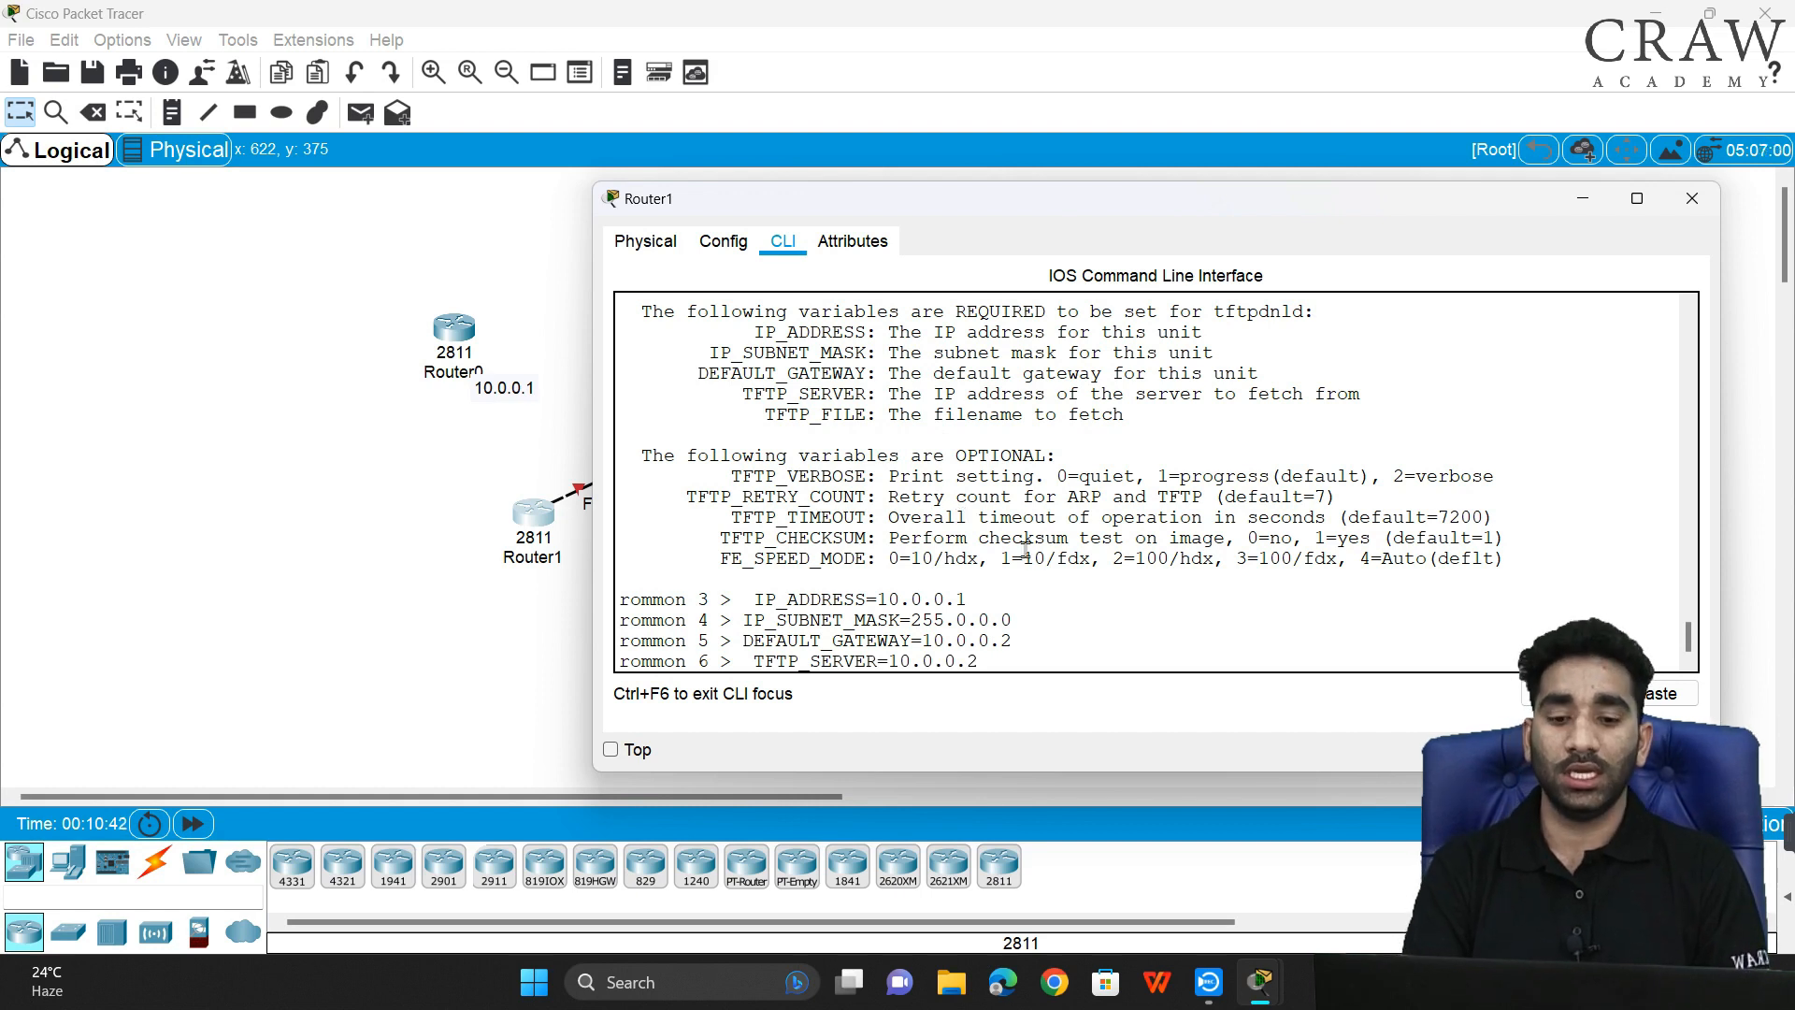
{"action": "key", "text": "Return"}
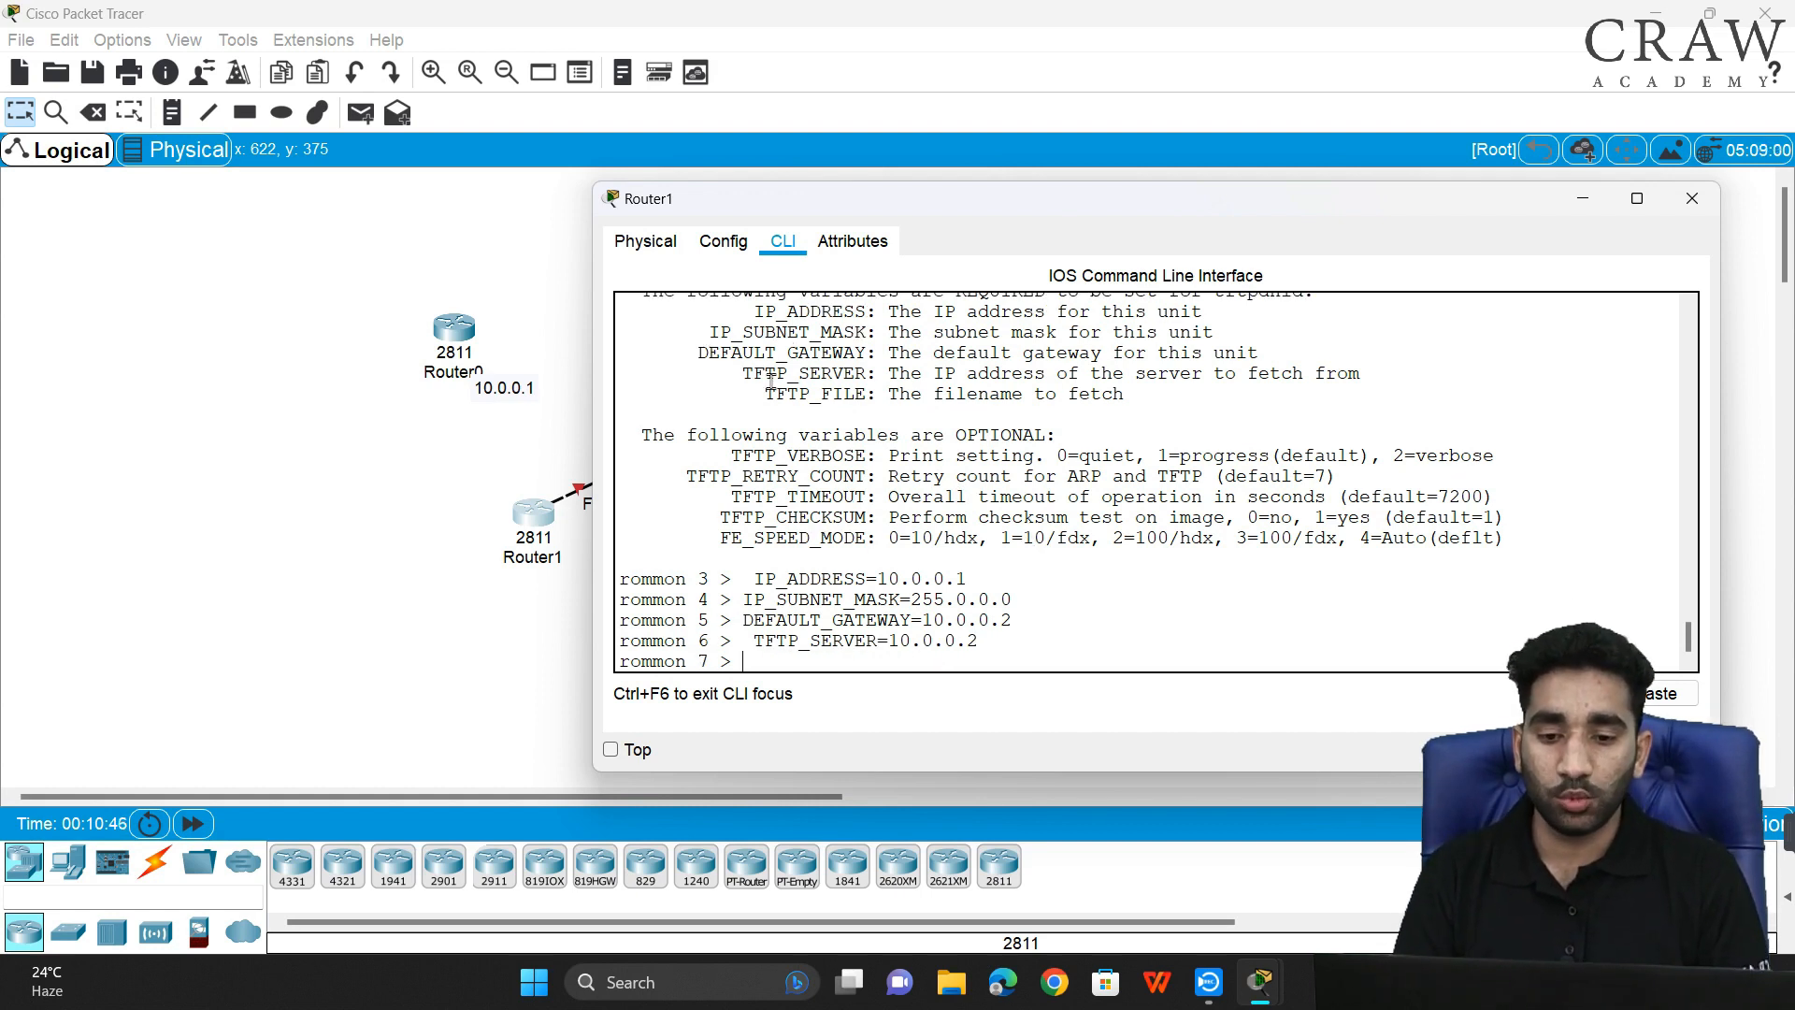
- Begin the TFTP_FILE assignment at Router1's ROMMON prompt, reusing the variable name from the listing
{"action": "left_click_drag", "start_coordinate": [755, 393], "coordinate": [858, 396]}
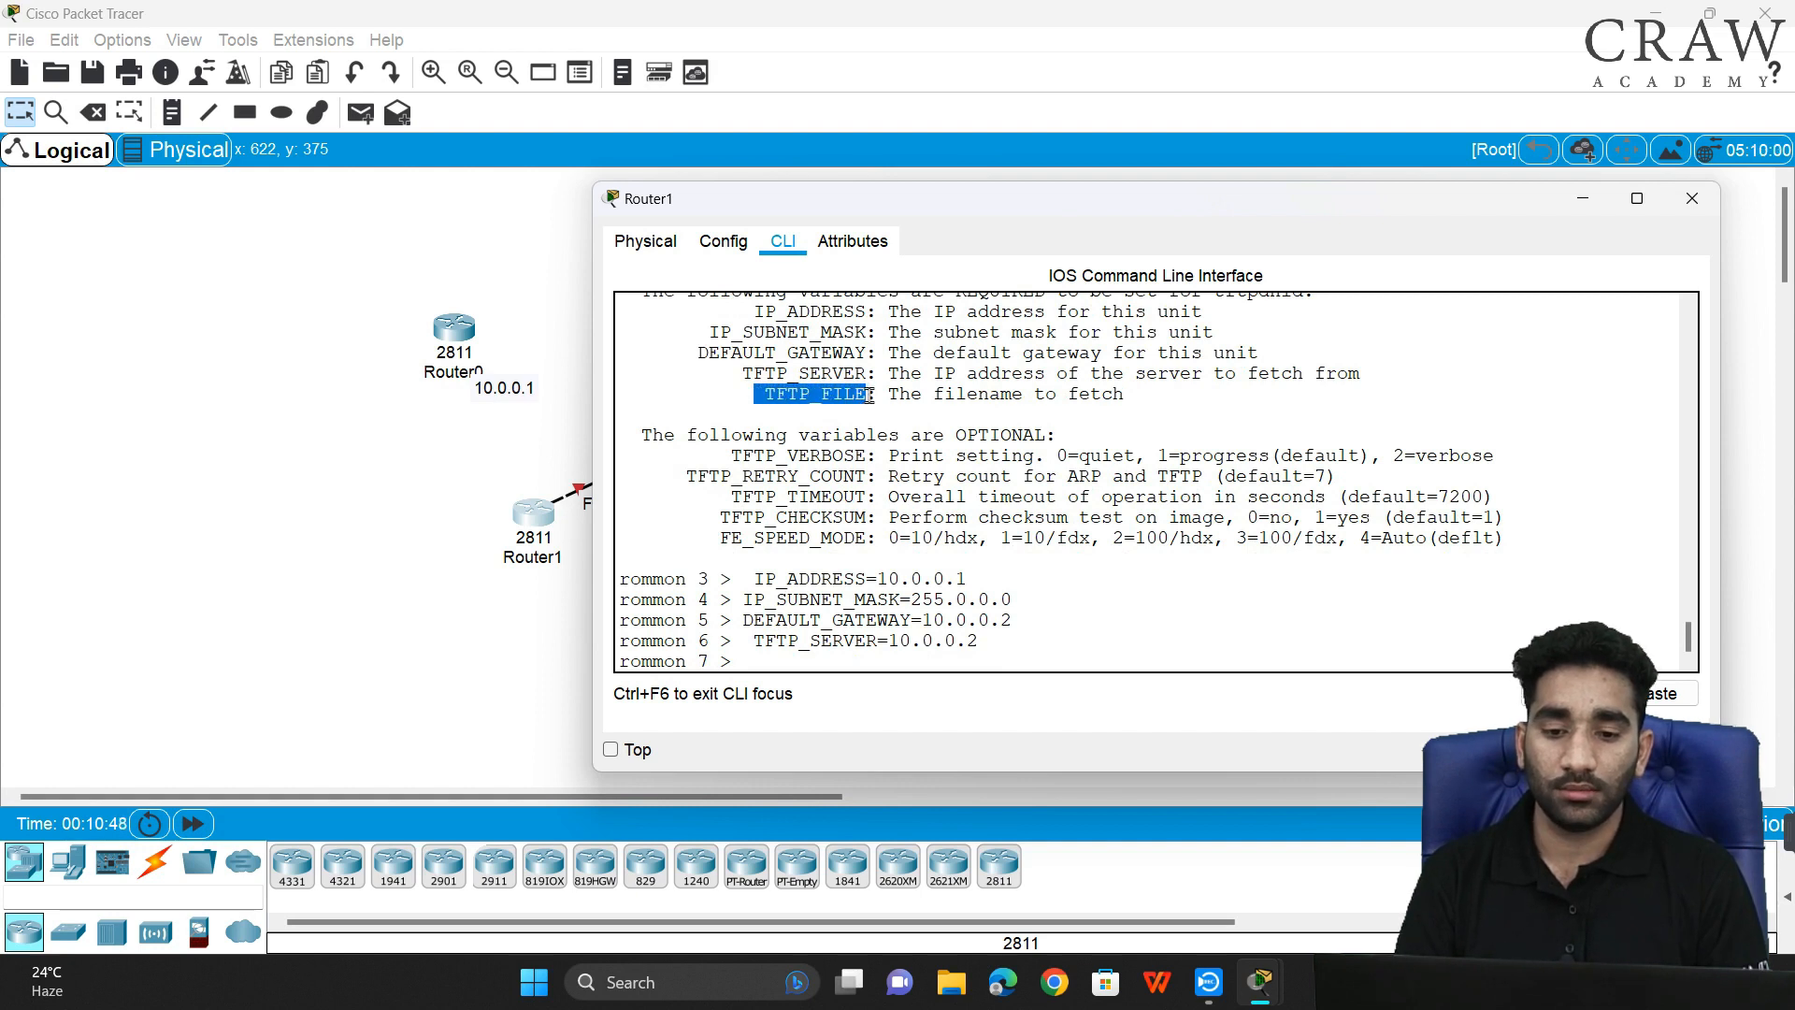
{"action": "right_click", "coordinate": [859, 398]}
{"action": "left_click", "coordinate": [909, 409]}
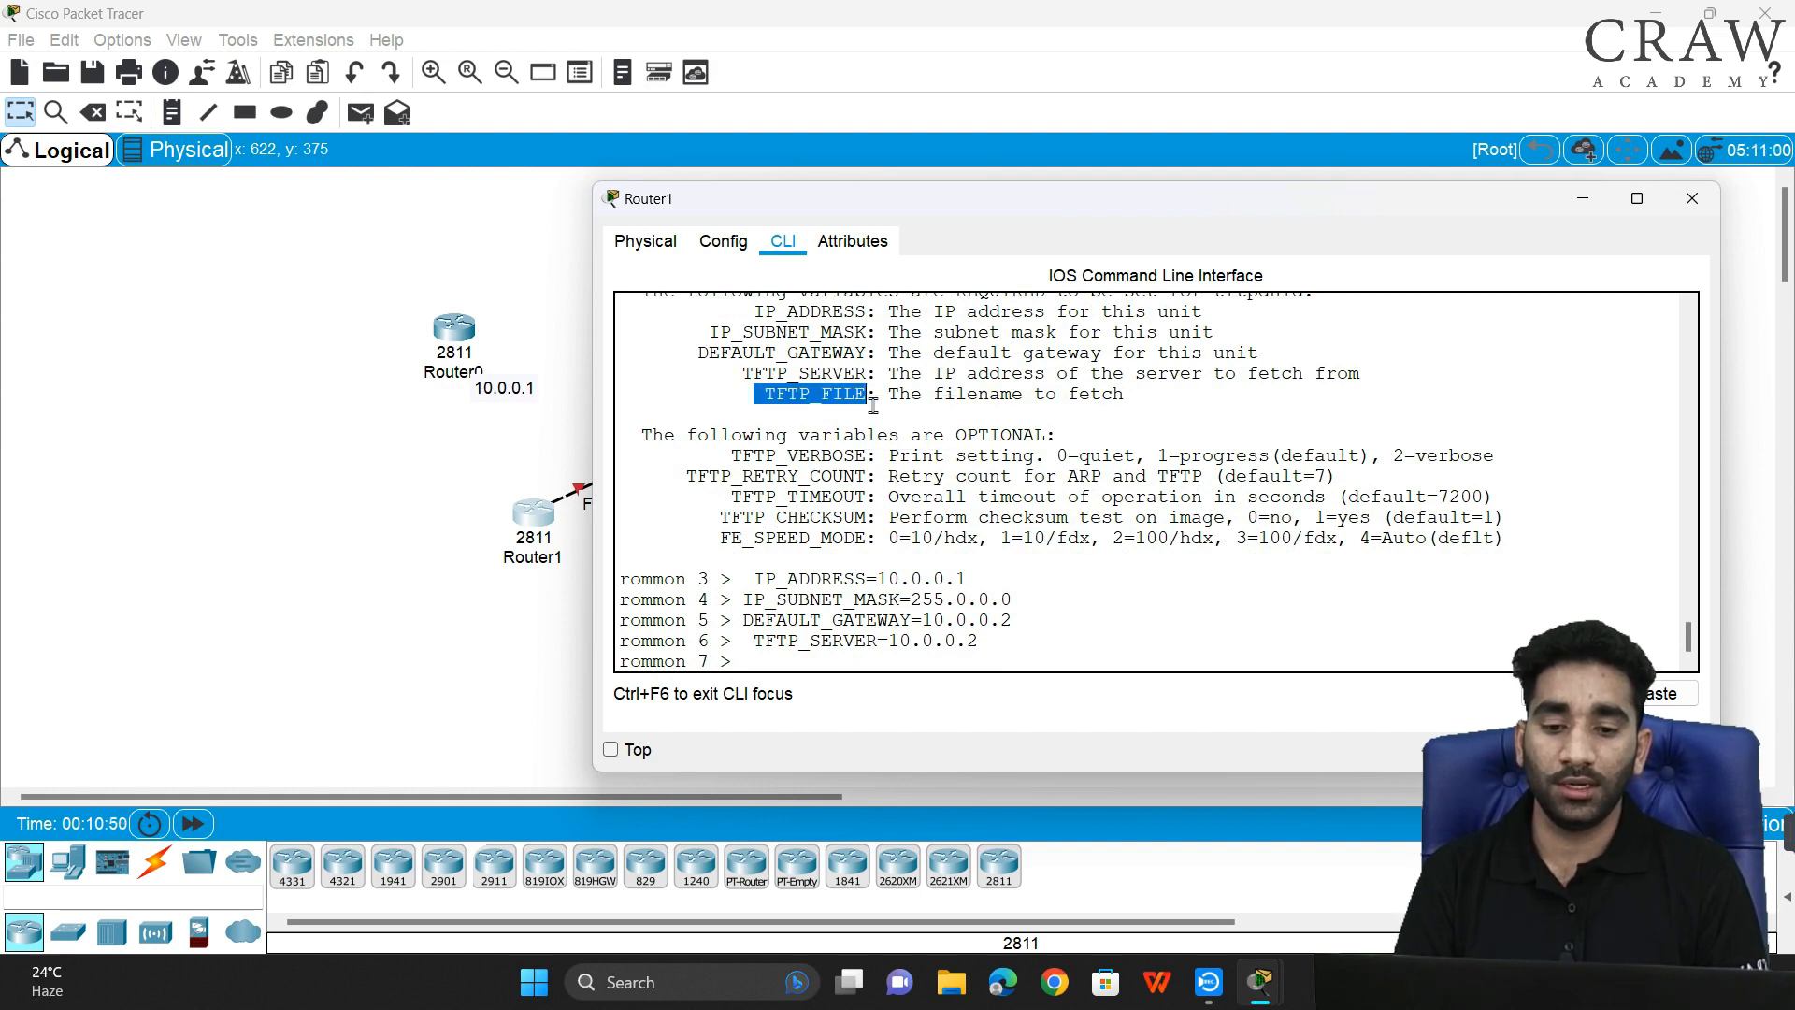
{"action": "right_click", "coordinate": [874, 410]}
{"action": "left_click", "coordinate": [918, 445]}
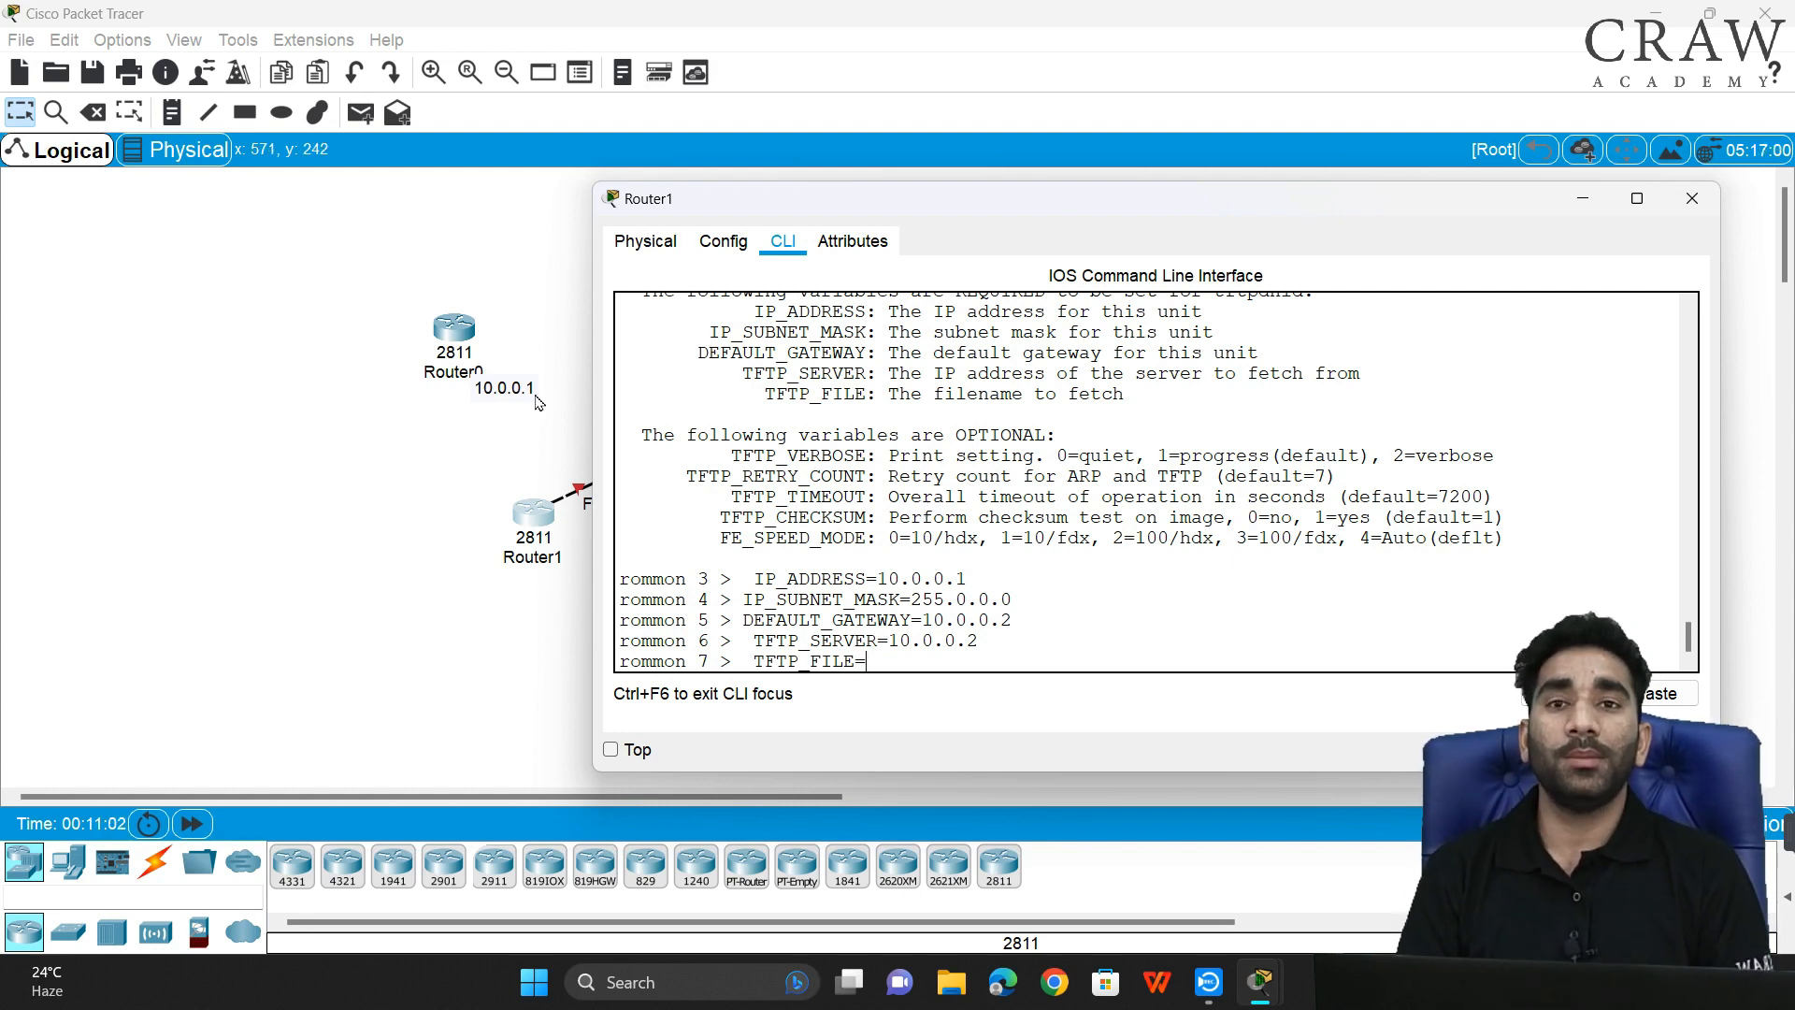
- Open Server0's TFTP service and look through its stored image files
{"action": "left_click", "coordinate": [515, 304]}
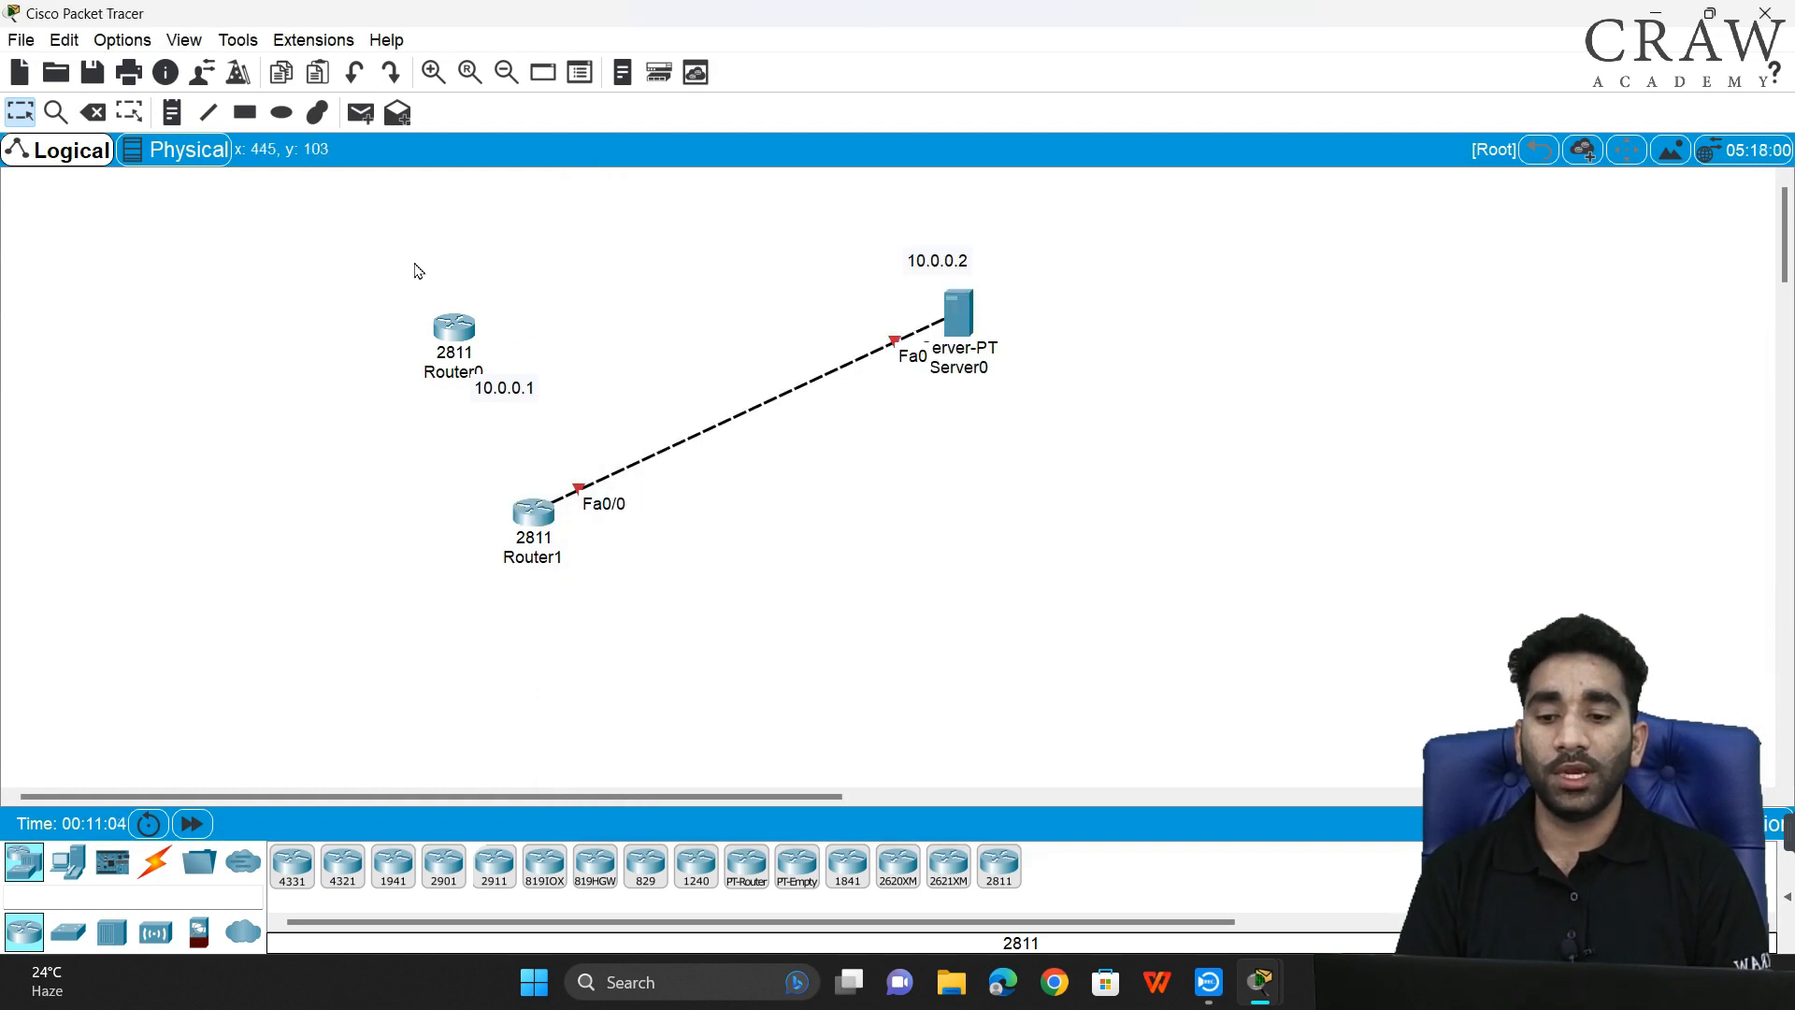
{"action": "left_click_drag", "start_coordinate": [381, 256], "coordinate": [529, 363]}
{"action": "left_click_drag", "start_coordinate": [845, 235], "coordinate": [1098, 380]}
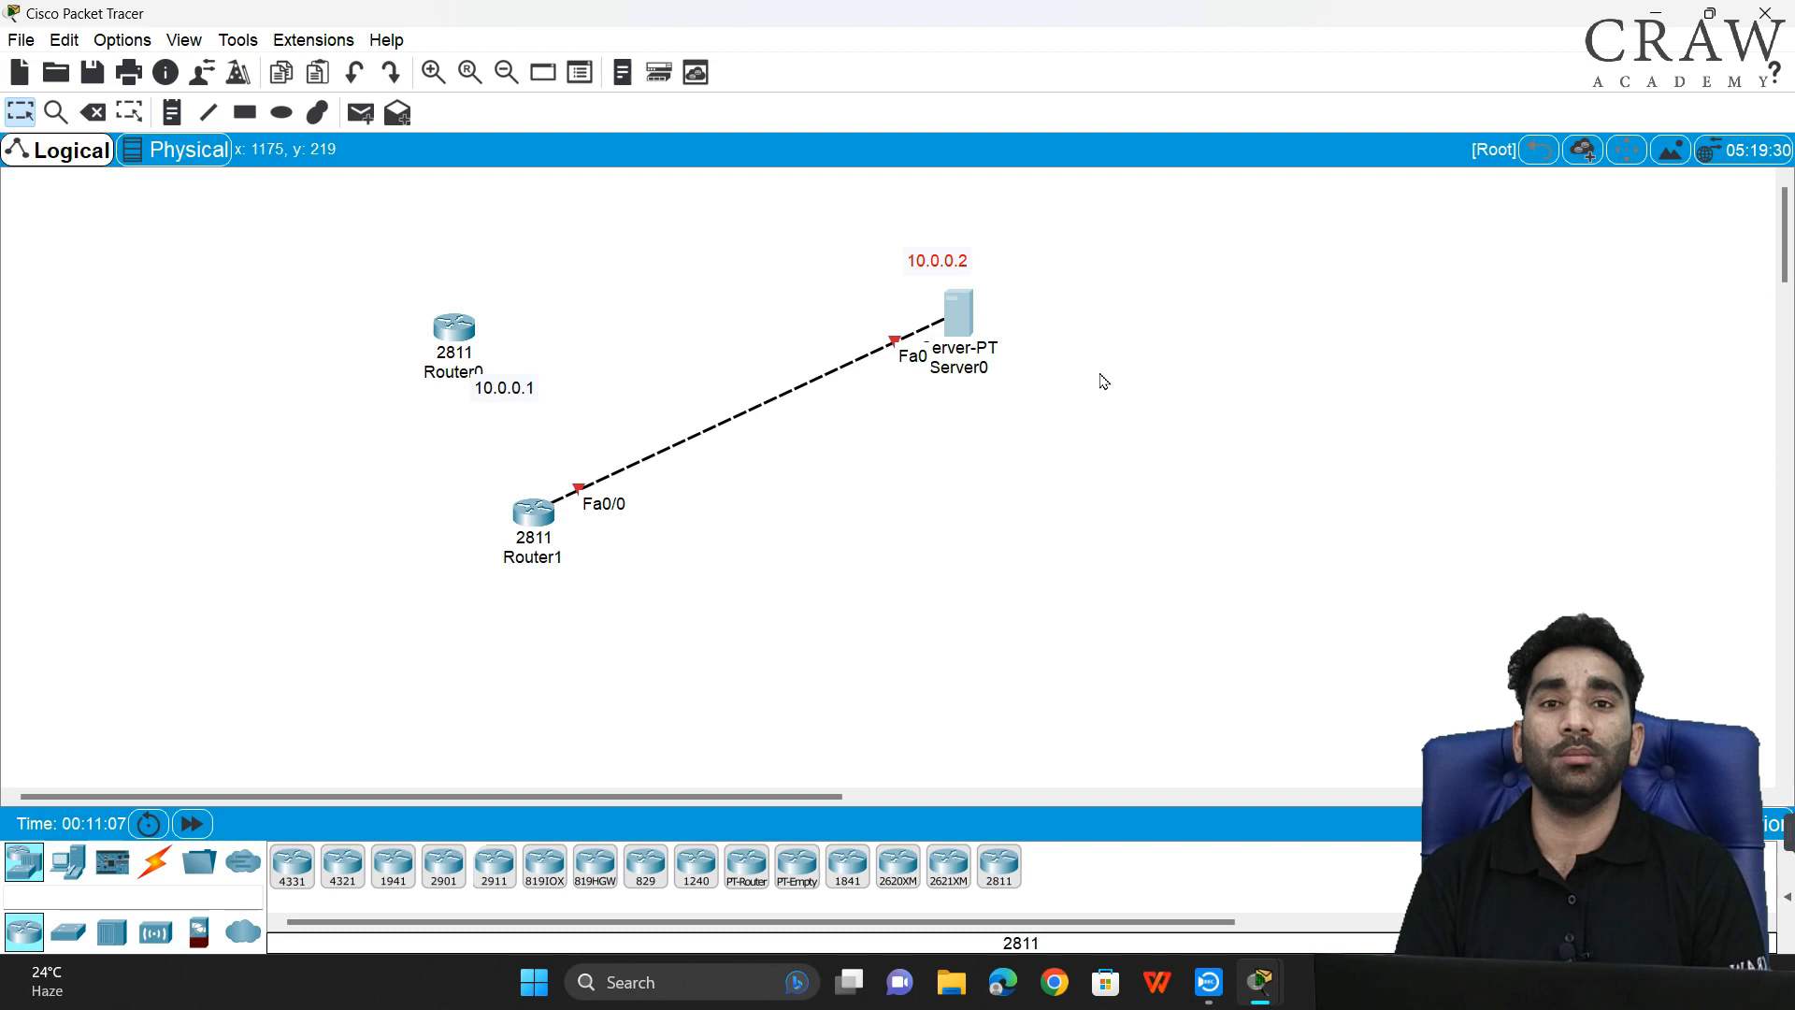
{"action": "left_click", "coordinate": [954, 313]}
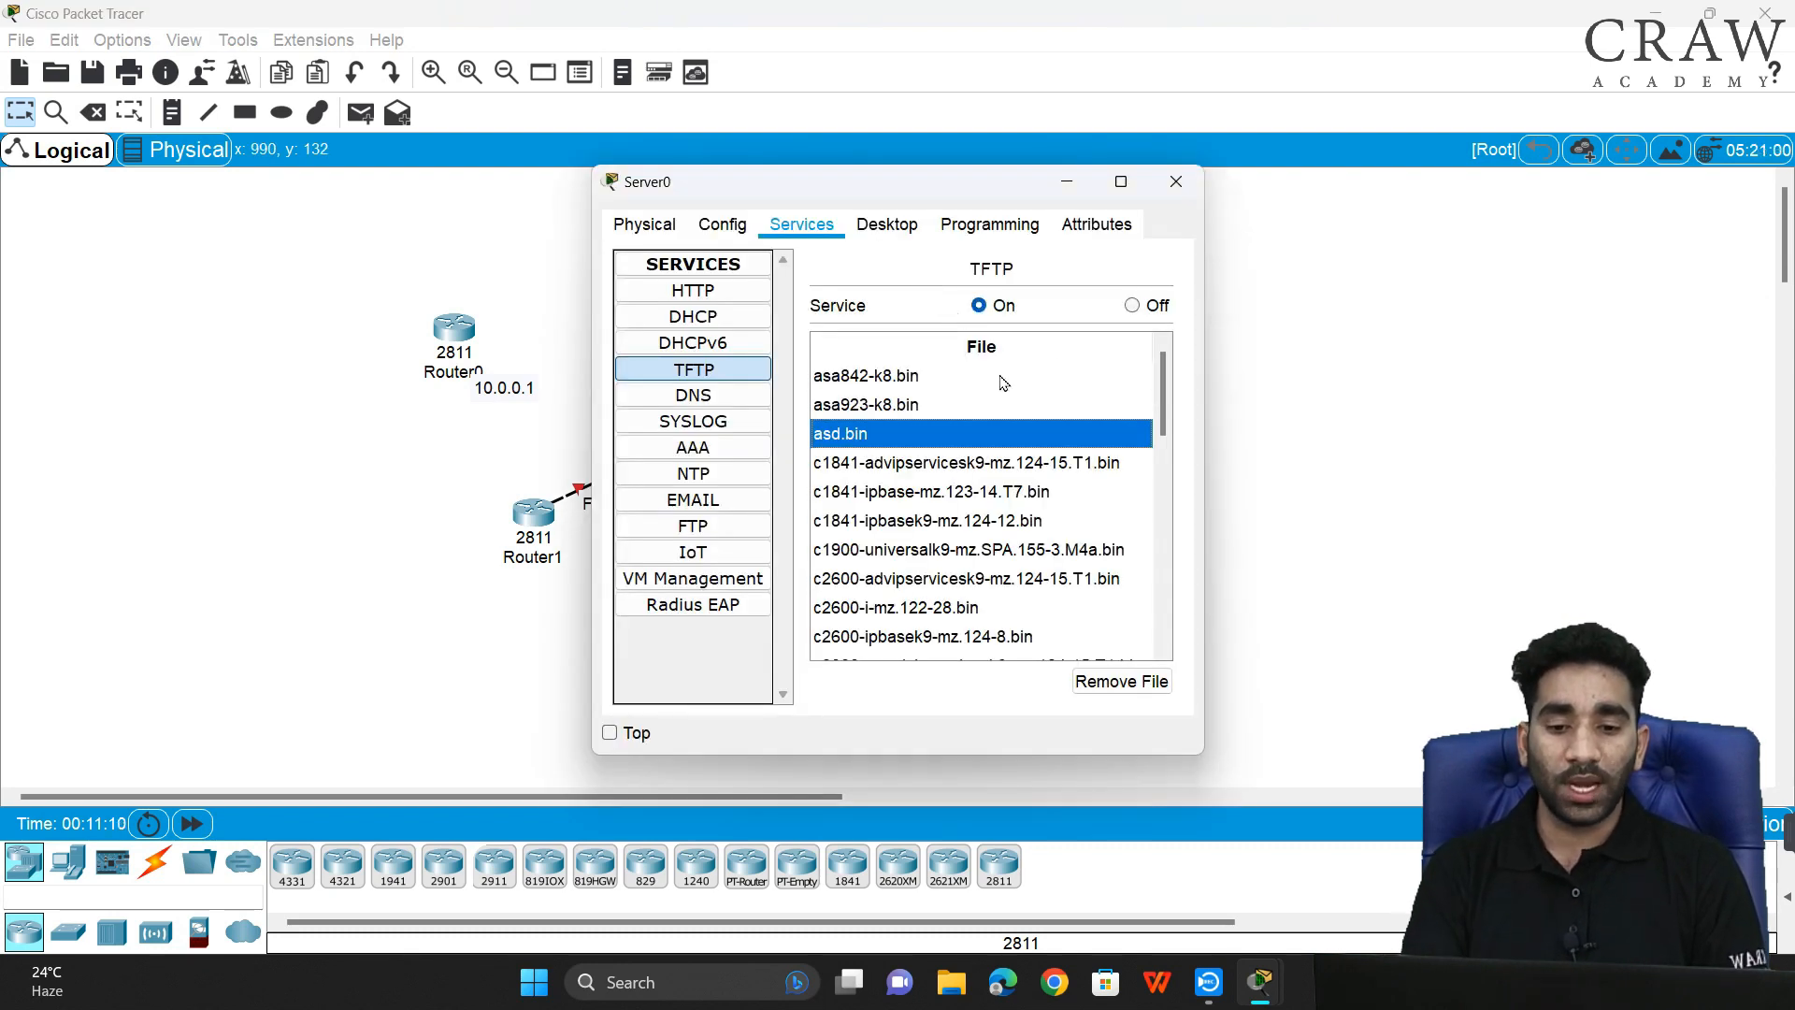
{"action": "left_click", "coordinate": [1089, 377]}
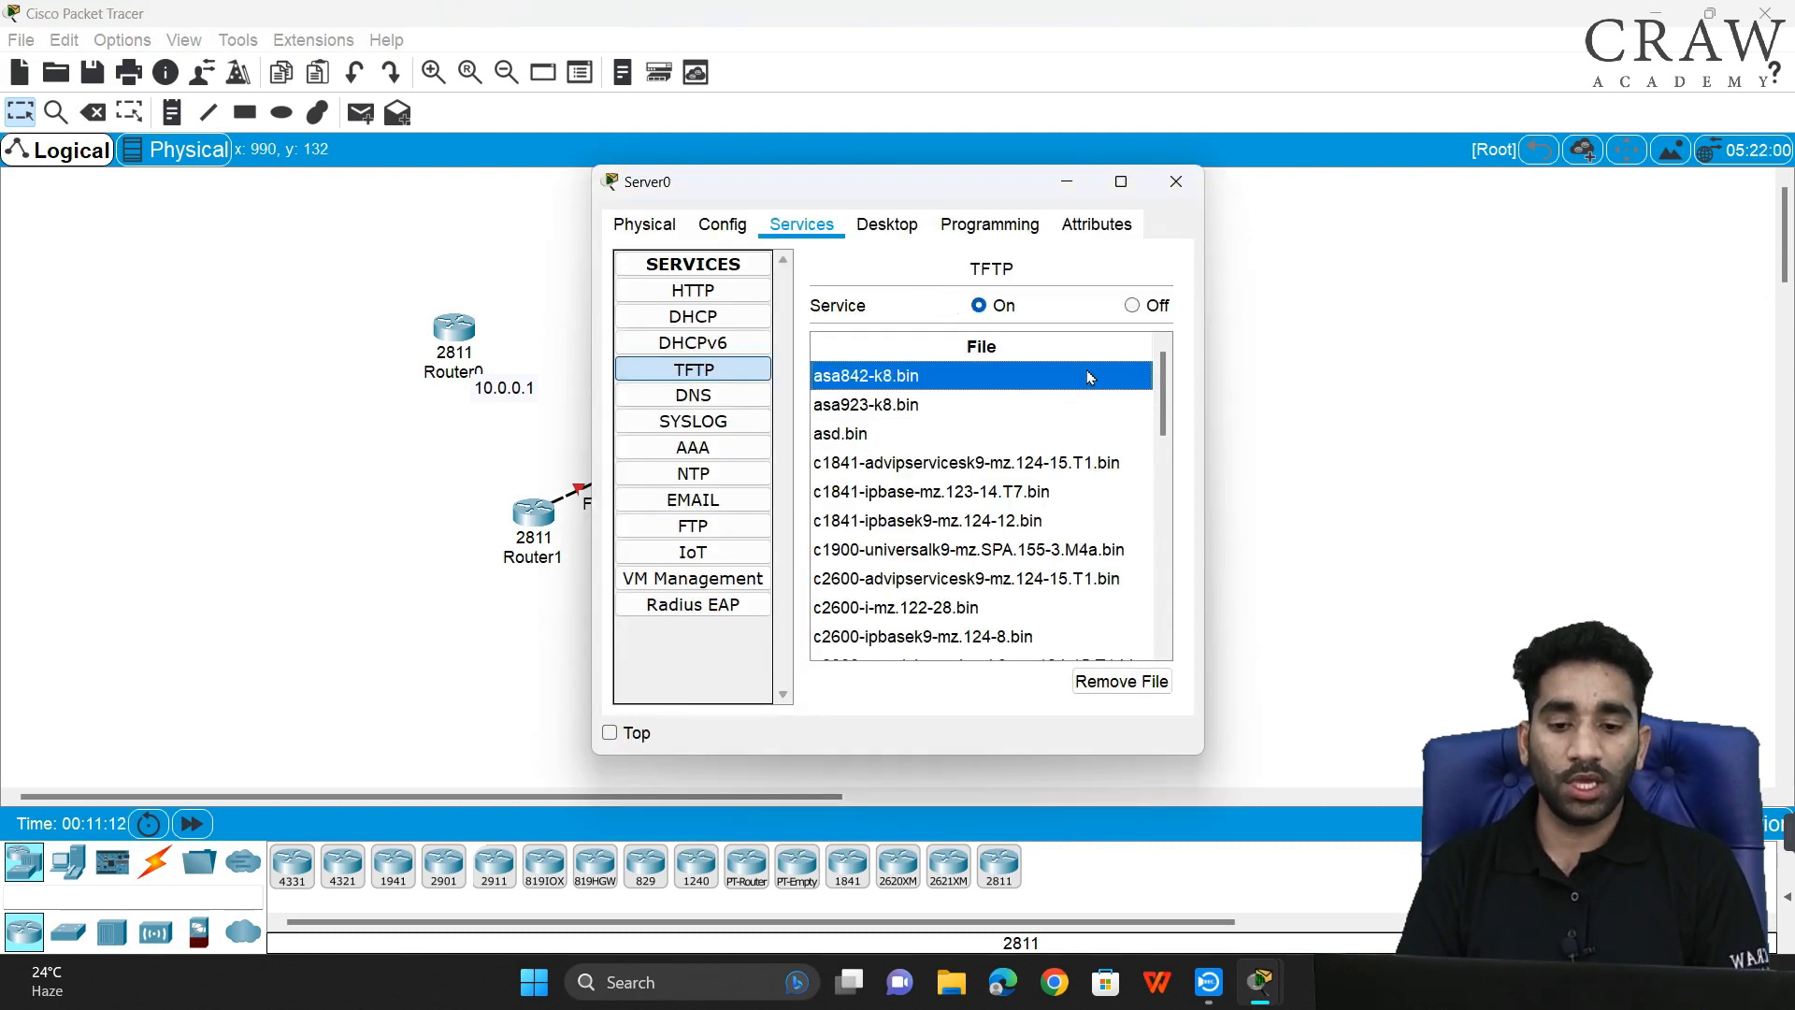
- Widen the Server0 window and remove every TFTP file listed below asd.bin, starting with c1841-advipservicesk9-mz.124-15.T1.bin
{"action": "left_click", "coordinate": [1008, 464]}
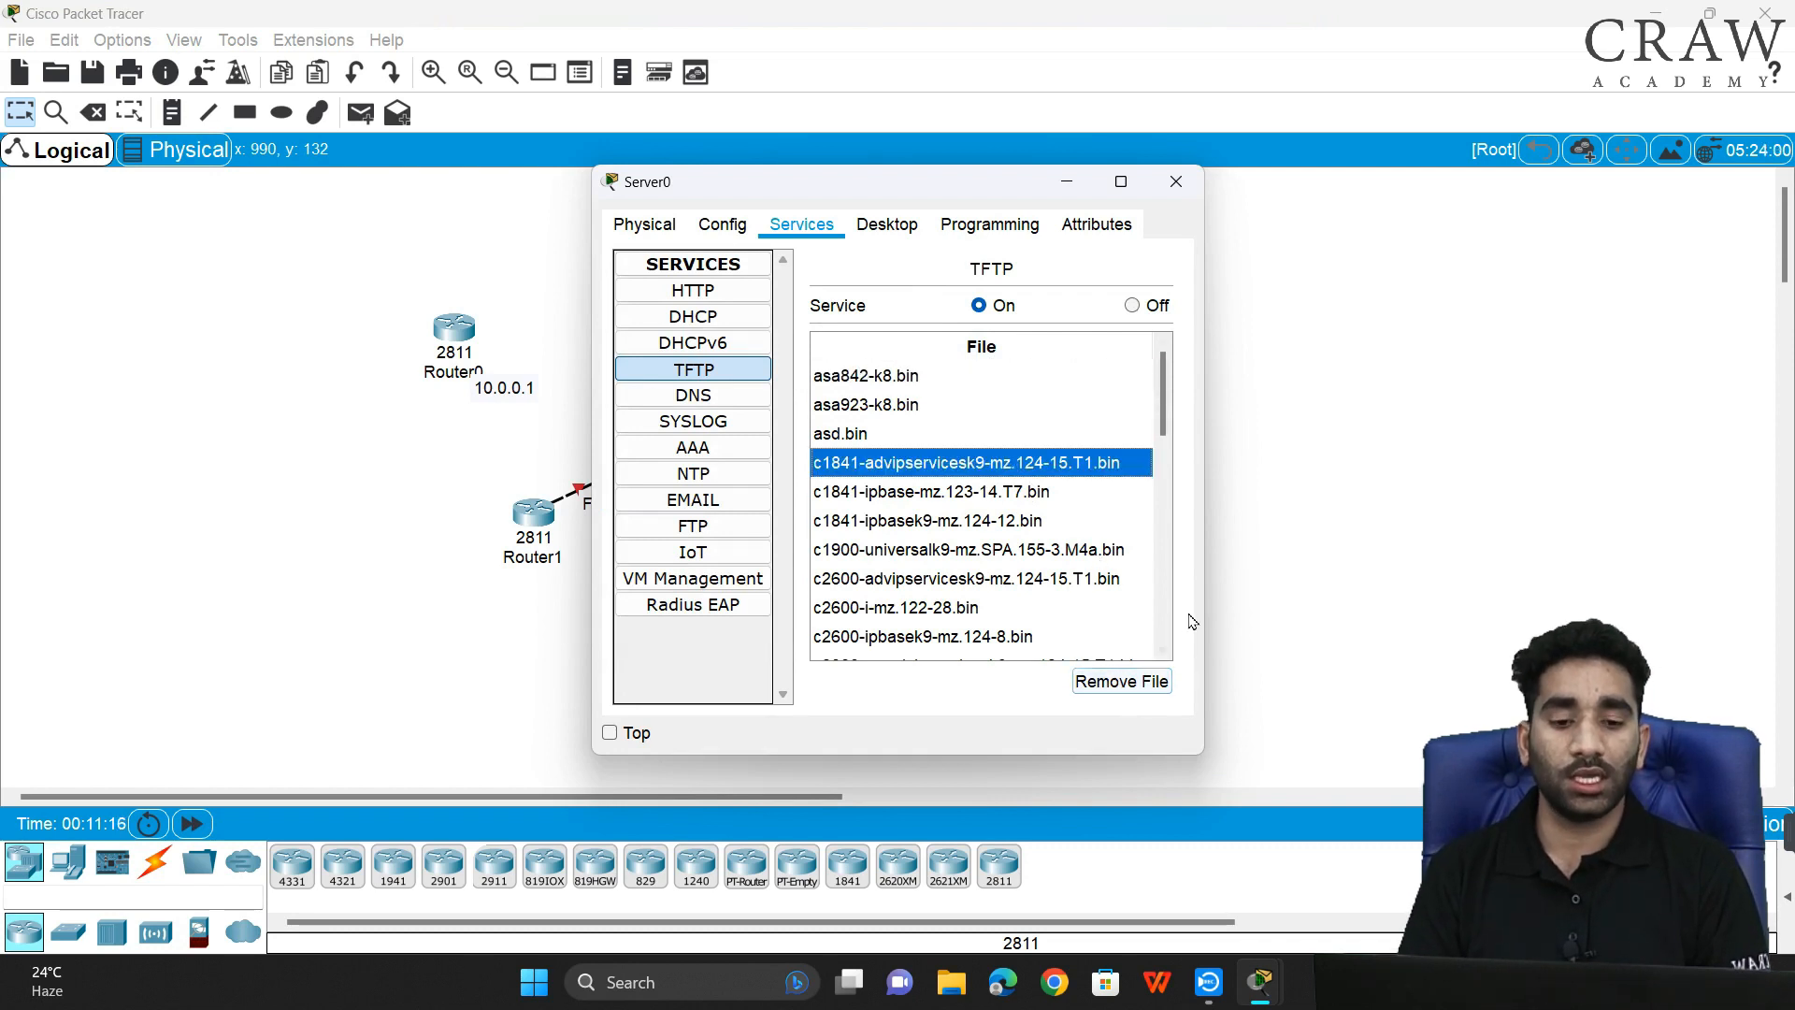
{"action": "left_click_drag", "start_coordinate": [1208, 603], "coordinate": [1345, 587]}
{"action": "left_click", "coordinate": [1250, 686]}
{"action": "left_click", "coordinate": [1251, 686]}
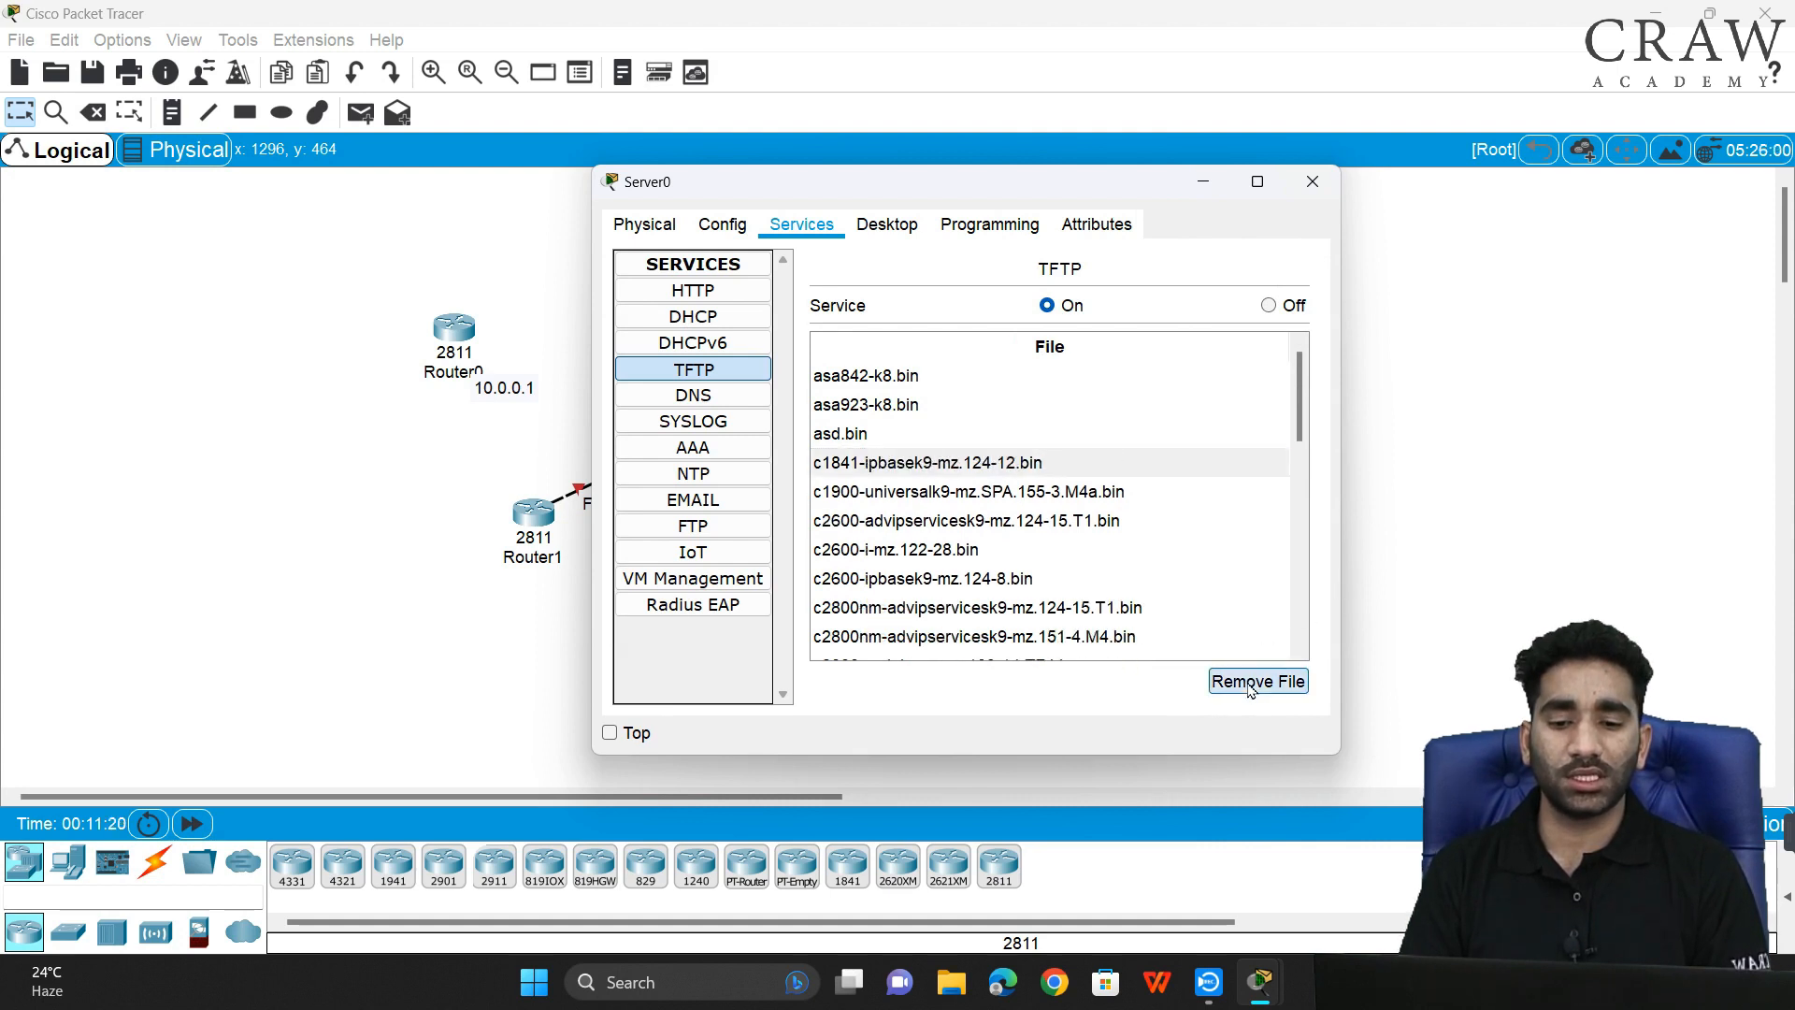
{"action": "double_click", "coordinate": [1250, 686]}
{"action": "double_click", "coordinate": [1250, 685]}
{"action": "triple_click", "coordinate": [1250, 686]}
{"action": "double_click", "coordinate": [1250, 686]}
{"action": "triple_click", "coordinate": [1250, 686]}
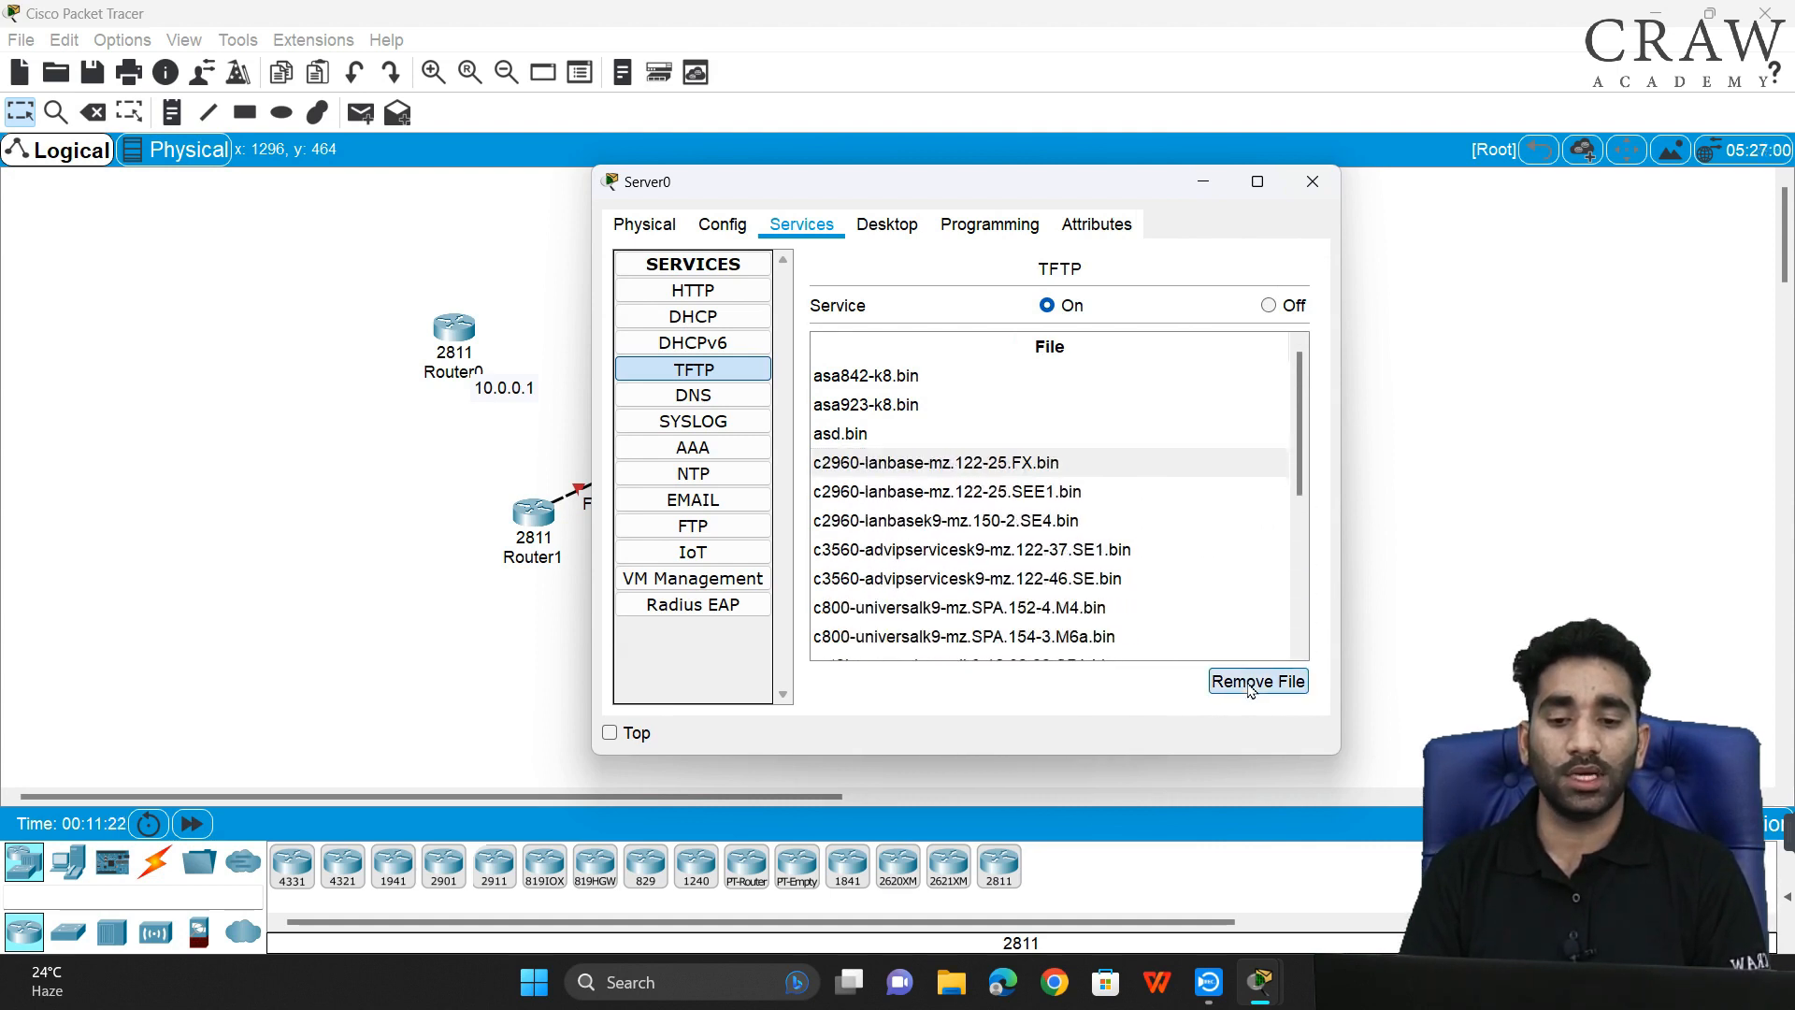
{"action": "triple_click", "coordinate": [1250, 685]}
{"action": "double_click", "coordinate": [1250, 685]}
{"action": "double_click", "coordinate": [1251, 685]}
{"action": "double_click", "coordinate": [1250, 685]}
{"action": "double_click", "coordinate": [1250, 685]}
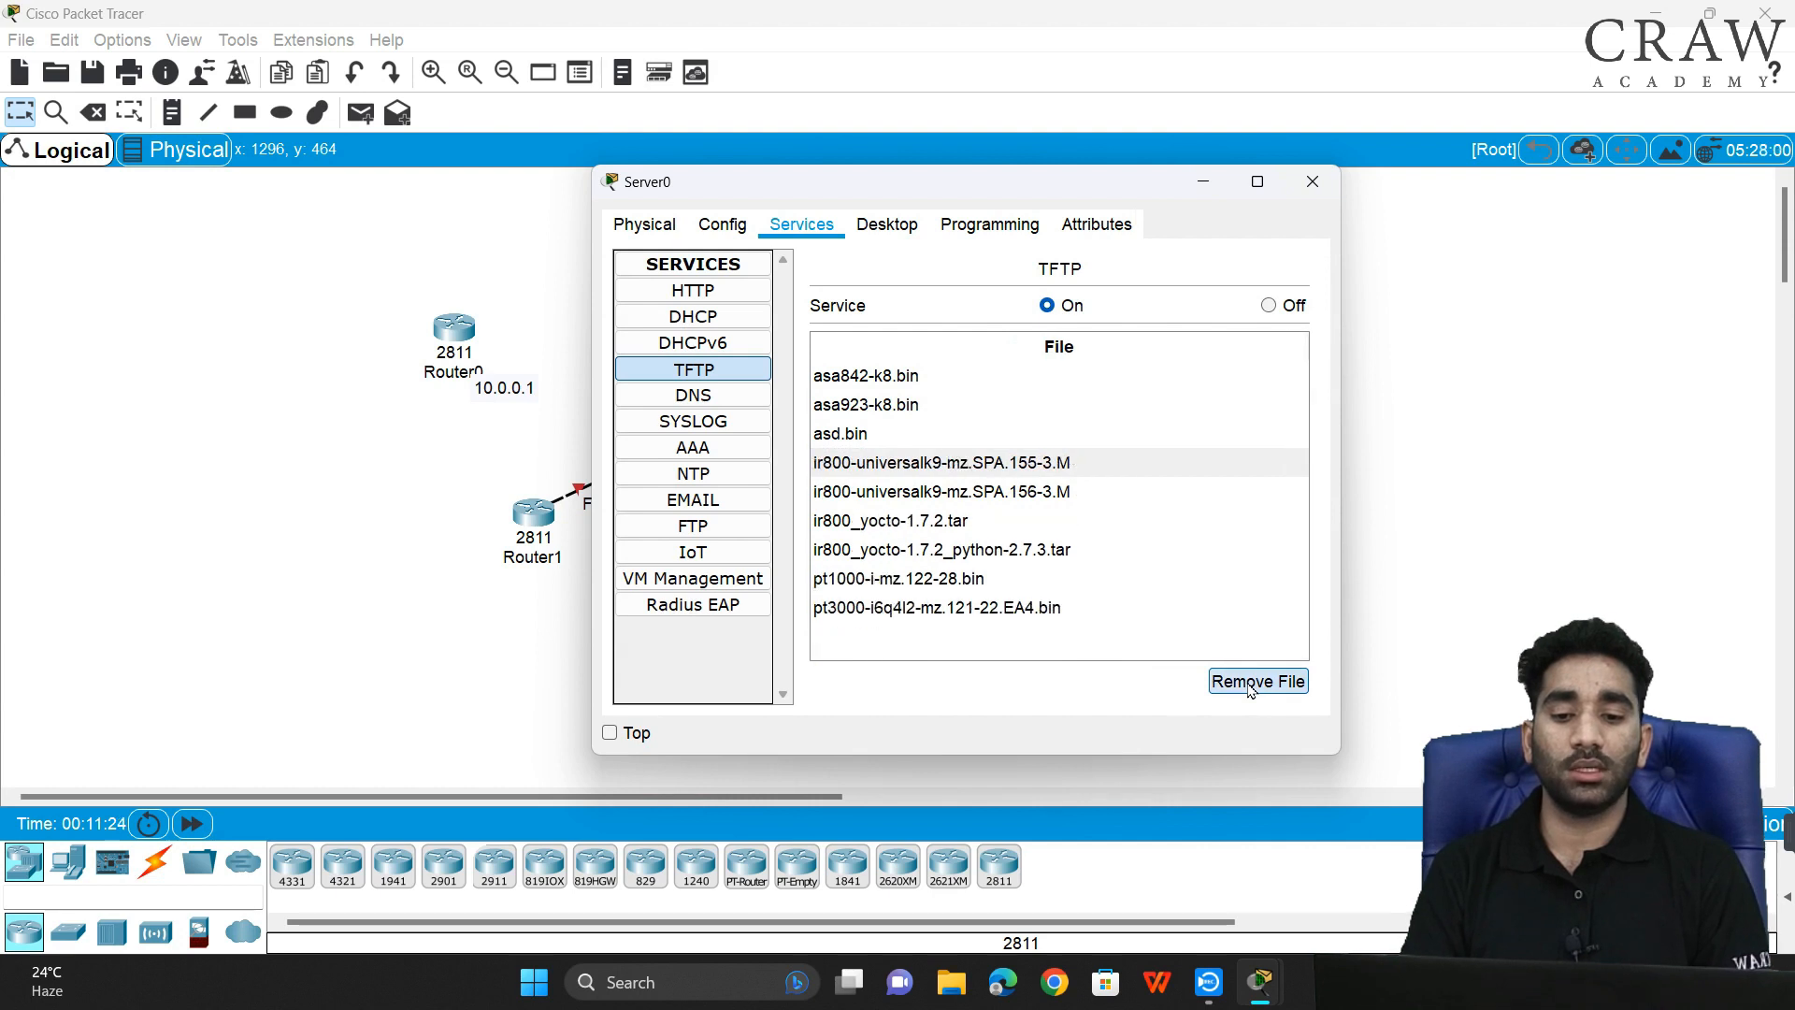
{"action": "triple_click", "coordinate": [1250, 685]}
{"action": "left_click", "coordinate": [1250, 686]}
{"action": "left_click", "coordinate": [1250, 685]}
{"action": "left_click", "coordinate": [1250, 685]}
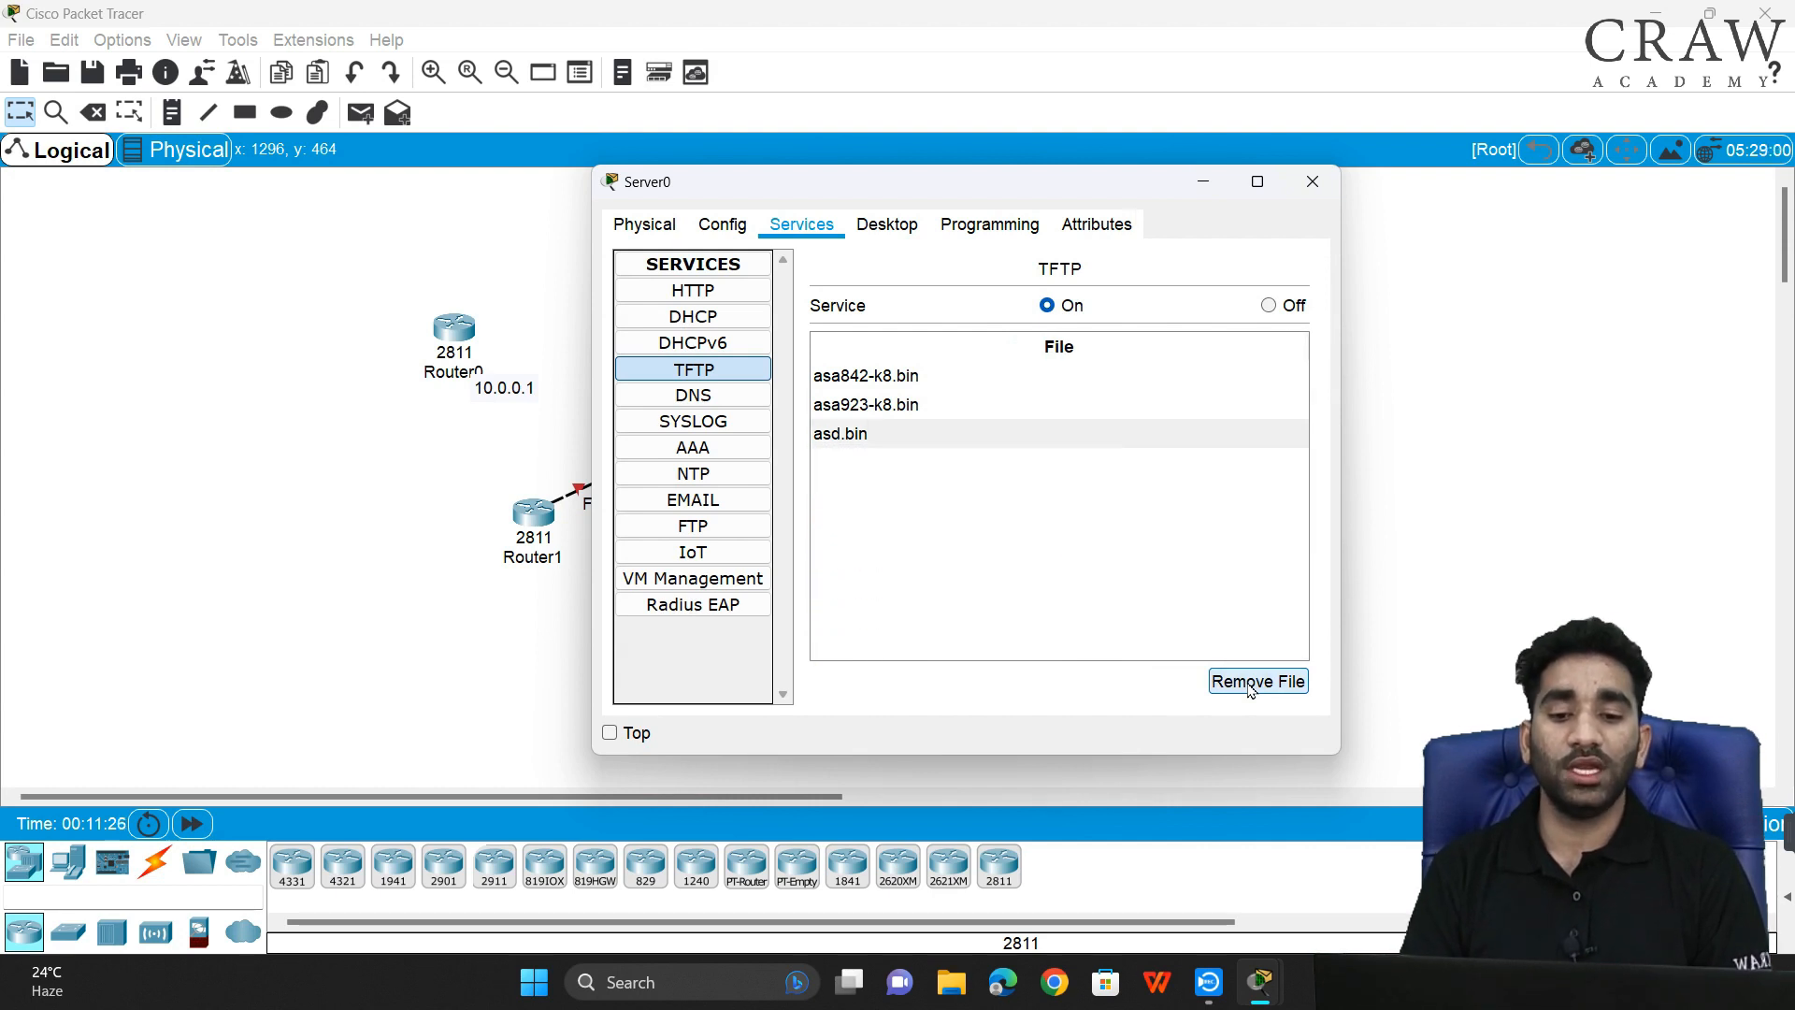
- Remove asa842-k8.bin and asa923-k8.bin from Server0's TFTP file list
{"action": "left_click", "coordinate": [968, 374]}
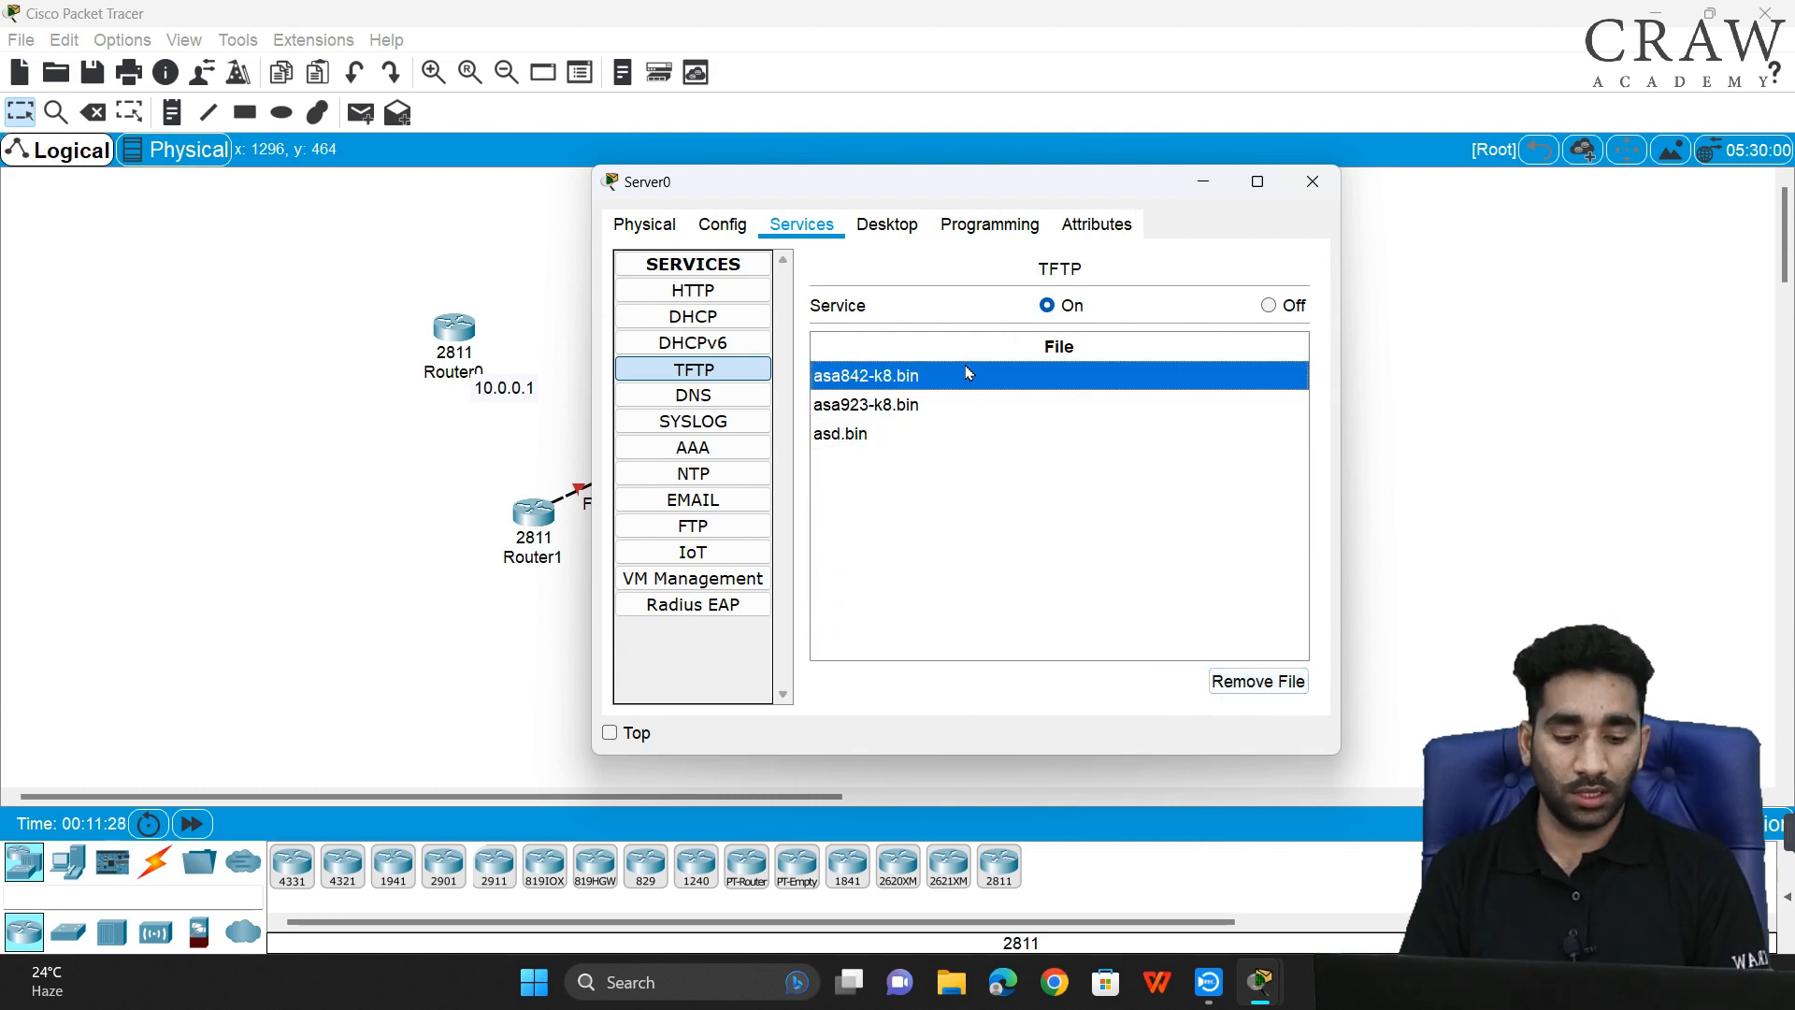
{"action": "left_click", "coordinate": [1273, 675]}
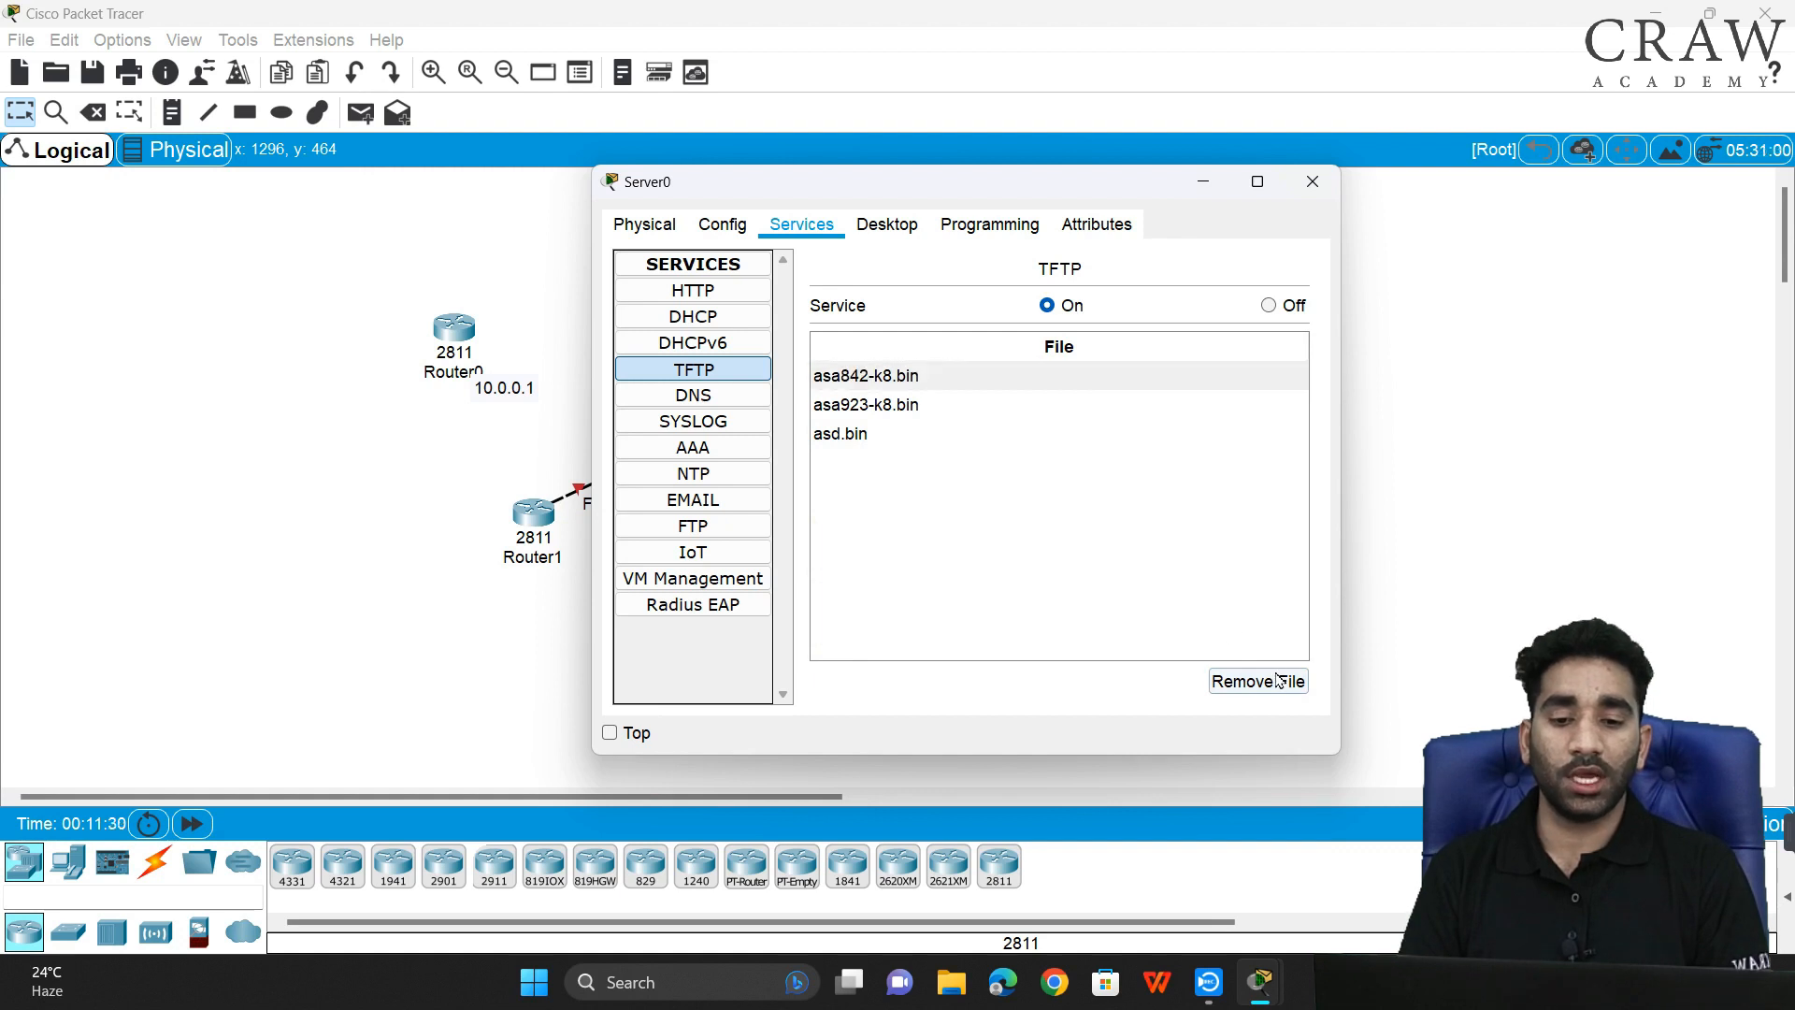
{"action": "left_click", "coordinate": [1273, 675]}
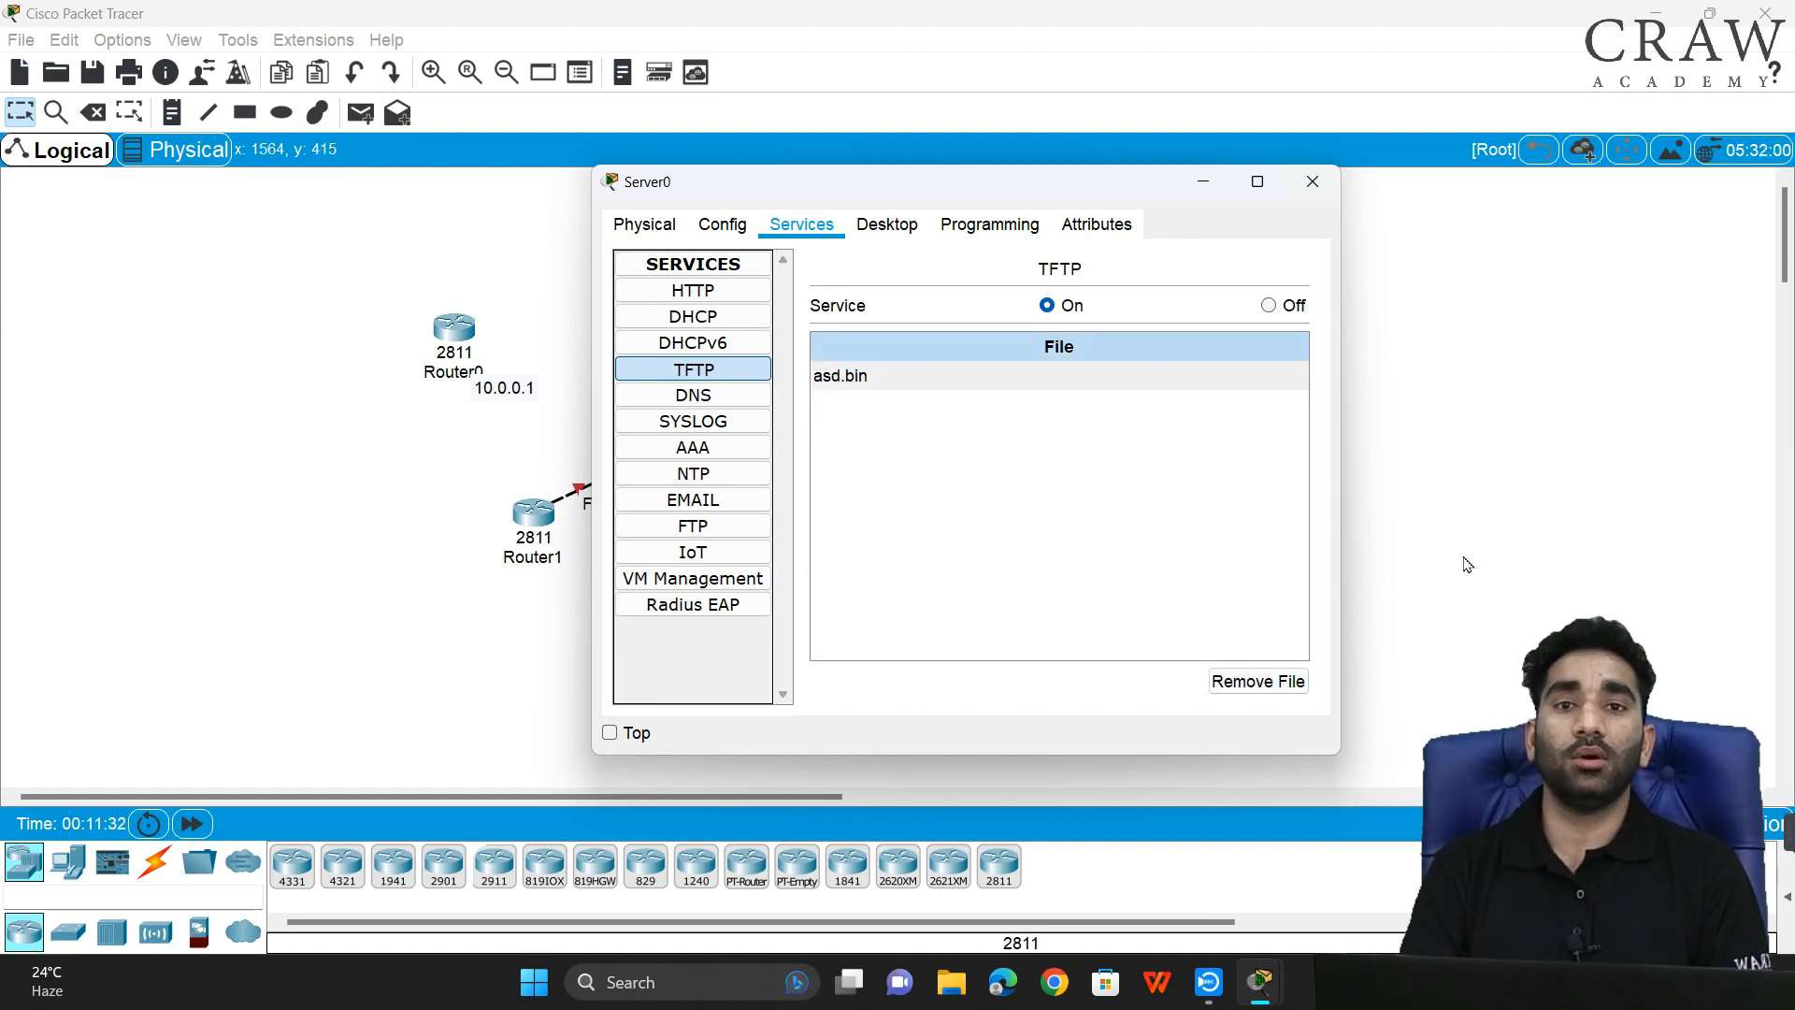
- Recheck the image file name on Server0 and enter asd.bin as the TFTP_FILE value in Router1's CLI
{"action": "left_click", "coordinate": [1581, 530]}
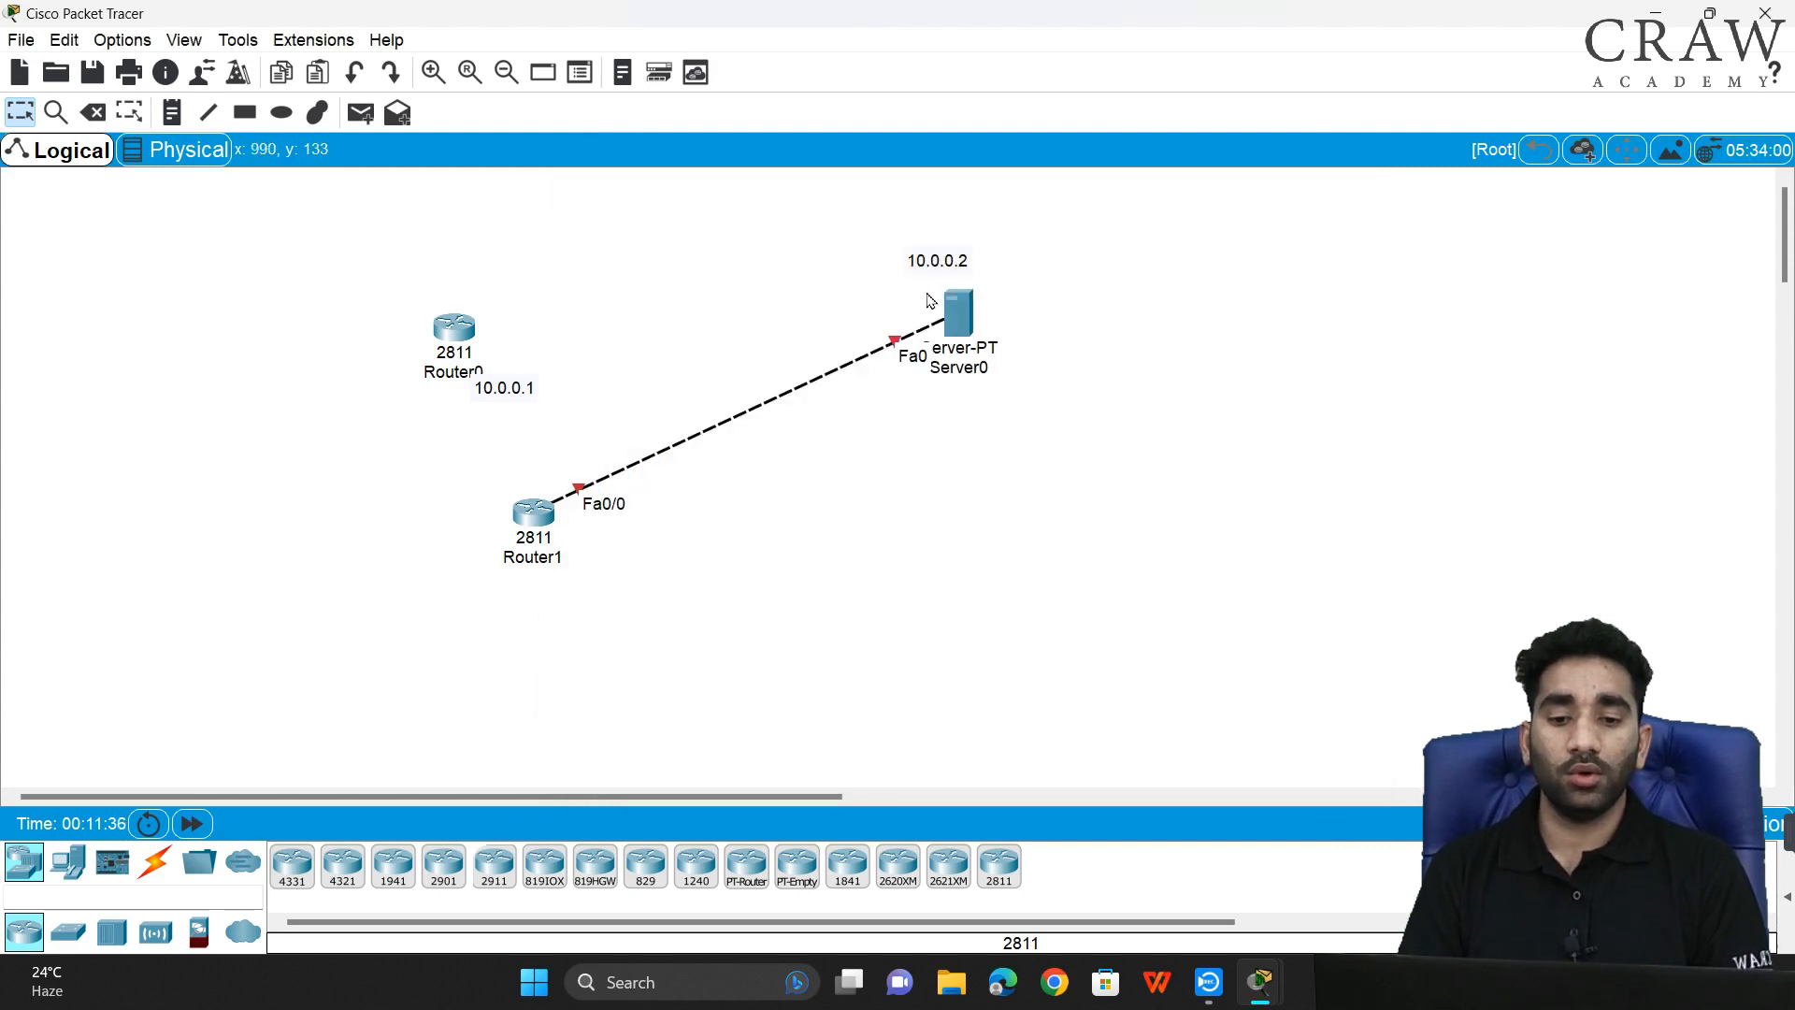
{"action": "left_click", "coordinate": [991, 332]}
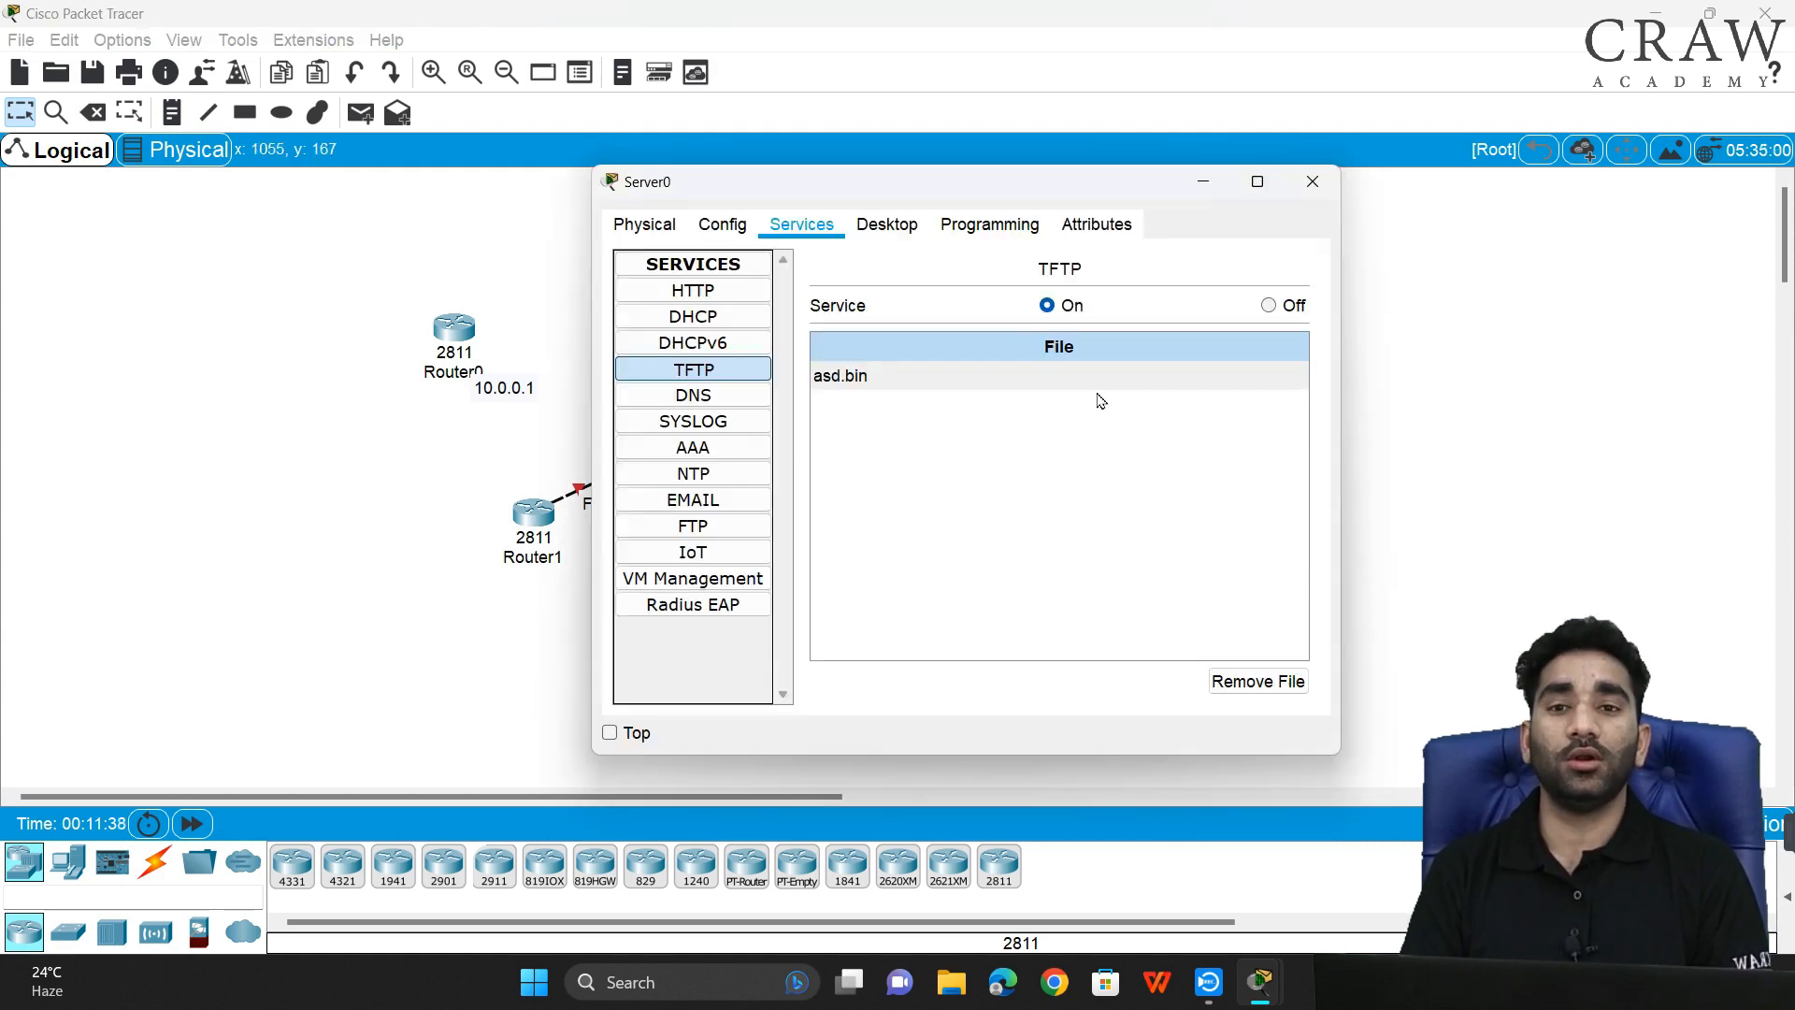
{"action": "left_click", "coordinate": [442, 493]}
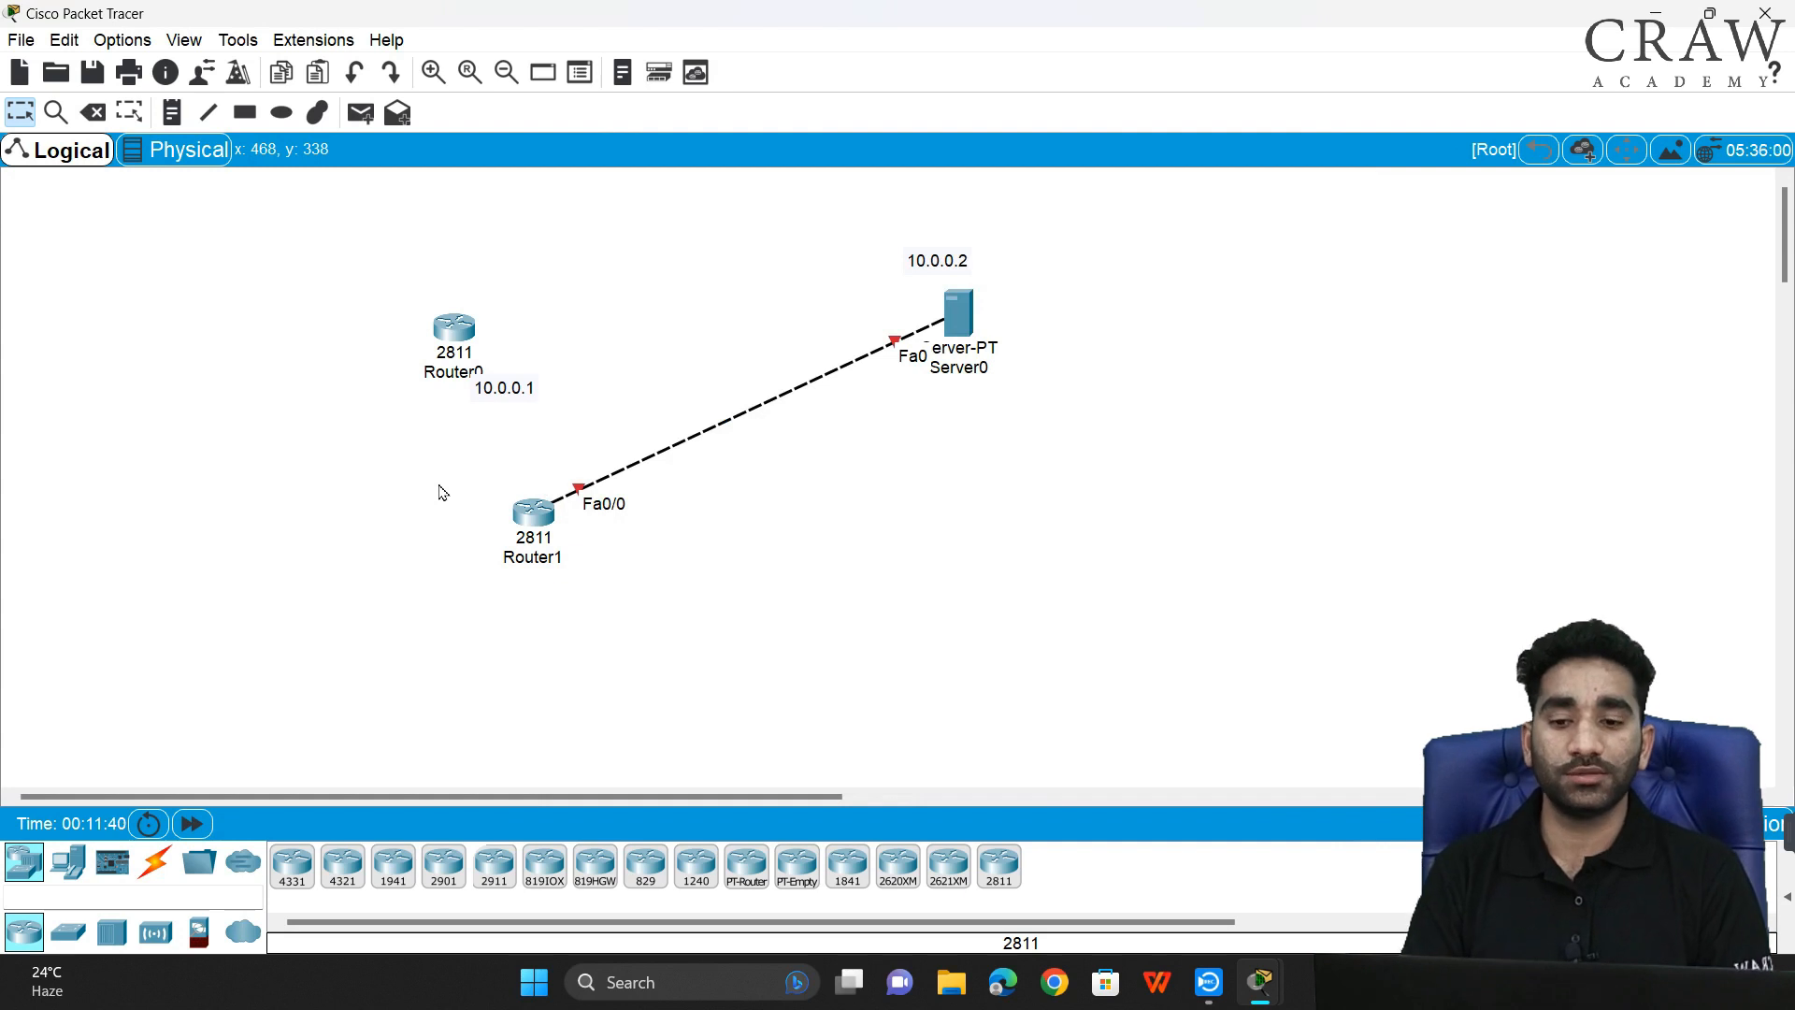
{"action": "left_click_drag", "start_coordinate": [489, 475], "coordinate": [658, 566]}
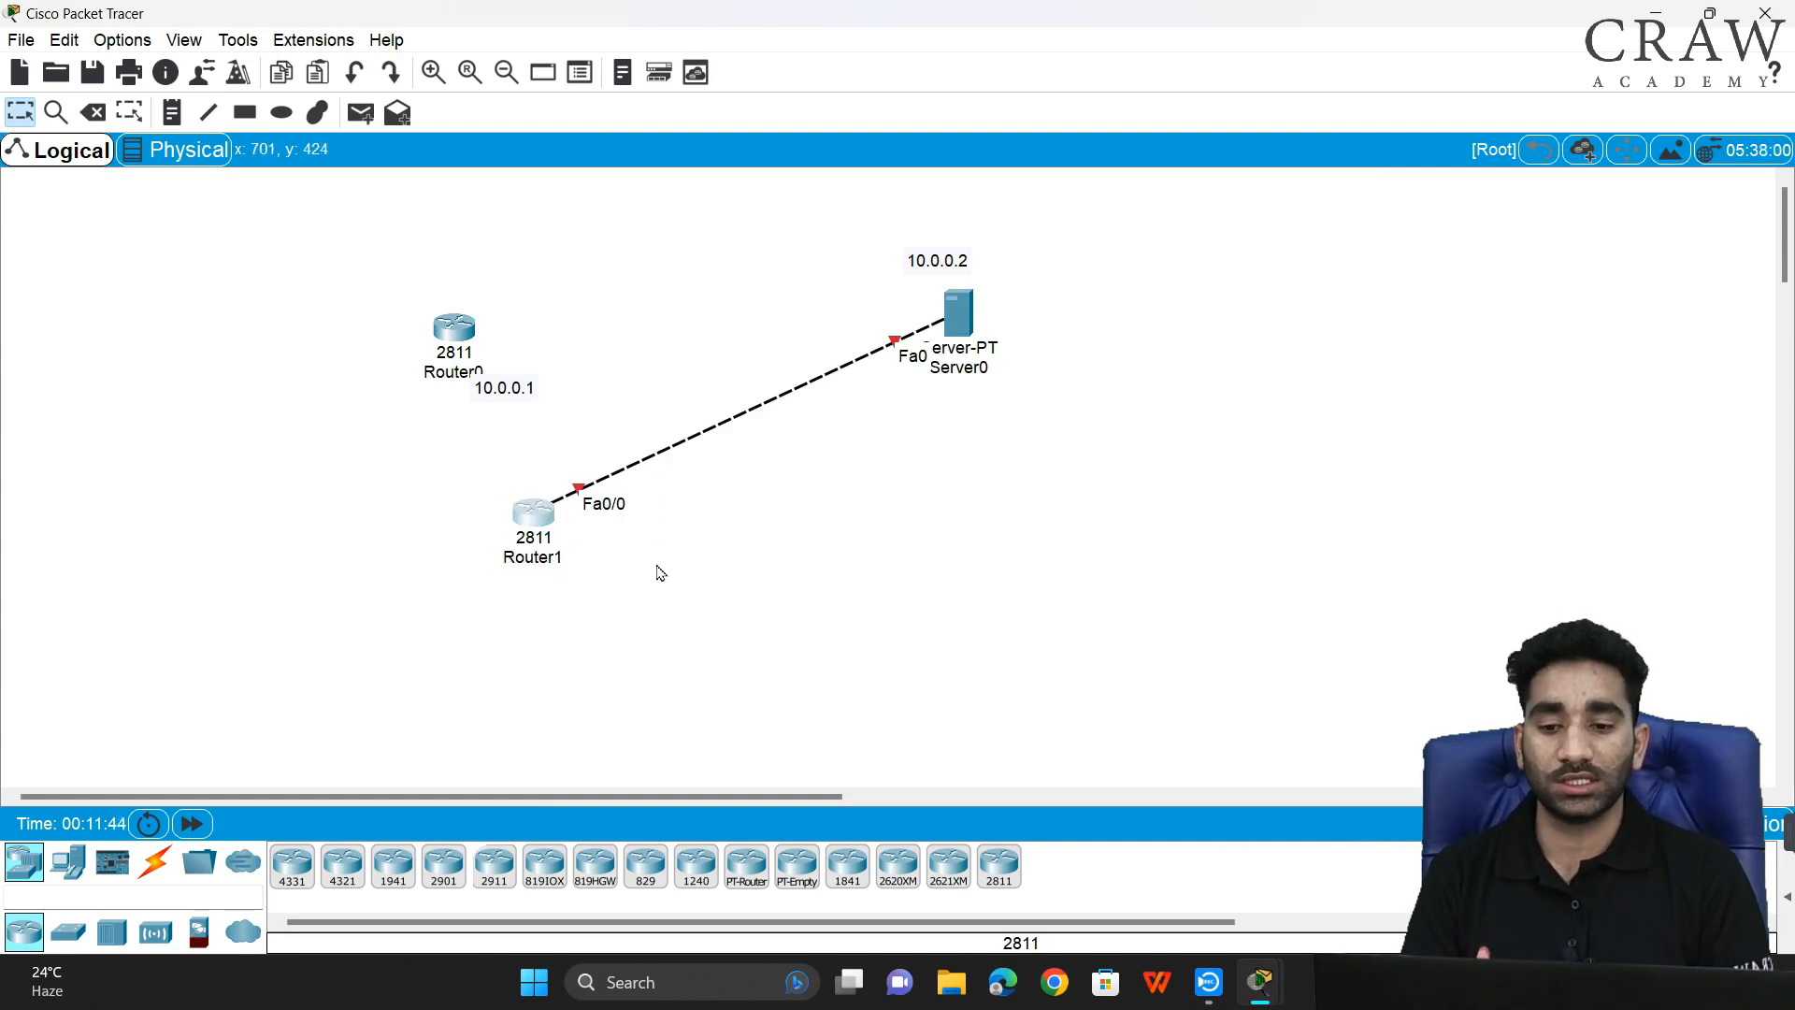
{"action": "left_click", "coordinate": [533, 512]}
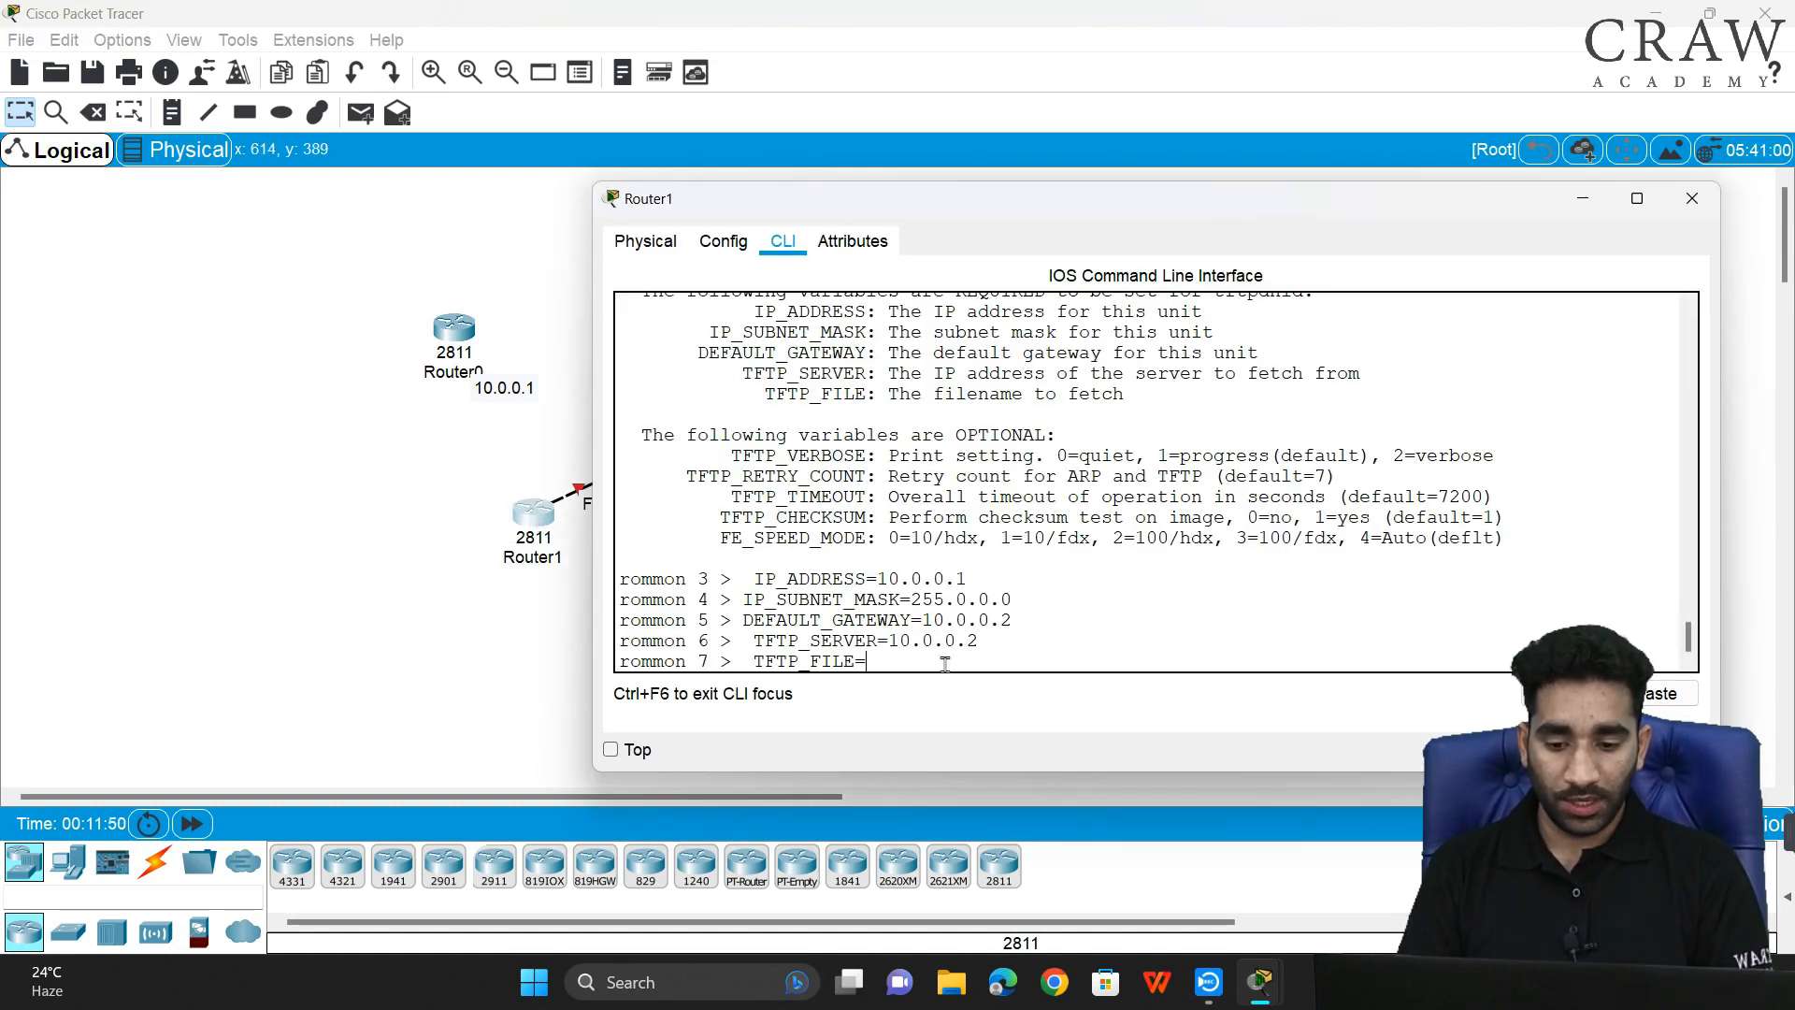
{"action": "type", "text": "as"}
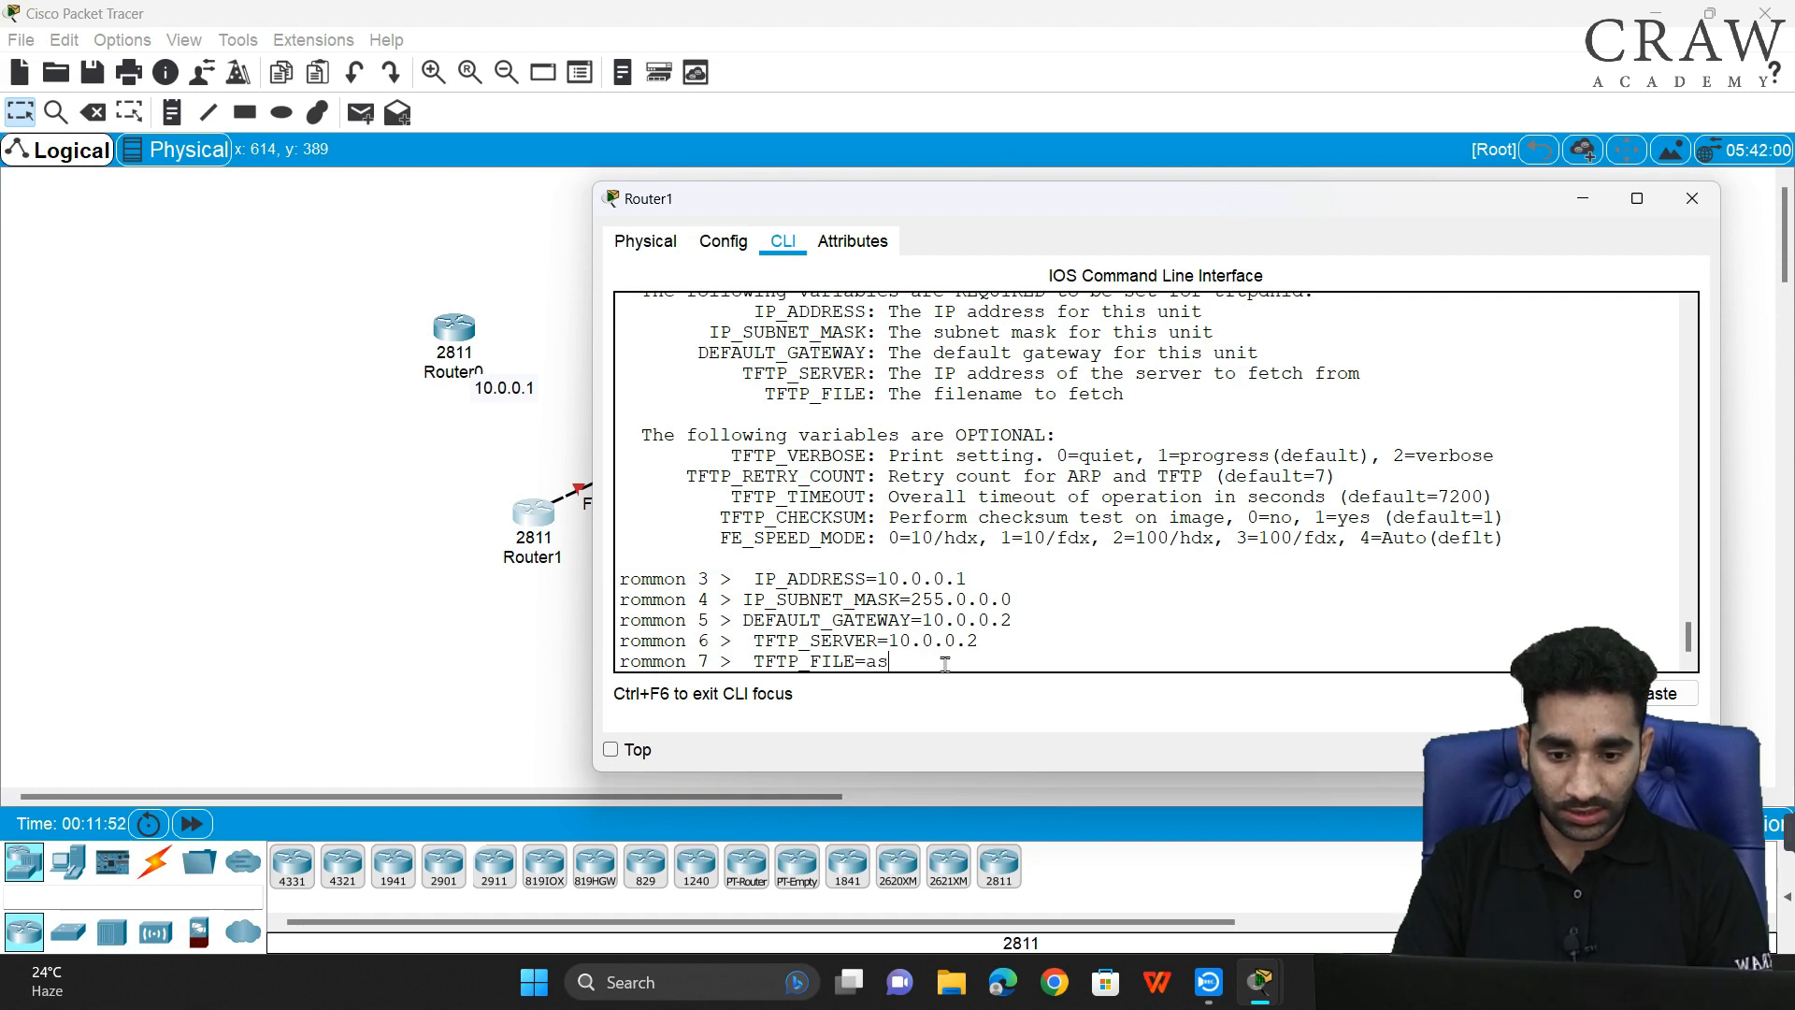
{"action": "type", "text": "d.bin"}
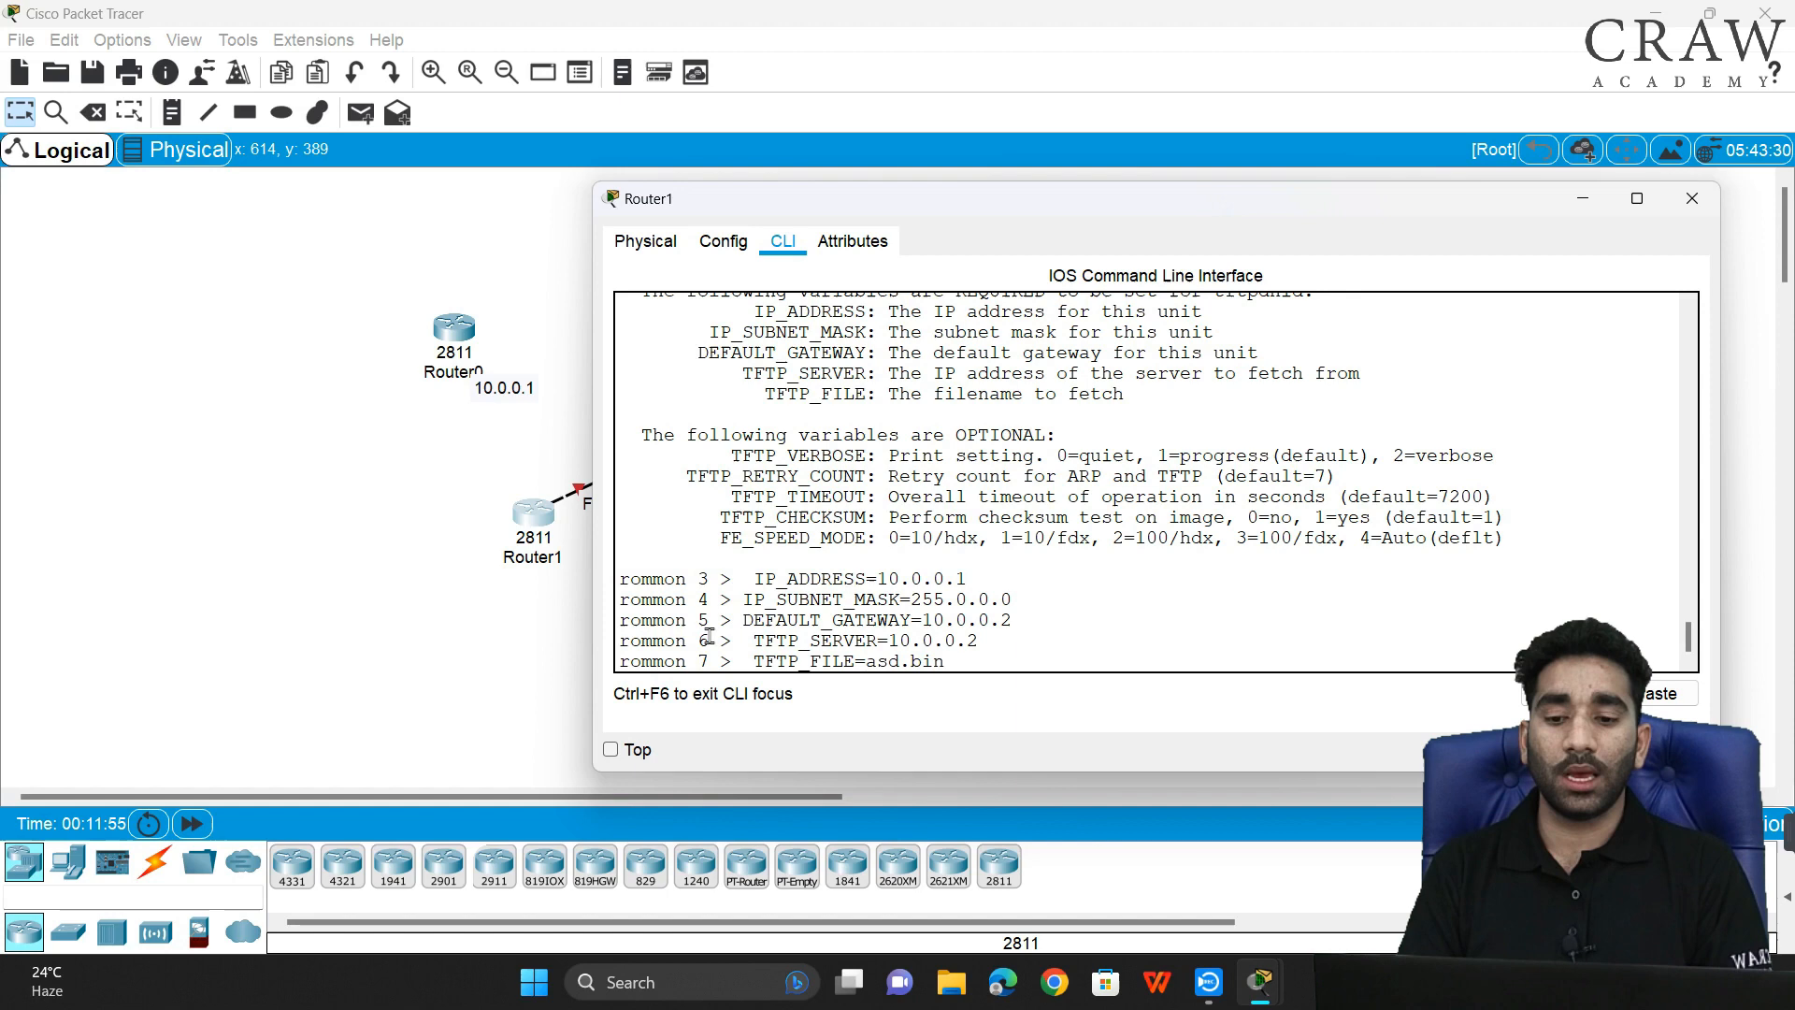
- Compare the entered file name with Server0's TFTP list and submit TFTP_FILE=asd.bin on Router1
{"action": "left_click", "coordinate": [493, 615]}
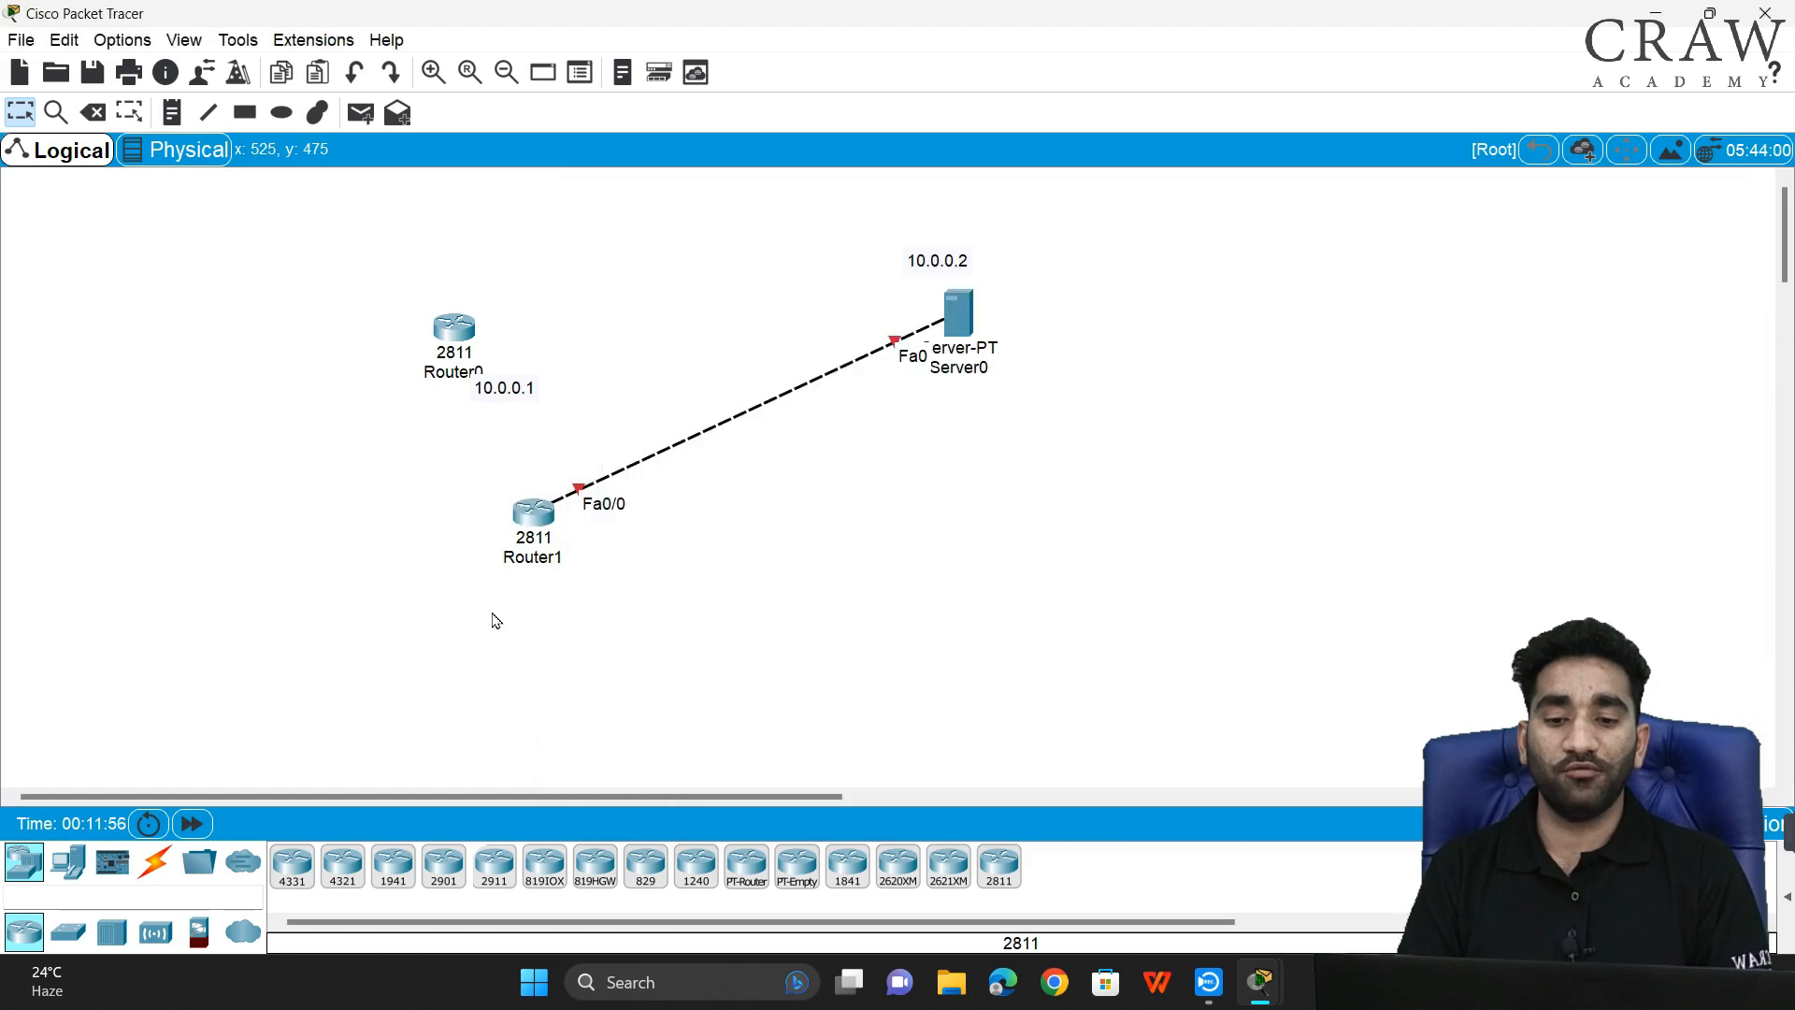
{"action": "left_click", "coordinate": [963, 324]}
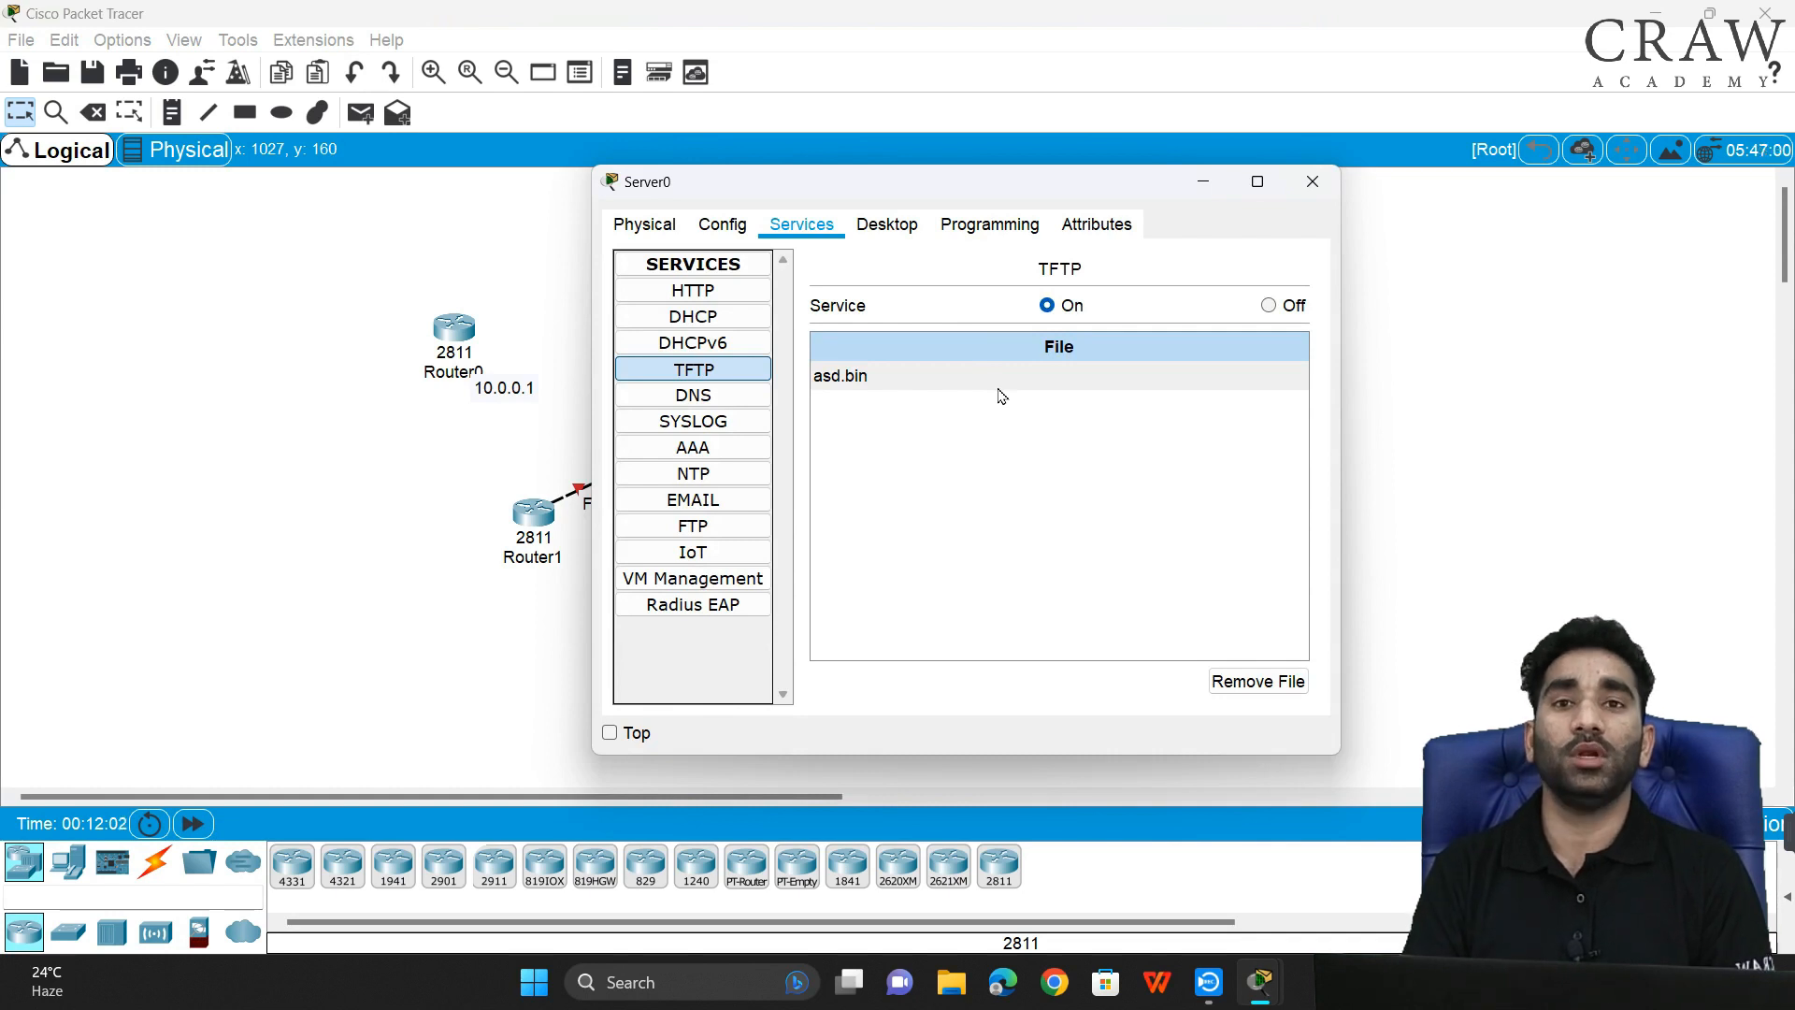
{"action": "left_click", "coordinate": [453, 493]}
{"action": "left_click", "coordinate": [533, 513]}
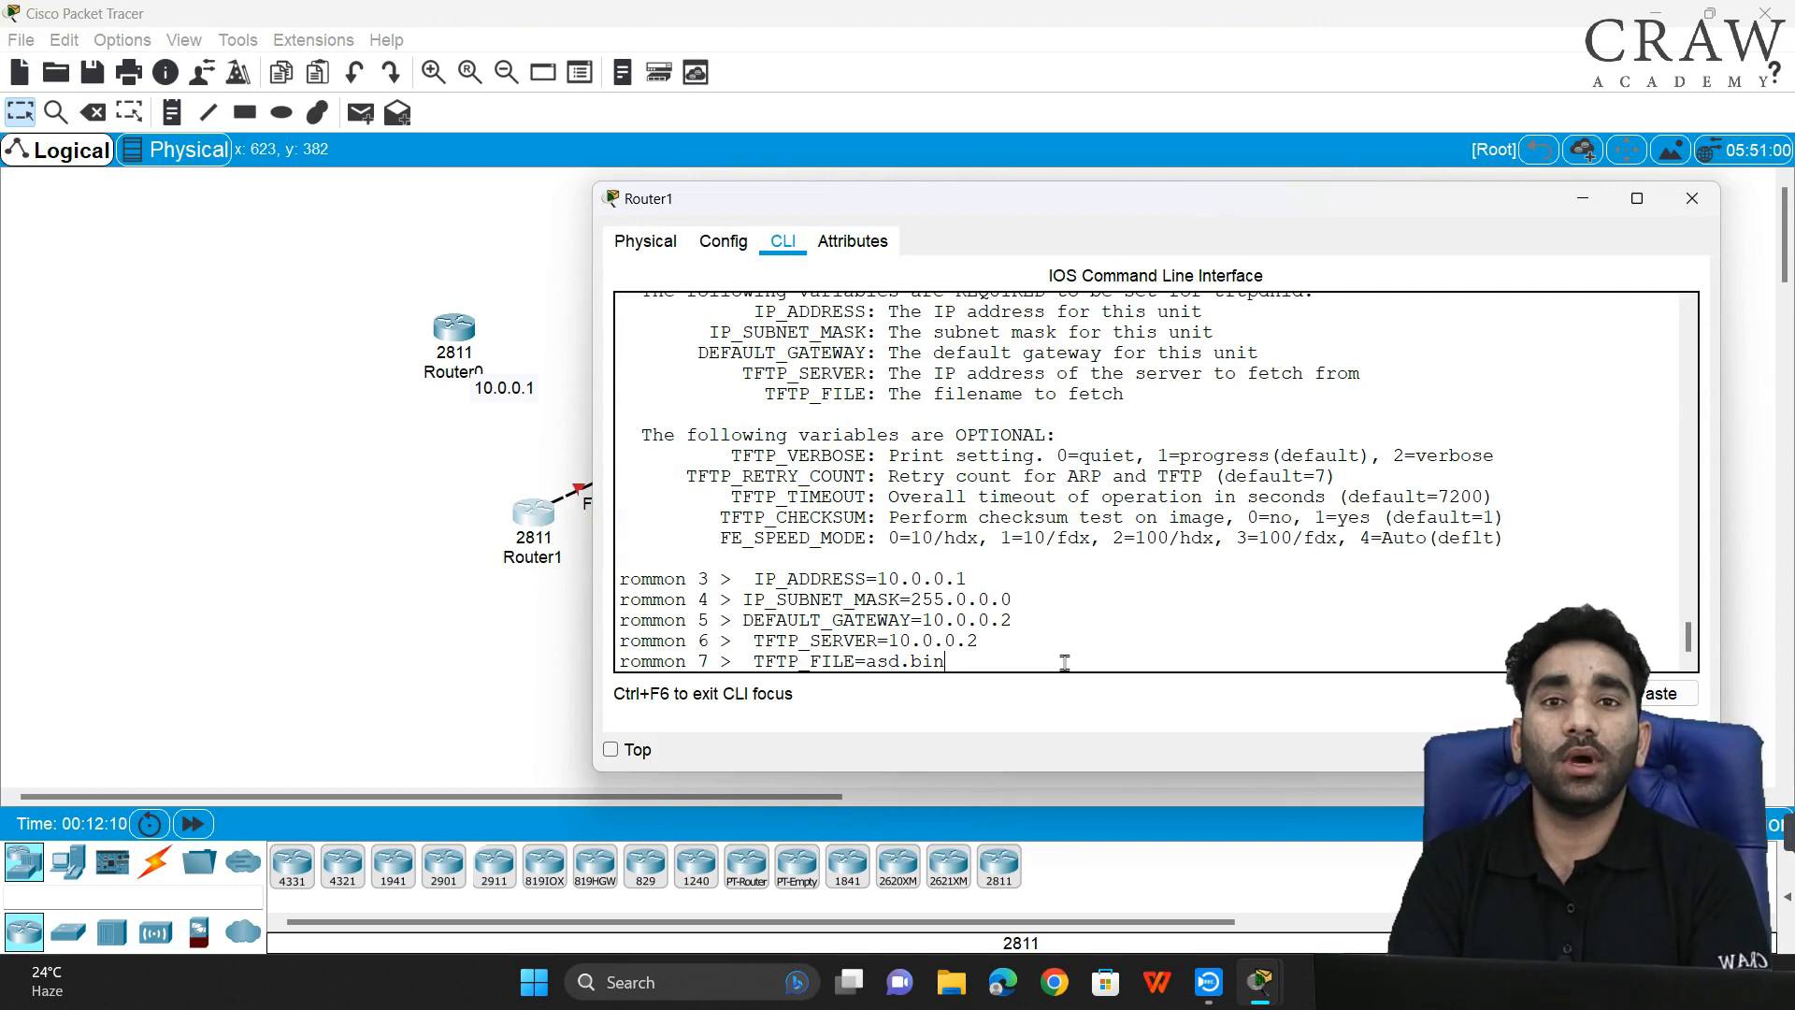
{"action": "key", "text": "Return"}
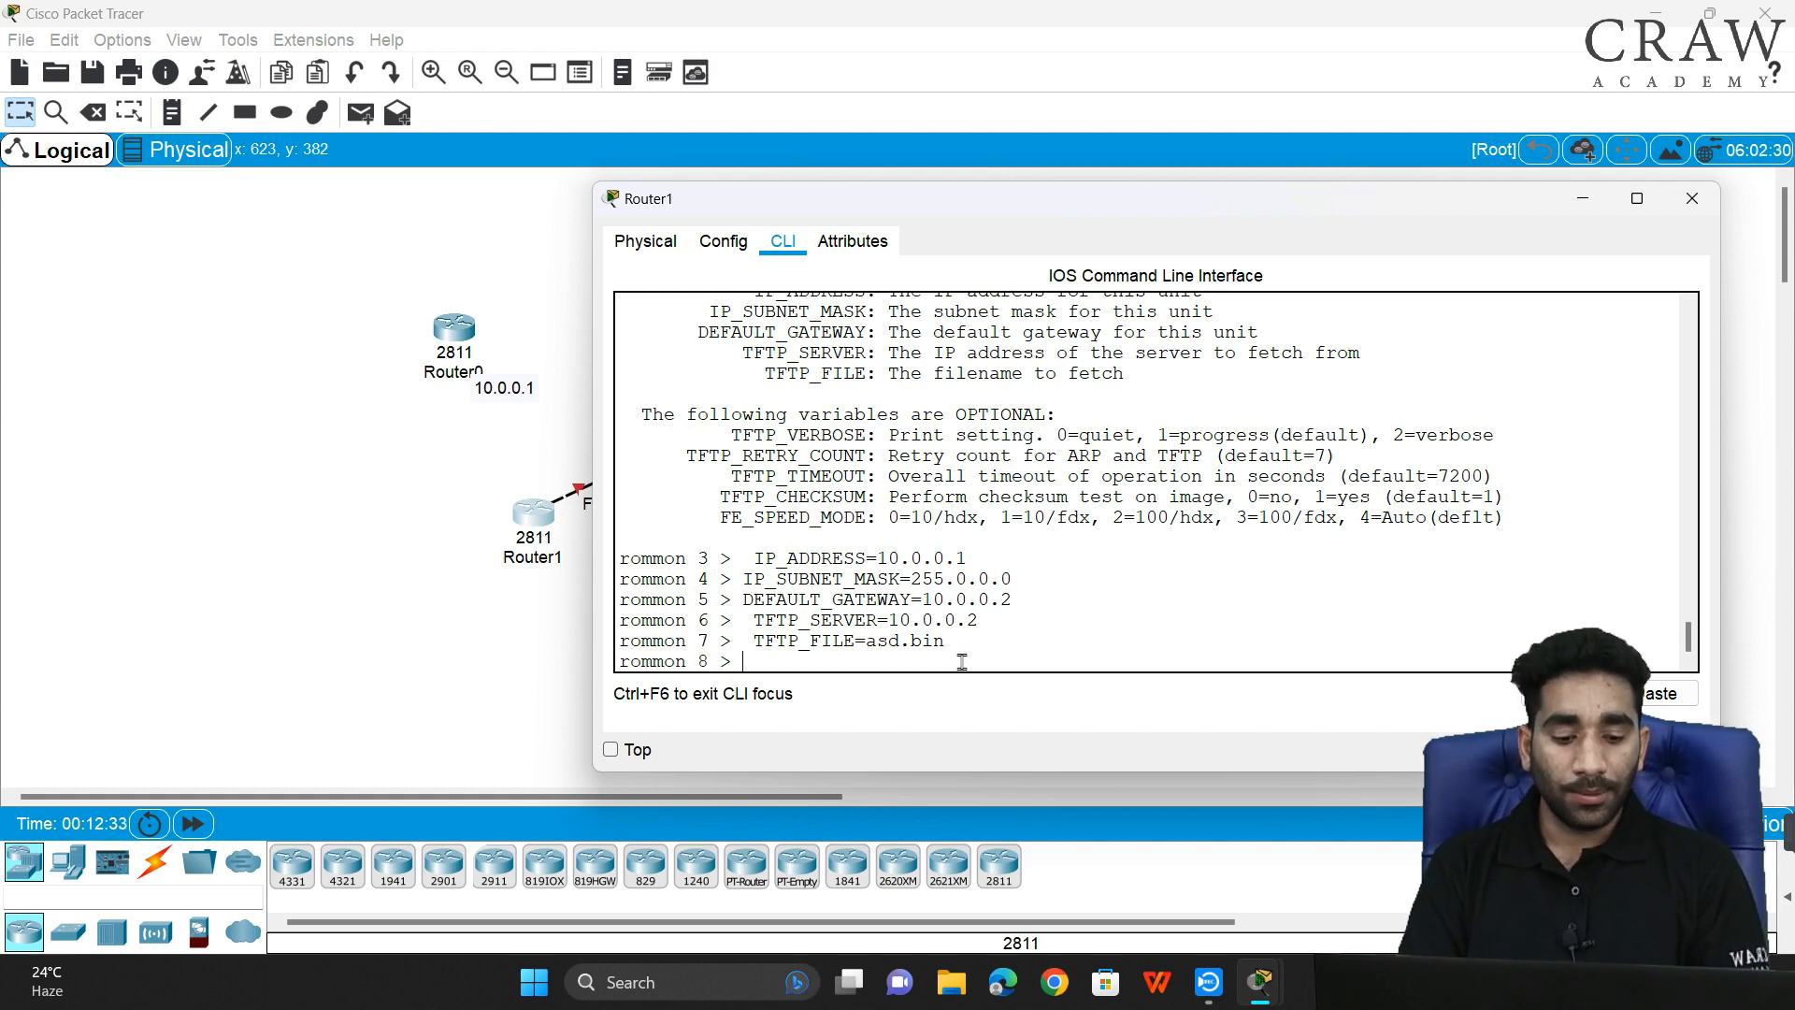
- Run tftpdnld at Router1's ROMMON prompt and read the question about continuing
{"action": "key", "text": "Return"}
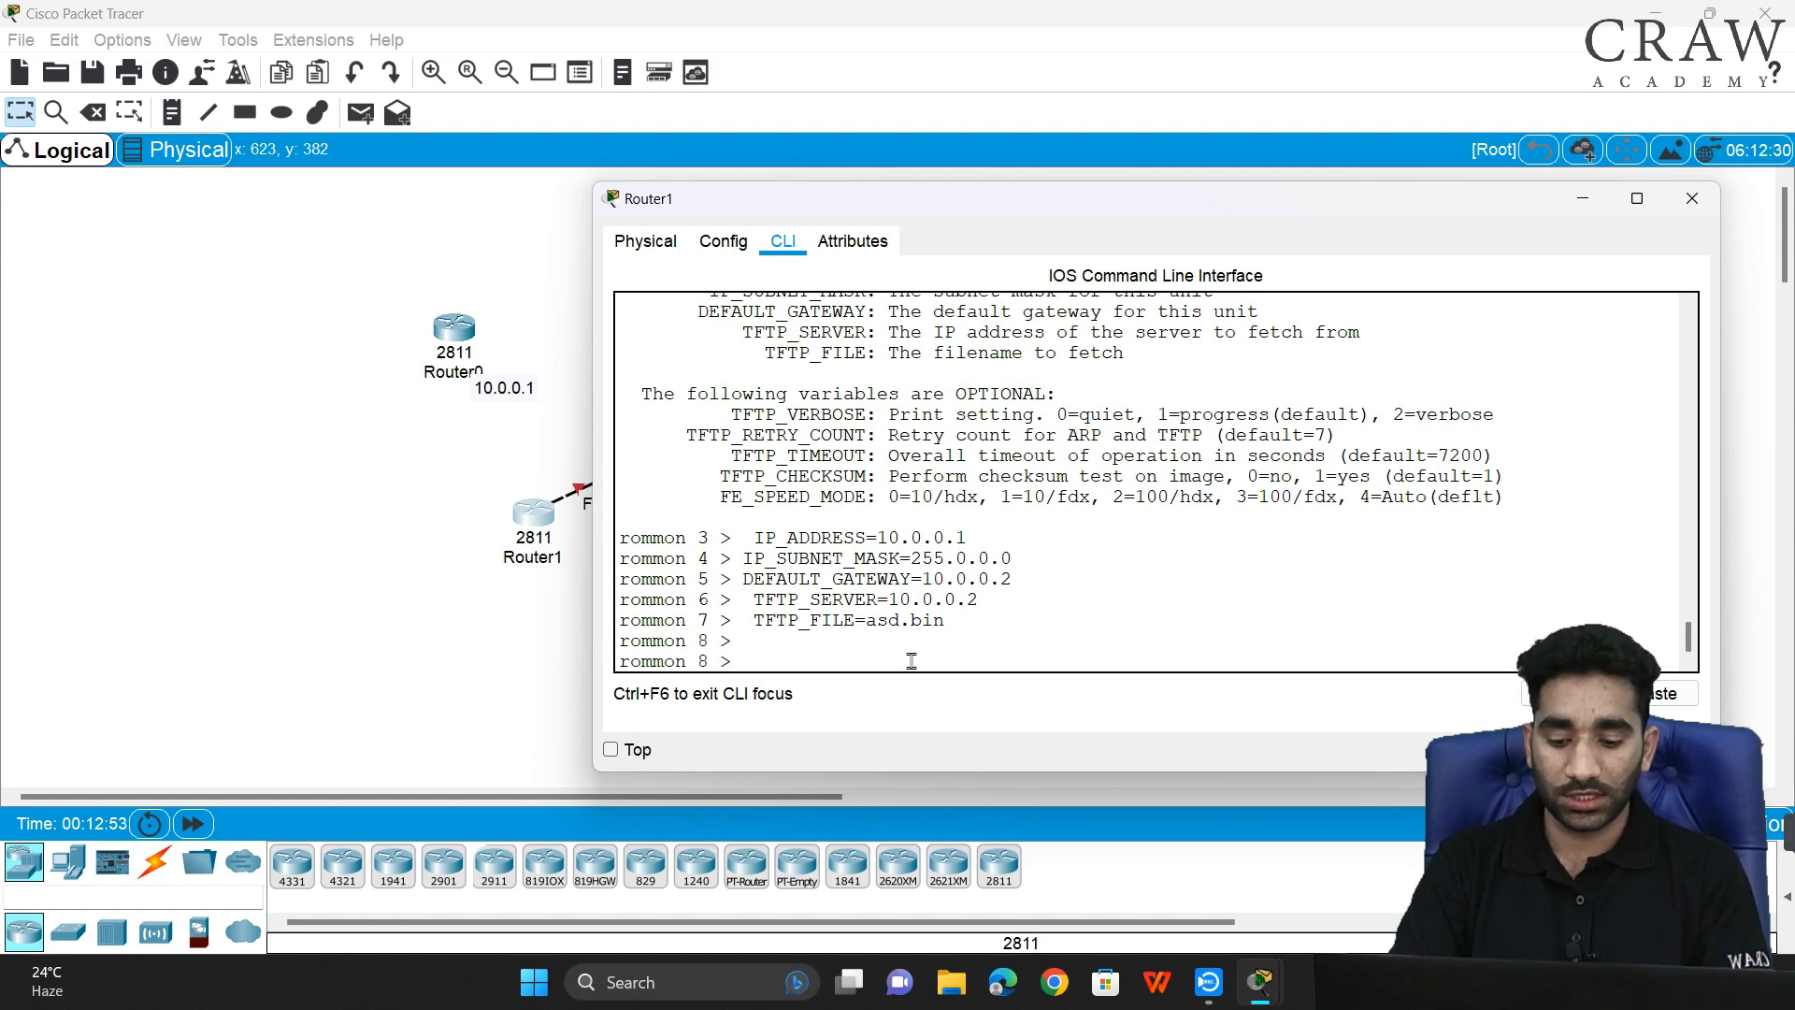
{"action": "type", "text": "tft"}
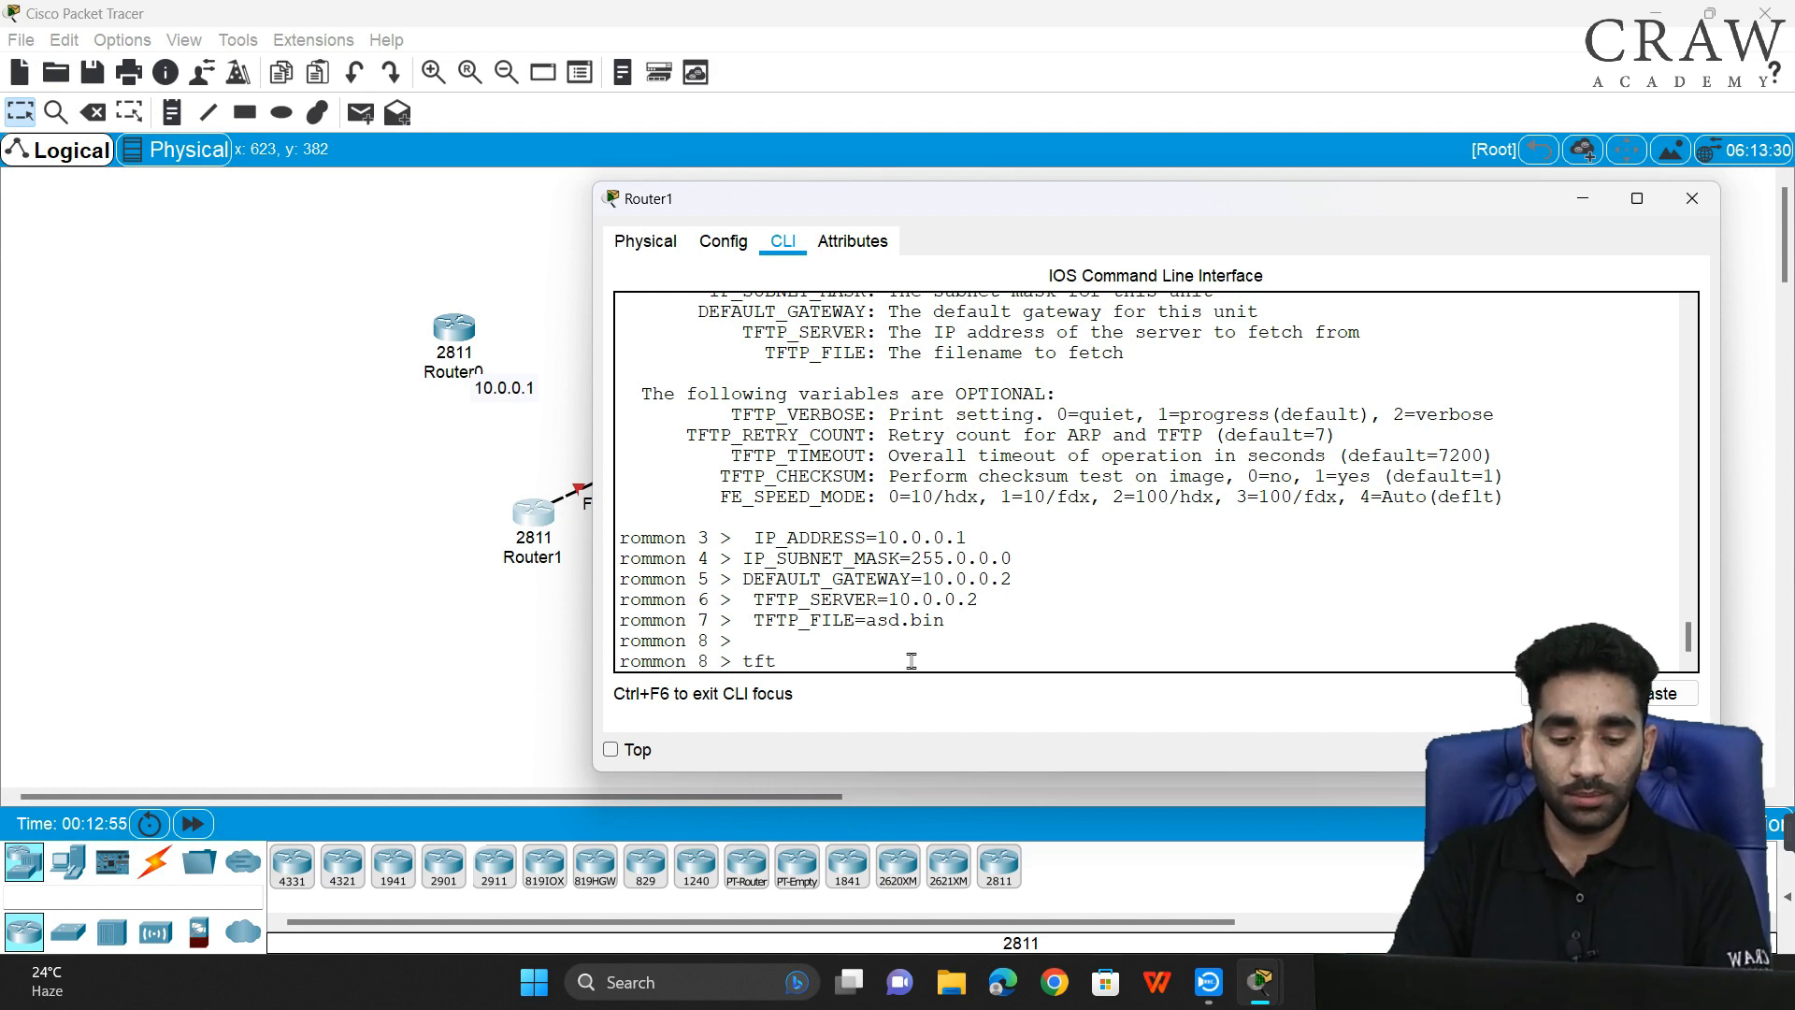
{"action": "type", "text": "pdnld"}
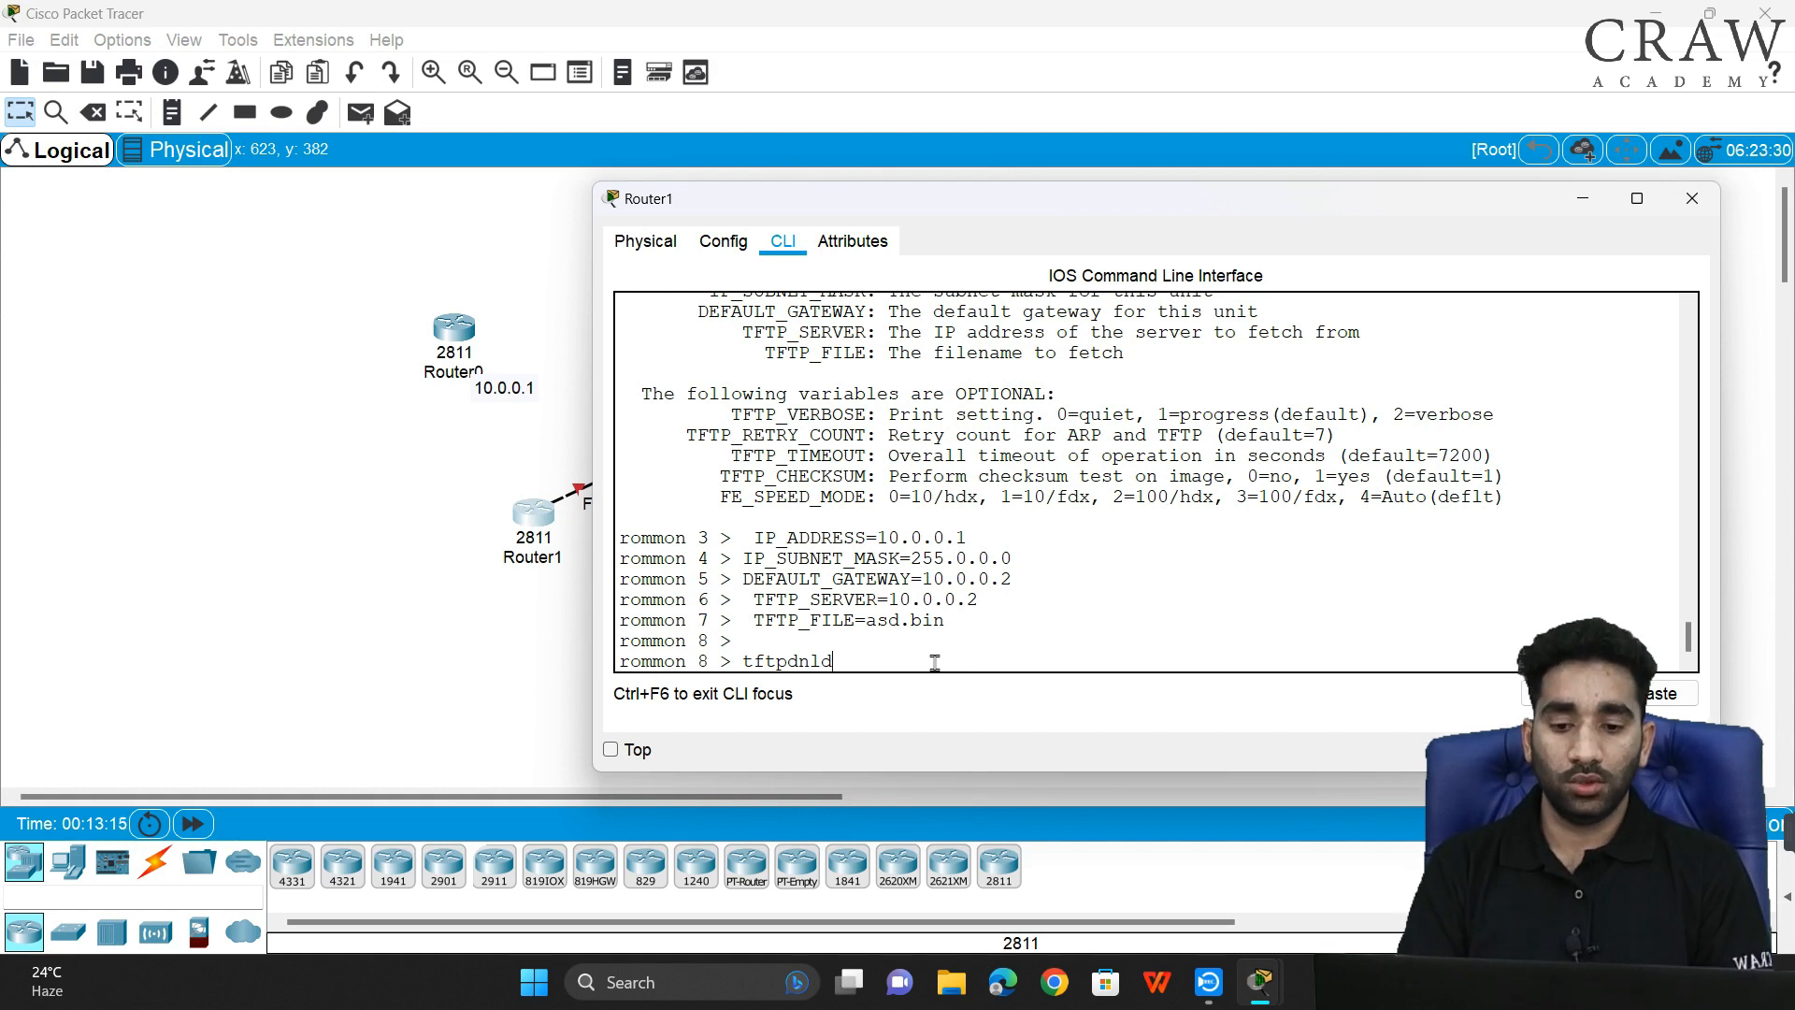
{"action": "key", "text": "Return"}
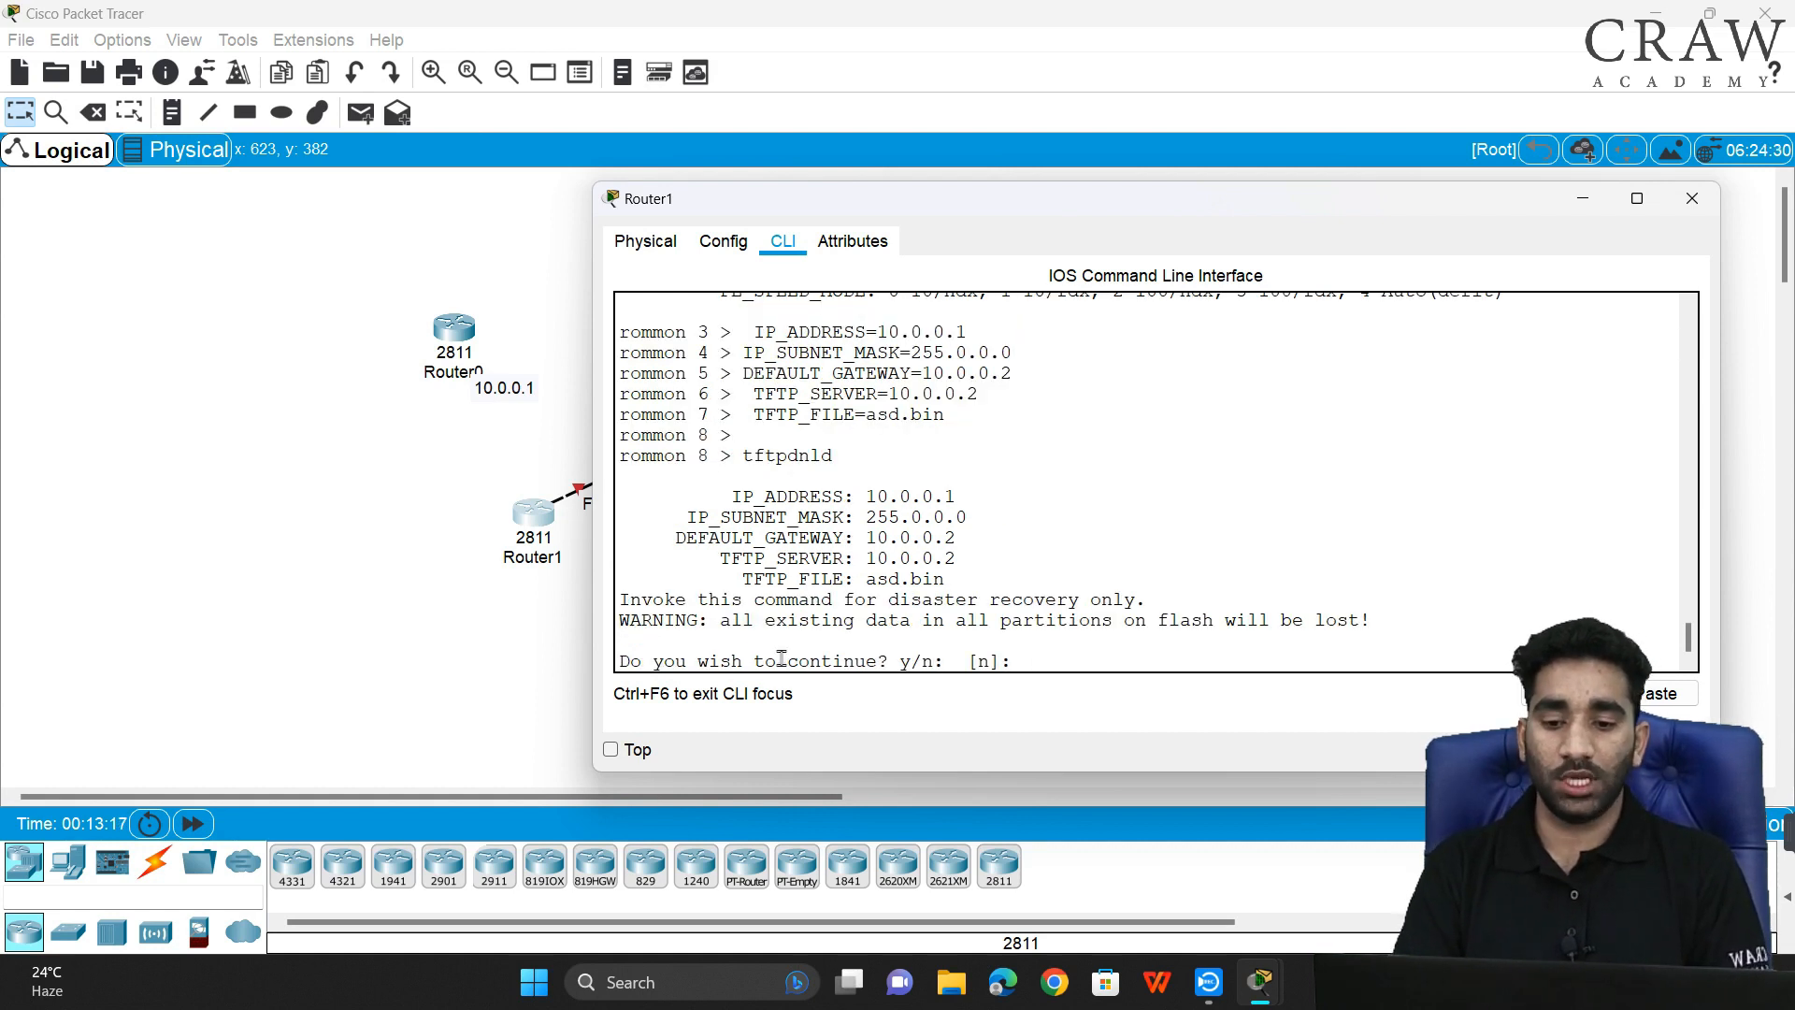
{"action": "left_click_drag", "start_coordinate": [662, 662], "coordinate": [994, 657]}
{"action": "left_click", "coordinate": [1053, 667]}
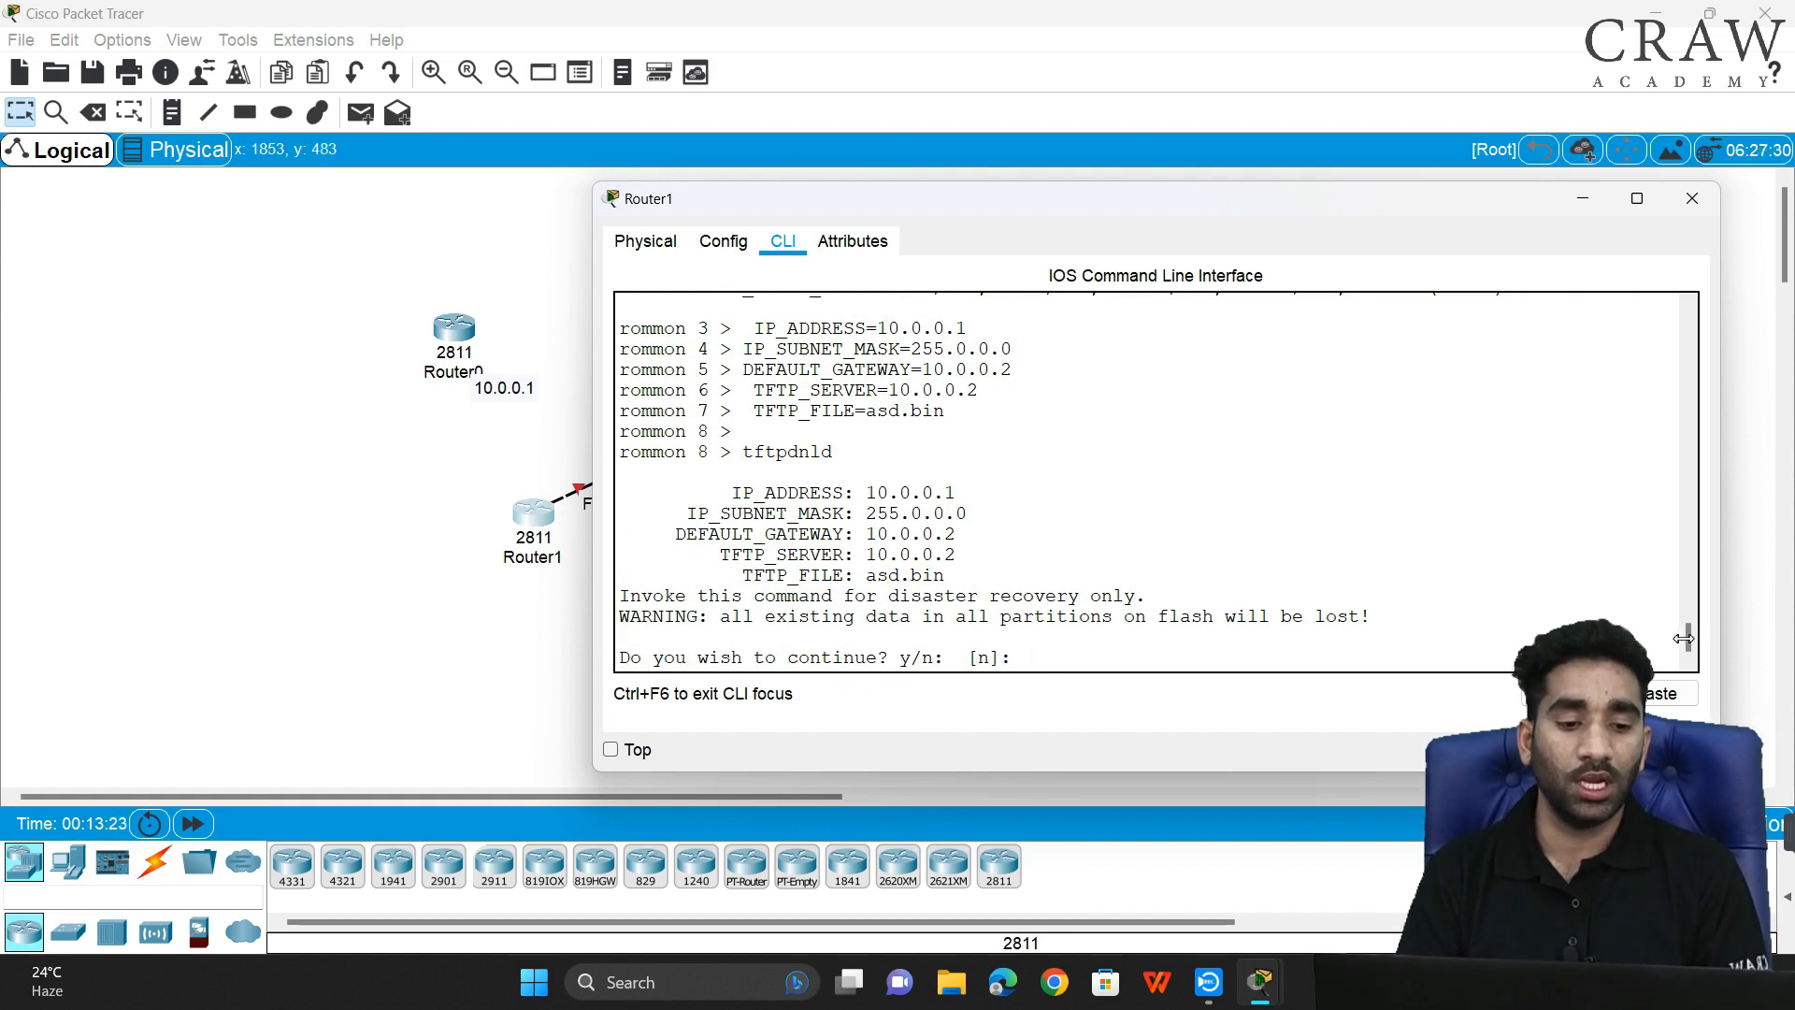
- Review the variables required for tftpdnld in the usage text and answer y to continue the image recovery
{"action": "scroll", "coordinate": [1210, 505], "scroll_direction": "up", "scroll_amount": 6}
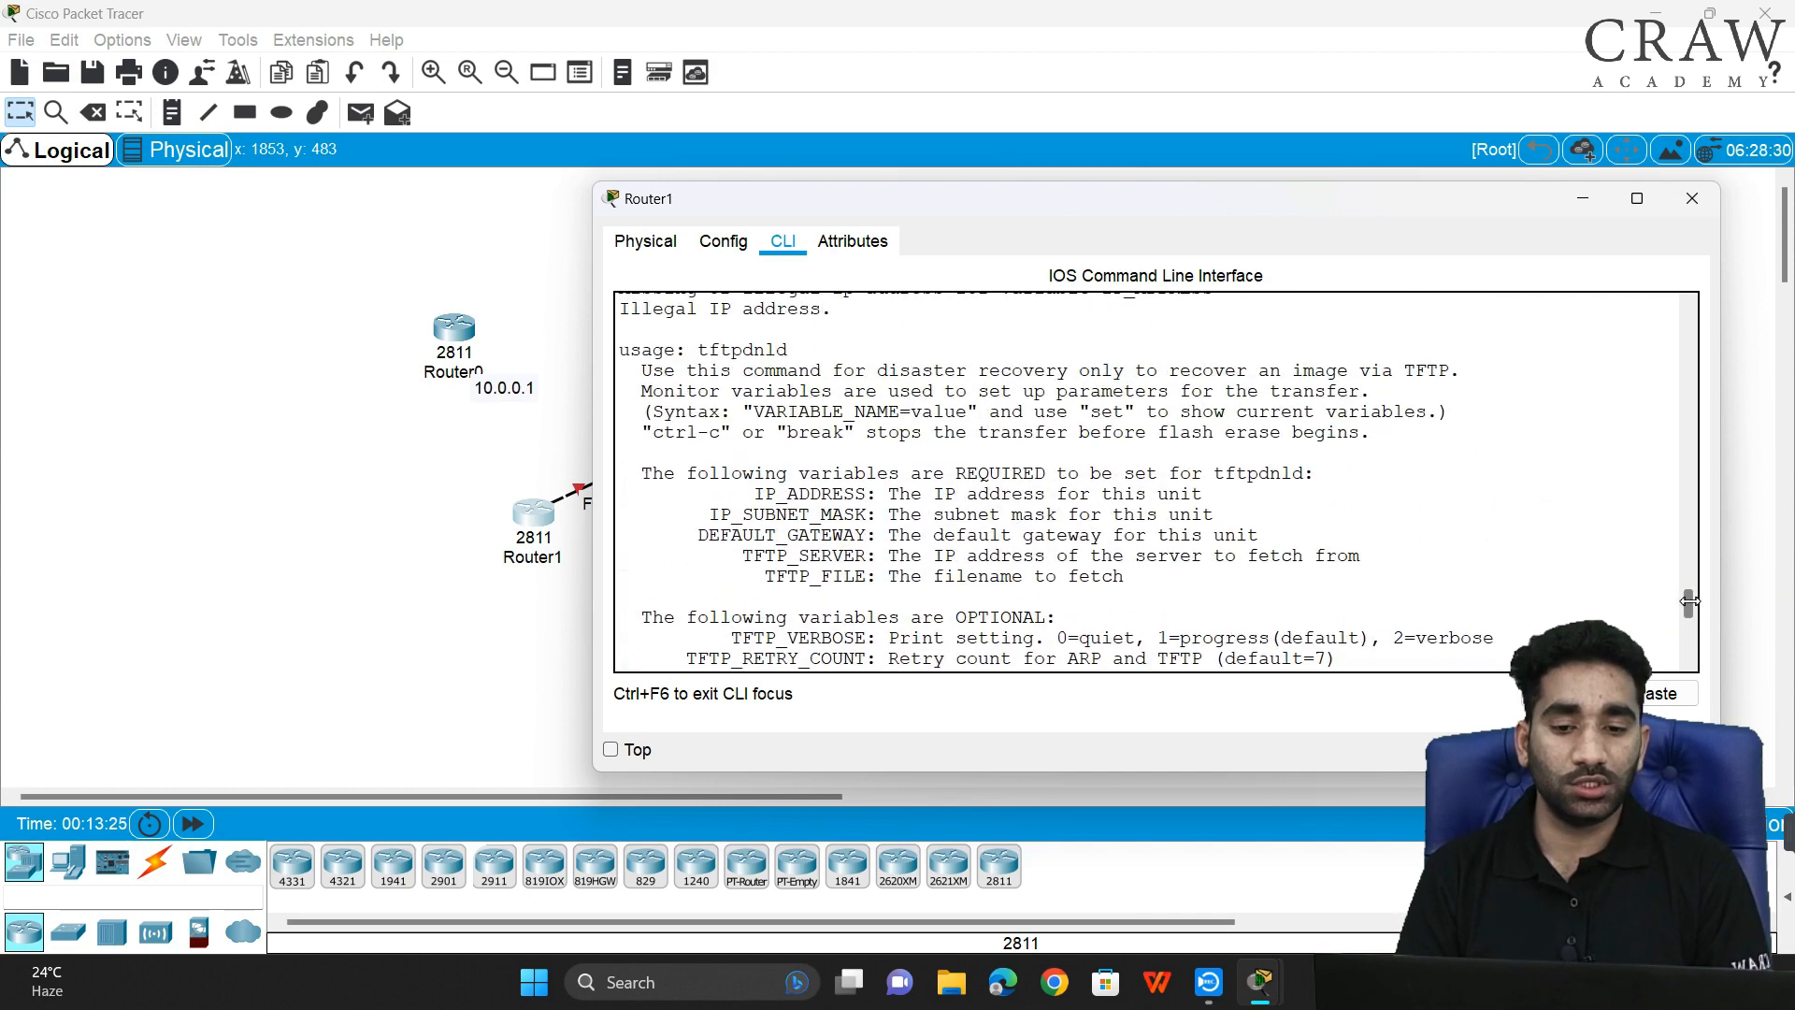
{"action": "left_click_drag", "start_coordinate": [989, 474], "coordinate": [1248, 479]}
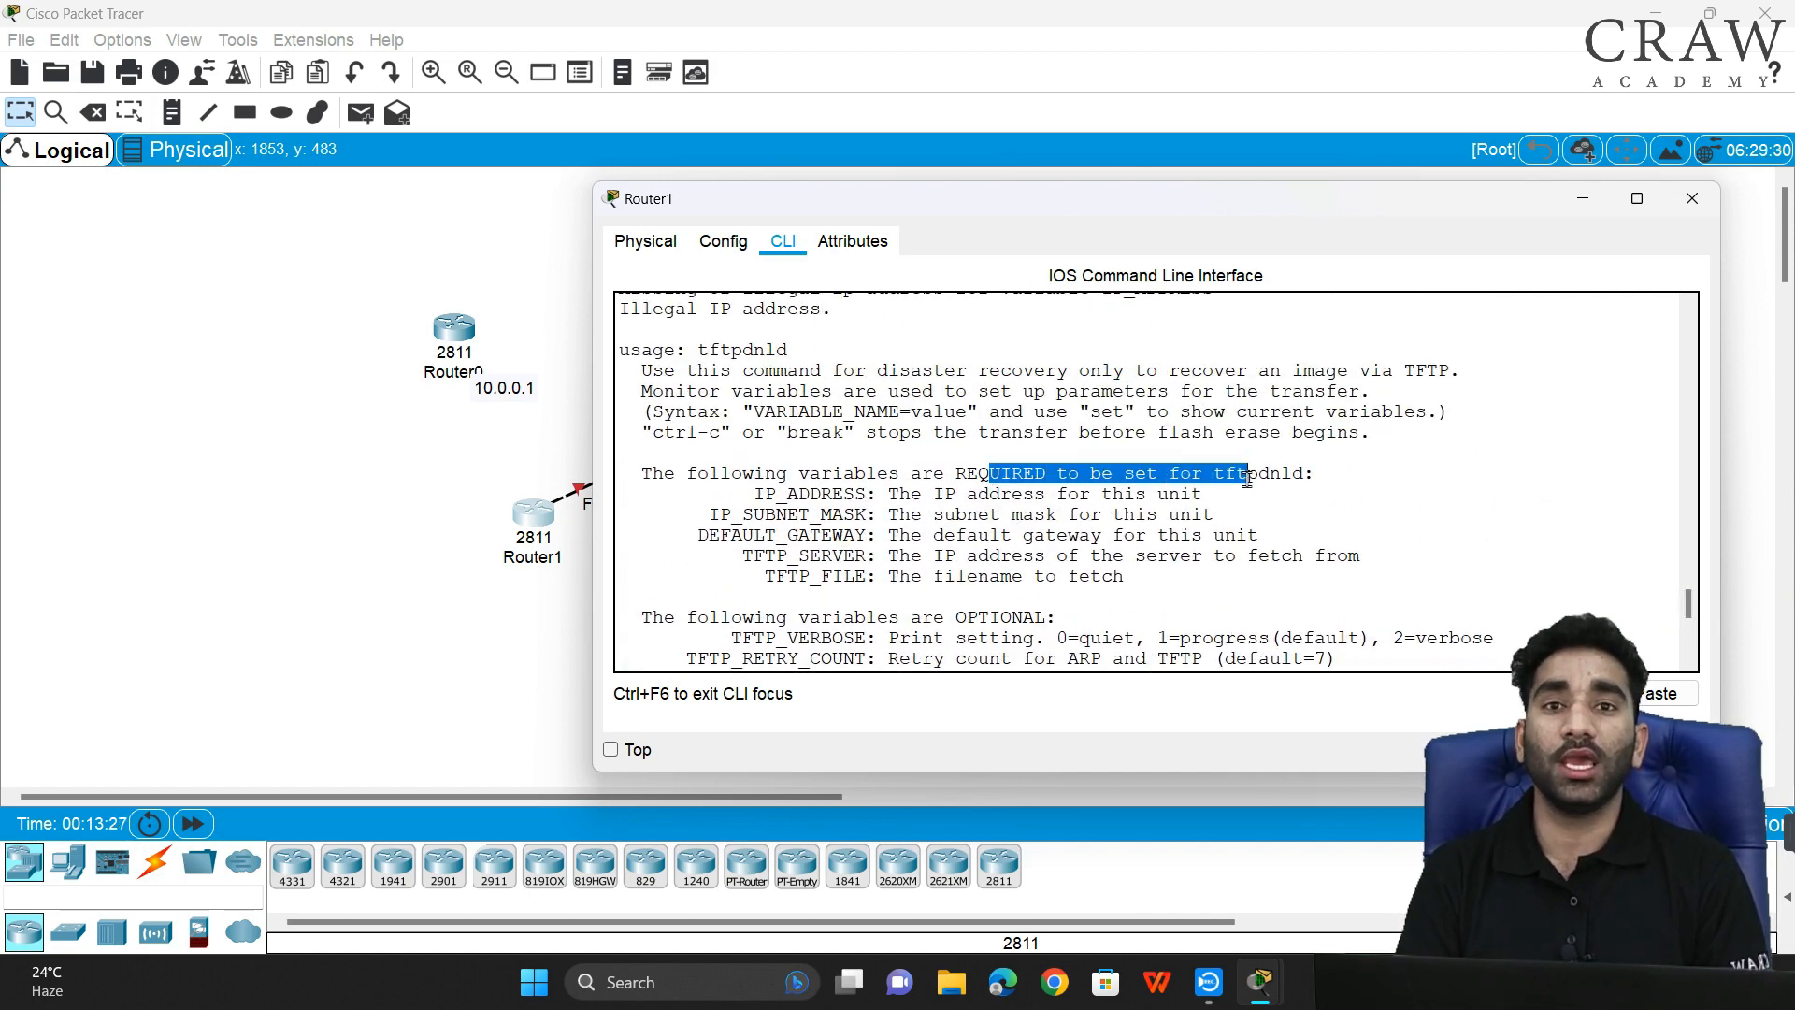
{"action": "left_click", "coordinate": [1599, 581]}
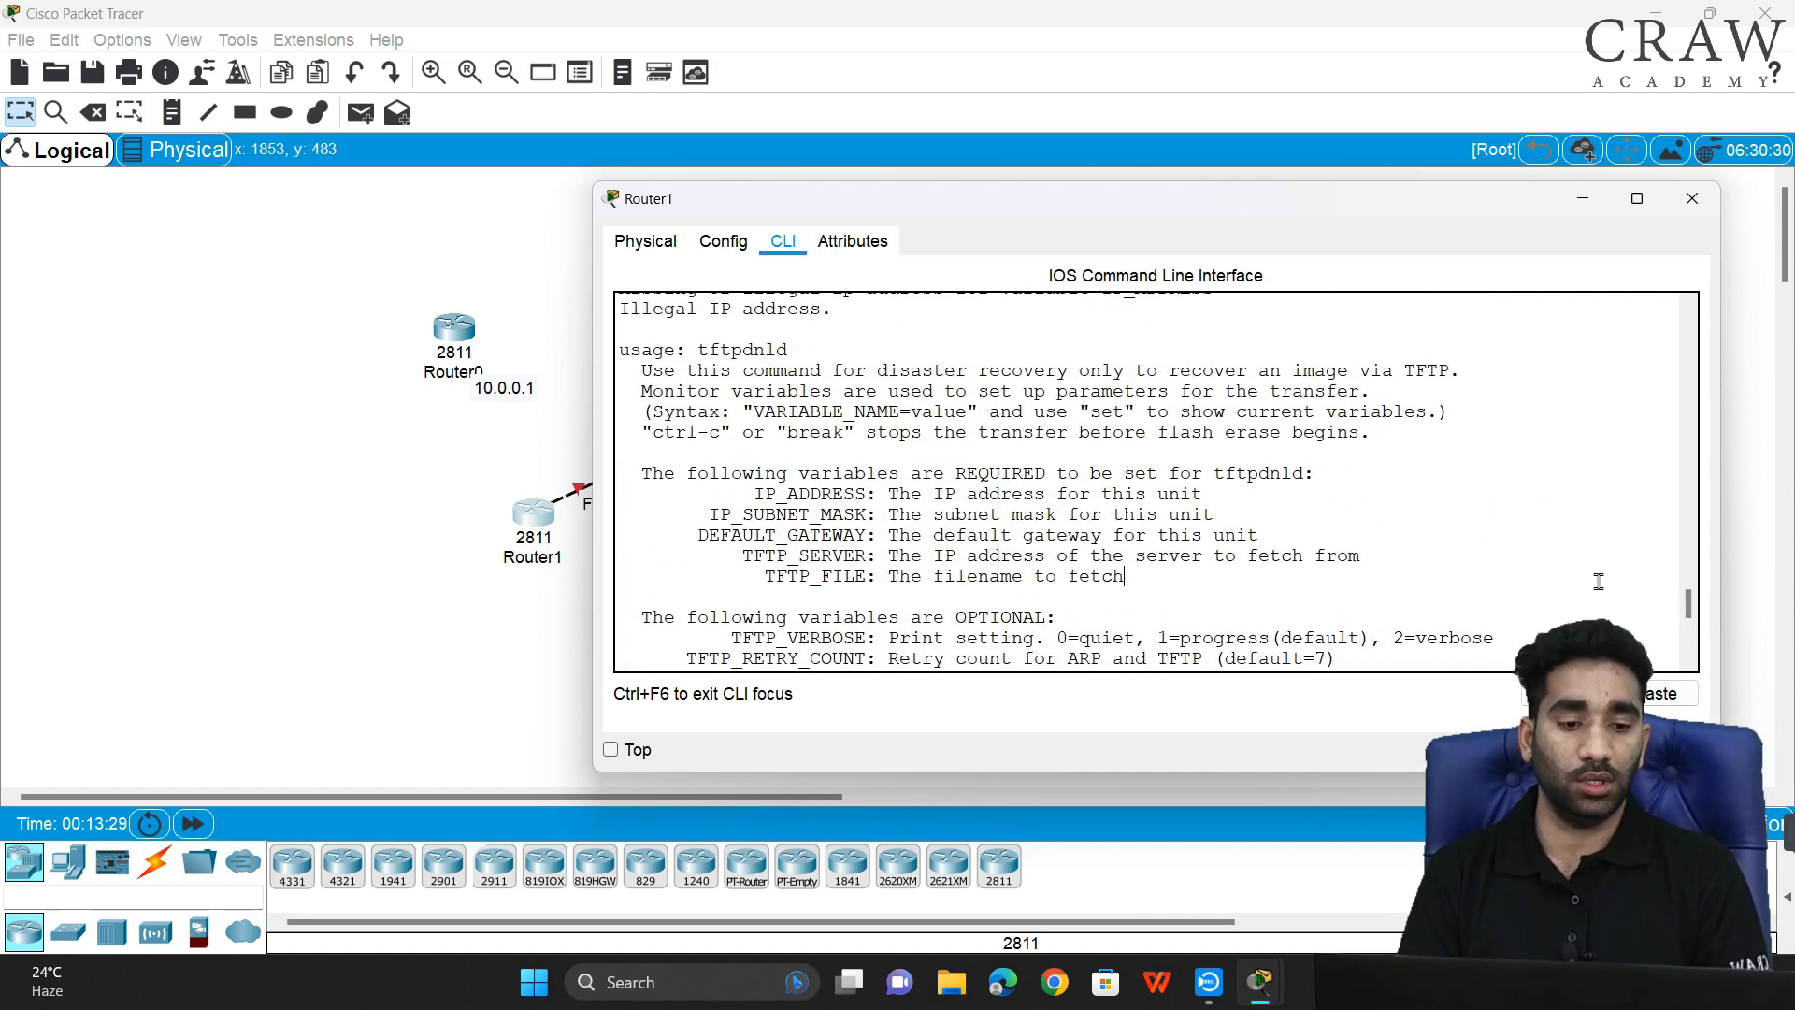
{"action": "left_click_drag", "start_coordinate": [1689, 604], "coordinate": [1691, 655]}
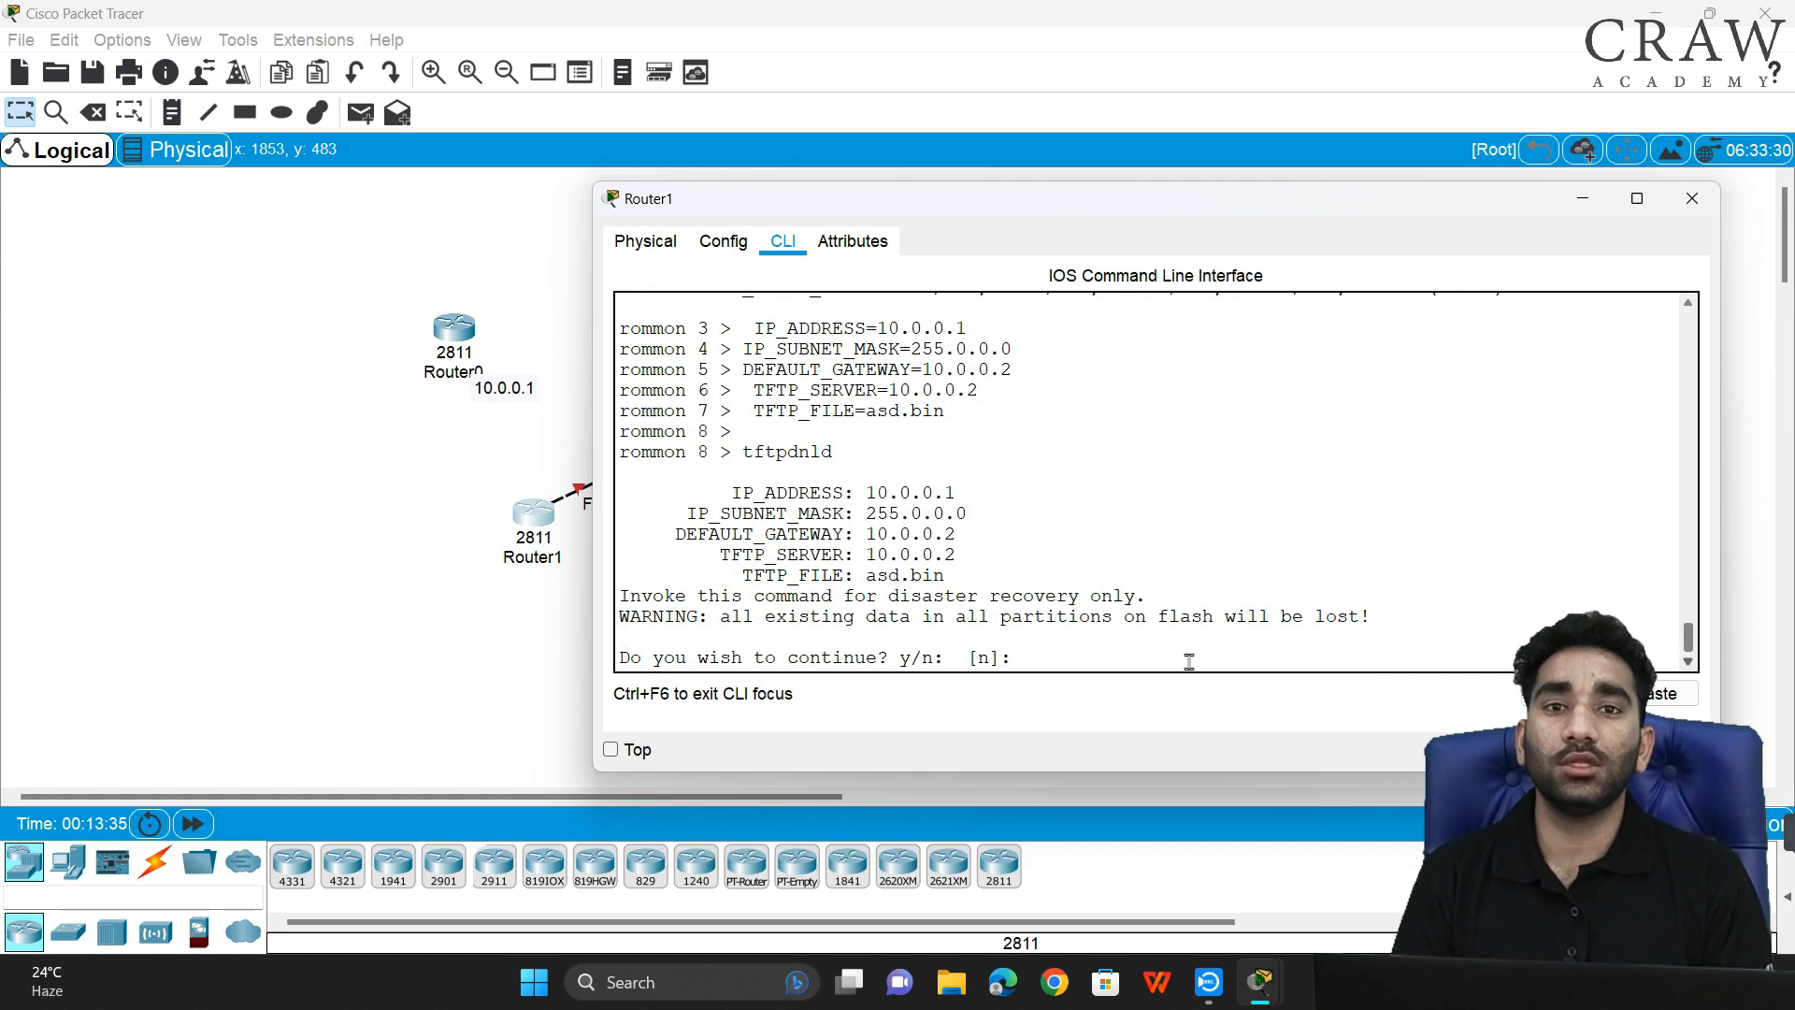
{"action": "type", "text": "y"}
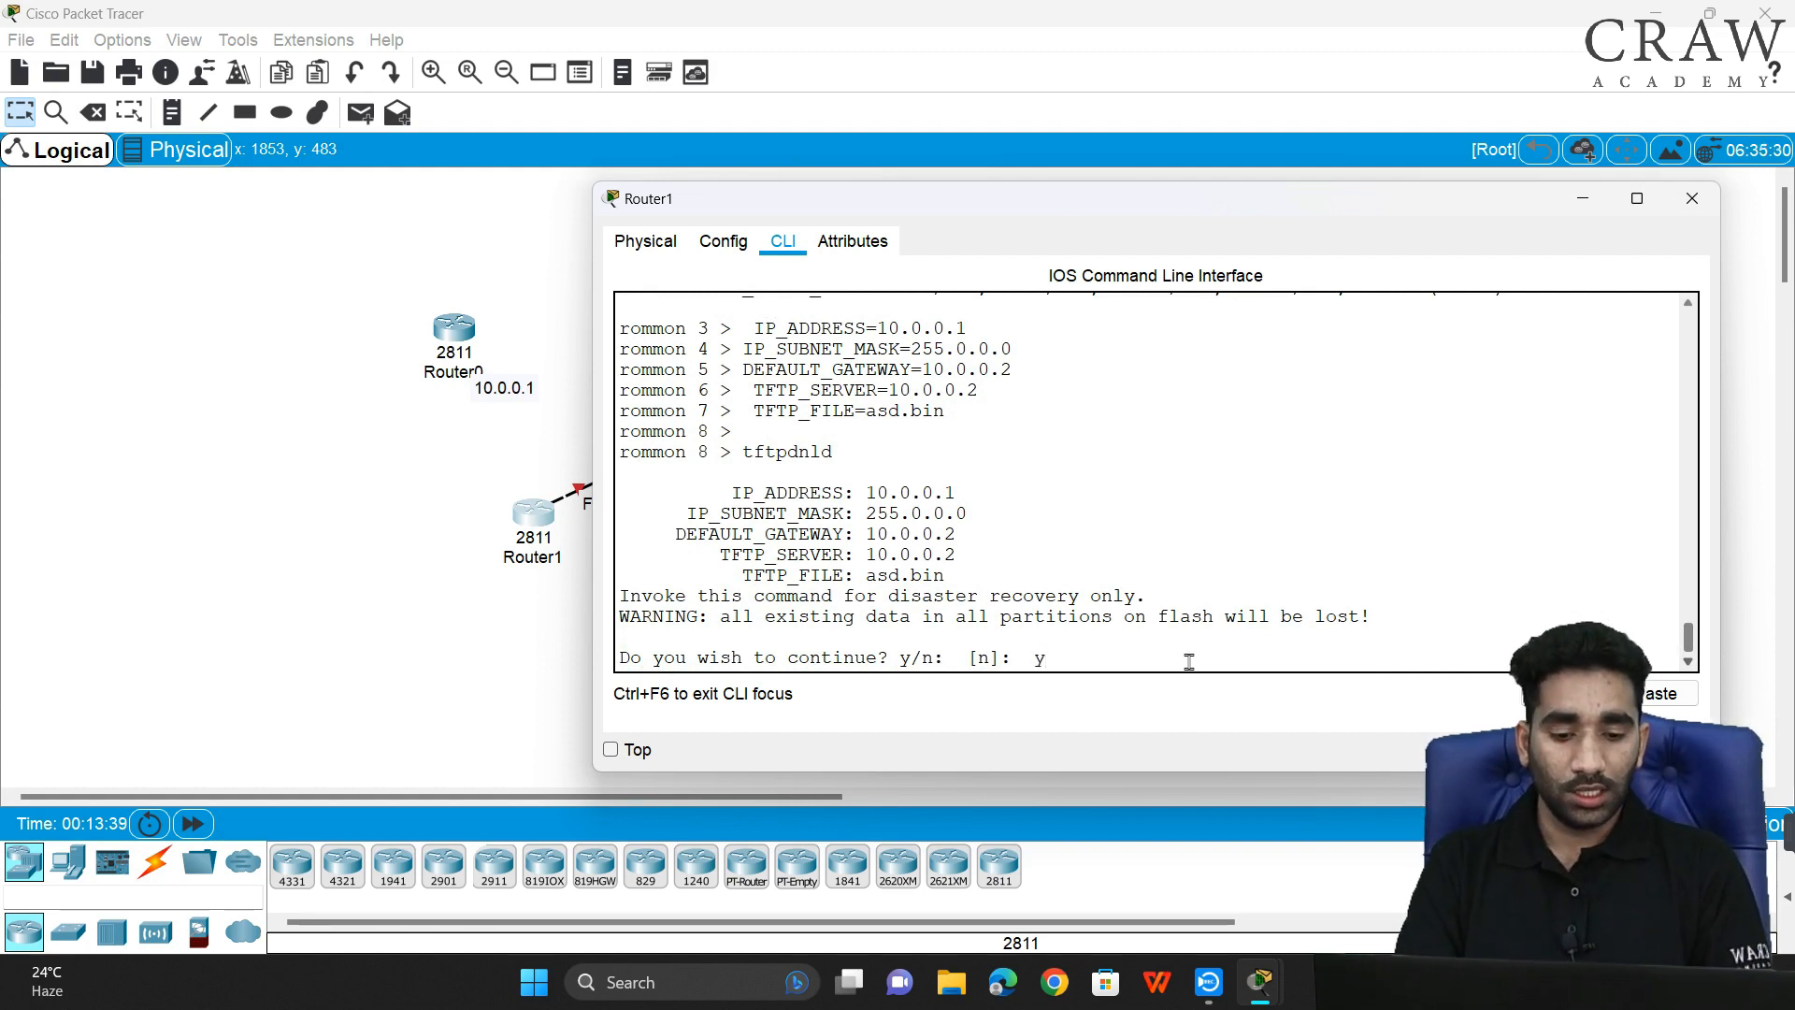
{"action": "key", "text": "Return"}
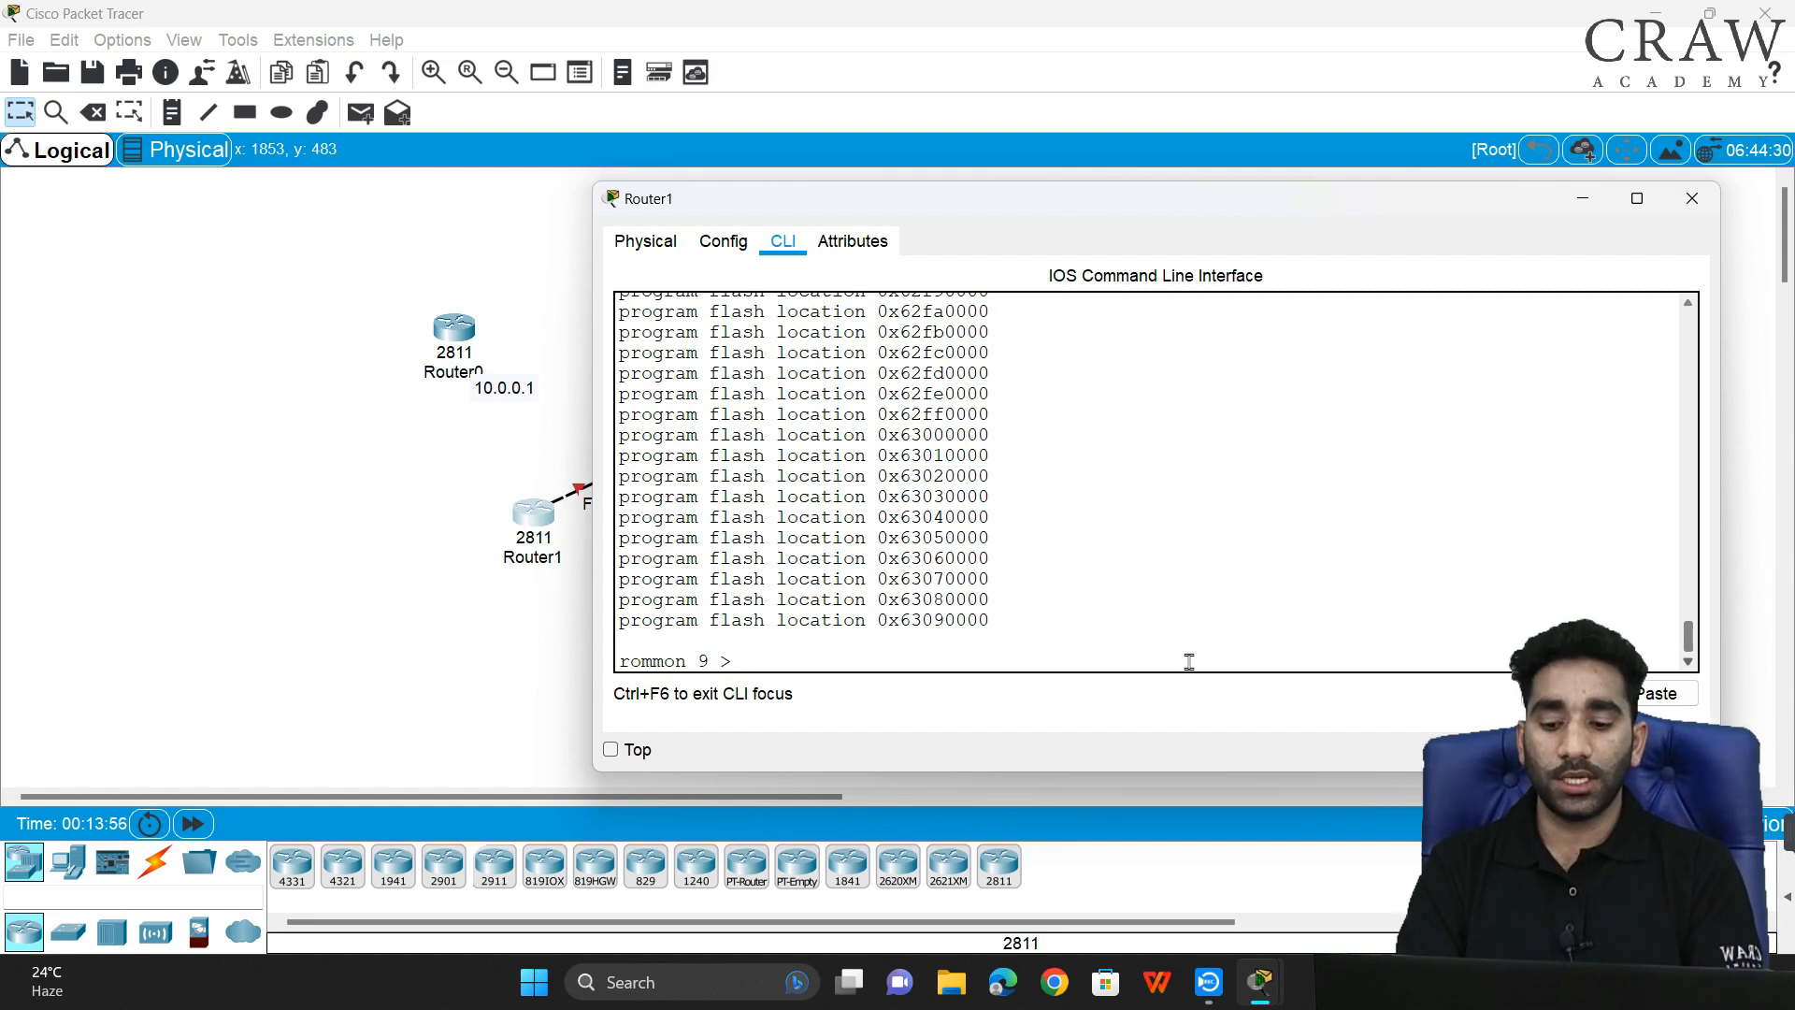
- Reboot Router1 from ROMMON with reset and bring up its user EXEC prompt once it has booted
{"action": "type", "text": "reset"}
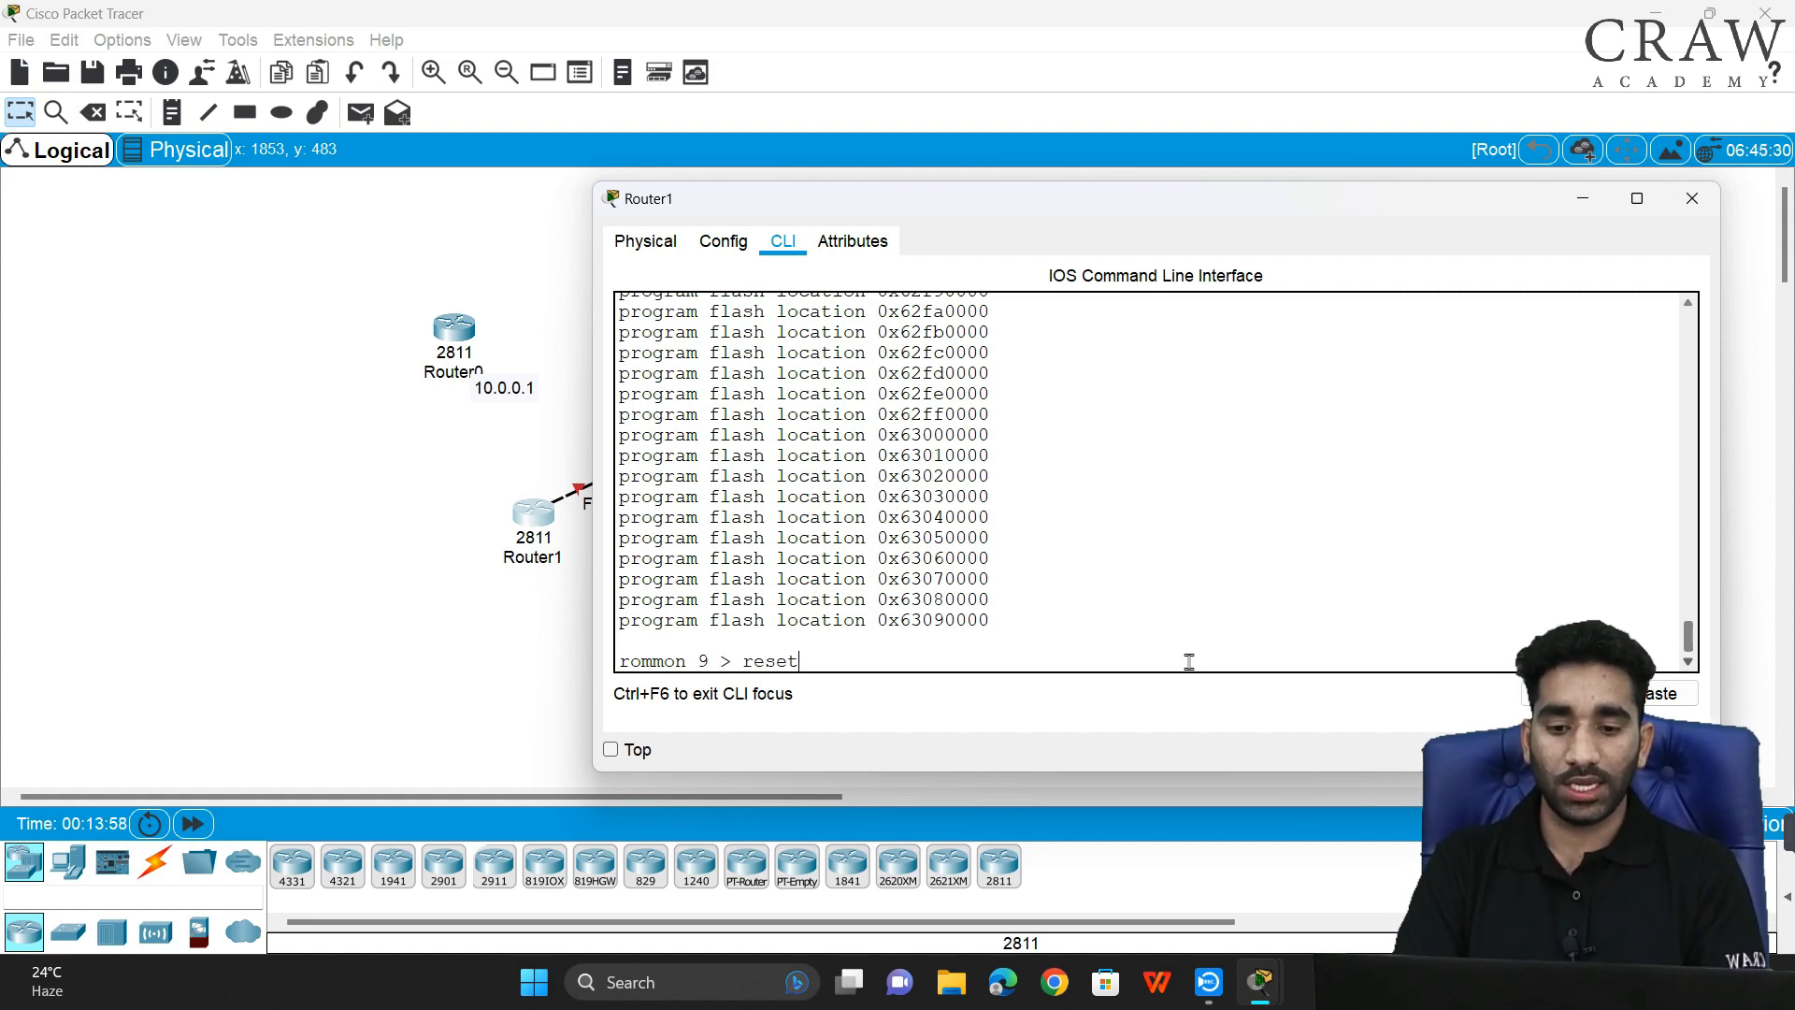
{"action": "key", "text": "Return"}
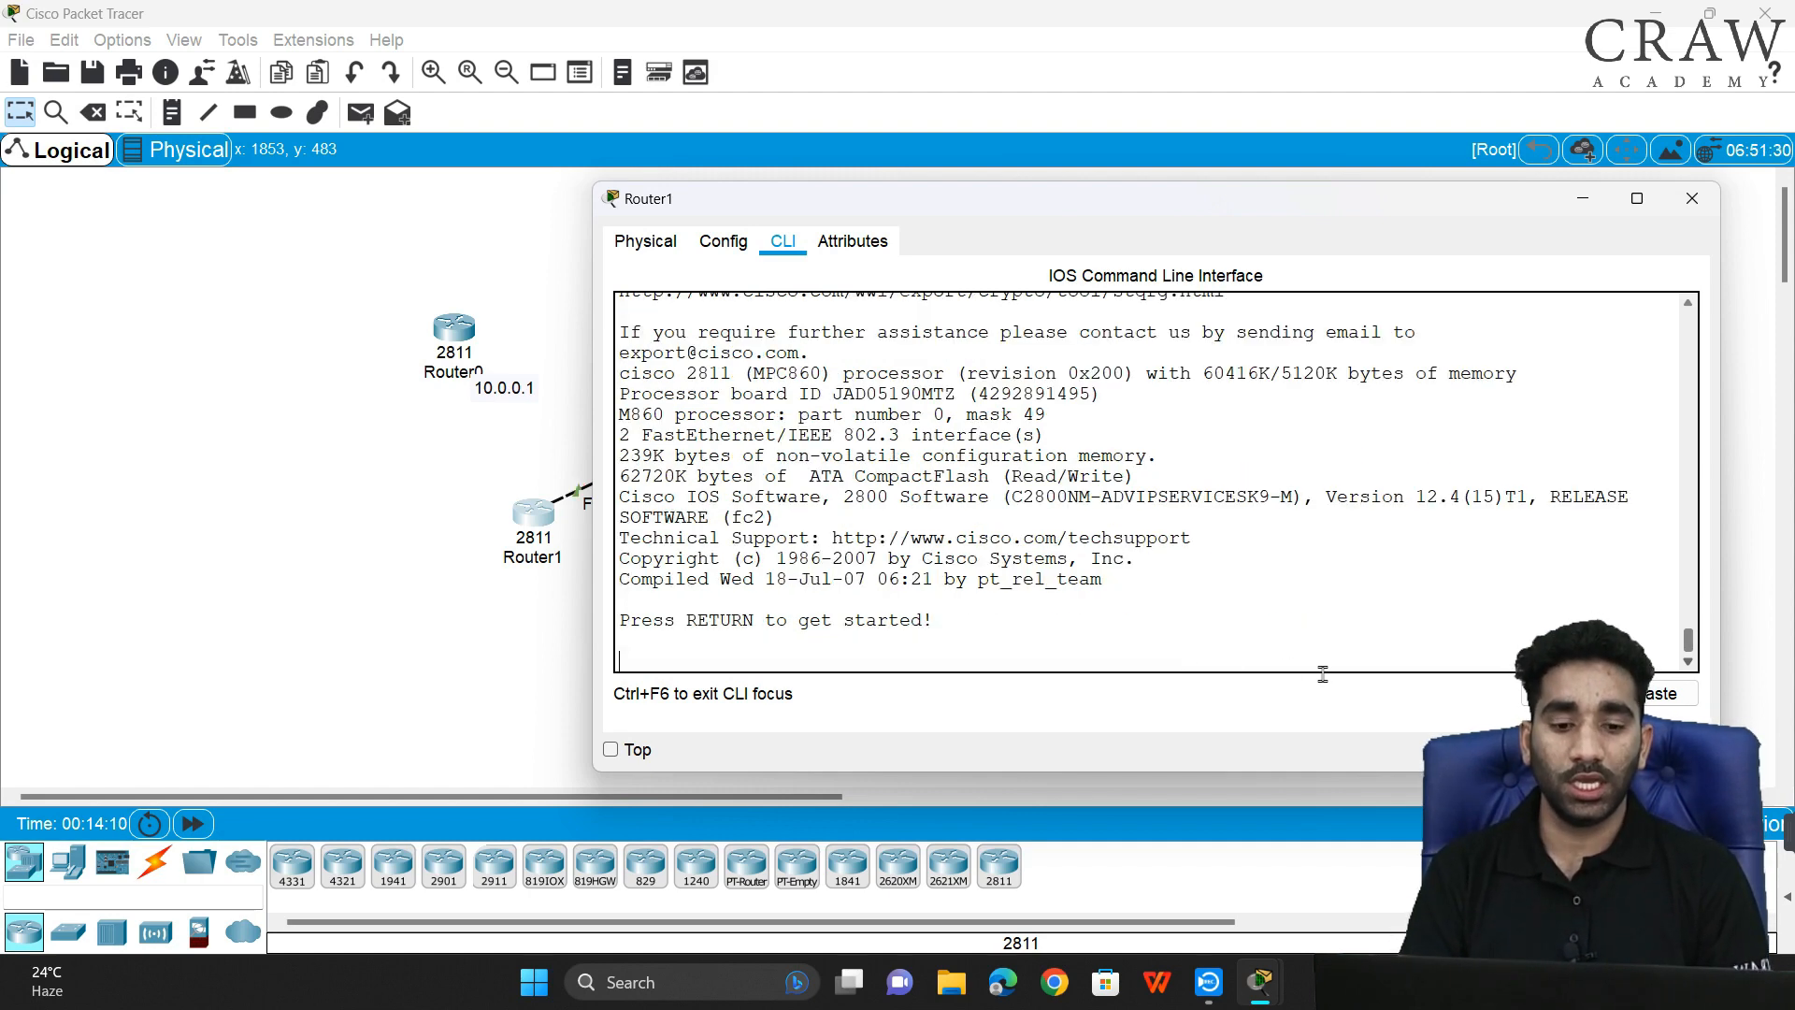
{"action": "key", "text": "Return"}
{"action": "key", "text": "Return"}
{"action": "key", "text": "Return"}
{"action": "key", "text": "Return"}
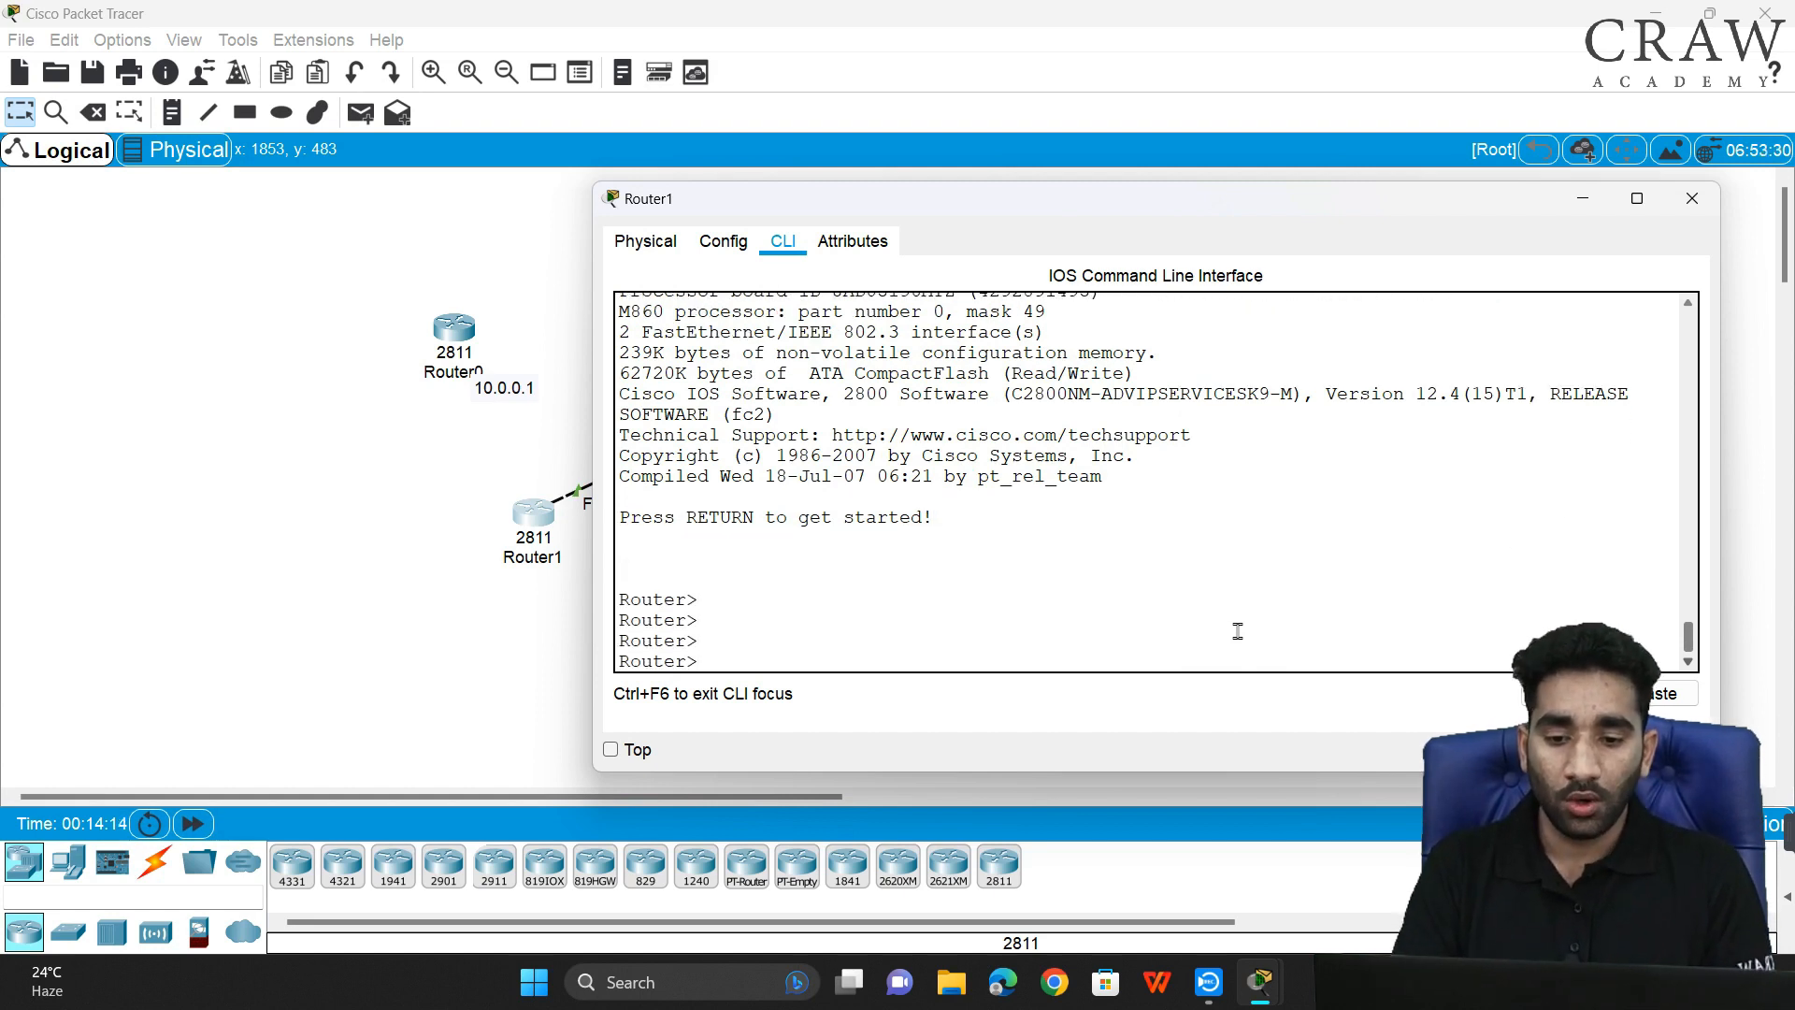
{"action": "key", "text": "Return"}
{"action": "key", "text": "Return"}
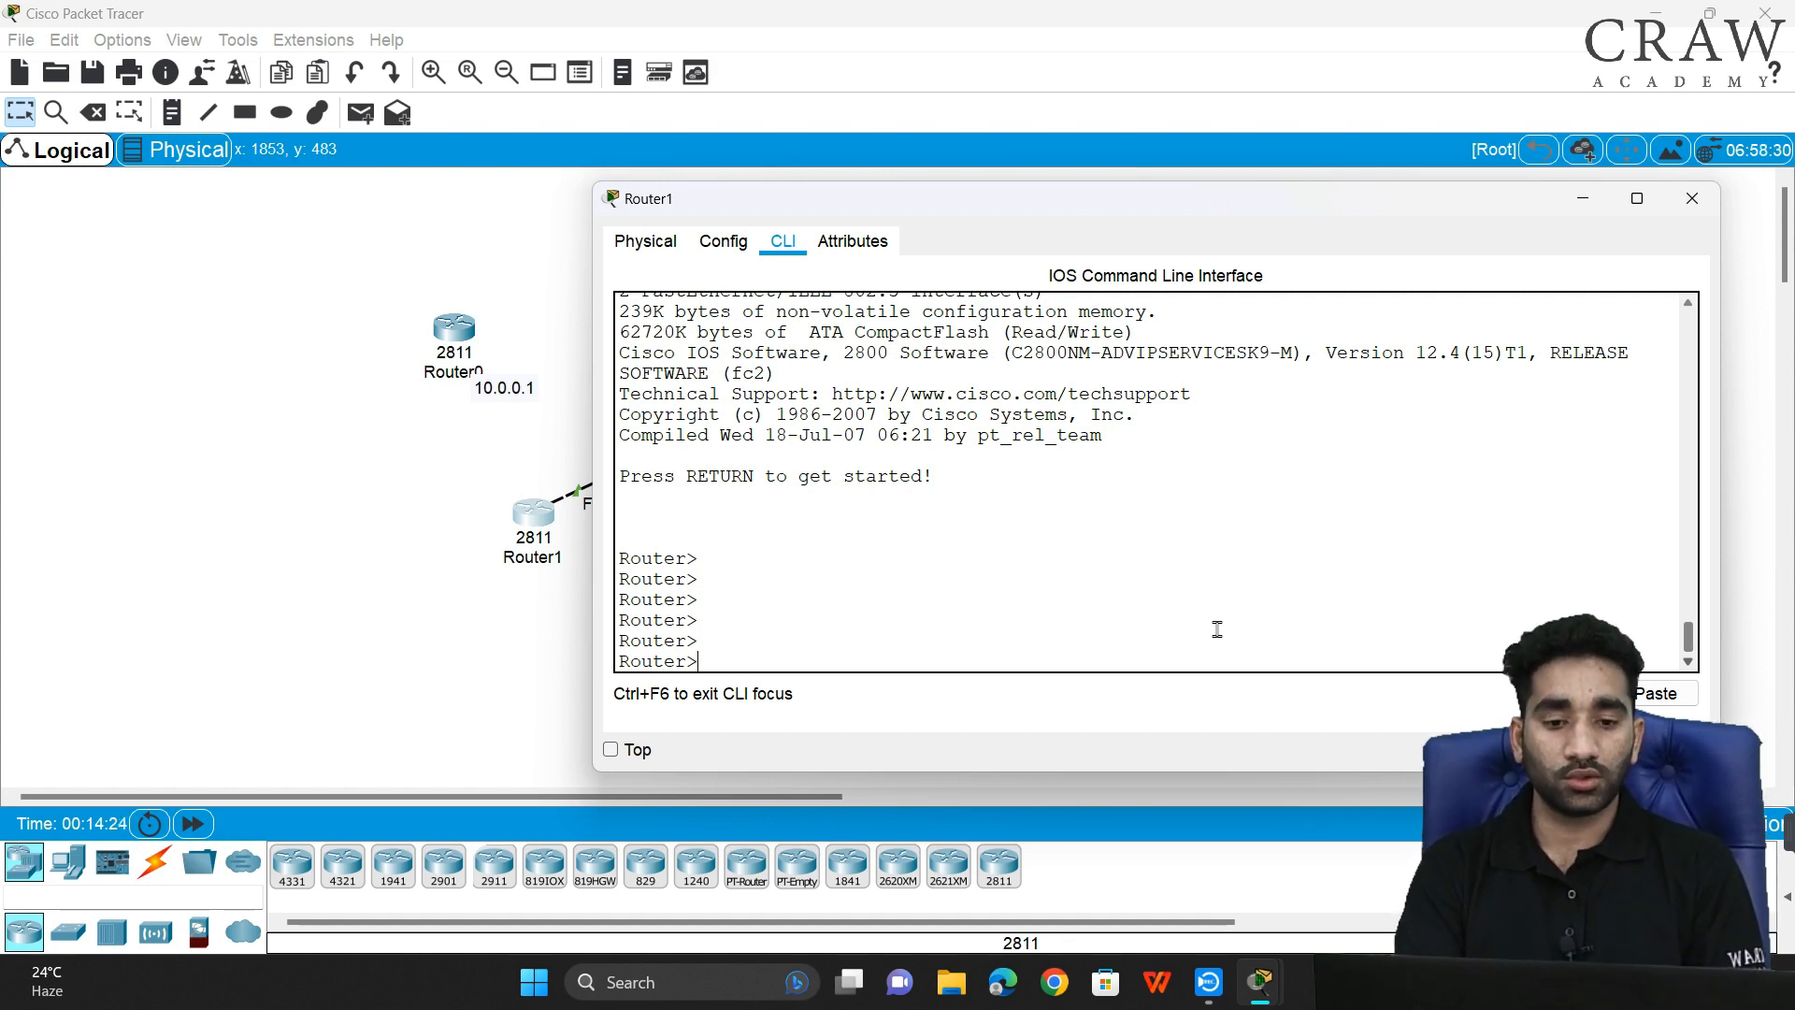
{"action": "key", "text": "Return"}
{"action": "key", "text": "Return"}
- Enter privileged EXEC mode on Router1 with the enable command
{"action": "type", "text": "en"}
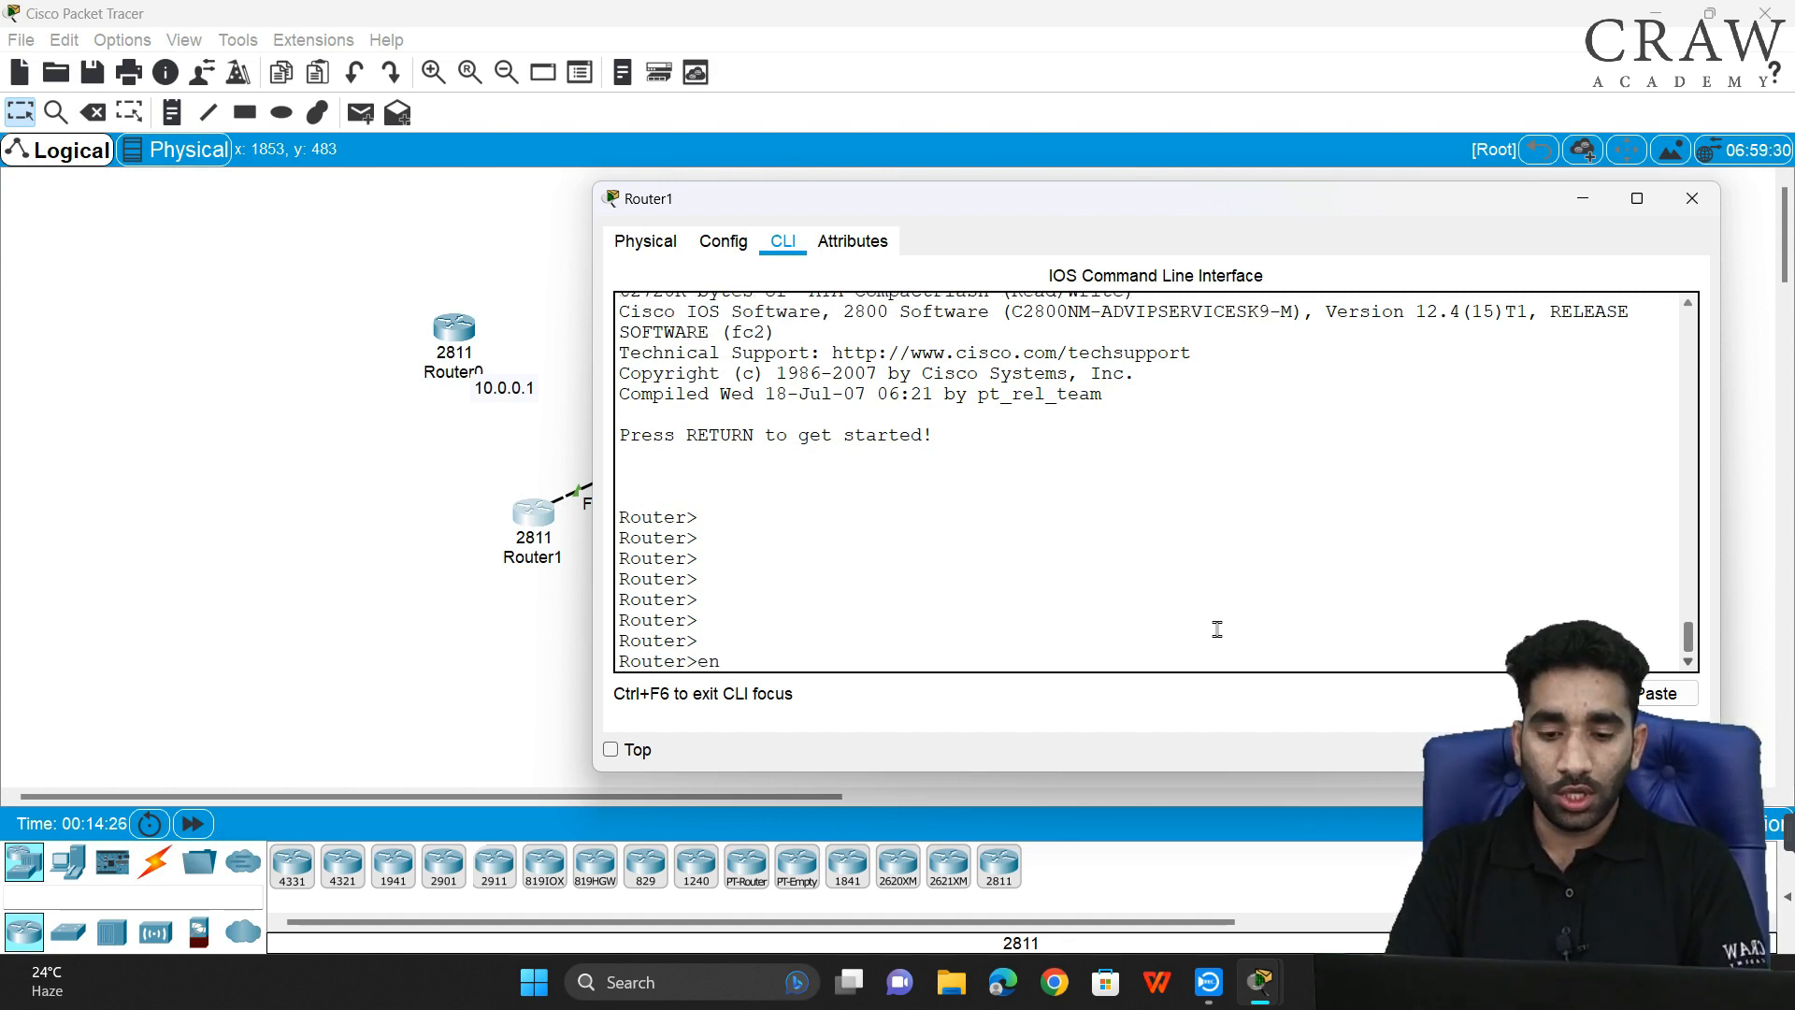
{"action": "key", "text": "Tab"}
{"action": "key", "text": "Return"}
{"action": "key", "text": "Return"}
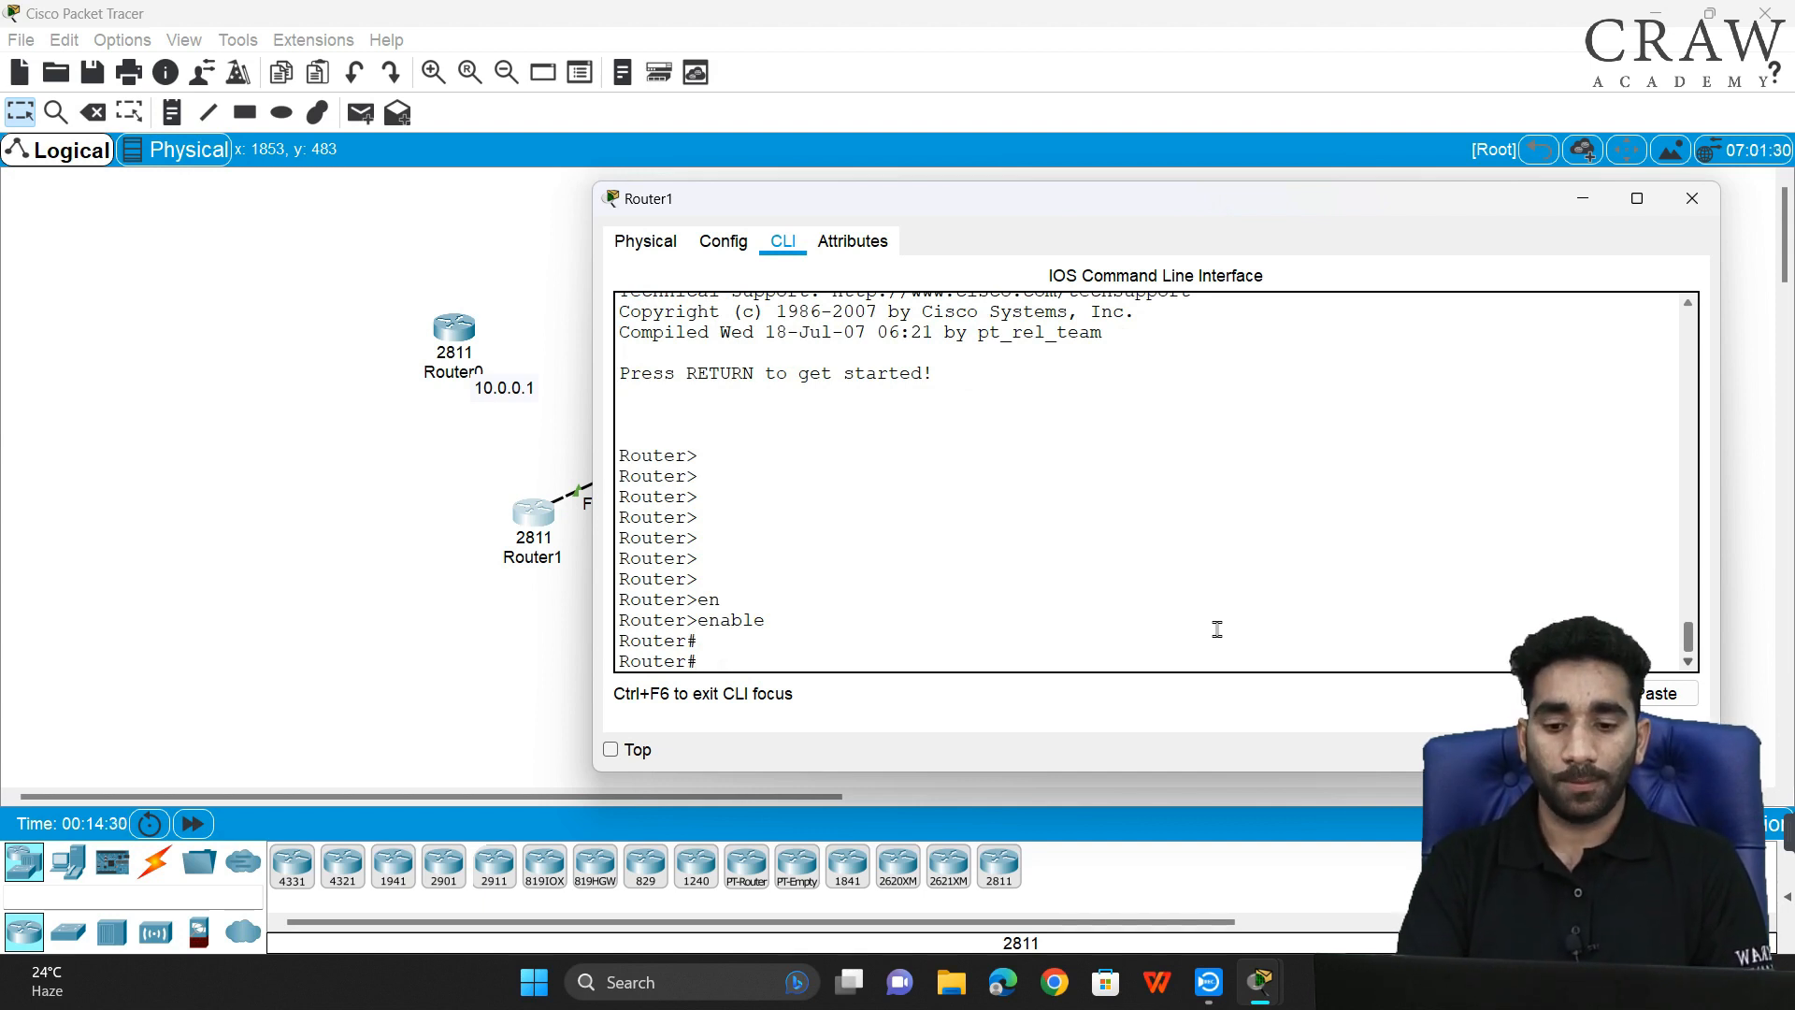
- Run show flash: on Router1 and check the system flash directory for the asd.bin image
{"action": "type", "text": "sh"}
{"action": "key", "text": "Tab"}
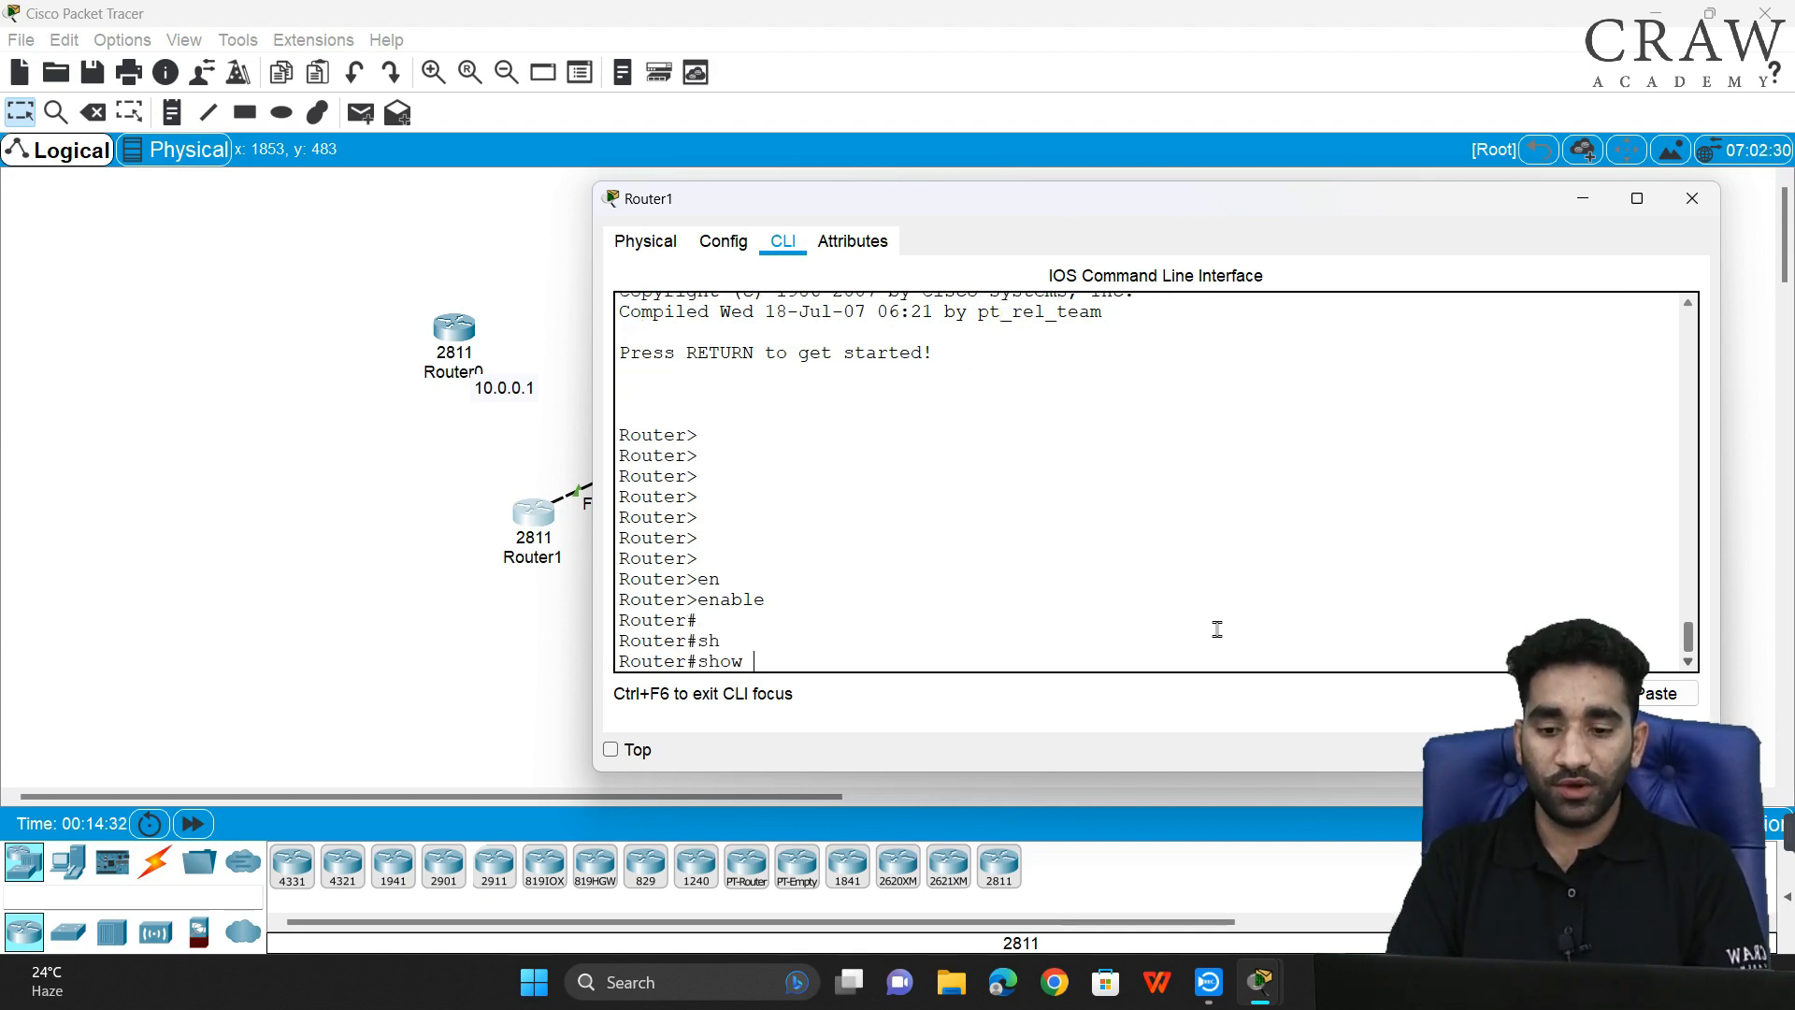
{"action": "type", "text": "fla"}
{"action": "key", "text": "Tab"}
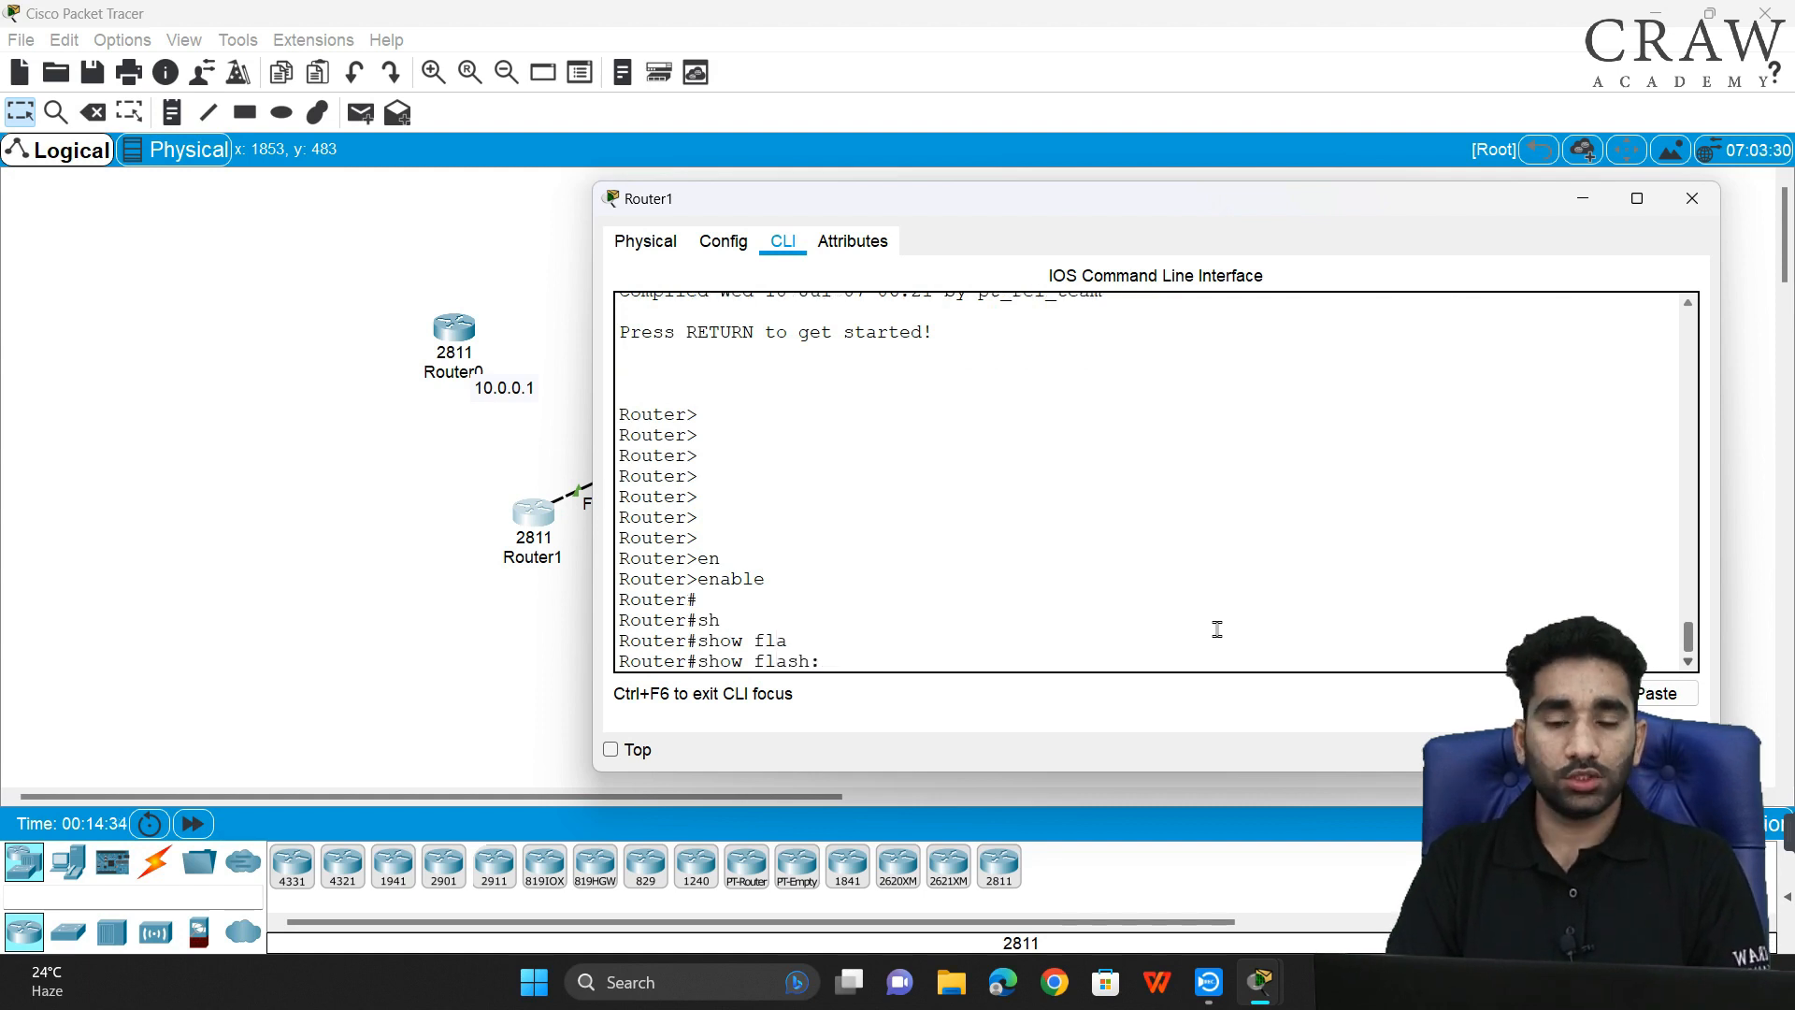
{"action": "key", "text": "Return"}
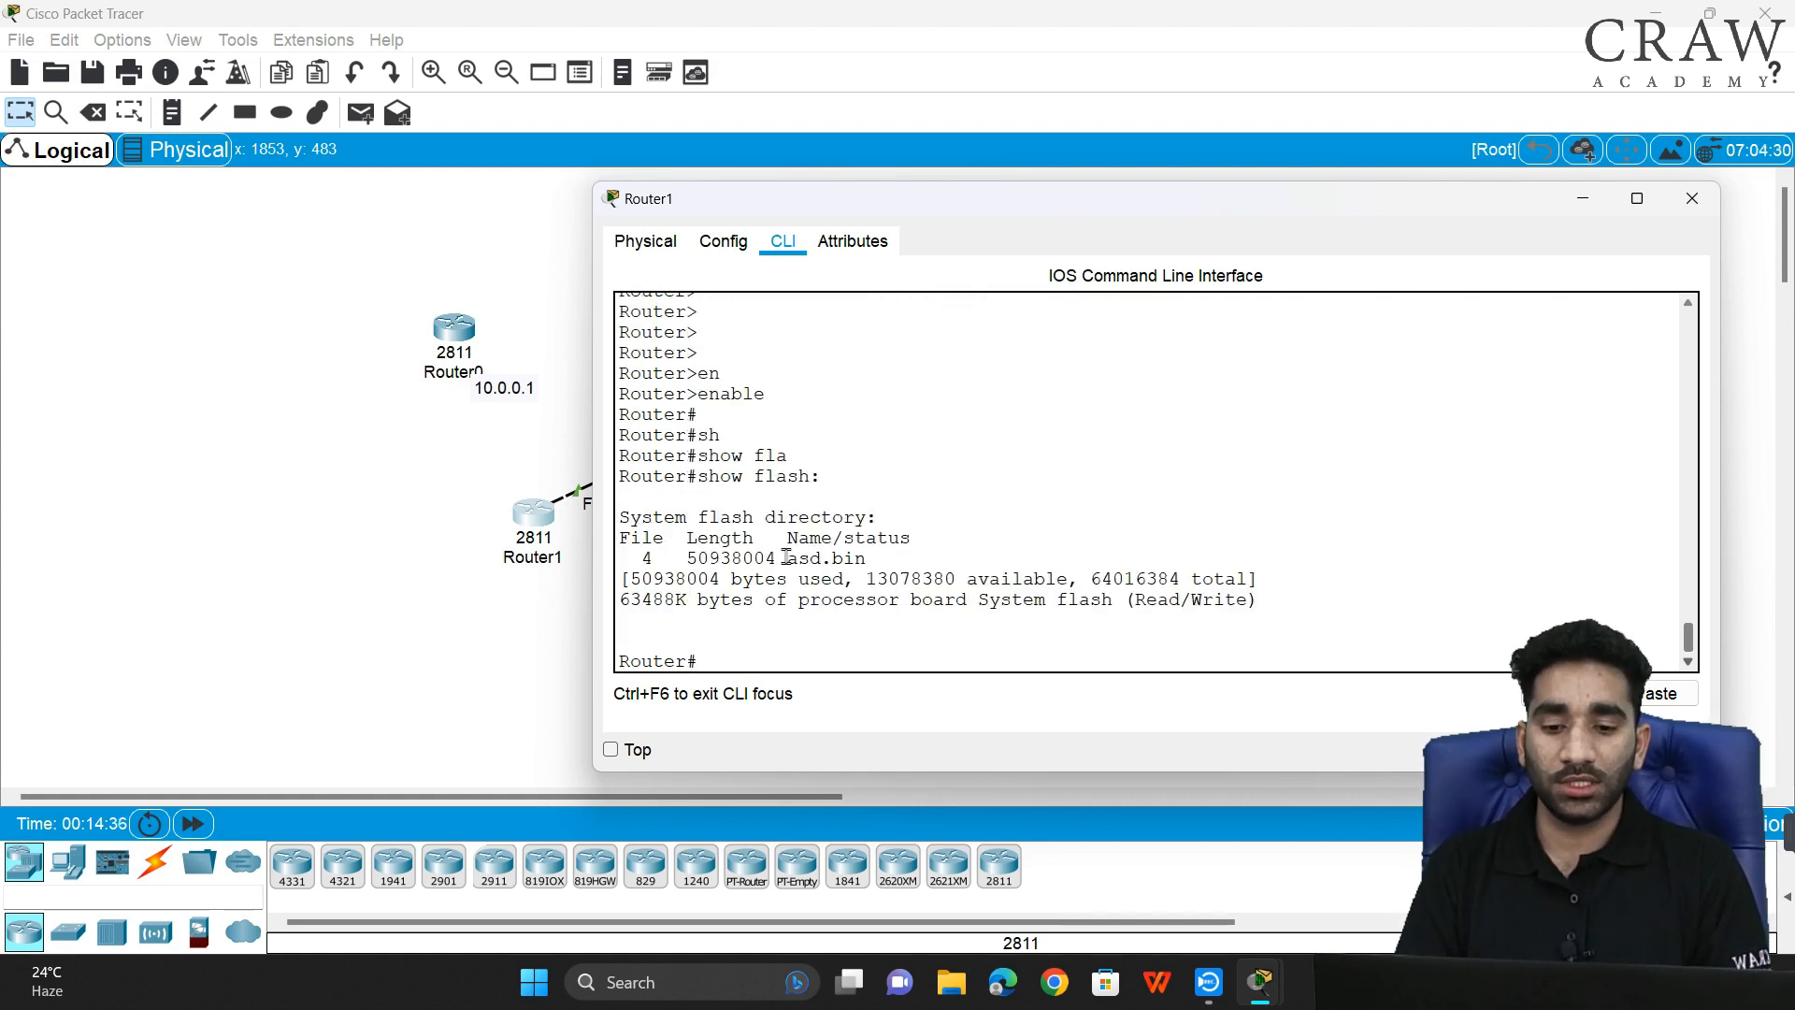
{"action": "left_click_drag", "start_coordinate": [788, 558], "coordinate": [867, 561]}
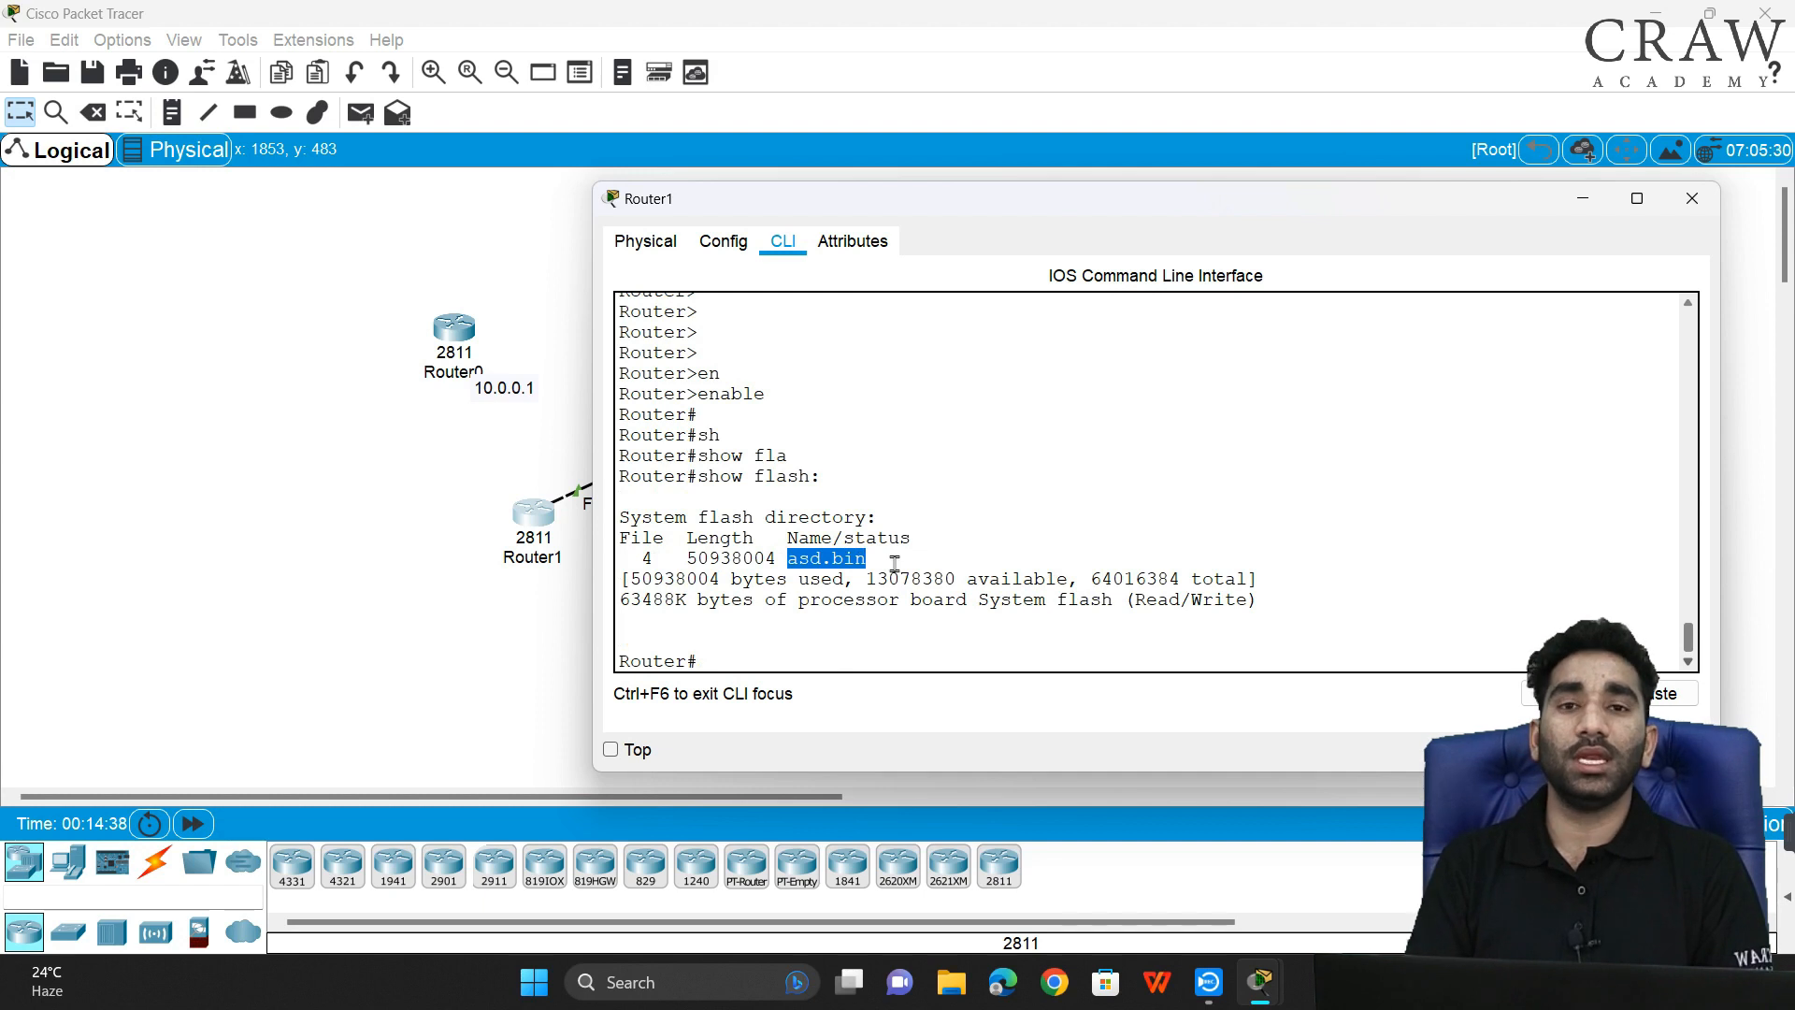
{"action": "left_click", "coordinate": [916, 651]}
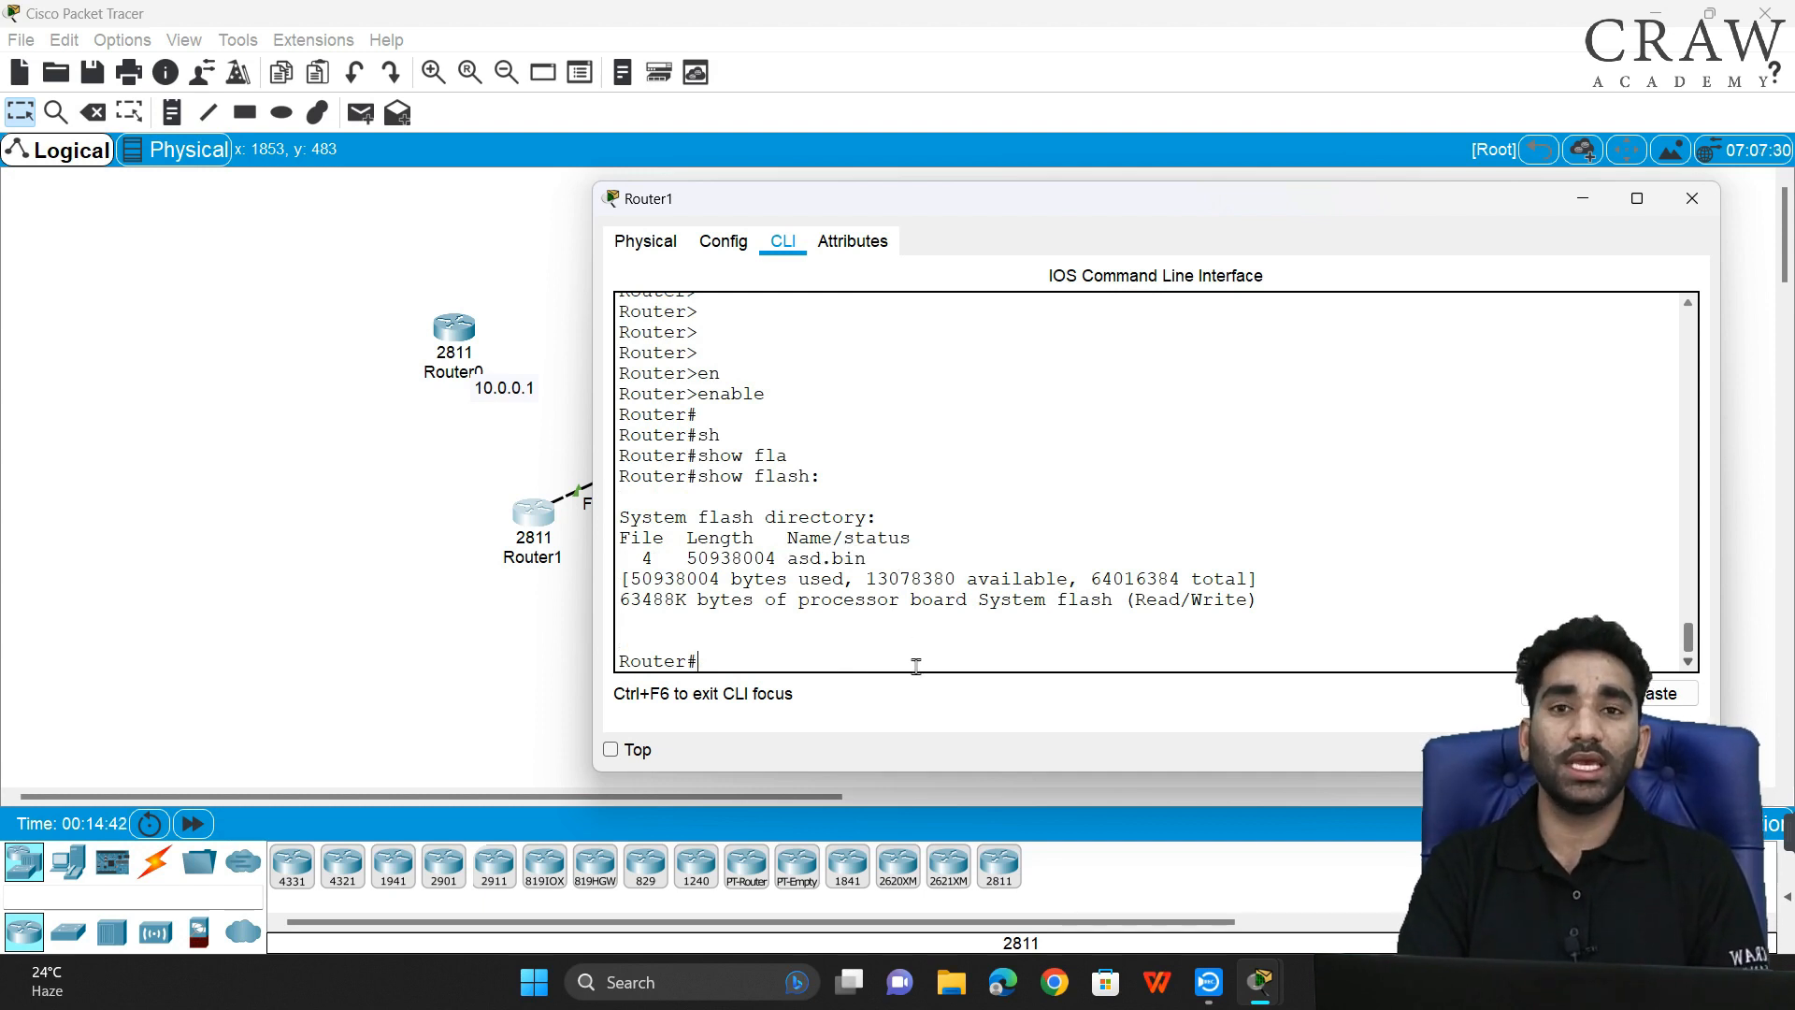
{"action": "key", "text": "Return"}
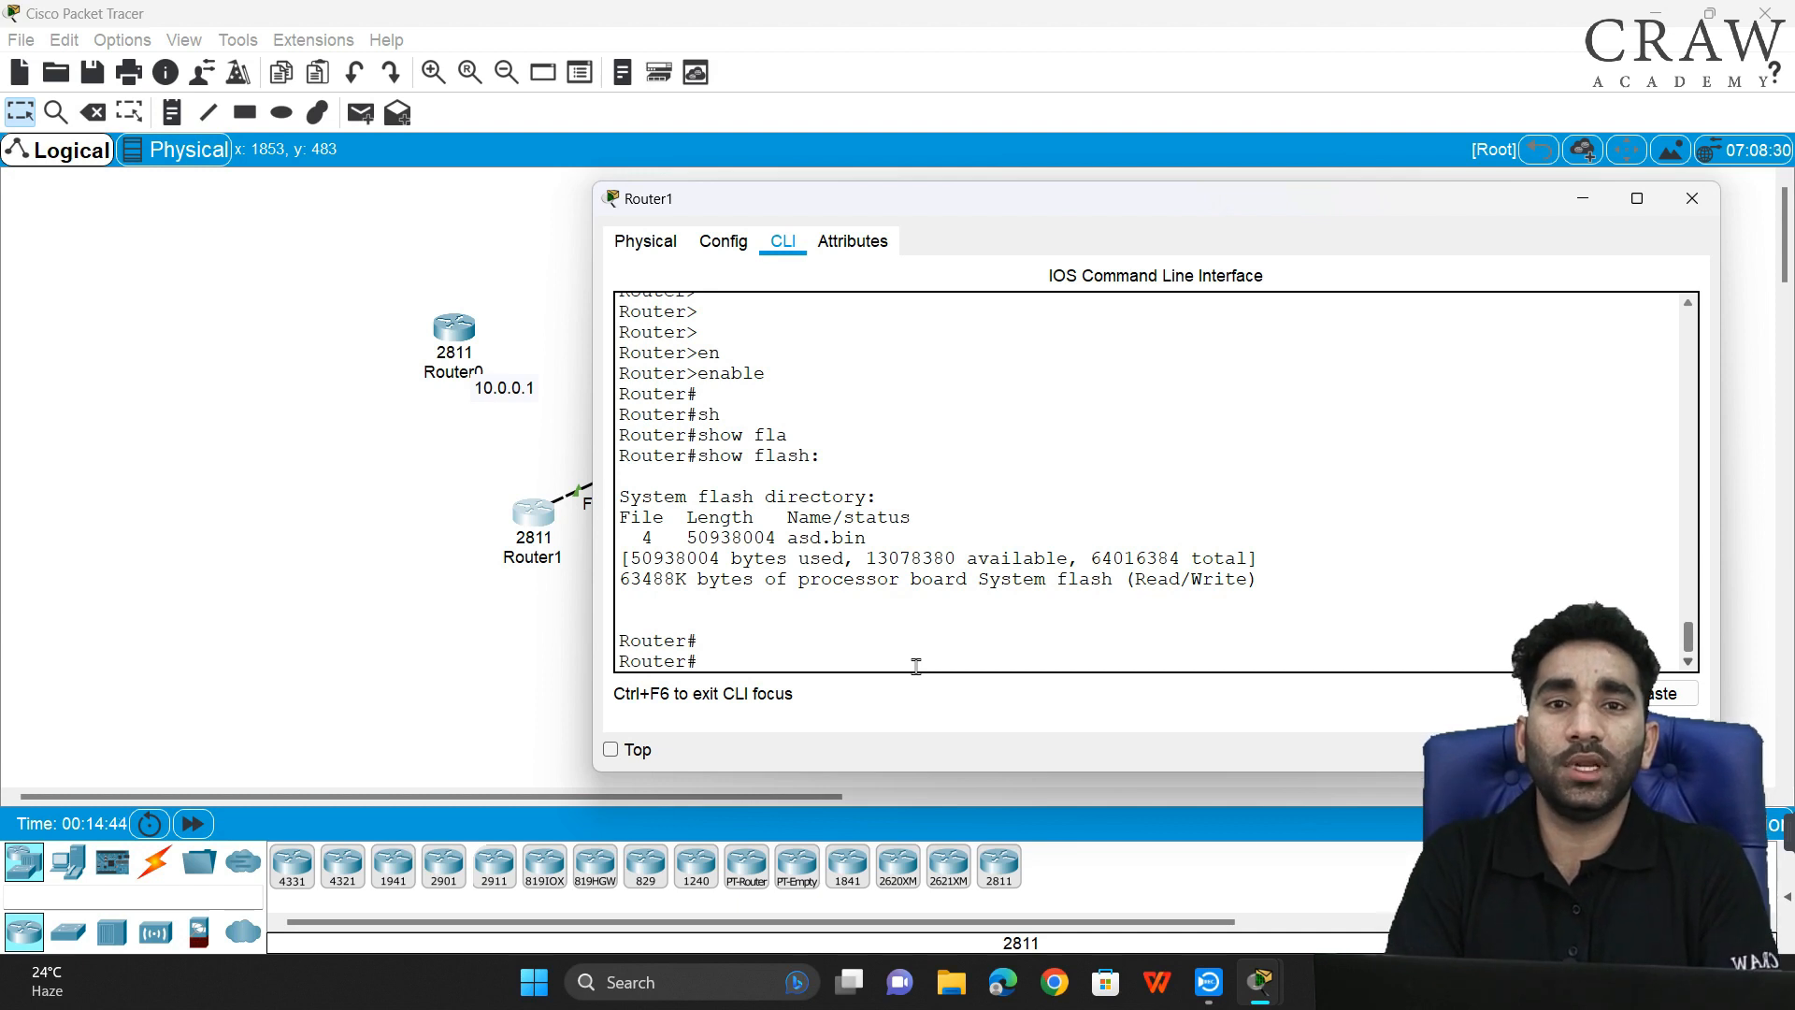